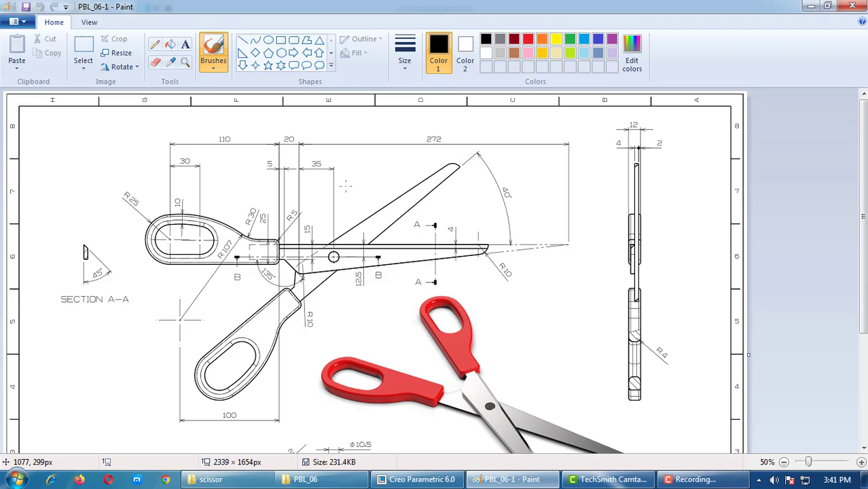
Step: Examine the scissors drawing from the dimensioned front and side views down to Section B-B and the title block
scroll(353, 215, "down", 3)
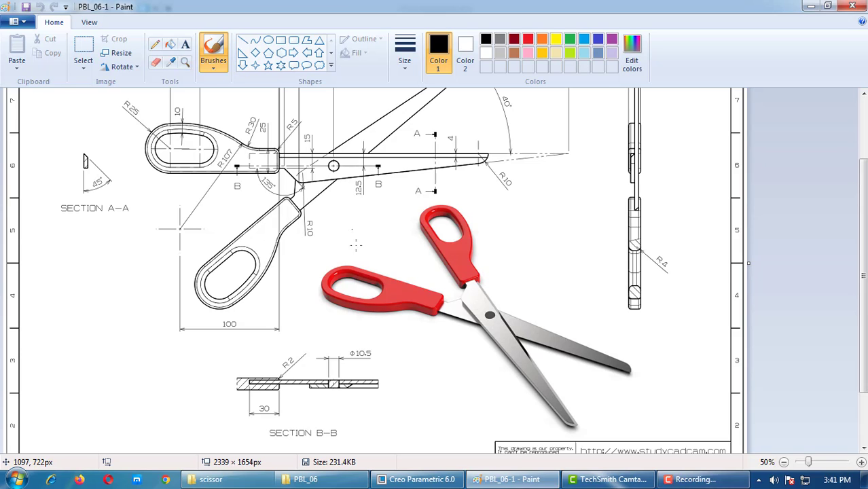
scroll(414, 319, "up", 3)
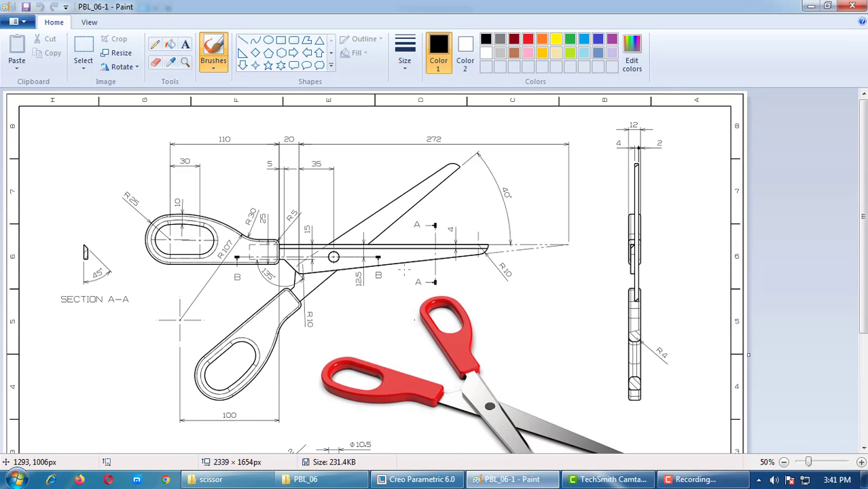
scroll(388, 135, "down", 3)
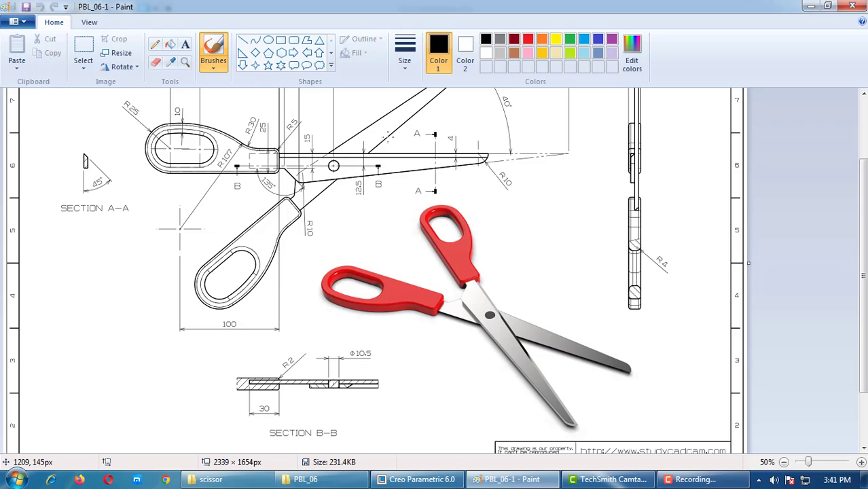
scroll(388, 135, "up", 3)
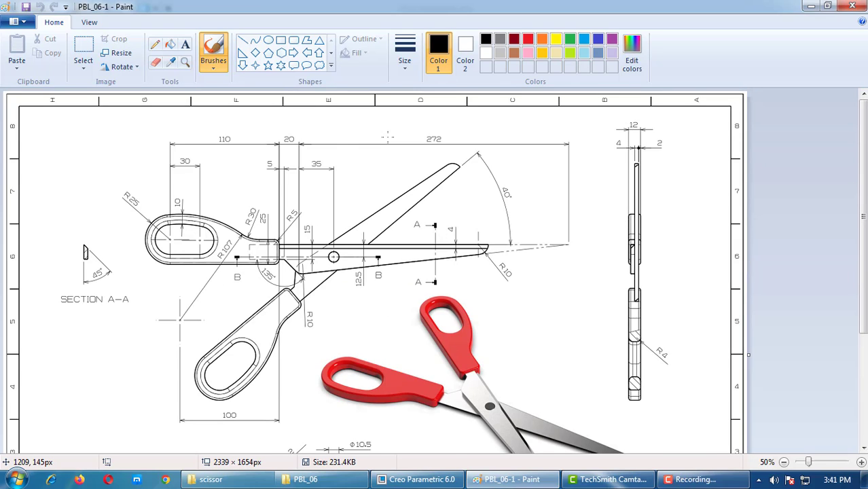
scroll(388, 137, "down", 3)
scroll(385, 137, "down", 2)
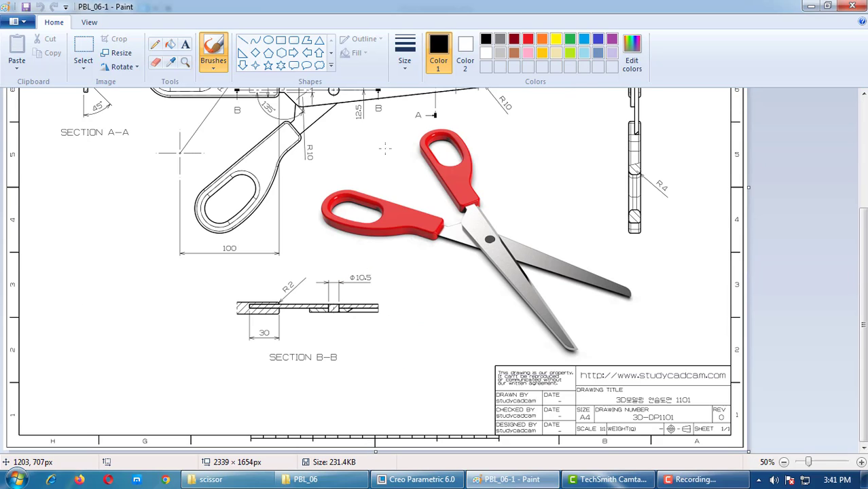
scroll(386, 148, "up", 3)
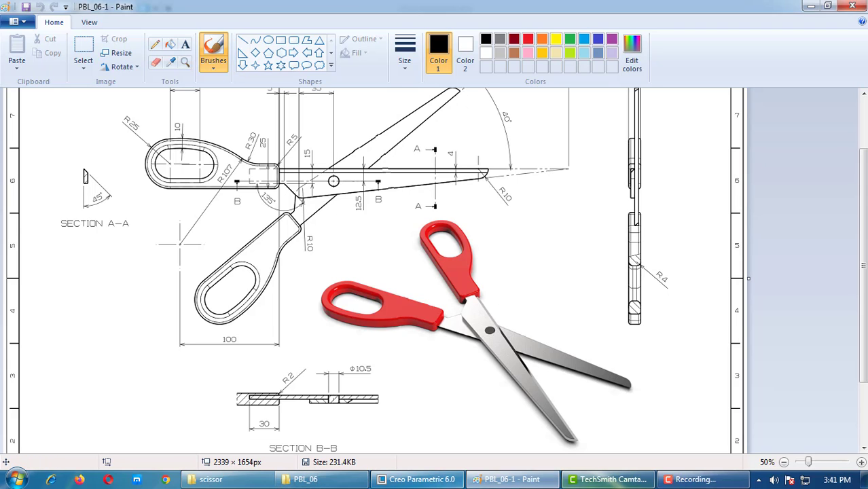
Step: Switch to Creo Parametric and set the working directory to the scissor_assy folder on the Desktop
left_click(438, 475)
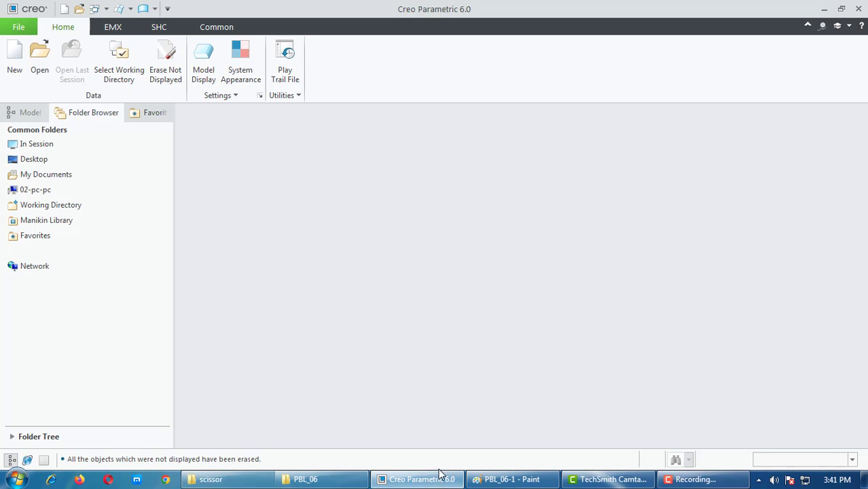
left_click(14, 59)
left_click(553, 368)
left_click(119, 60)
left_click(226, 172)
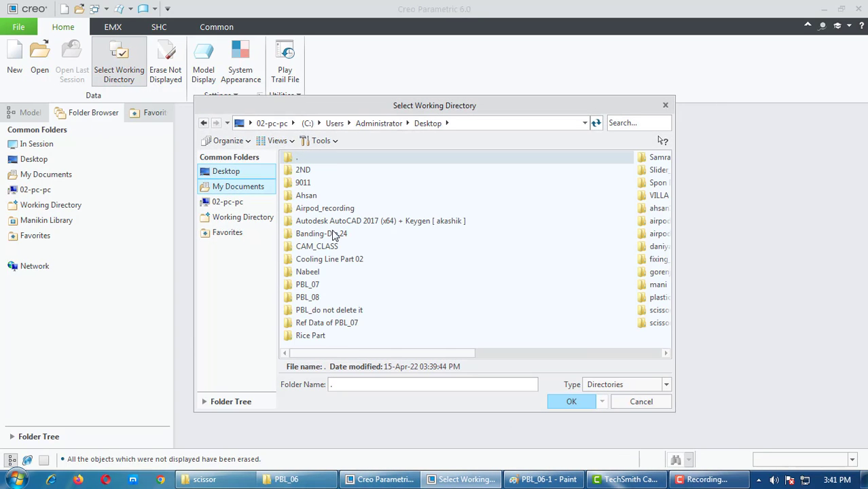
left_click(313, 297)
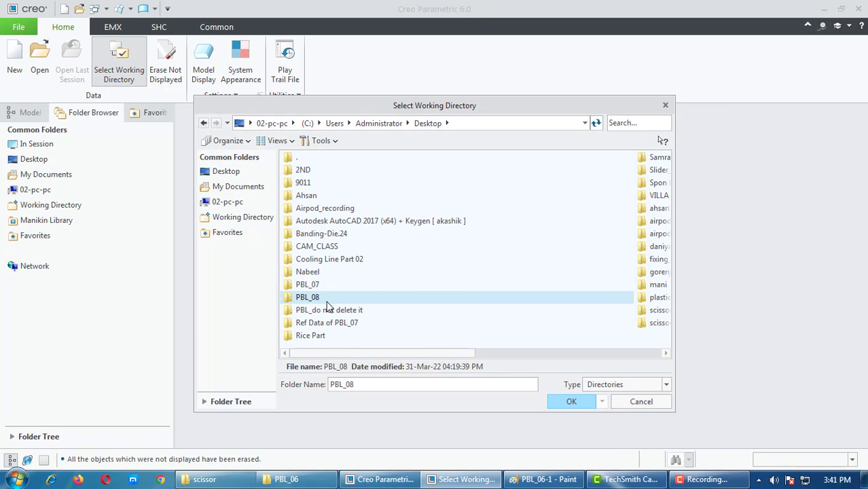
key("s")
key("s")
key("s")
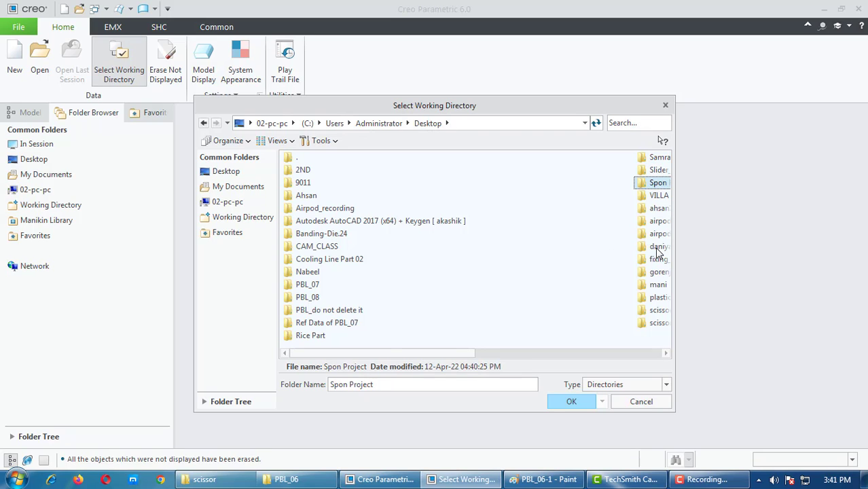
key("s")
key("s")
left_click(666, 353)
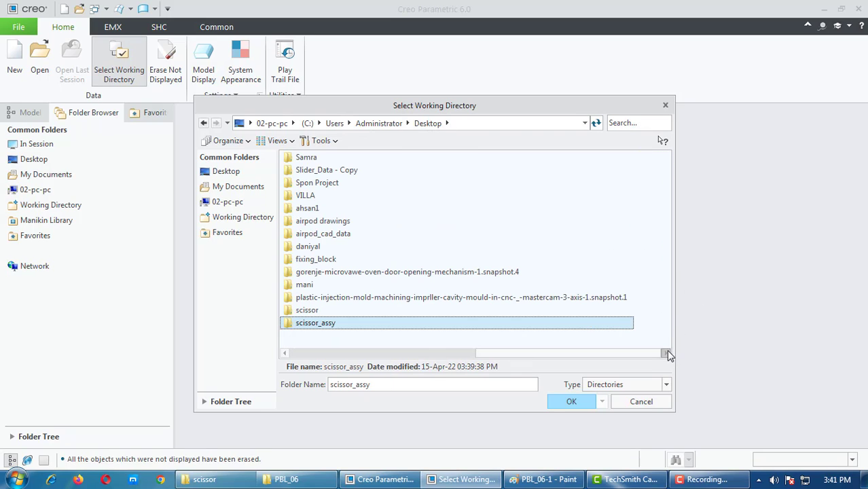
left_click(570, 401)
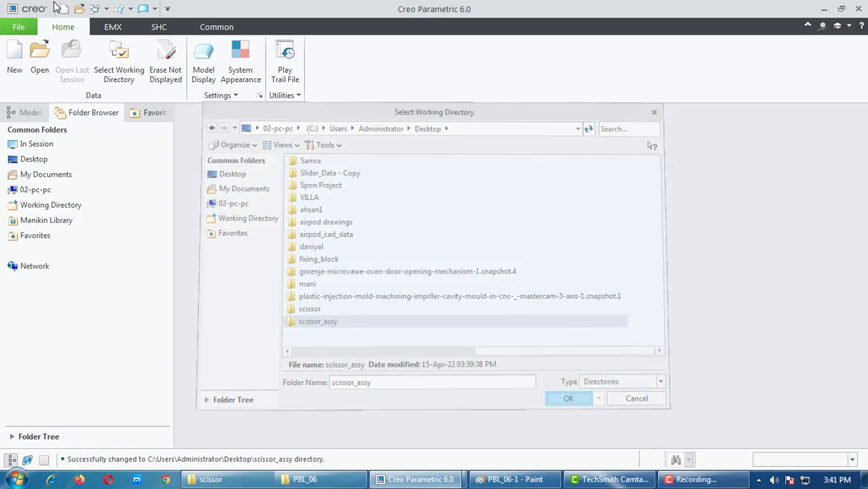
Step: Create a design assembly named scissor_assy without the default template, using the mmns_asm_design template
left_click(14, 60)
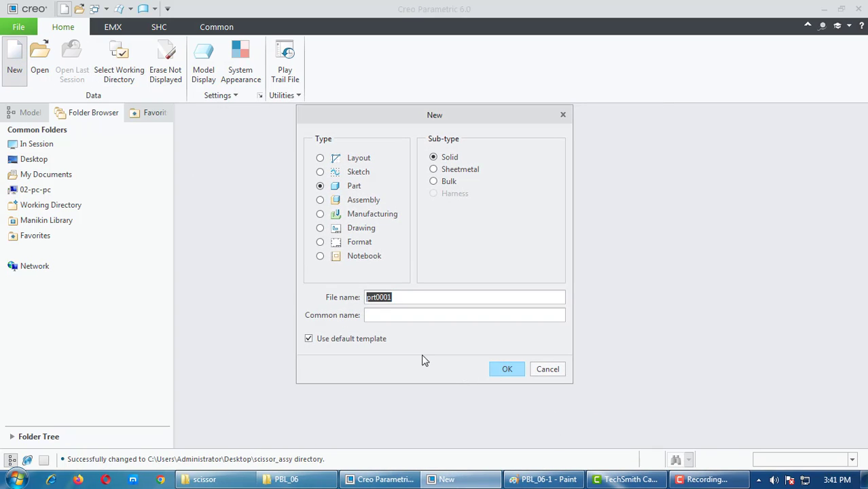
left_click(333, 341)
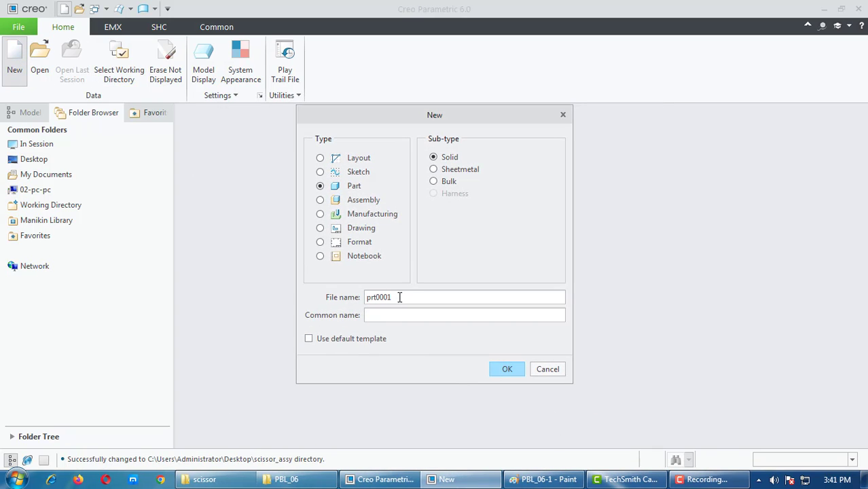
left_click(352, 204)
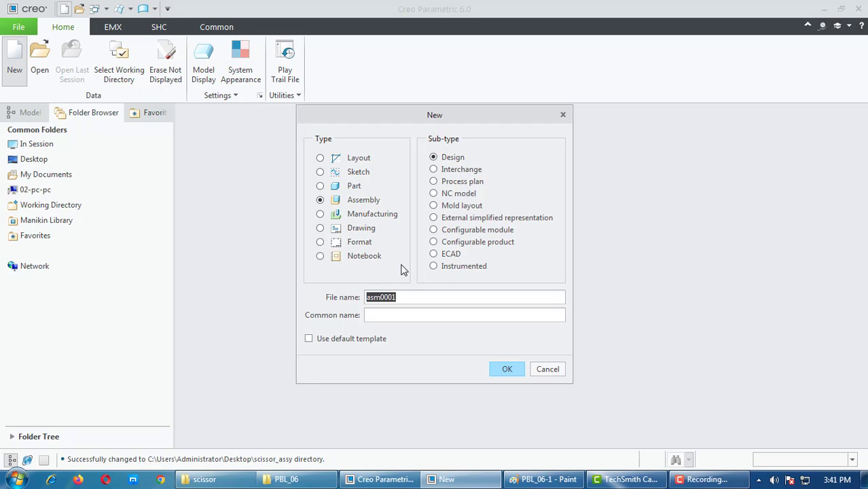
type("scissor_assy")
left_click(507, 368)
scroll(372, 214, "down", 1)
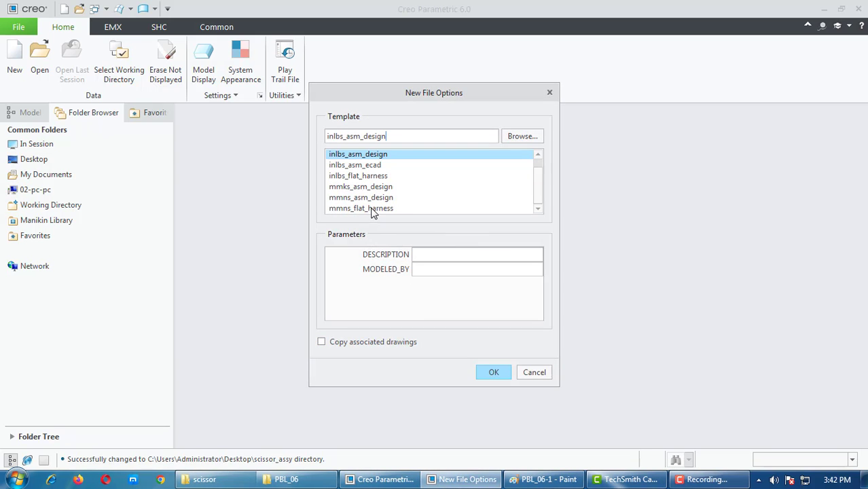
left_click(525, 481)
left_click(525, 481)
left_click(381, 198)
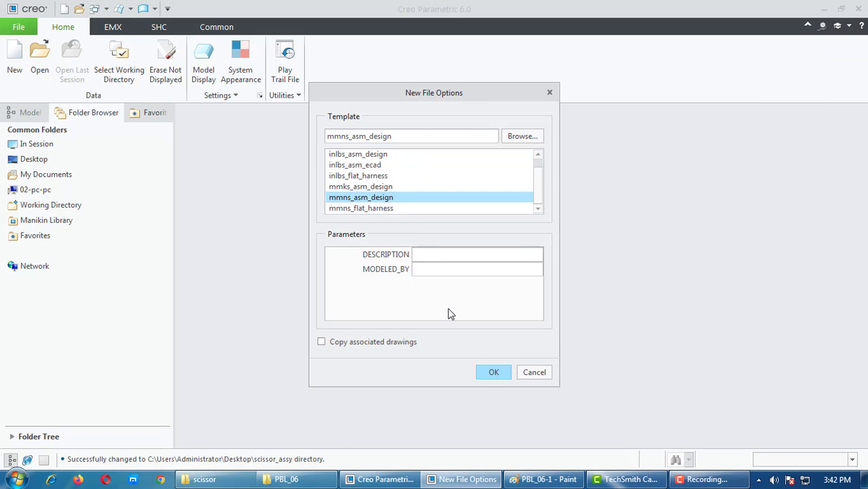
left_click(494, 375)
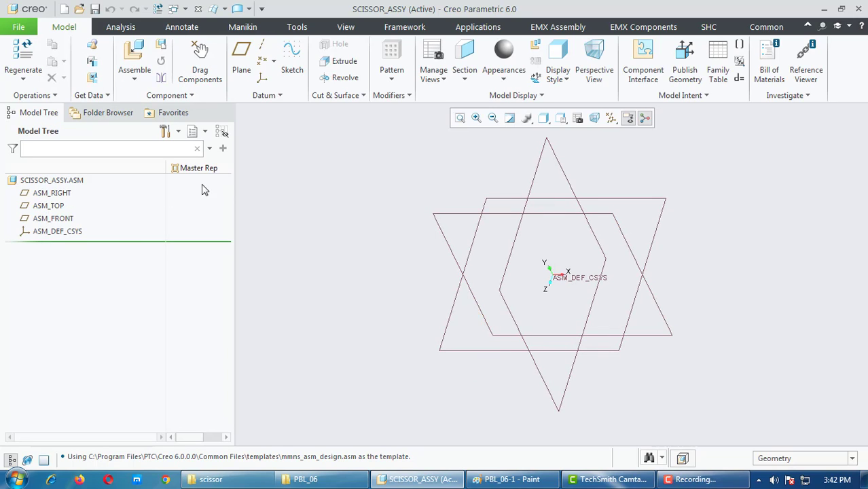
Step: Create a solid part component named blade in the assembly, using the Create features method
left_click_drag(234, 176, 165, 178)
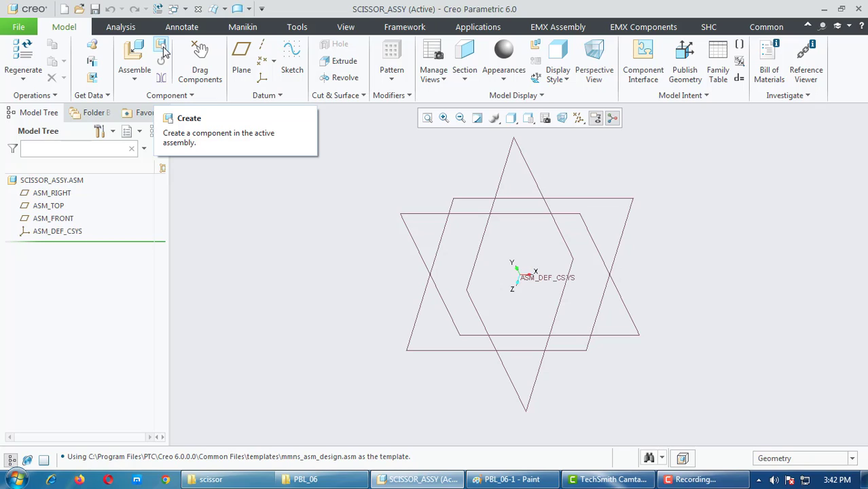
left_click(161, 49)
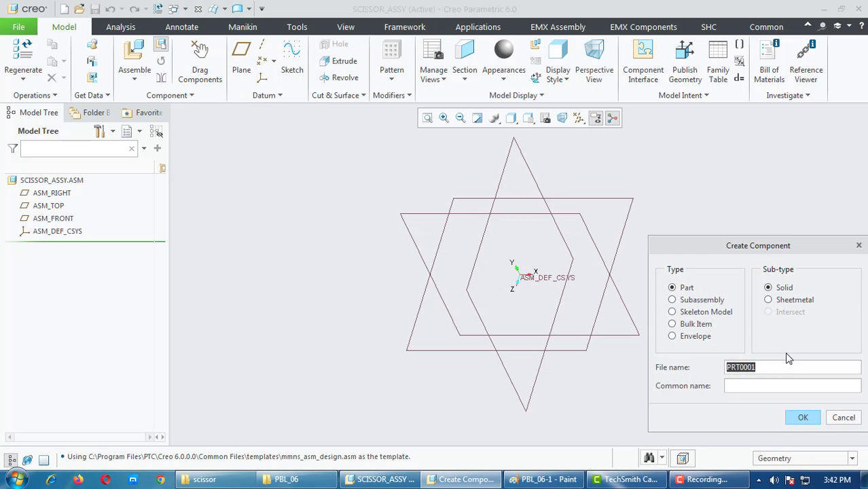
type("blade")
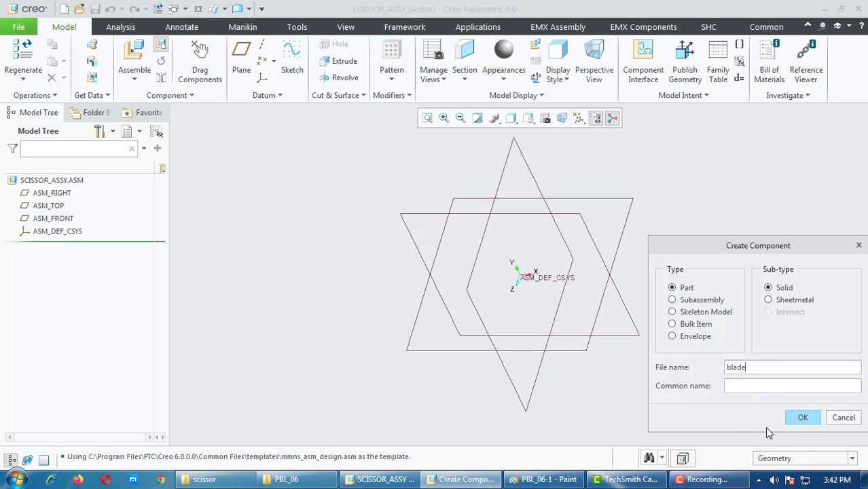
left_click(801, 418)
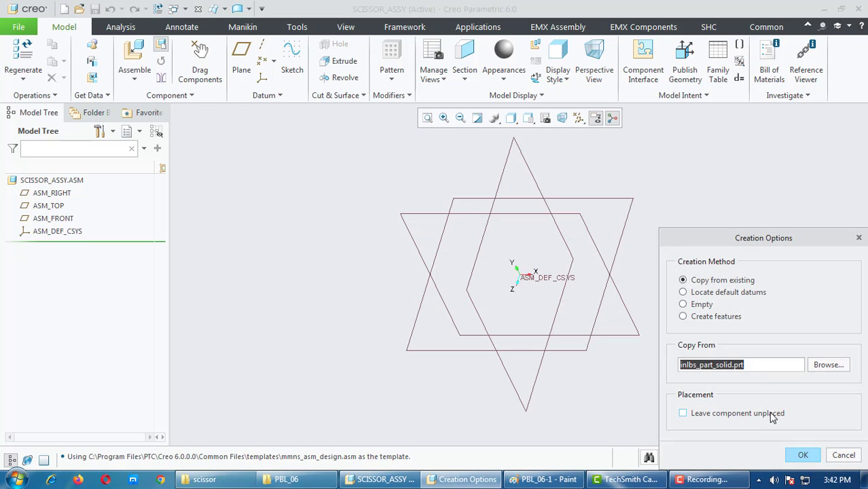
left_click(699, 319)
left_click(799, 365)
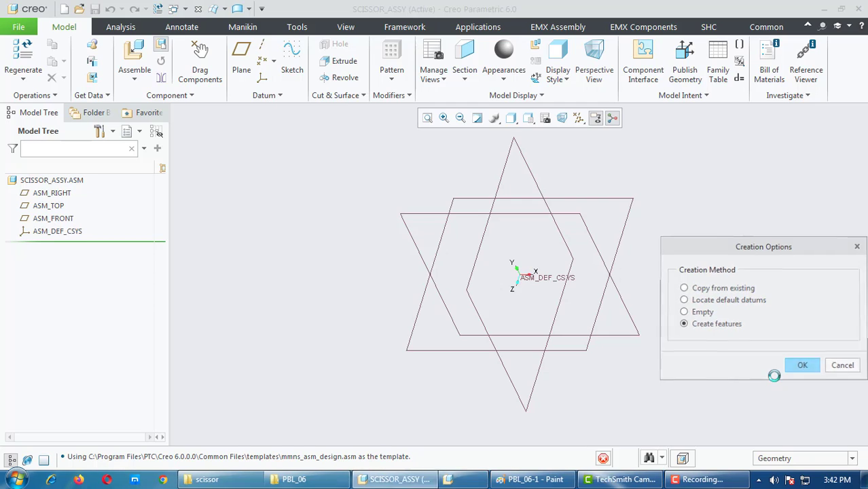
Step: Switch to the scissors drawing in Paint and examine the region around section line B-B, undoing the trial brush stroke
left_click(513, 480)
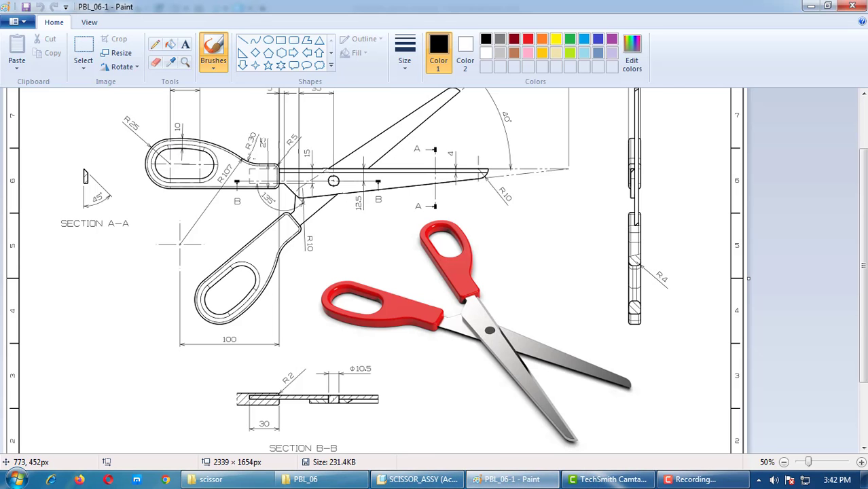
scroll(253, 164, "up", 1, "ctrl")
left_click_drag(338, 454, 482, 454)
scroll(419, 306, "down", 1, "ctrl")
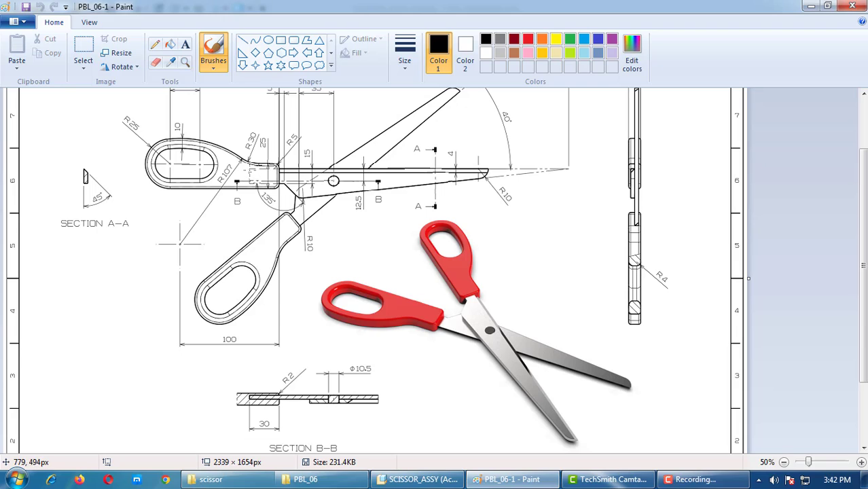
left_click_drag(237, 155, 379, 199)
key("ctrl+z")
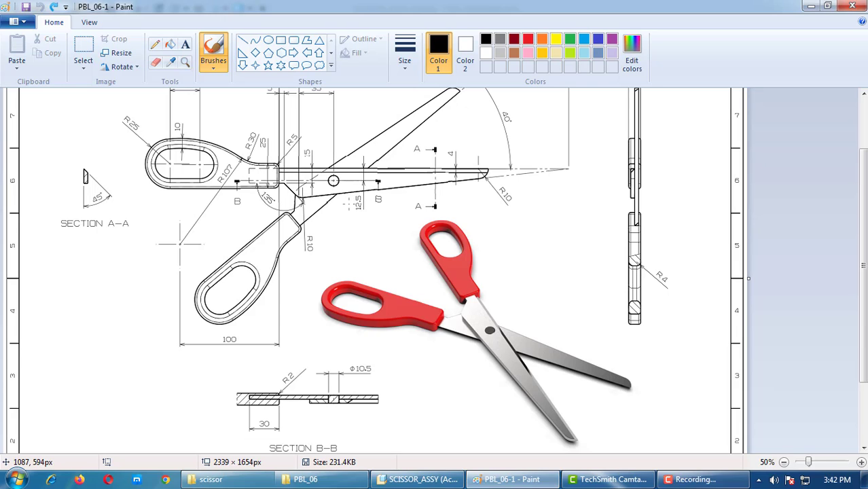
Step: Set the drawing colour to yellow, try a rectangle about 841 × 183 px around the horizontal blade, and undo it
left_click(556, 39)
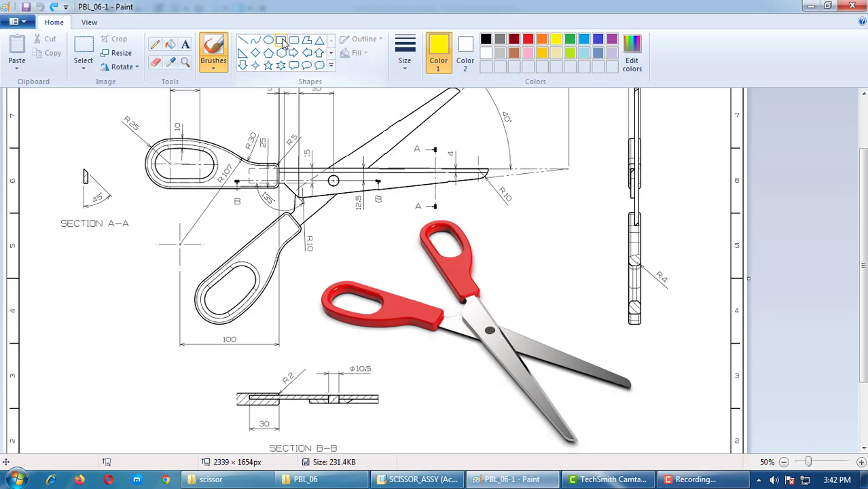
left_click(281, 40)
left_click_drag(504, 155, 236, 212)
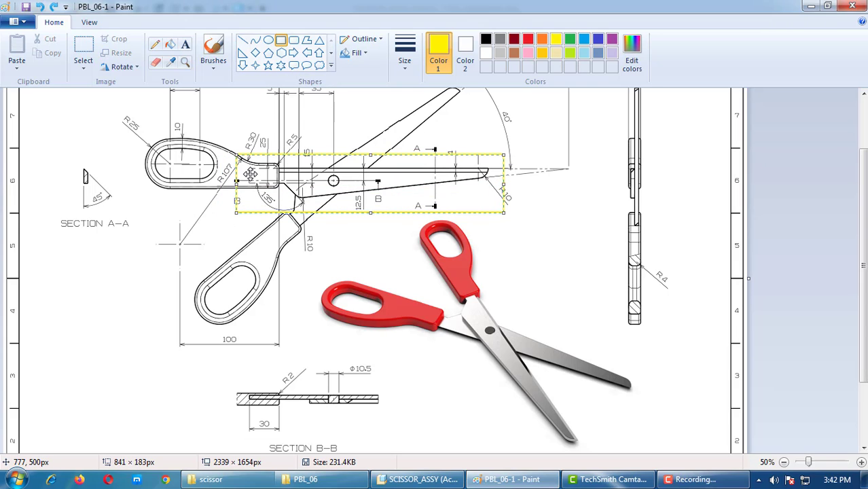
key("ctrl+z")
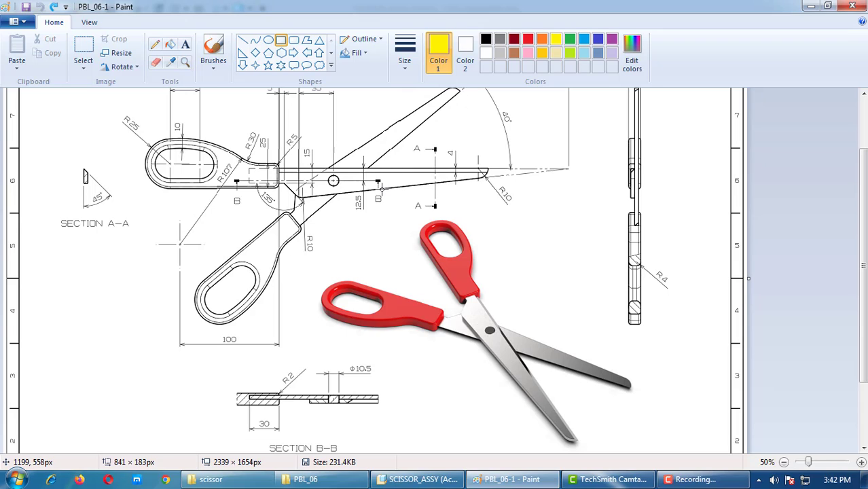
Step: Outline section line B-B with a yellow rectangle about 503 × 101 px, compare it with the Section B-B view, and undo the outline
mouse_move(229, 178)
left_mouse_down()
mouse_move(237, 191)
mouse_move(389, 207)
left_mouse_up()
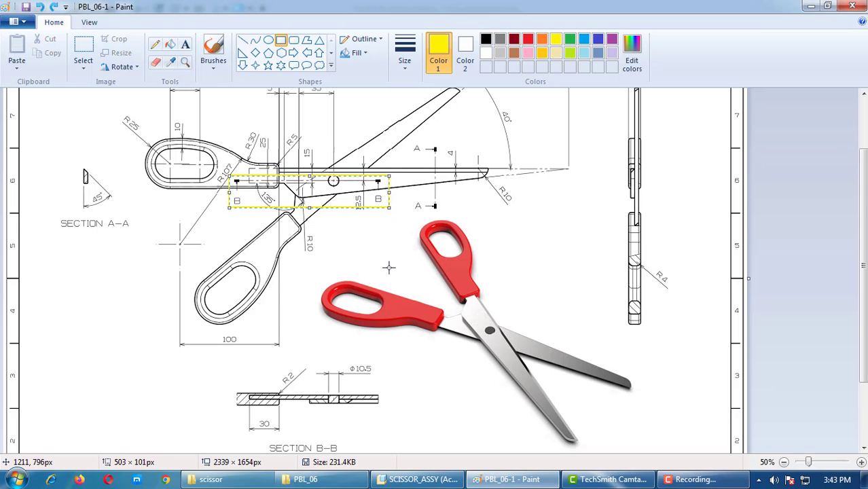
scroll(390, 266, "down", 3)
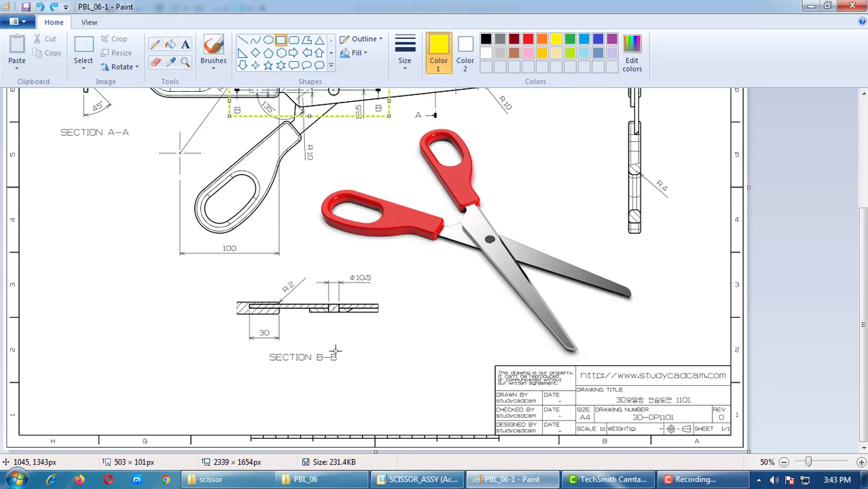
scroll(339, 350, "up", 5)
scroll(346, 364, "down", 3)
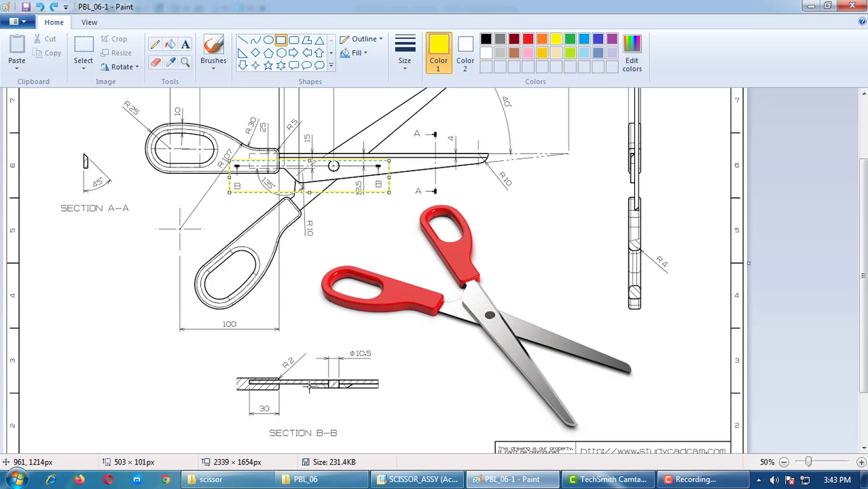
scroll(304, 417, "up", 3)
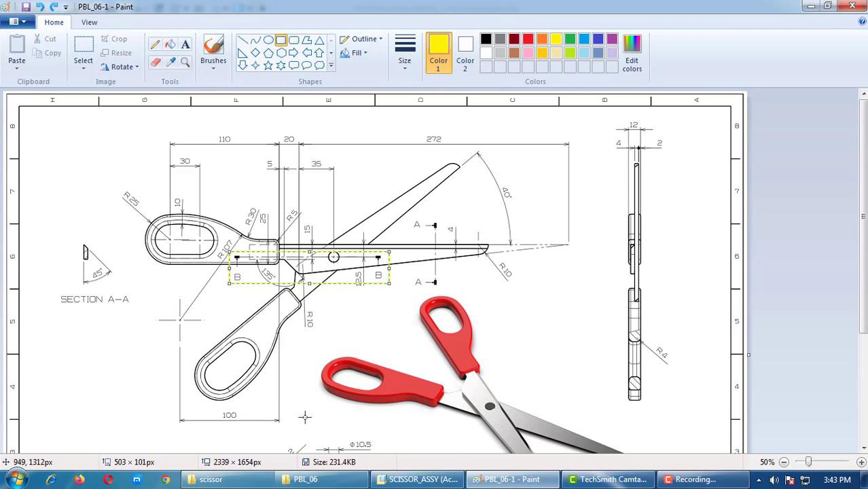
key("ctrl+z")
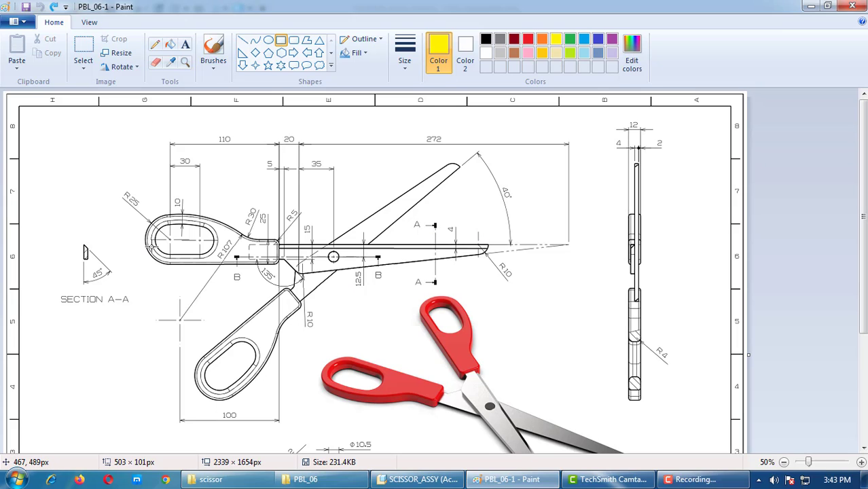
Step: Outline the horizontal scissor's handle with one yellow rectangle and its blade with another of about 859 × 225 px
left_click_drag(286, 202, 127, 269)
left_click_drag(518, 214, 244, 286)
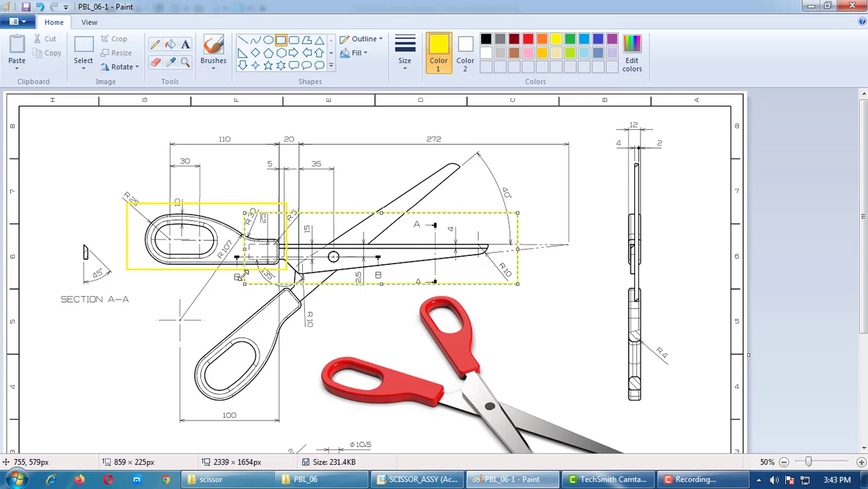
Step: Undo the handle and blade outlines, try another yellow rectangle about 883 × 165 px around the blade, and undo it
key("ctrl+z")
key("ctrl+z")
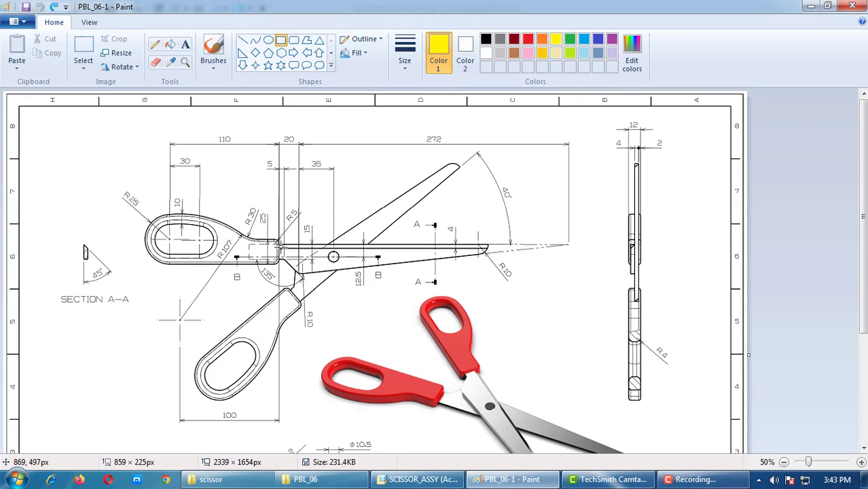
left_click_drag(515, 228, 236, 280)
key("ctrl+z")
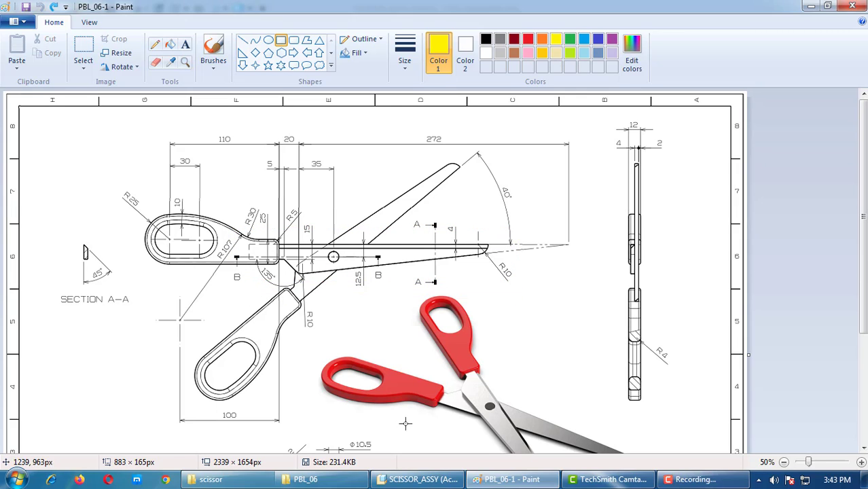
Step: Switch to the scissor assembly in Creo and start an extrusion in the blade part, sketched on ASM_FRONT with ASM_TOP as orientation reference
left_click(411, 480)
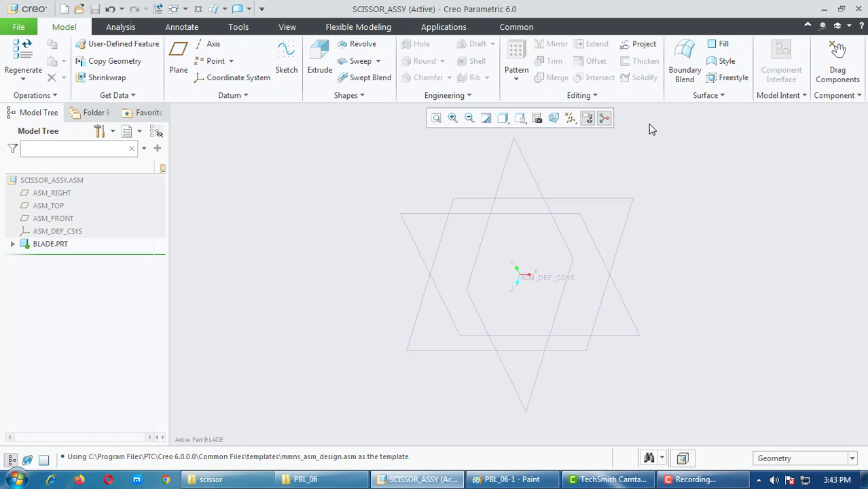
left_click(310, 68)
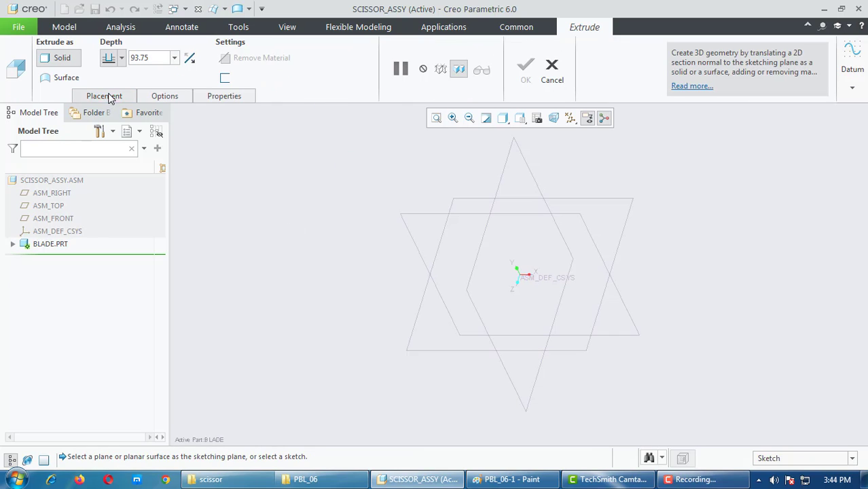
left_click(111, 96)
left_click(216, 140)
left_click(53, 218)
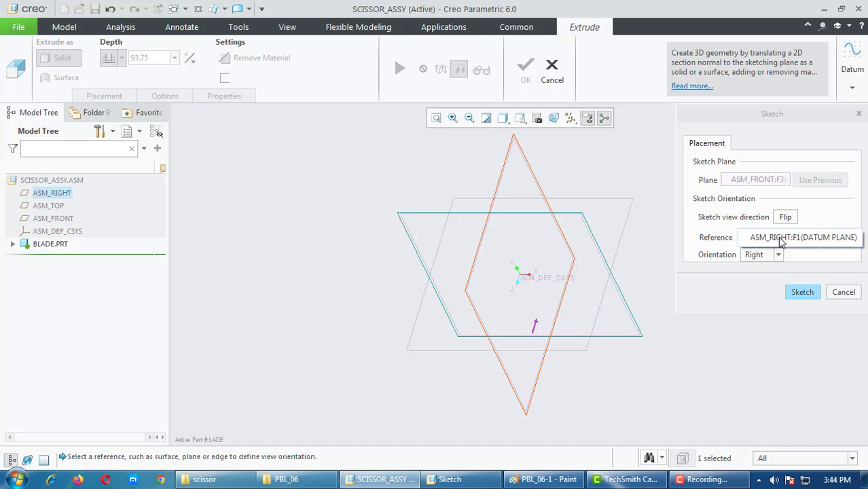
left_click(781, 240)
left_click(47, 205)
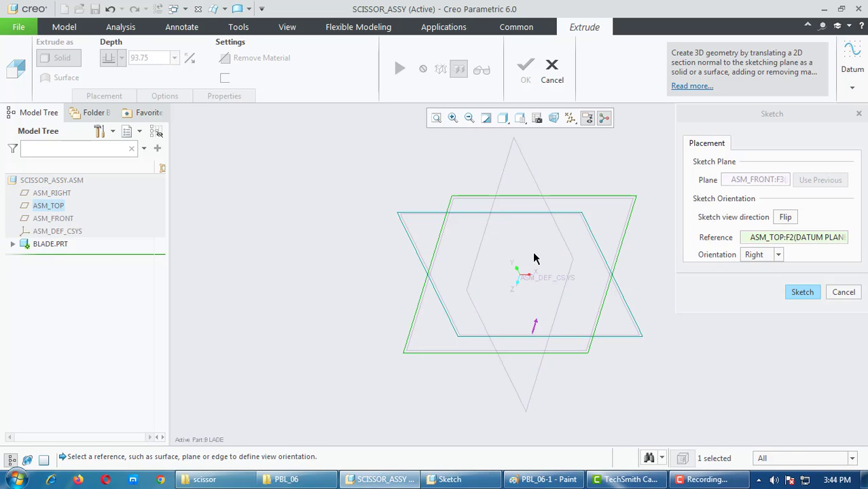
Step: Set the ASM_TOP reference orientation to Top, enter the sketch, and orient the sketch plane parallel to the screen
left_click(675, 483)
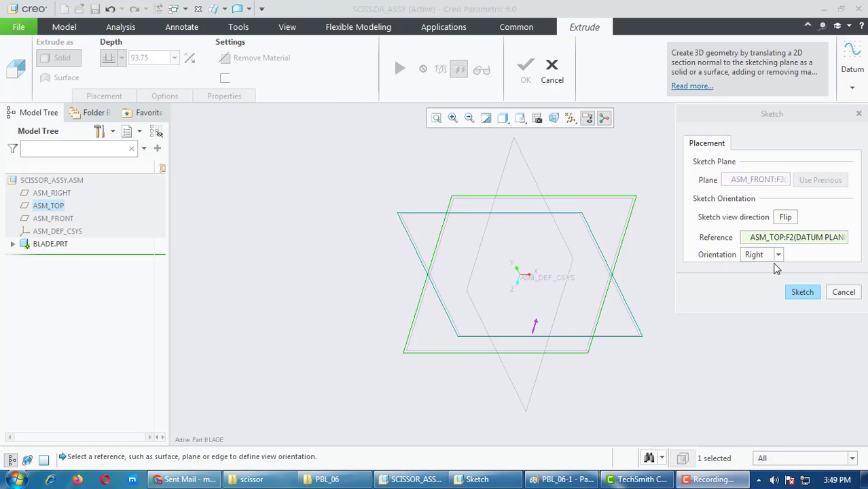
left_click(792, 239)
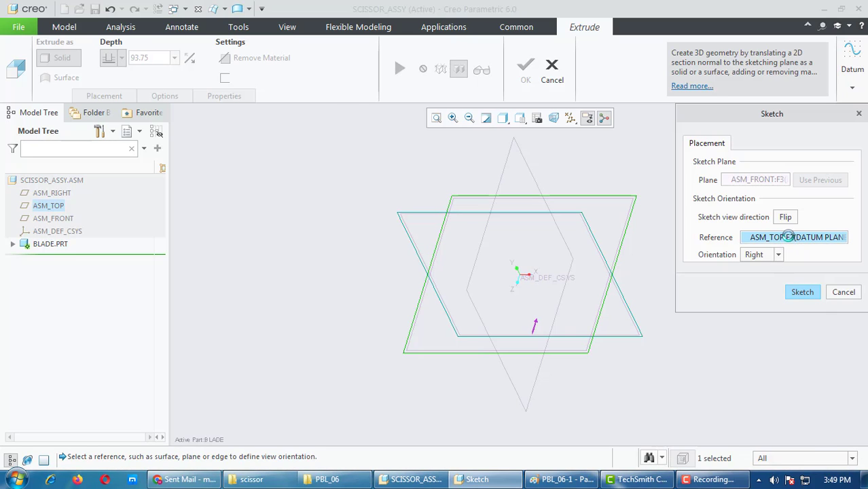
left_click(776, 256)
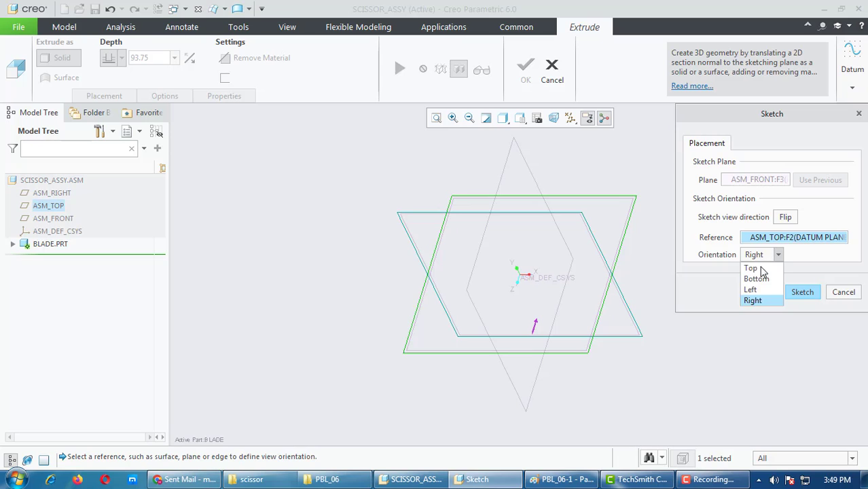
left_click(758, 266)
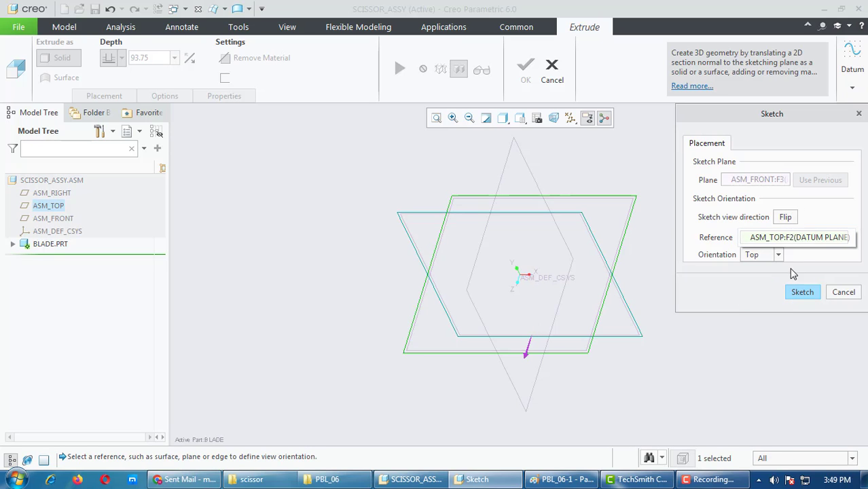
left_click(802, 292)
left_click(16, 77)
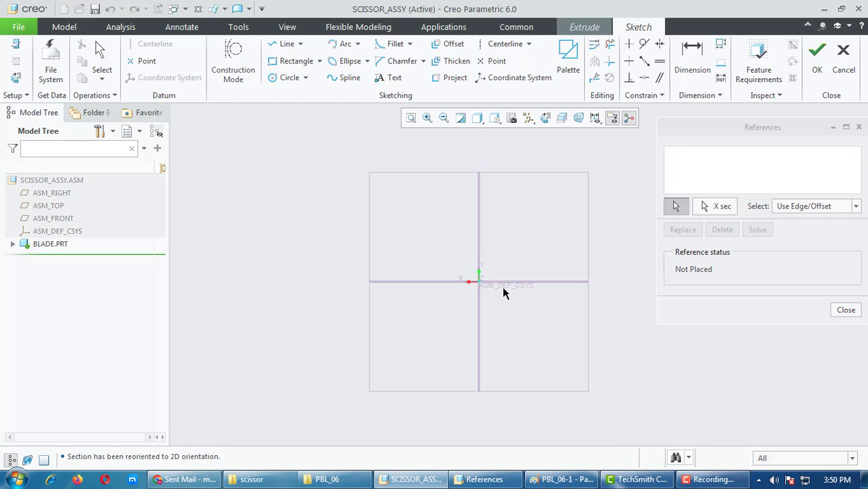
Step: Return to the sketch setup despite the missing references, flip the sketch view direction, and re-enter the sketch
scroll(505, 279, "down", 2)
left_click(17, 48)
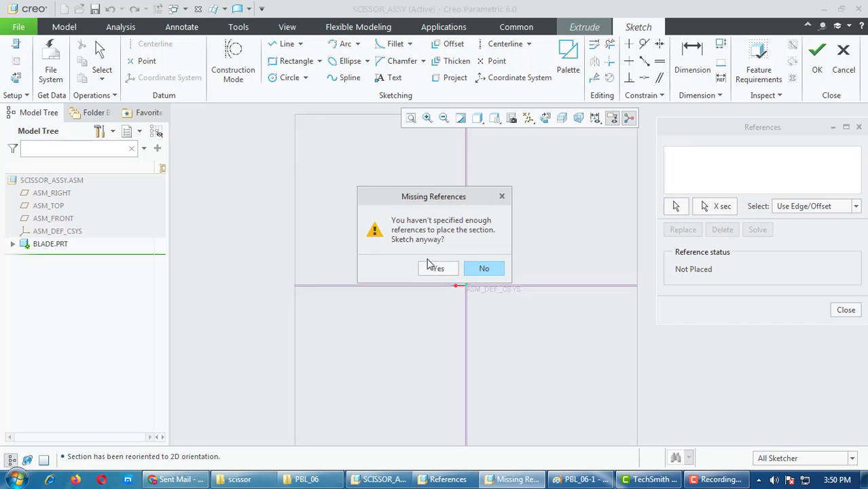
left_click(440, 268)
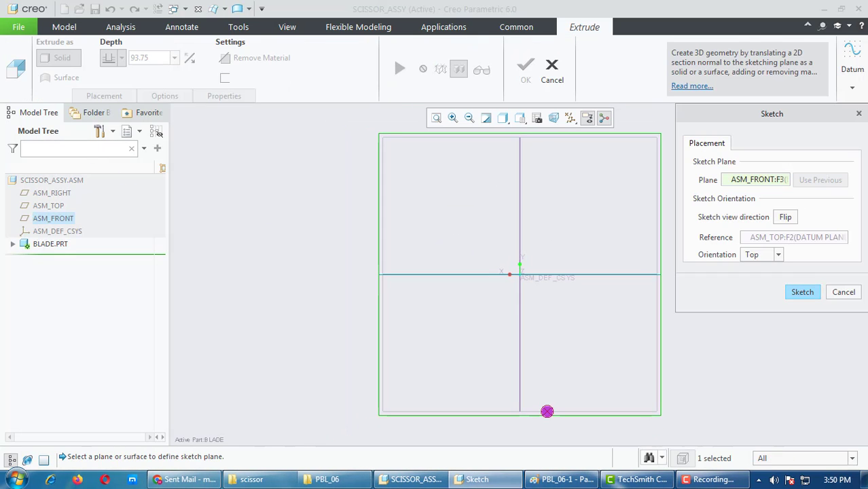
left_click(786, 218)
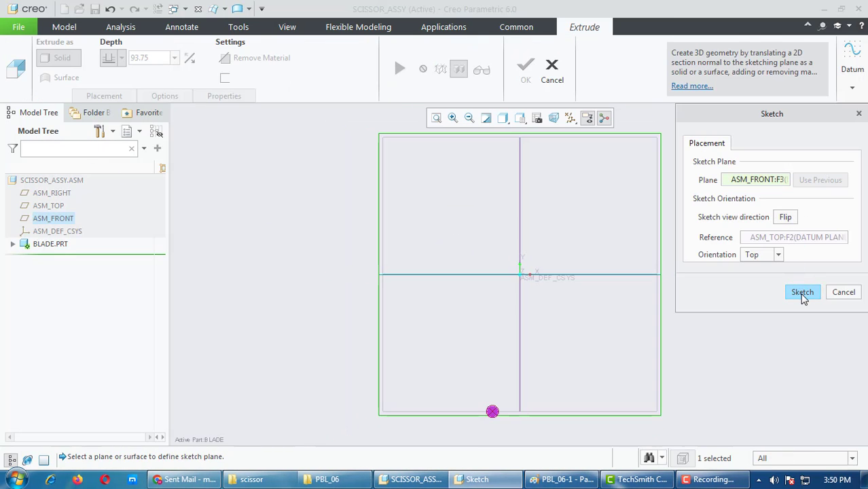
left_click(801, 290)
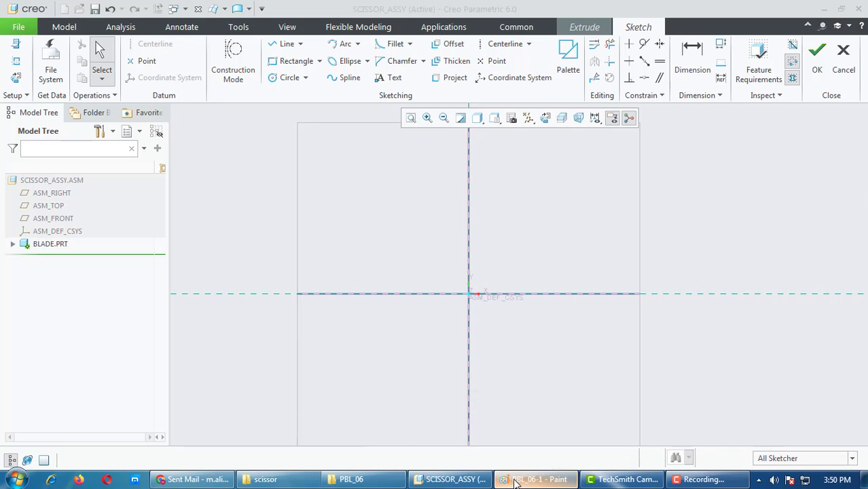
Step: Switch to the drawing in Paint, outline the hidden blade tang inside the handle with a yellow rectangle about 96 × 54 px, and undo it
left_click(539, 479)
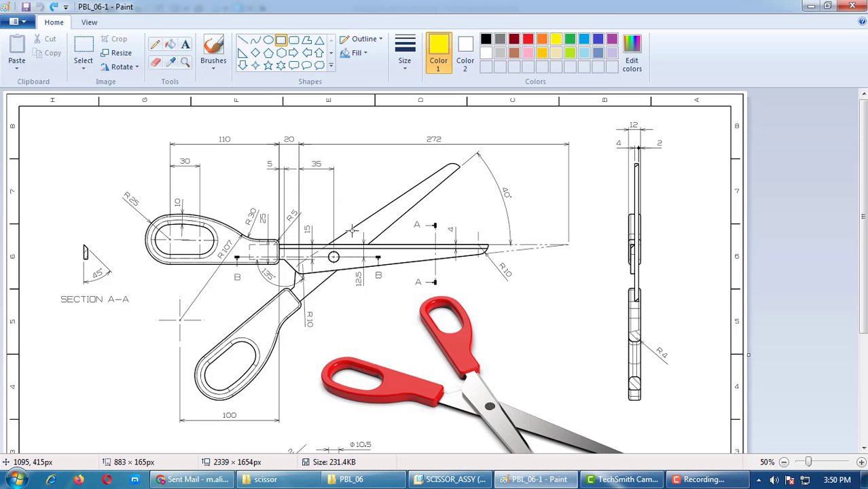
scroll(246, 244, "up", 1, "ctrl")
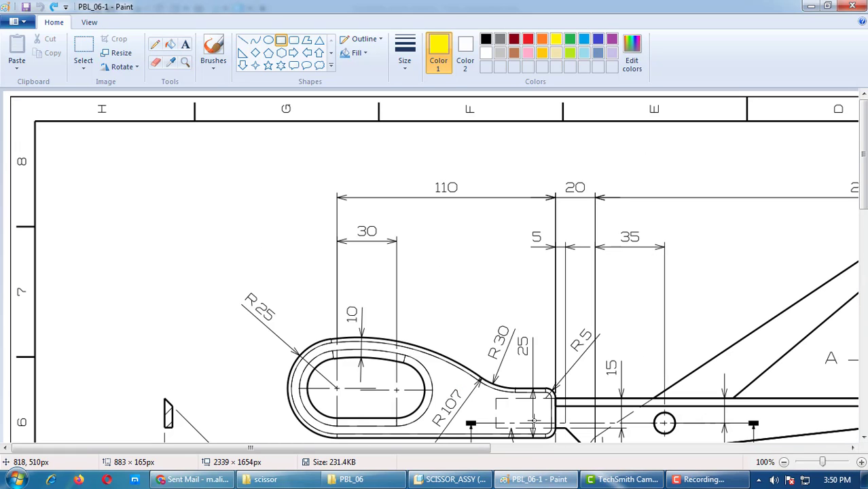
scroll(527, 409, "down", 3)
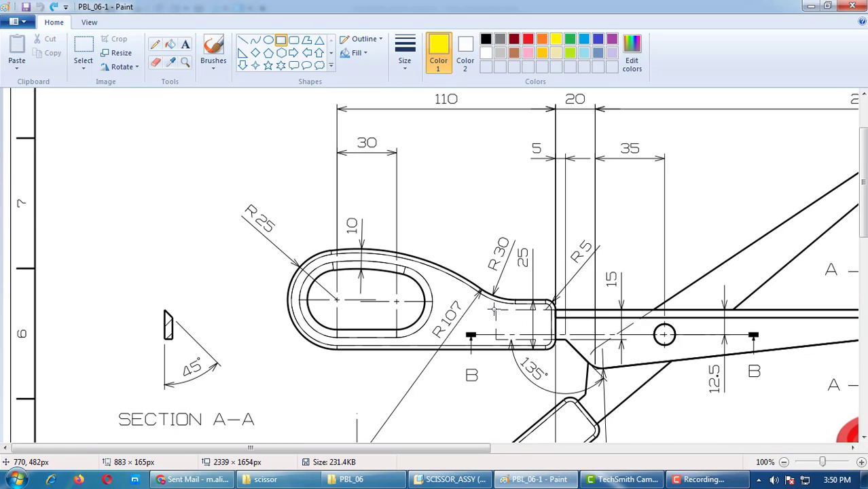
left_click_drag(496, 309, 560, 343)
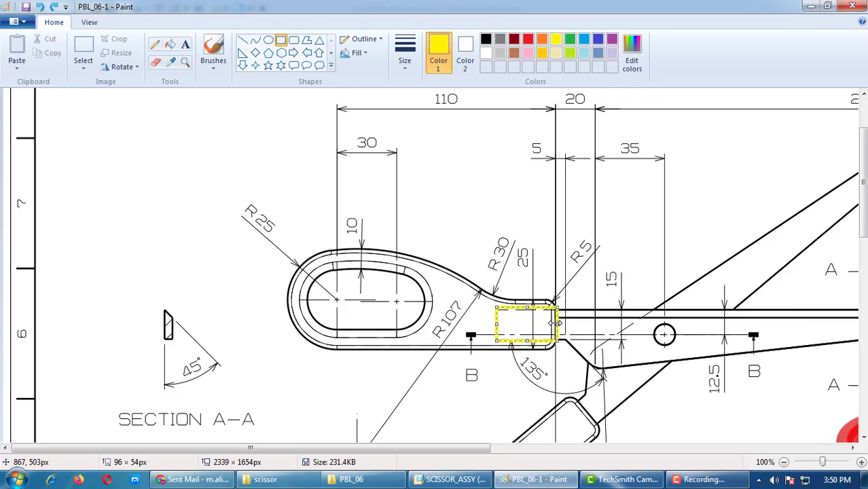
key("ctrl+z")
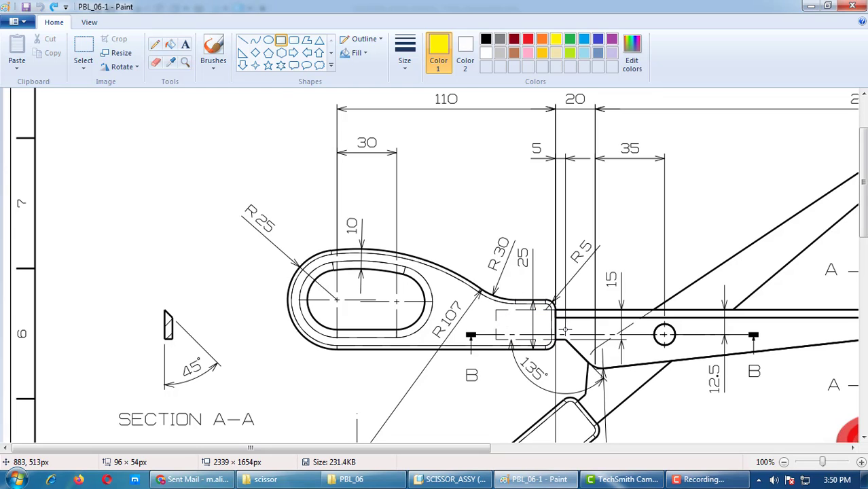
Step: Check the tang length in Section B-B and outline the 20 and 272 dimensions with a yellow rectangle about 689 × 43 px
scroll(508, 342, "up", 3)
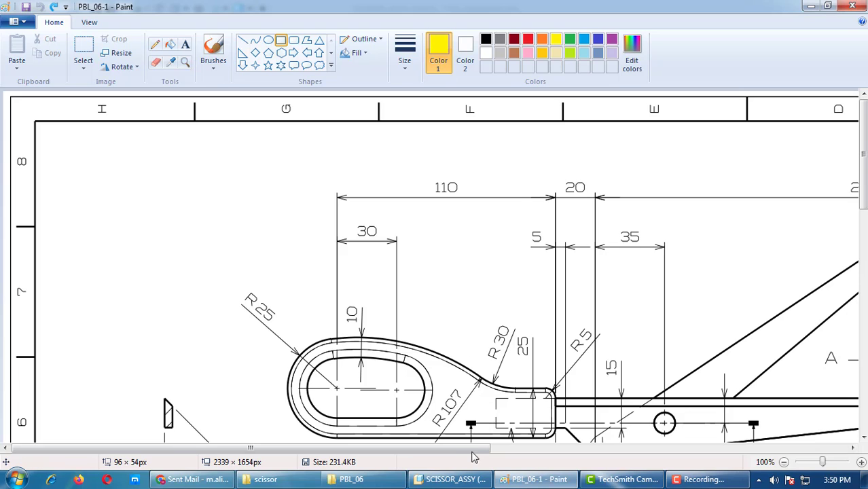
left_click_drag(476, 451, 559, 449)
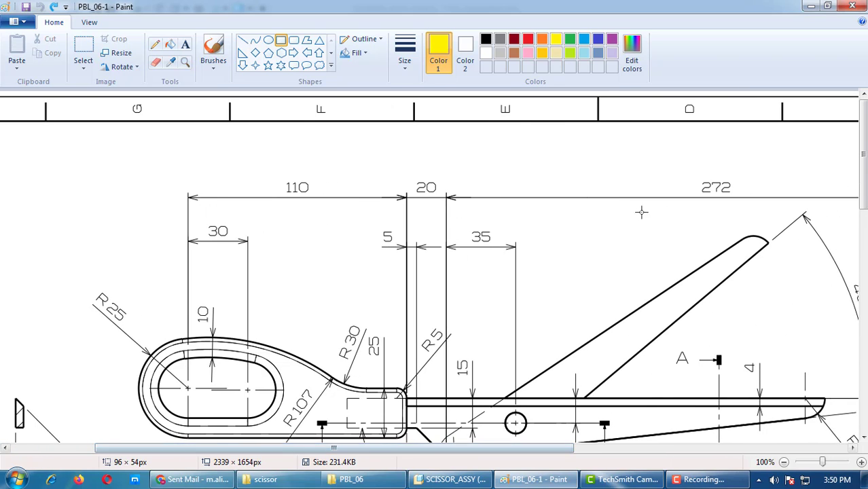
scroll(453, 155, "down", 2, "ctrl")
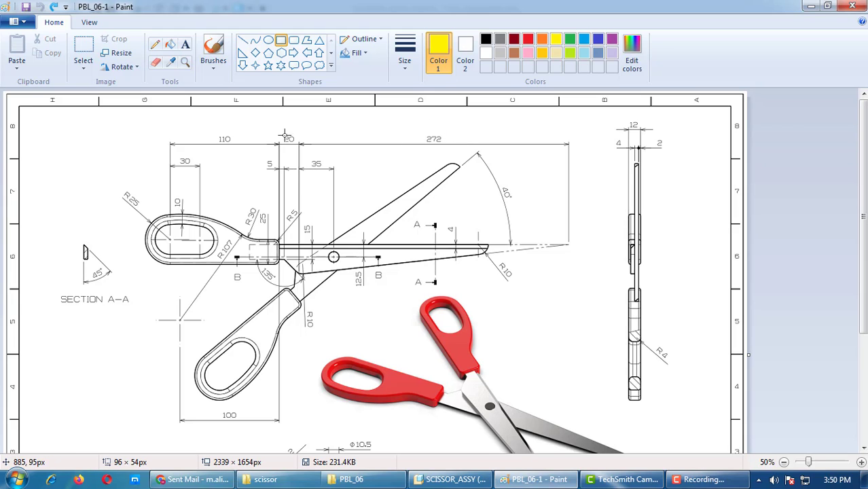
scroll(256, 272, "down", 3)
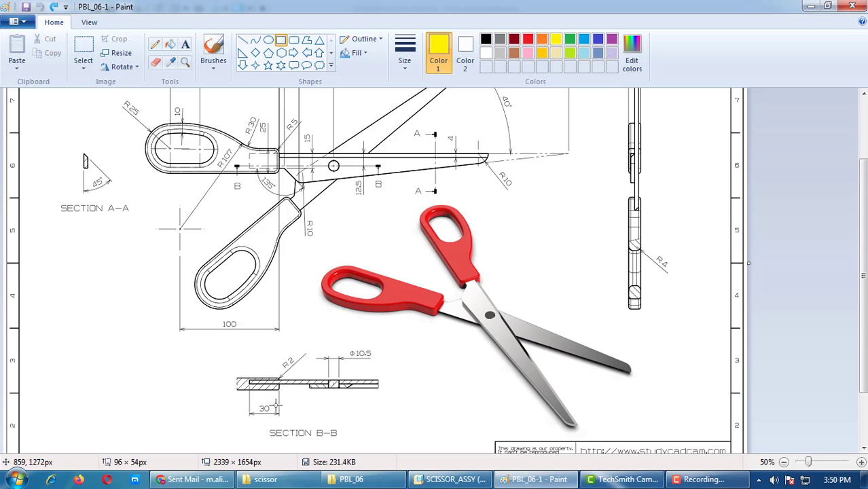
scroll(347, 397, "up", 3)
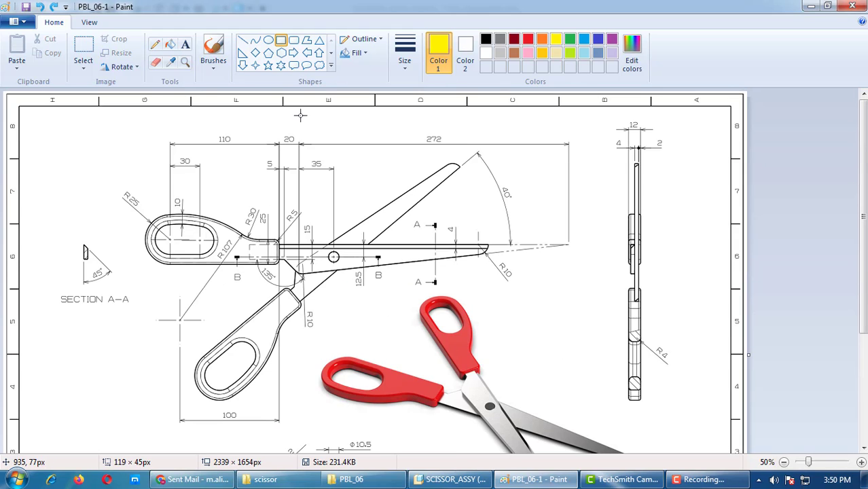
left_click_drag(276, 131, 495, 145)
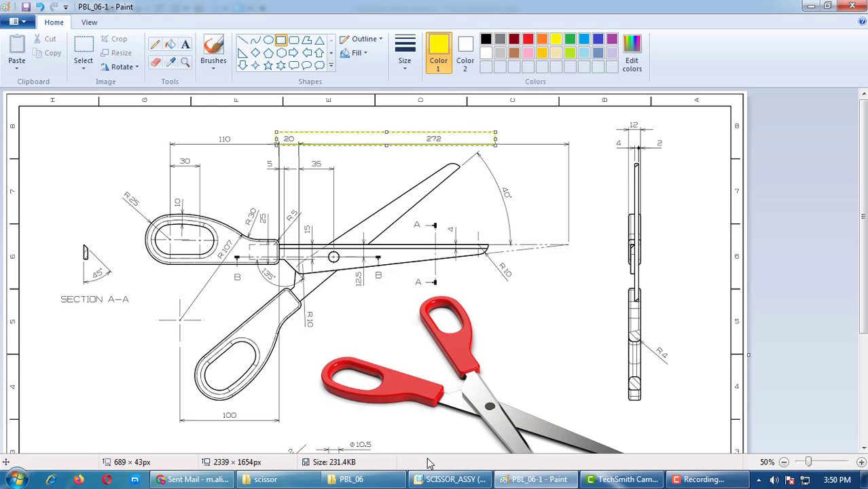
Step: Switch to Creo and sketch a line about 438 mm long on the horizontal reference, starting about 62 mm left of the vertical reference
left_click(452, 479)
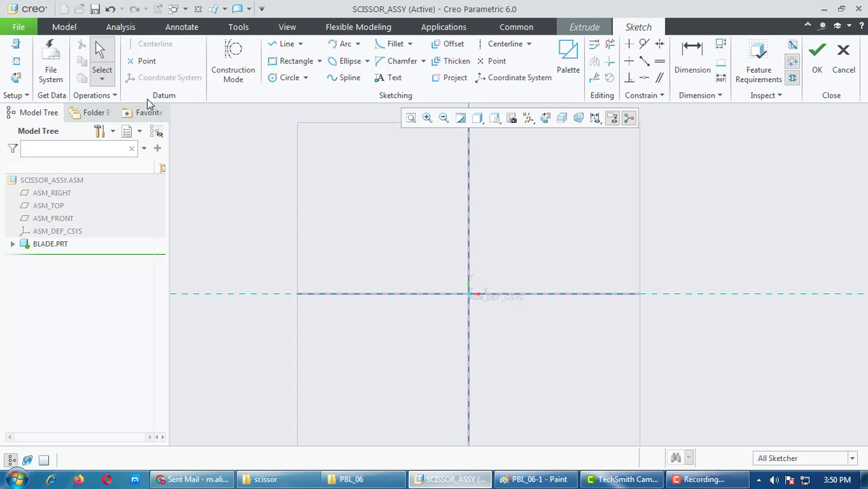
left_click(286, 44)
left_click(427, 295)
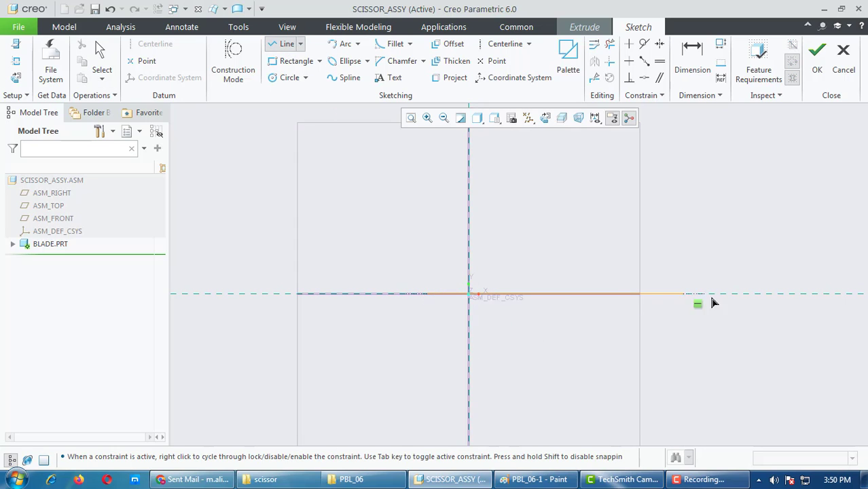
left_click(722, 294)
middle_click(484, 285)
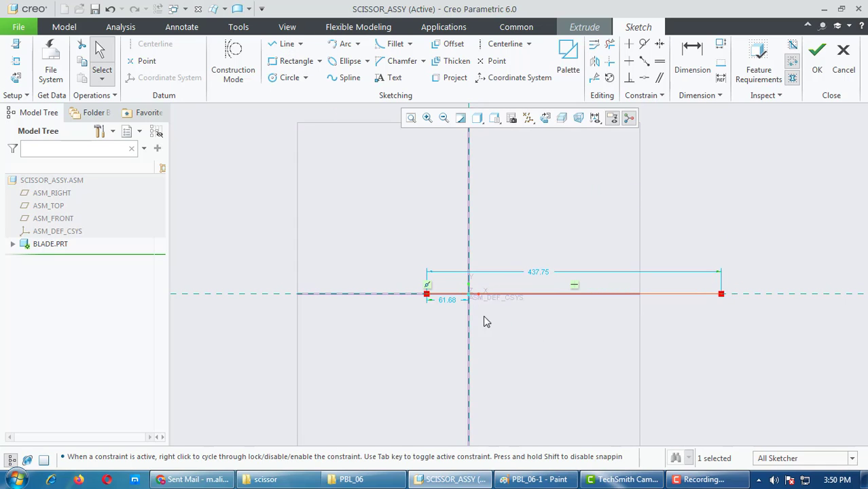
Step: Set the line's left end 30 mm from the vertical reference and dimension its right end at 292 mm from that reference
double_click(447, 299)
type("30")
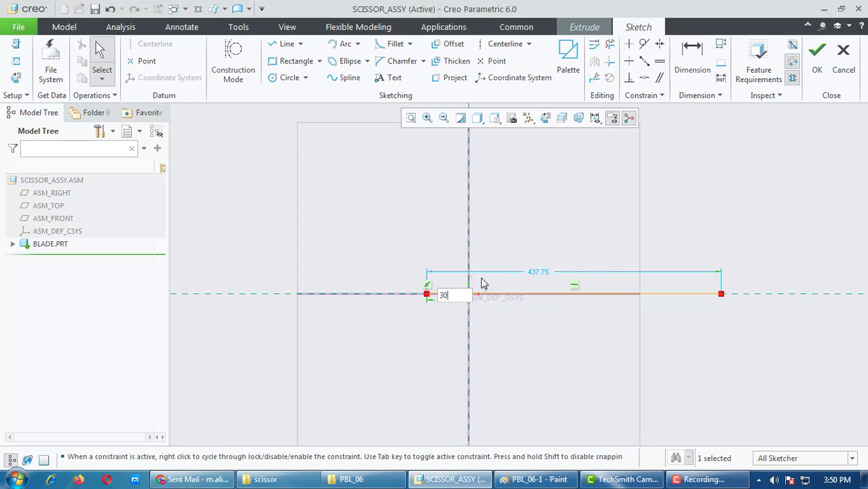
key("Return")
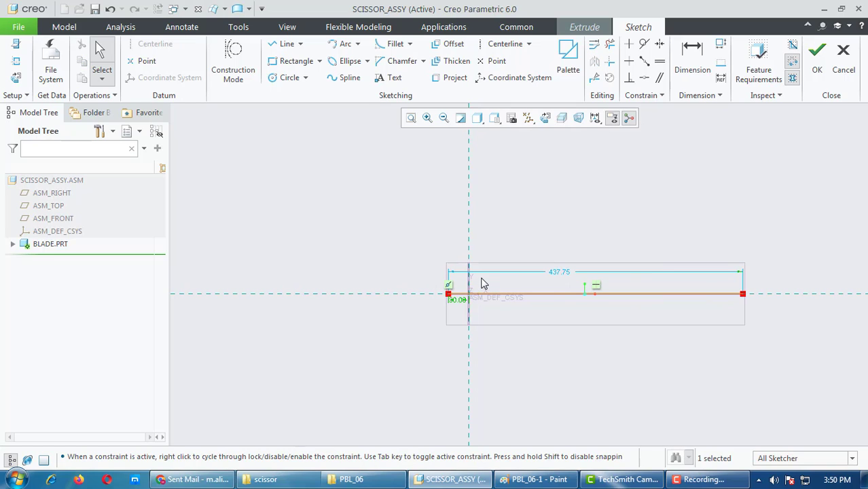
left_click(691, 59)
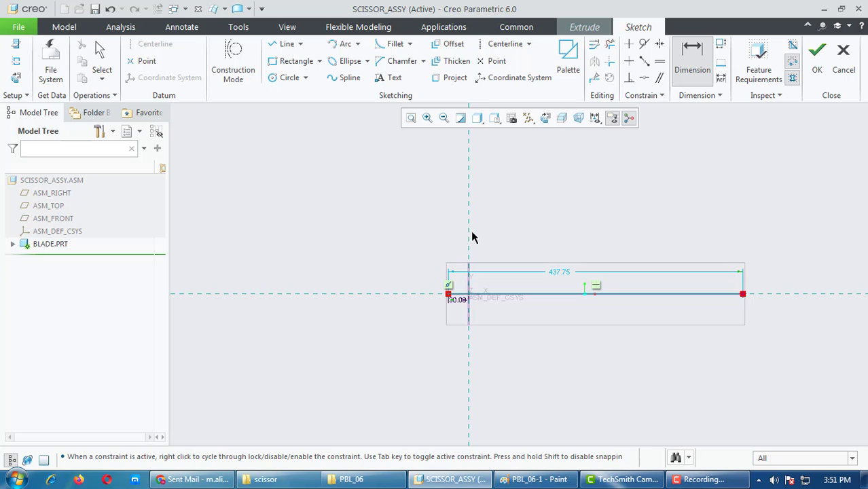
middle_click(512, 236)
type("292")
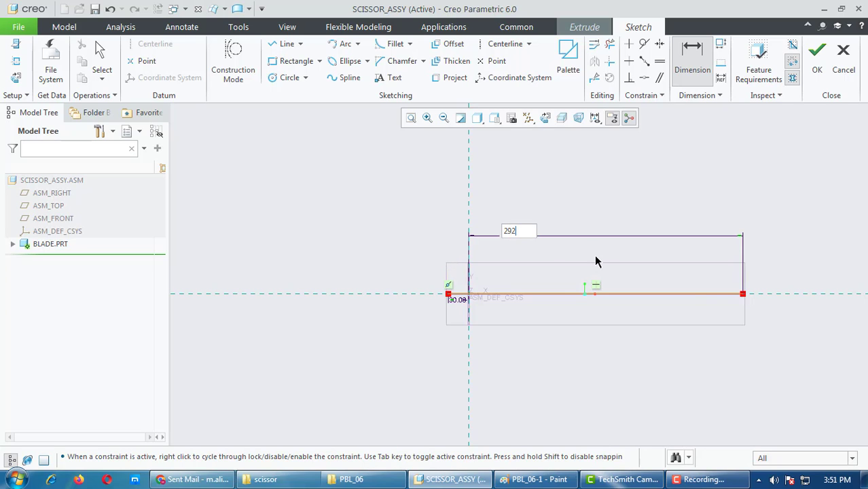
key("Return")
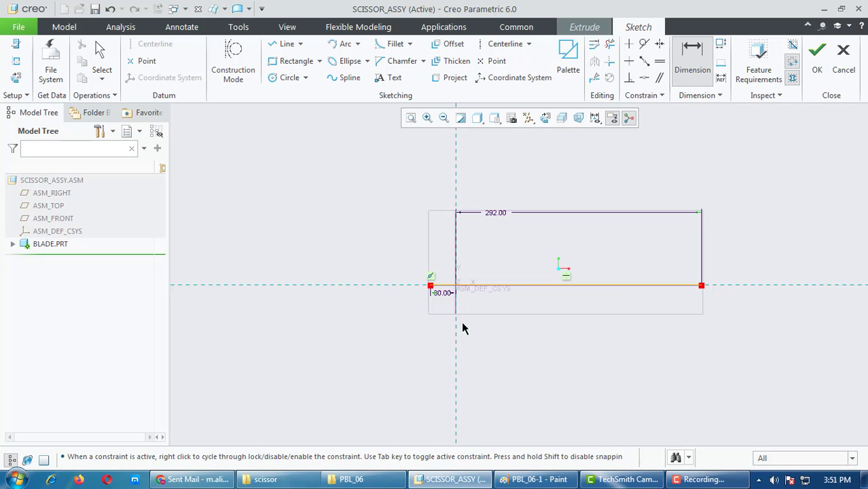
Step: Switch to the drawing in Paint and outline the 15 dimension above the blade with a yellow rectangle about 54 × 58 px
left_click(537, 480)
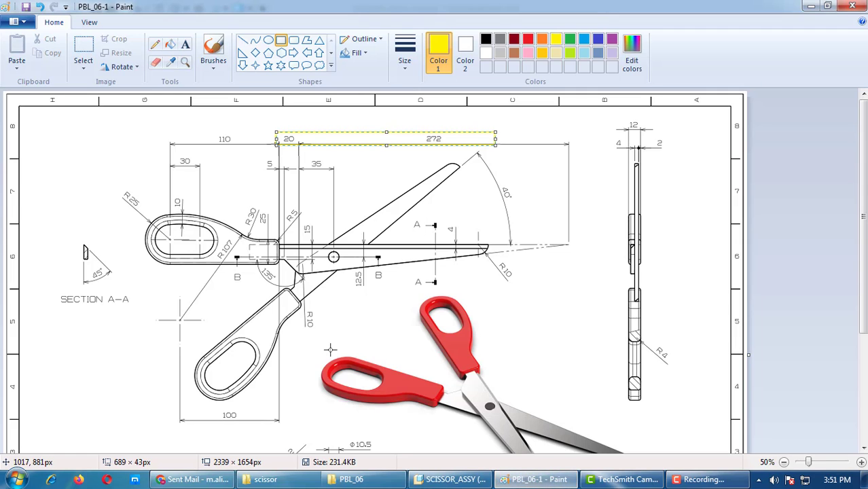
scroll(270, 275, "down", 3)
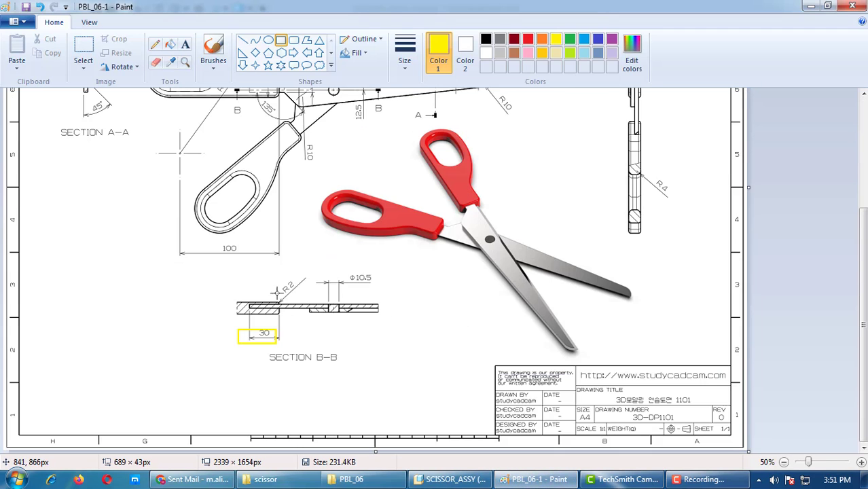
scroll(282, 333, "up", 3)
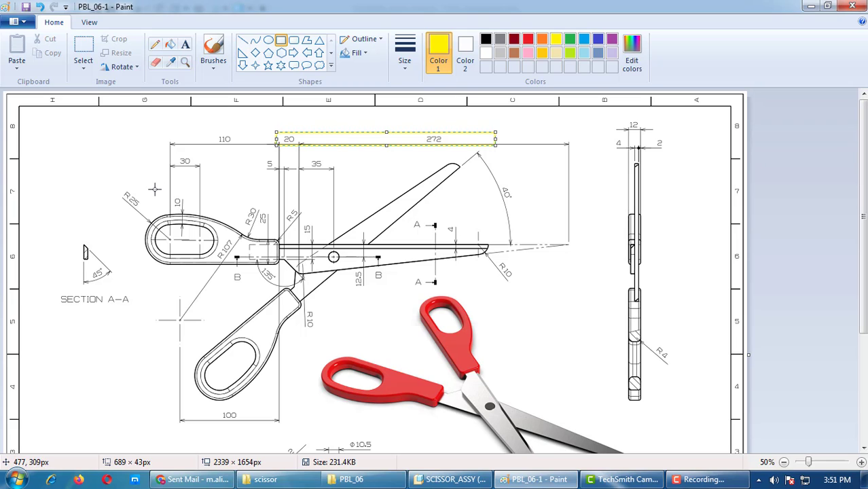
scroll(265, 261, "up", 1, "ctrl")
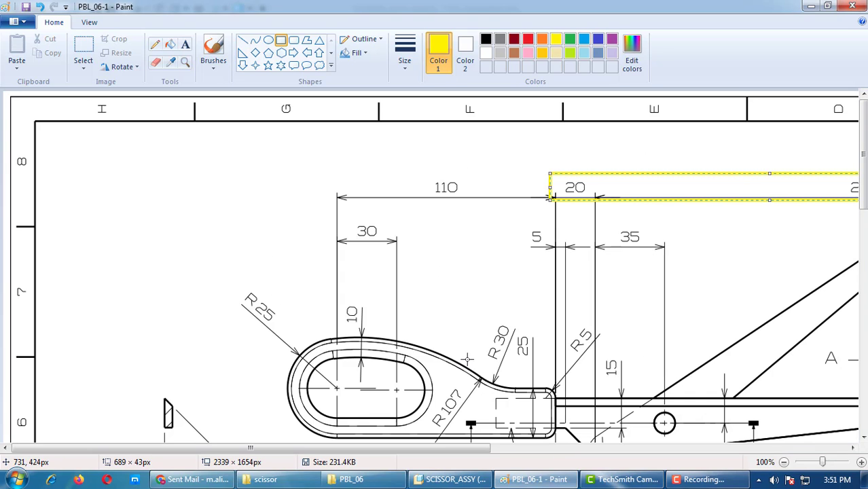
left_click_drag(470, 449, 540, 460)
scroll(485, 350, "down", 2)
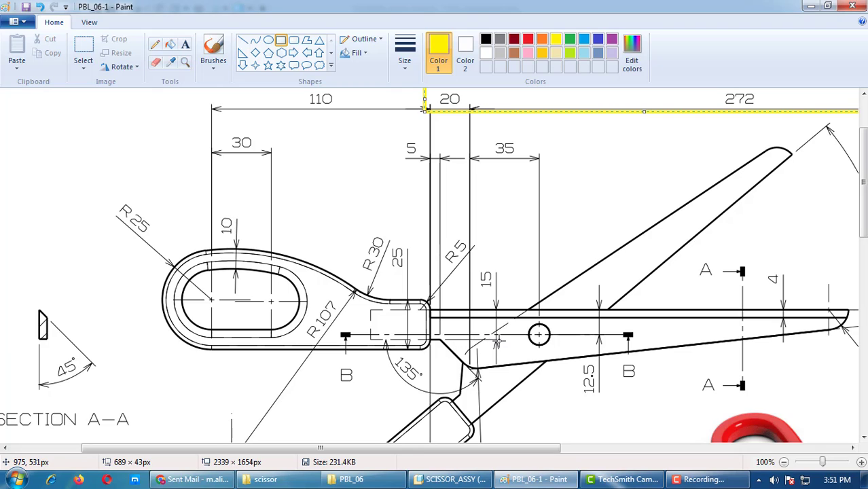
left_click_drag(508, 254, 471, 292)
Step: Switch to Creo and sketch a vertical line about 51 mm long downward from the blade line's left end
left_click(450, 479)
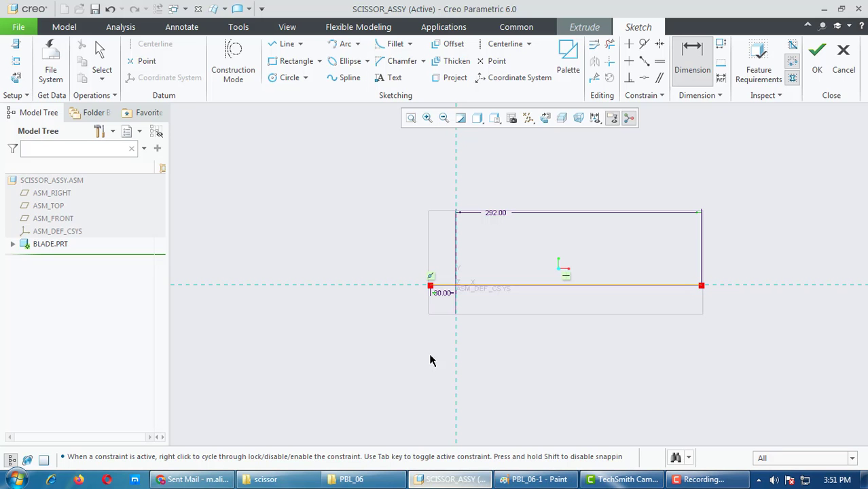
key("l")
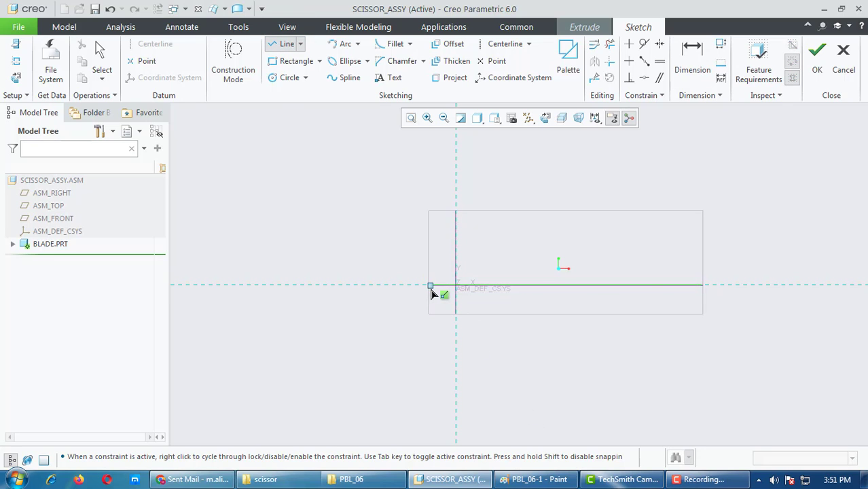
left_click(429, 328)
middle_click(465, 347)
middle_click(477, 345)
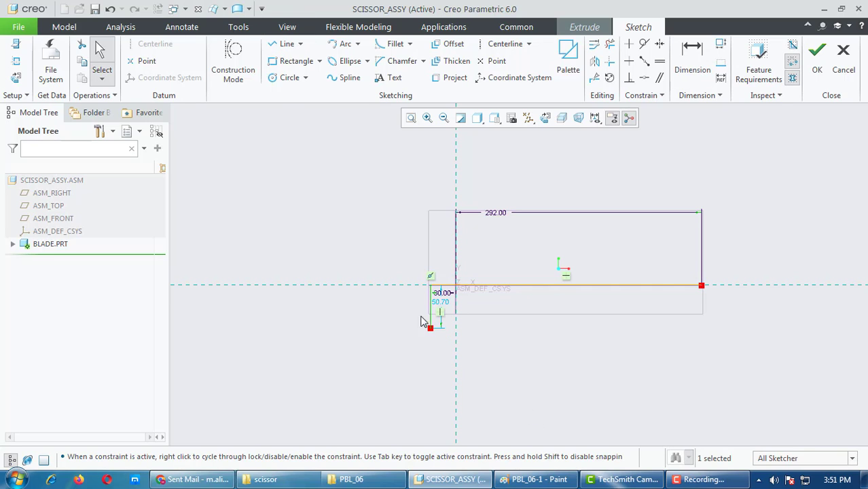
Step: Set the length of the vertical line at the blade's left end to 15 mm
double_click(438, 303)
type("1")
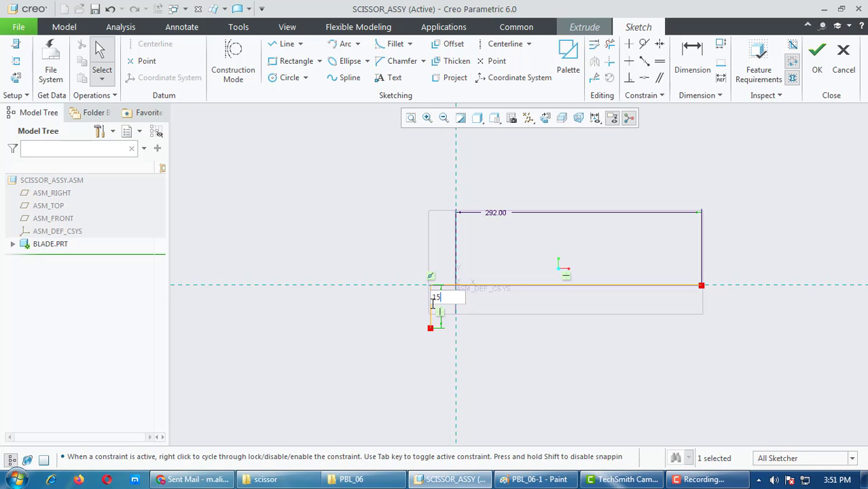
type("5")
key("Return")
scroll(476, 305, "up", 4)
scroll(323, 333, "down", 2)
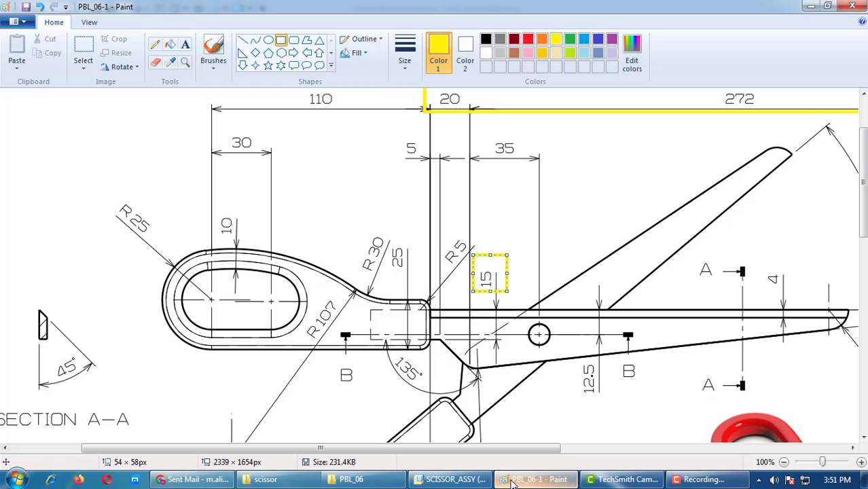
Step: Switch to the drawing in Paint and outline the 5 dimension beside the handle edge with a yellow rectangle about 89 × 83 px
left_click(549, 481)
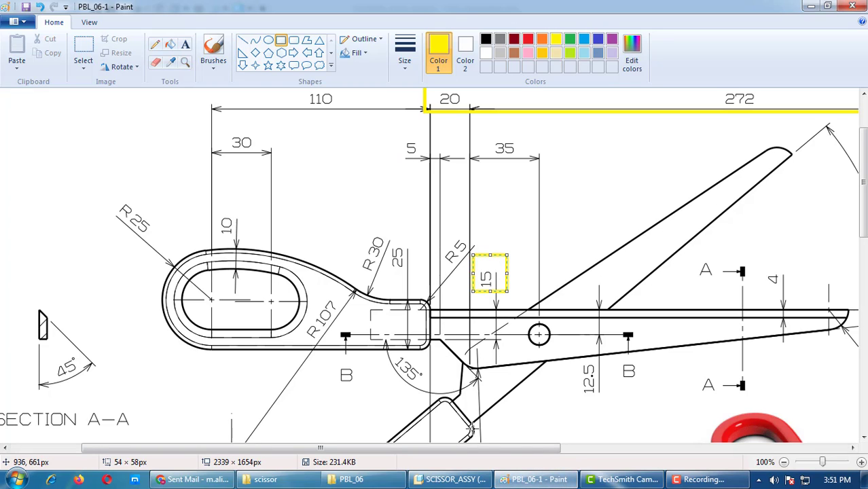
mouse_move(429, 301)
left_mouse_down()
mouse_move(435, 341)
mouse_move(426, 349)
left_mouse_up()
key("ctrl+z")
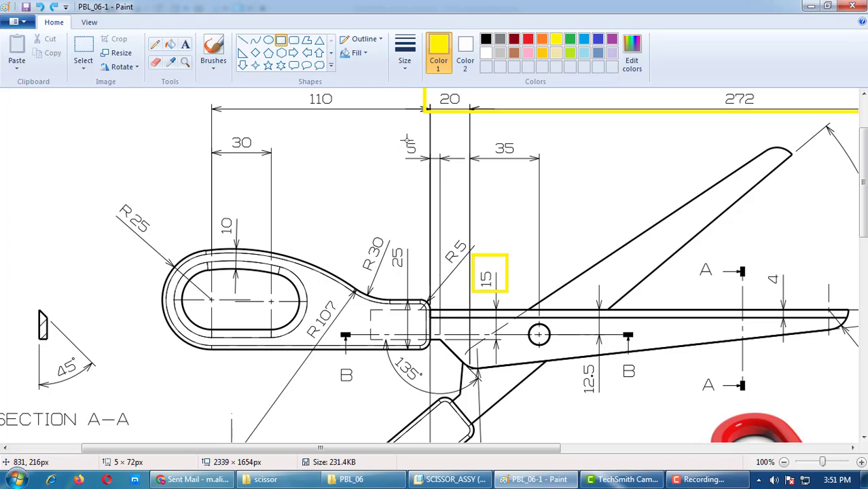
left_click_drag(406, 140, 455, 174)
key("ctrl+z")
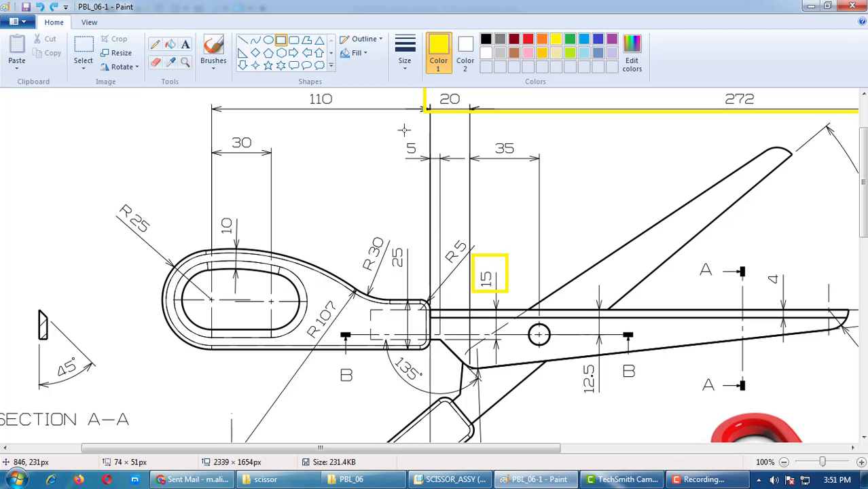
left_click_drag(399, 129, 458, 183)
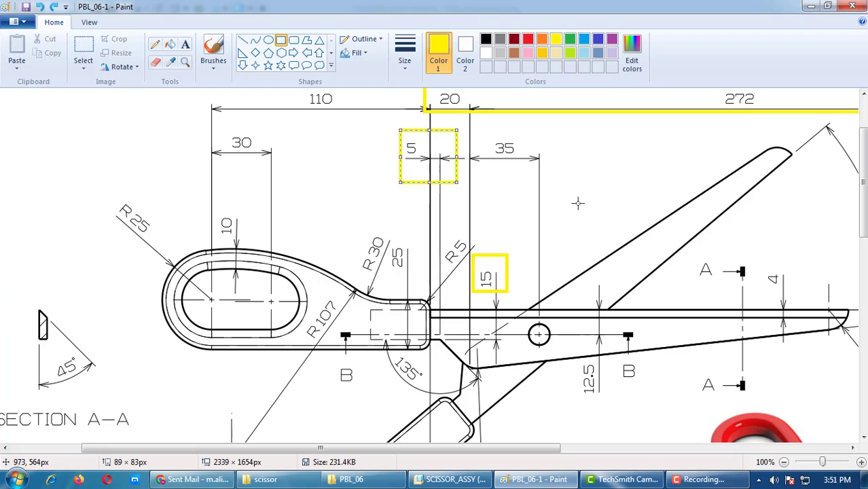
Step: Return to Creo and sketch a slanted line from the 15 mm line's lower end, with its far end 5 mm past the vertical reference
left_click(810, 6)
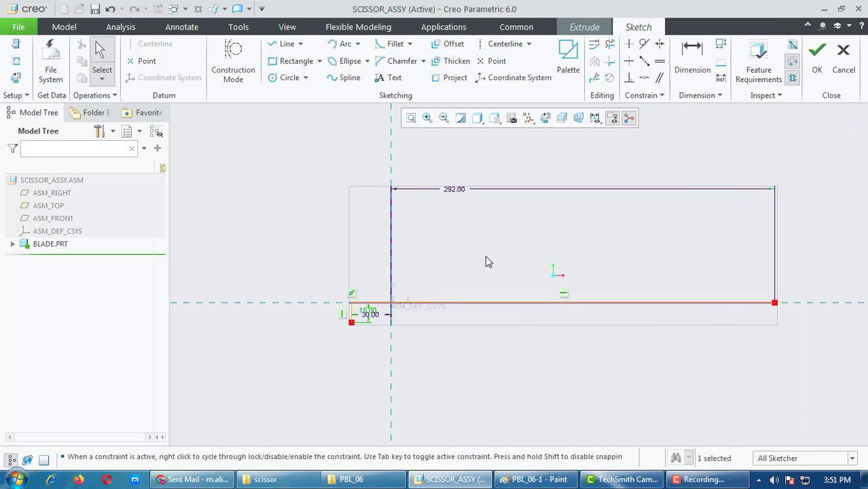
left_click(283, 43)
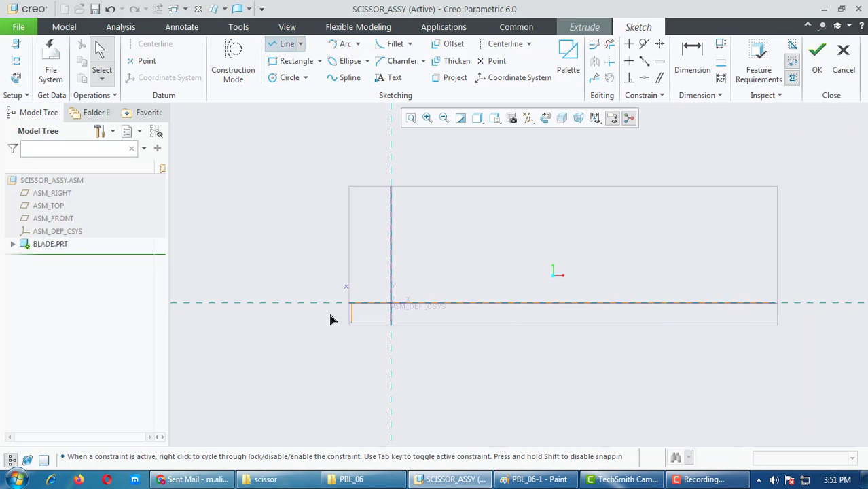
left_click(352, 323)
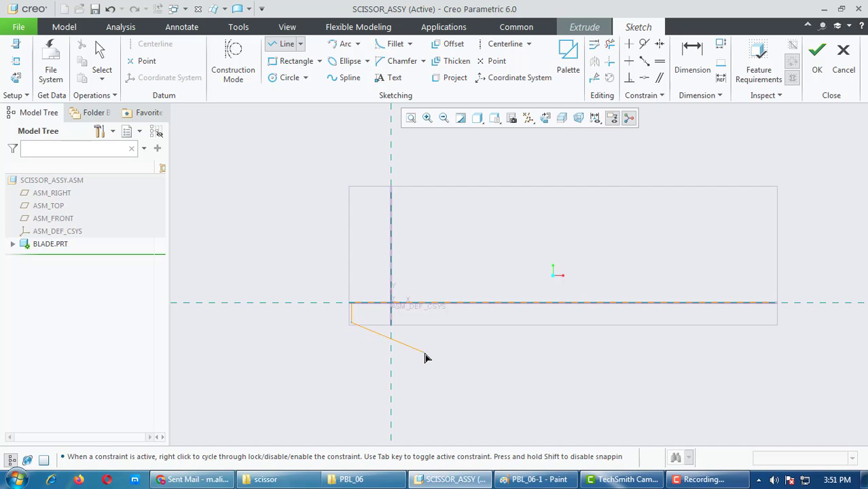
middle_click(483, 339)
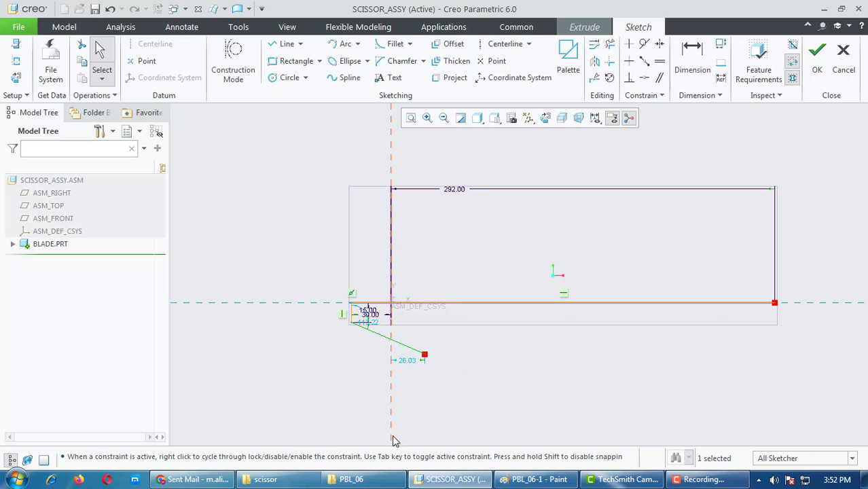
double_click(407, 361)
type("5")
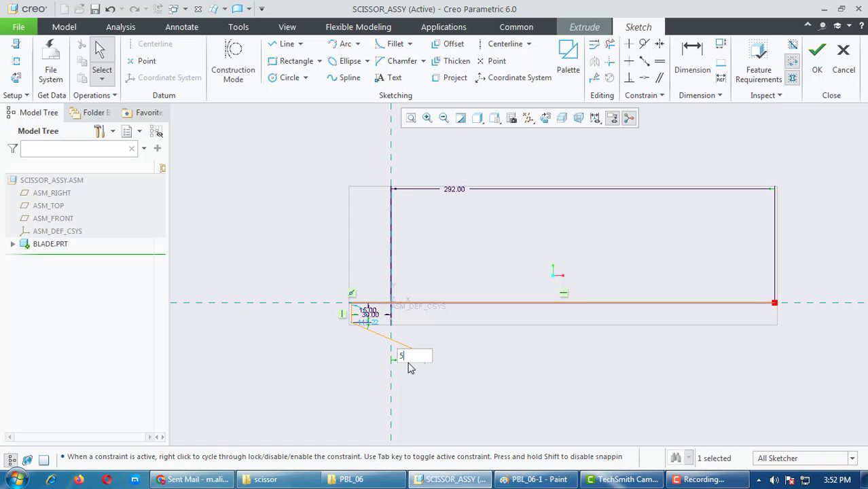
key("Return")
scroll(398, 358, "down", 2)
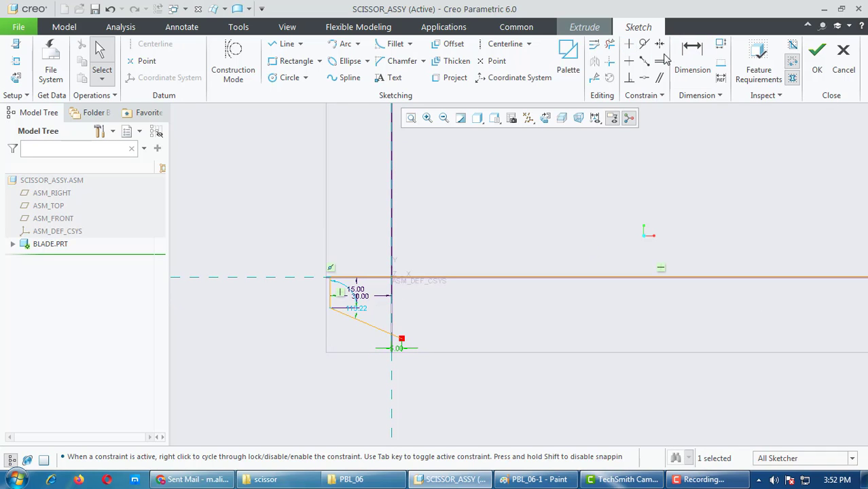
Step: Dimension the slanted line's angle to the horizontal reference and set it to 135 degrees
left_click(503, 44)
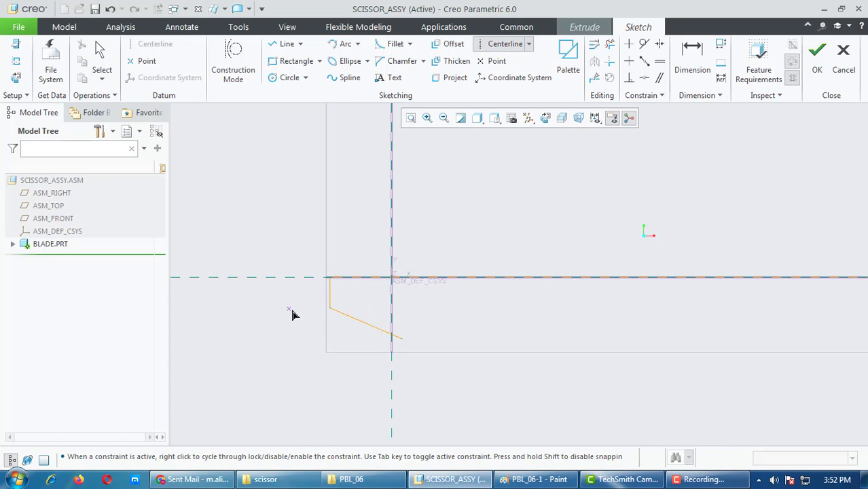
left_click(693, 58)
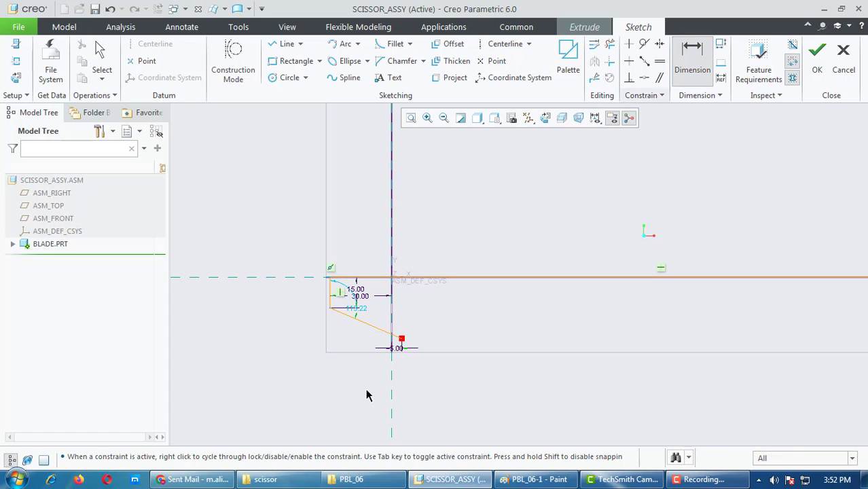
left_click(365, 323)
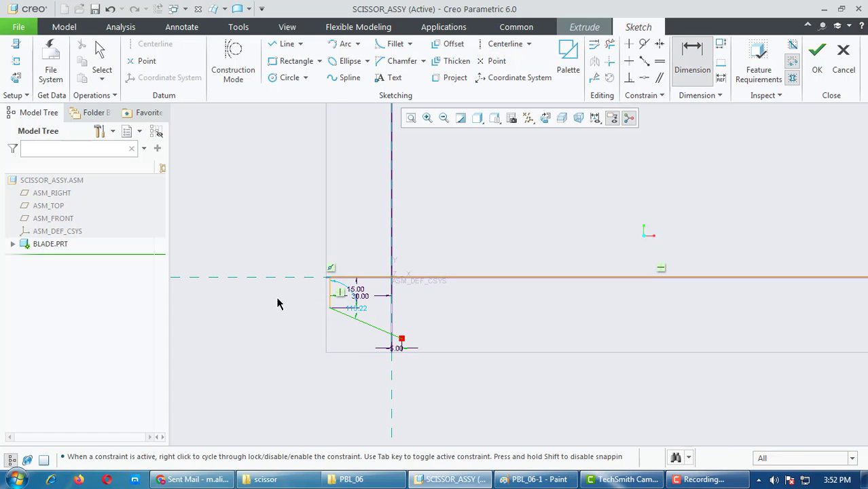
middle_click(358, 372)
scroll(479, 378, "down", 2)
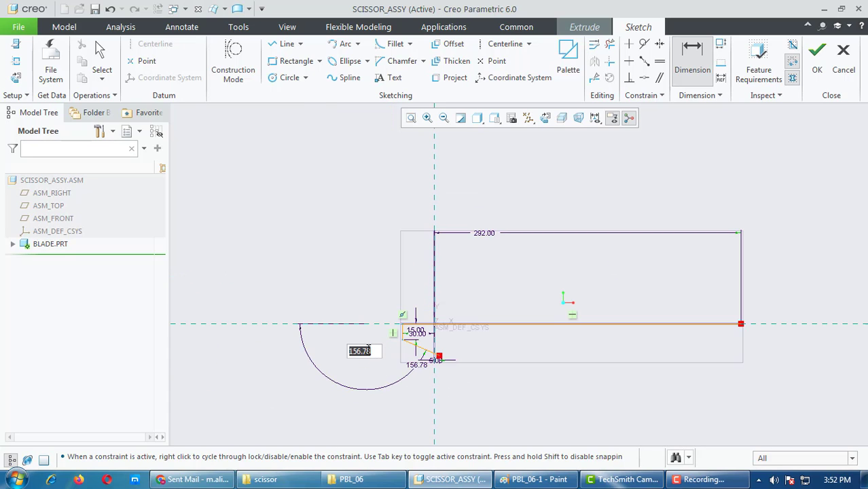
scroll(416, 364, "up", 1)
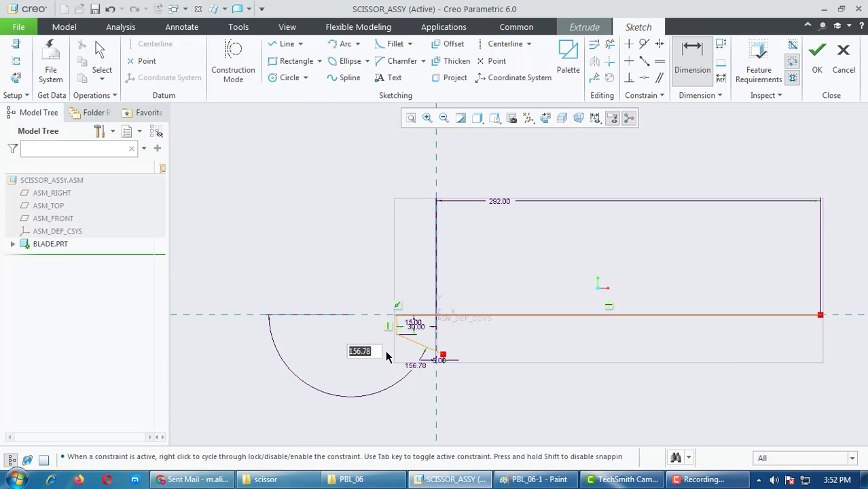
type("135")
key("Return")
scroll(316, 307, "down", 1)
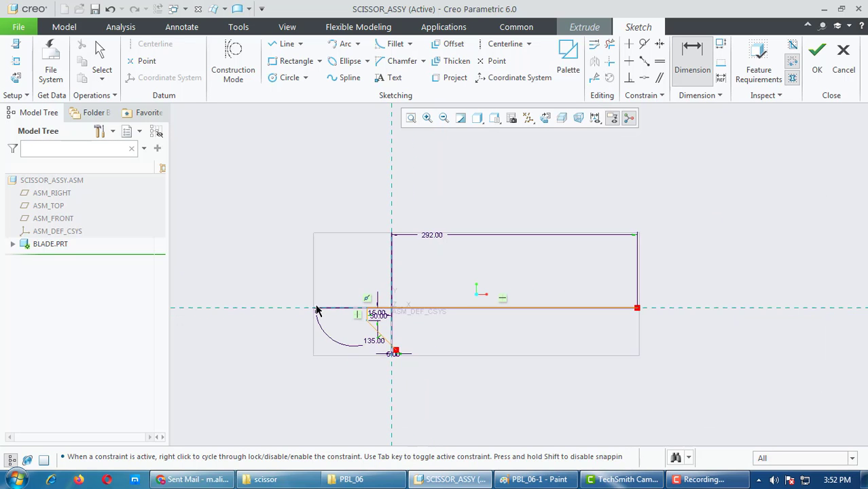
scroll(391, 347, "up", 2)
Step: Recheck the blade outline in the Paint drawing, return to Creo, and undo the slanted line with its dimensions
left_click(534, 481)
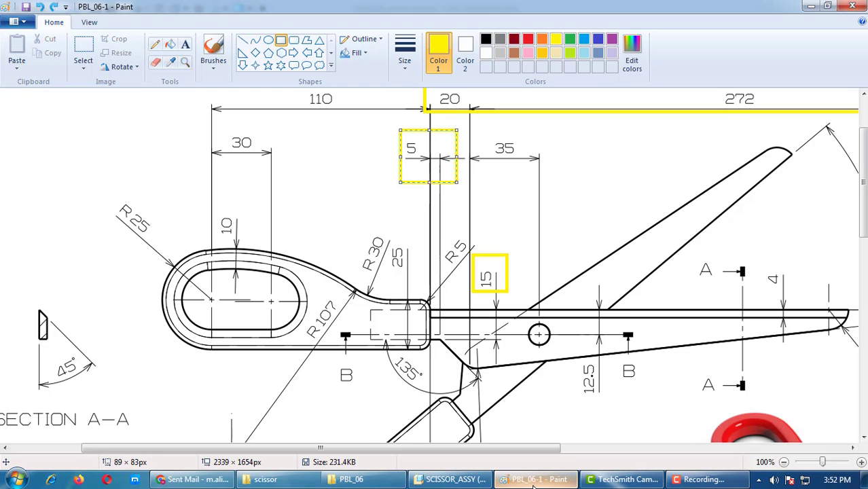
left_click(534, 481)
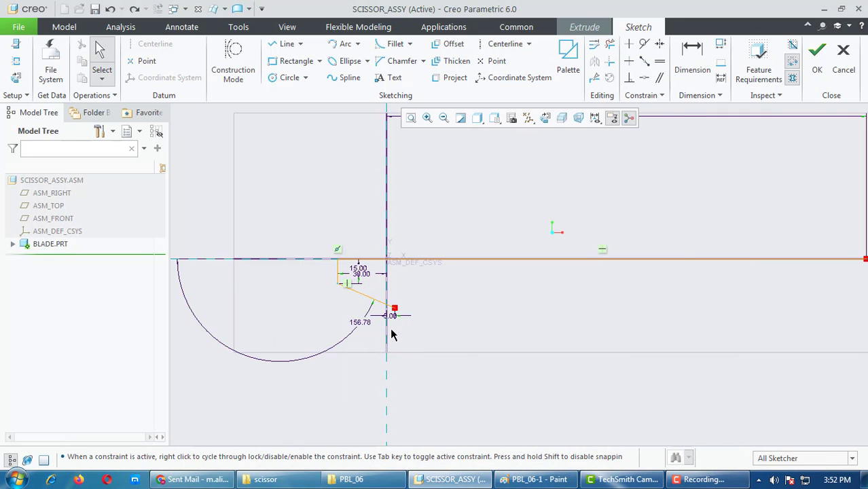
key("ctrl+z")
key("ctrl+z")
key("ctrl+z")
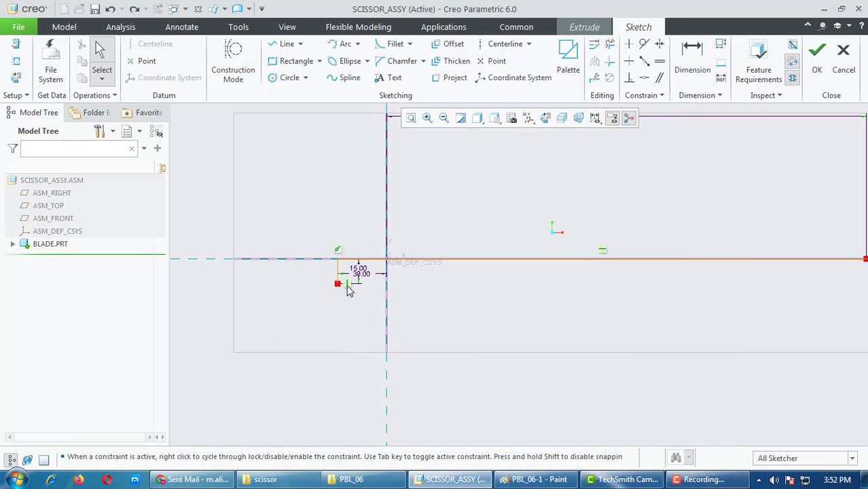
Step: Sketch a horizontal line about 40 mm long to the right from the lower end of the 15 mm vertical line
left_click(287, 43)
left_click(338, 283)
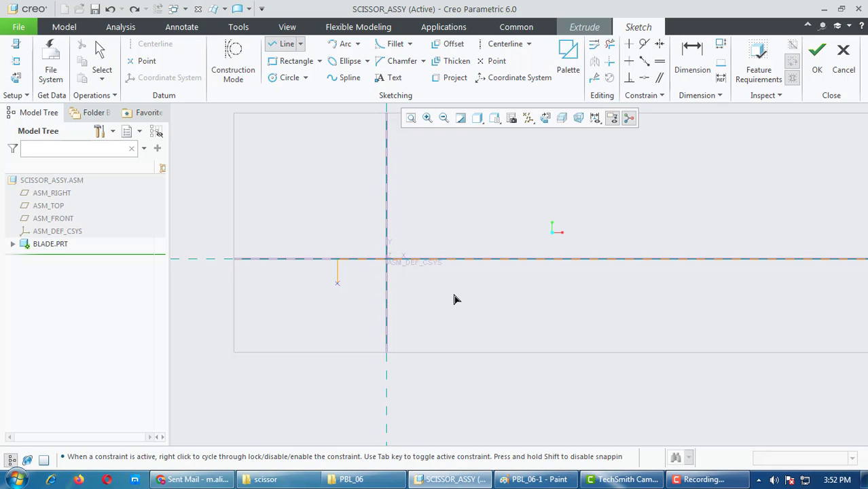
middle_click(416, 299)
middle_click(414, 314)
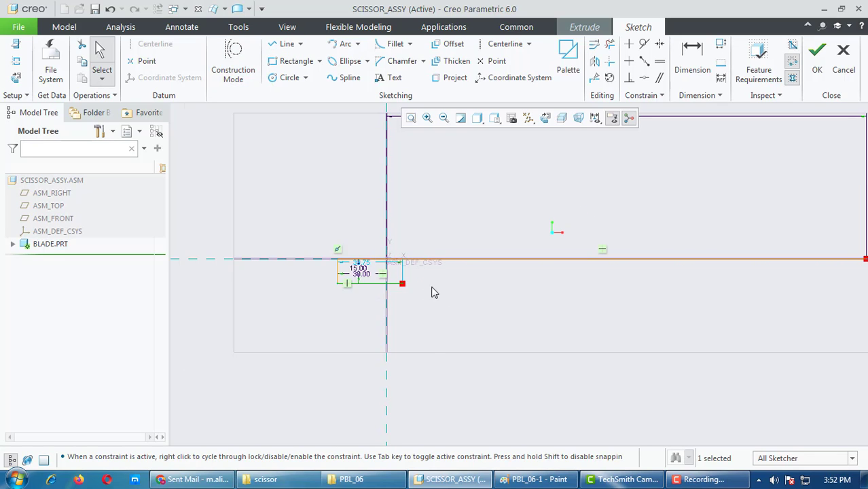
Step: Dimension the lower horizontal line's right end at 5 mm from the vertical reference
scroll(432, 286, "down", 3)
left_click(694, 54)
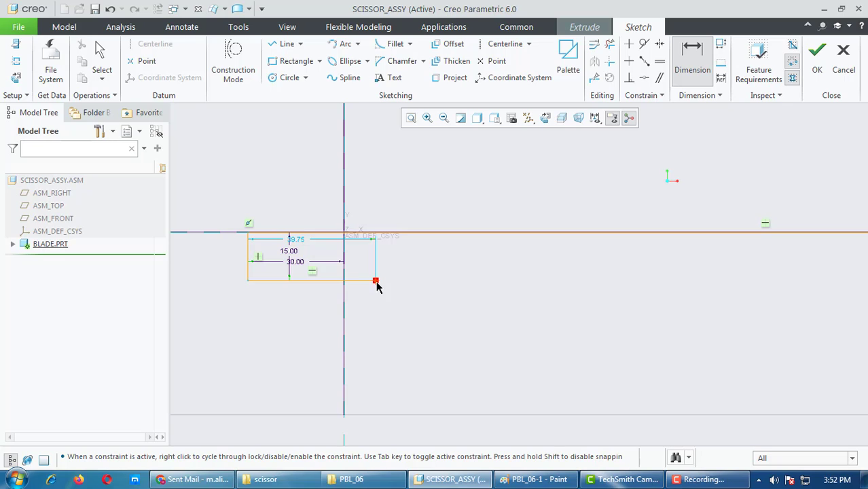
left_click(344, 314)
middle_click(371, 305)
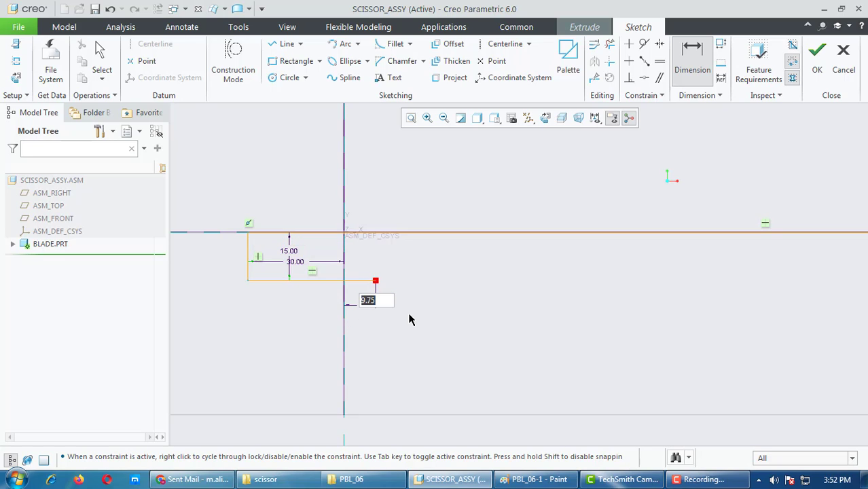
key("Return")
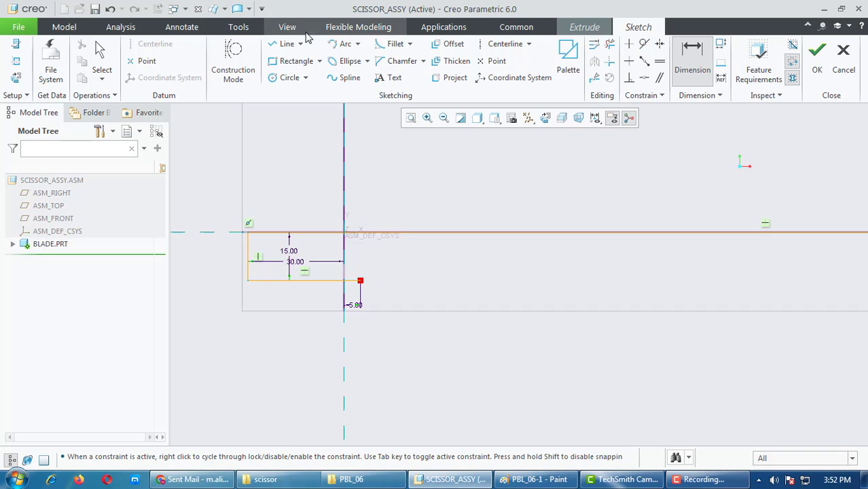
Step: Sketch a slanted centerline through the lower horizontal line's right end, rising toward the upper edge at the tang
left_click(495, 44)
left_click(360, 281)
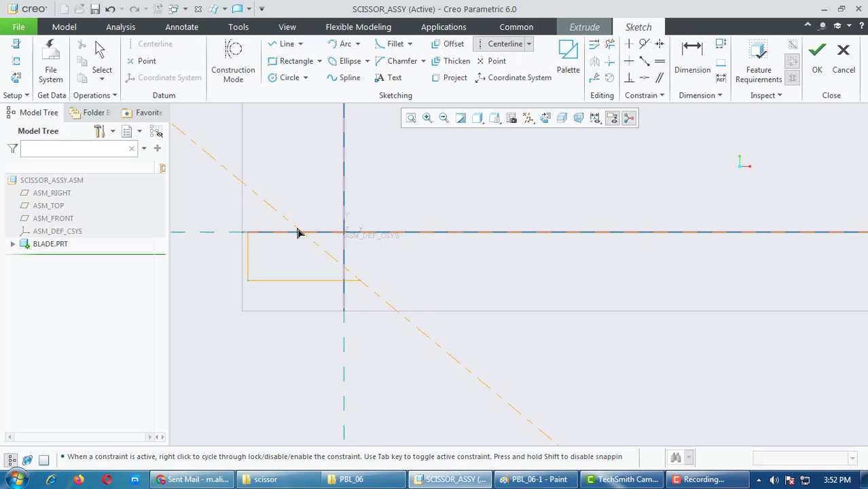
left_click(301, 250)
middle_click(439, 295)
scroll(439, 295, "down", 3)
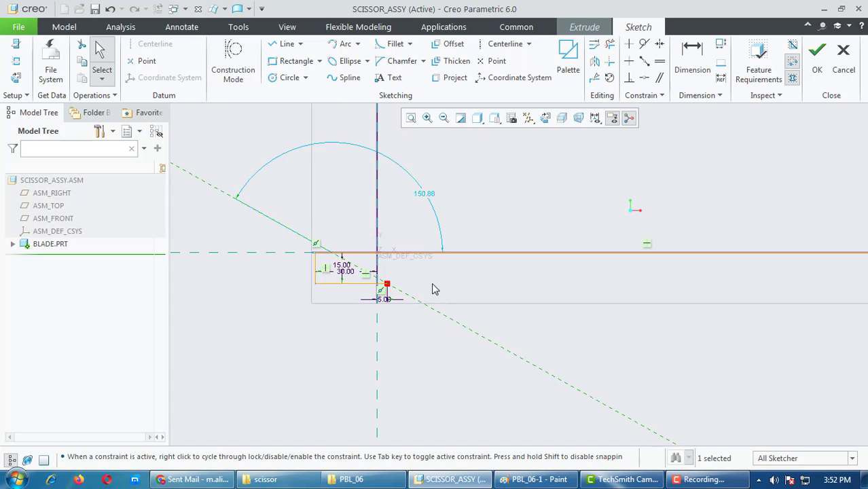
Step: Dimension the angle between the lower horizontal line and the slanted centerline at 135 degrees
left_click(692, 54)
left_click(435, 319)
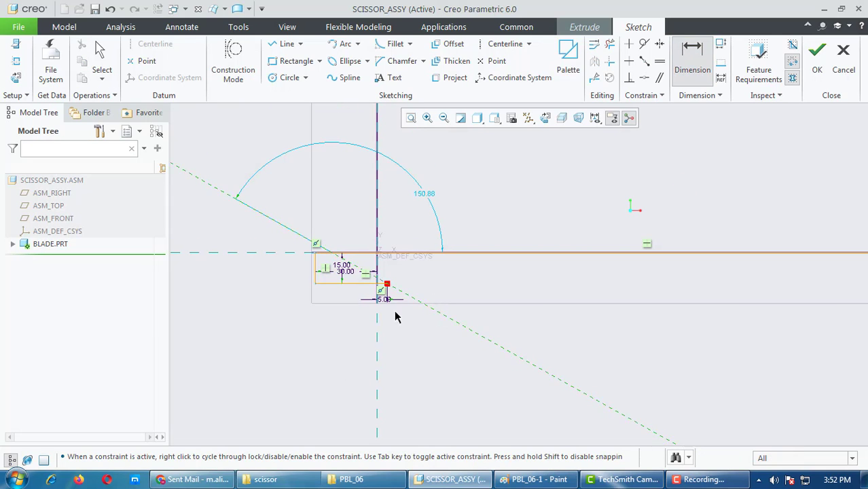
left_click(349, 284)
middle_click(355, 314)
type("135")
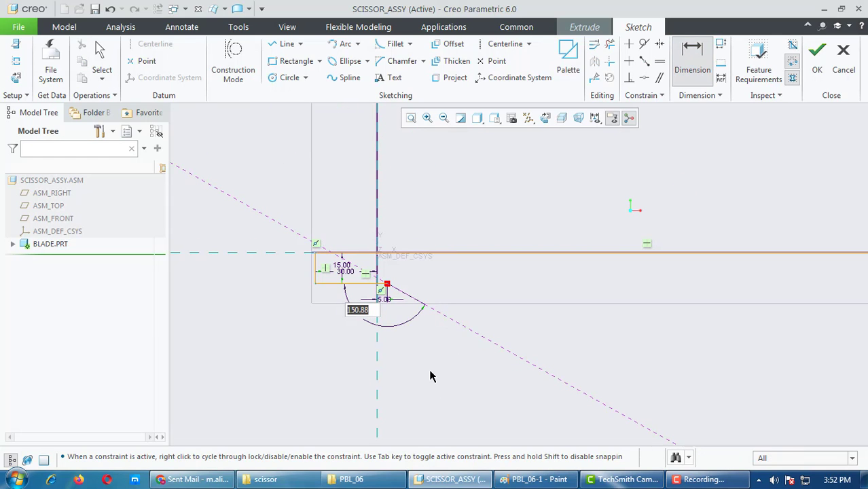
key("Return")
scroll(416, 307, "up", 3)
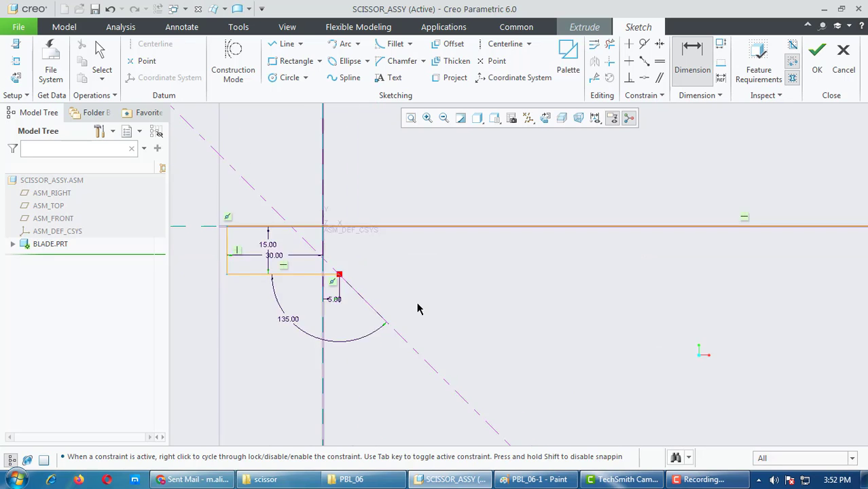
Step: Sketch a line along the centerline from the lower horizontal line's right end down to about 46 mm from the vertical reference
left_click(275, 43)
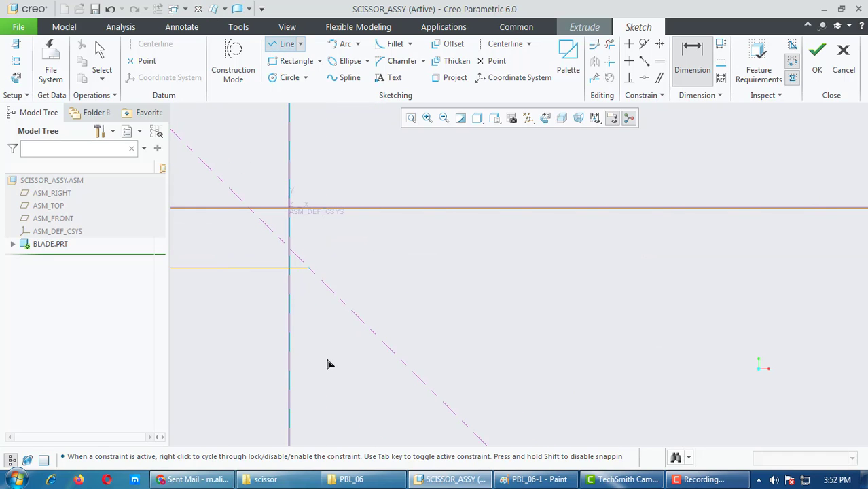
left_click(312, 269)
left_click(468, 437)
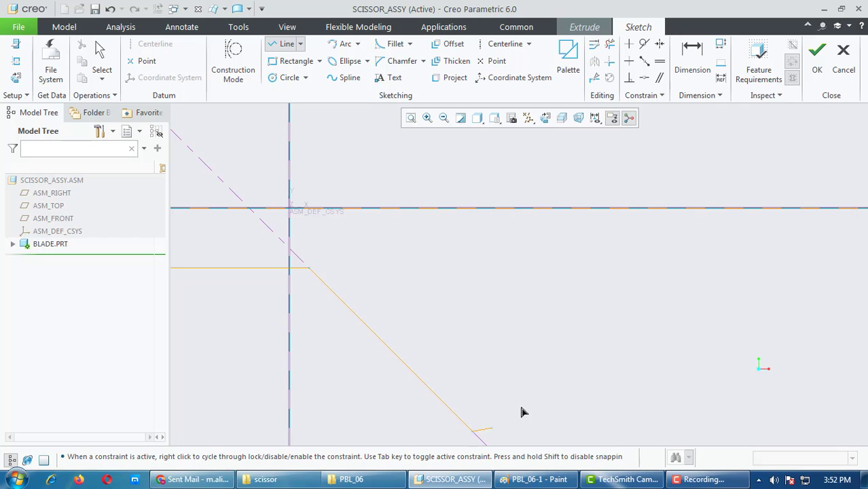
middle_click(523, 409)
middle_click(407, 295)
scroll(374, 296, "down", 3)
left_click(440, 306)
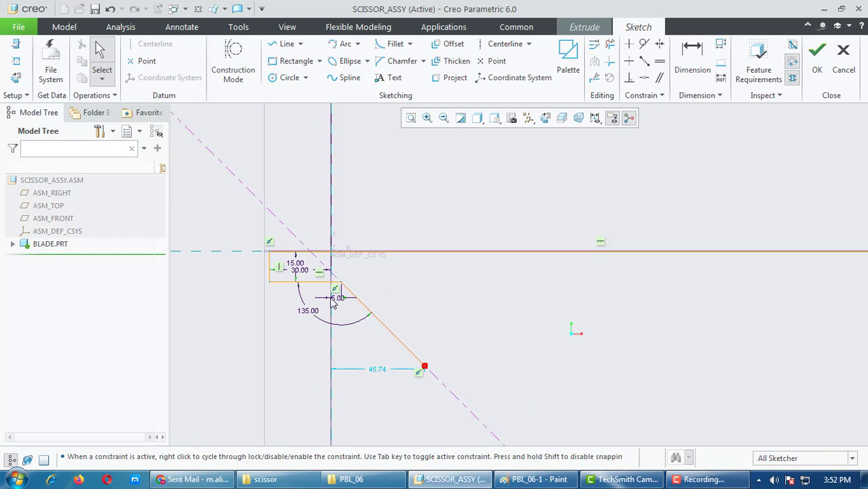
scroll(332, 299, "down", 2)
Step: Examine the blade's lower edge, tip and dimensions in the Paint drawing and return to Creo
left_click(526, 479)
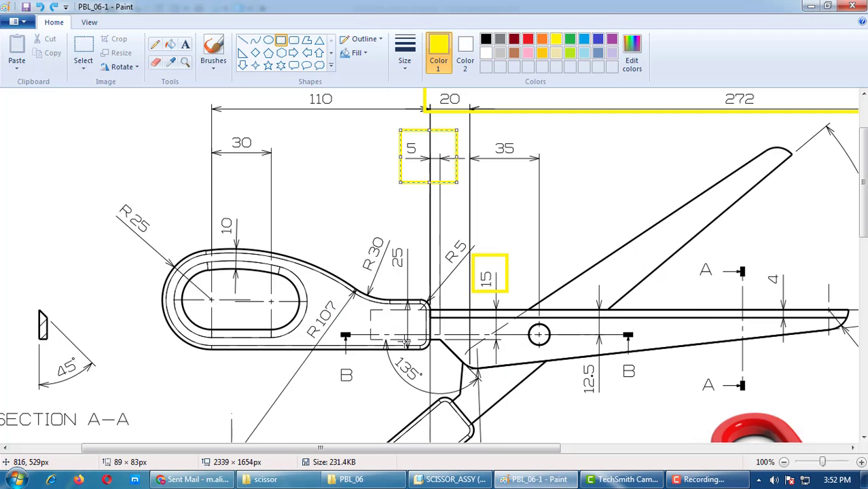
scroll(481, 352, "down", 1, "ctrl")
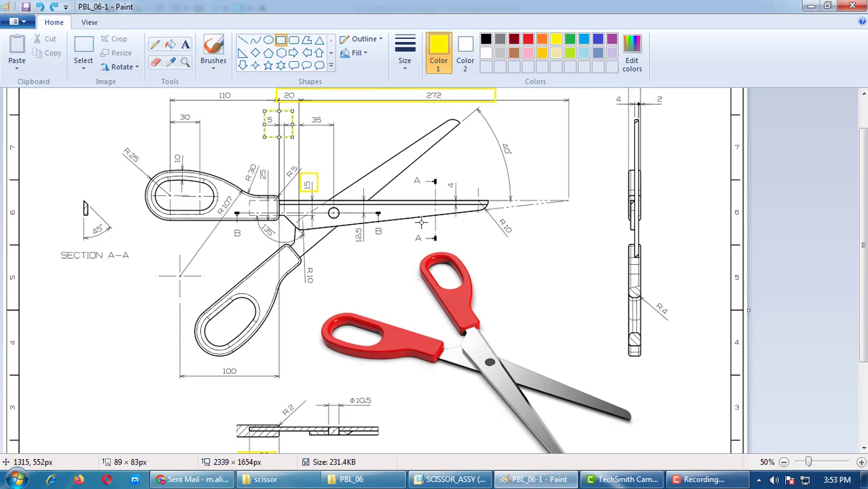
scroll(420, 222, "up", 1, "ctrl")
mouse_move(465, 449)
left_mouse_down()
mouse_move(694, 445)
mouse_move(674, 443)
left_mouse_up()
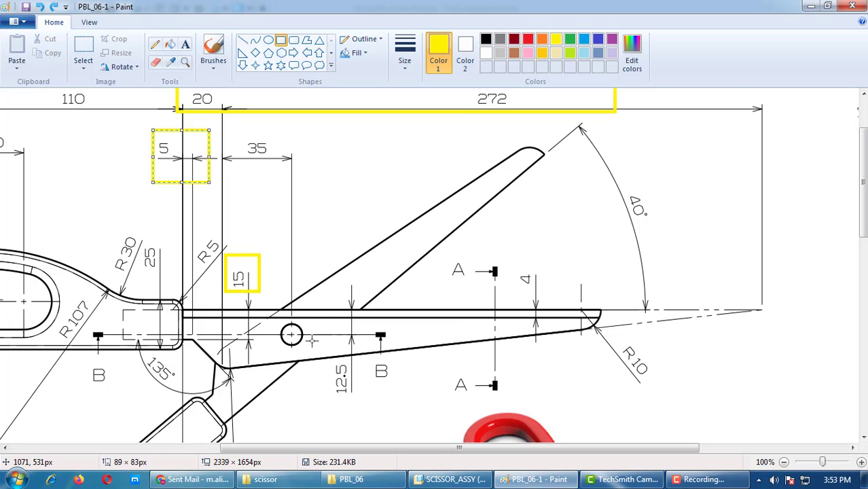
scroll(311, 340, "down", 1, "ctrl")
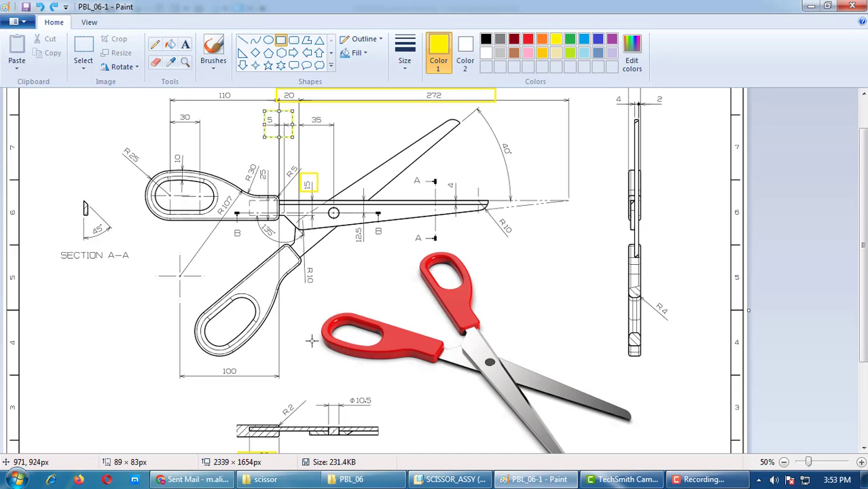
left_click(450, 479)
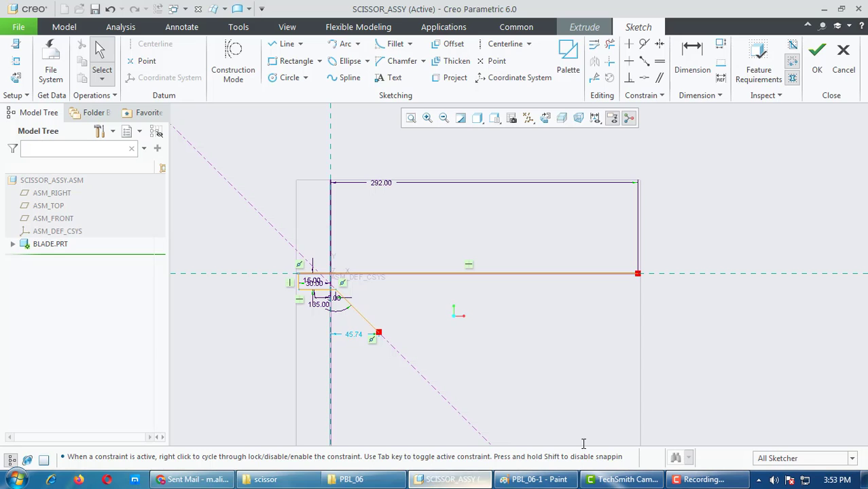
Step: Sketch a slanted lower edge from the upper edge's right end to about 19 mm from the vertical reference, at about 9.4 degrees
left_click(282, 43)
left_click(638, 274)
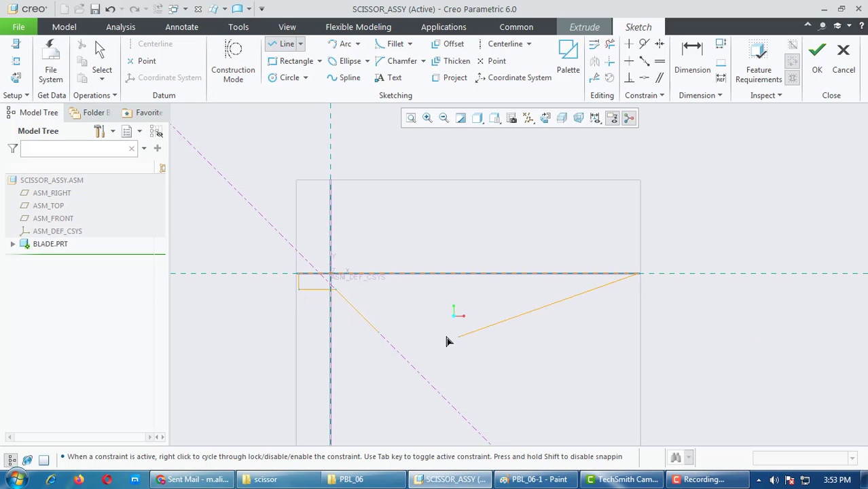
scroll(356, 324, "up", 2)
scroll(356, 324, "up", 1)
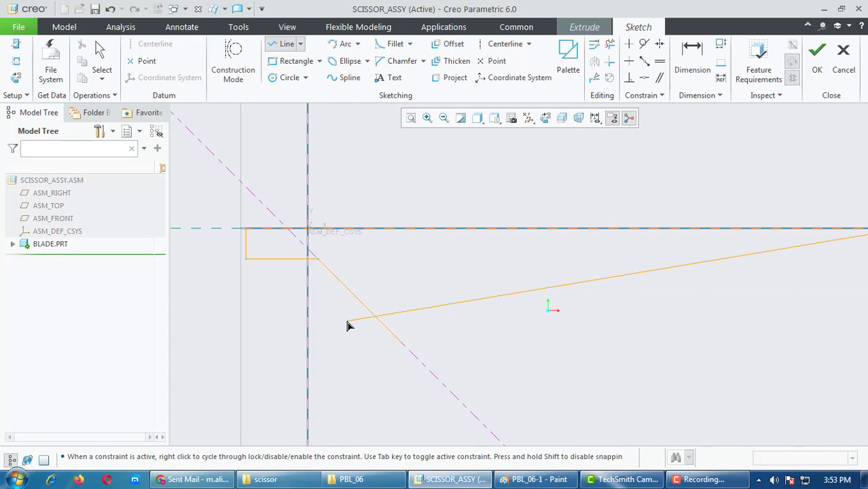
left_click(347, 320)
middle_click(363, 354)
middle_click(483, 351)
scroll(378, 372, "down", 2)
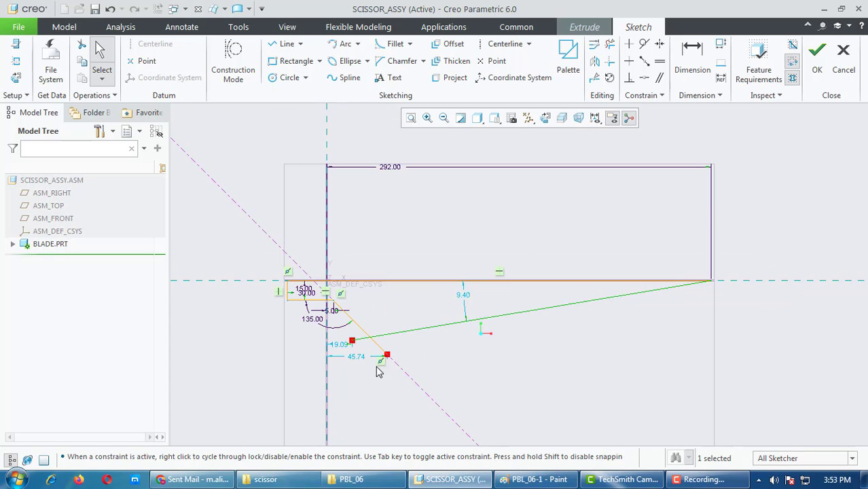
Step: Set the angle between the blade's upper edge and slanted lower edge to 6 degrees
left_click(469, 301)
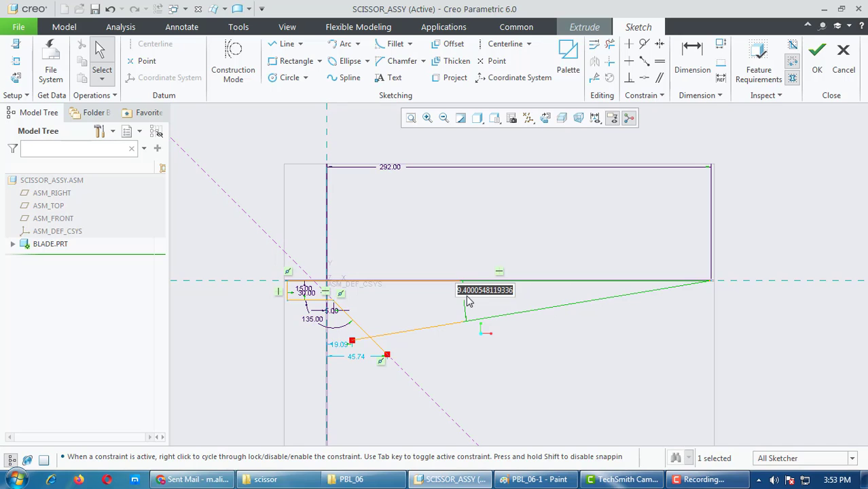
type("6")
key("Return")
scroll(400, 283, "down", 2)
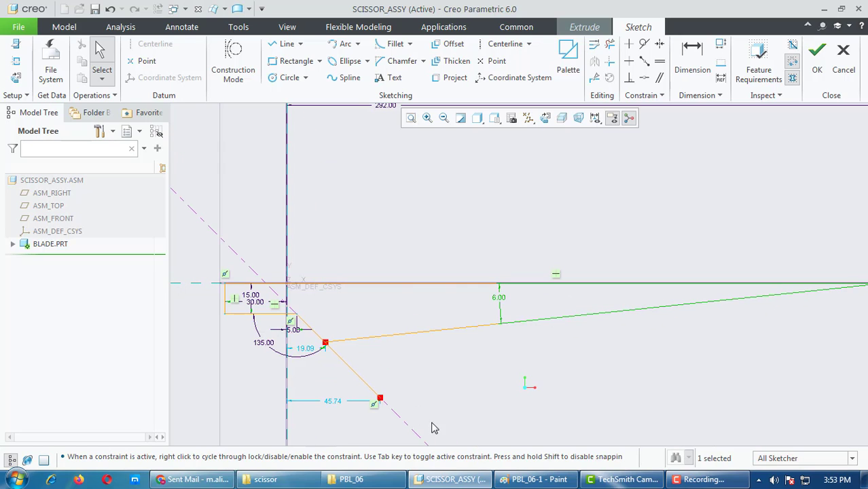
scroll(424, 347, "up", 1)
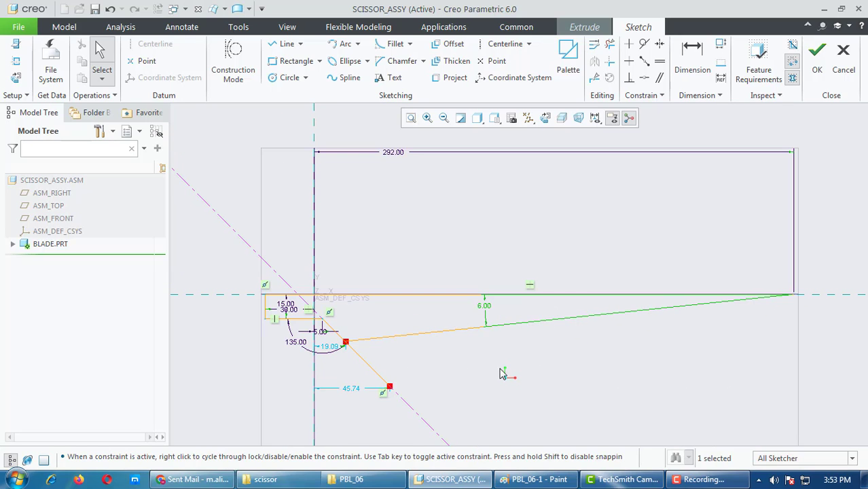
Step: Remove the slanted line segment lying on the centerline with the Delete Segment tool
left_click(609, 43)
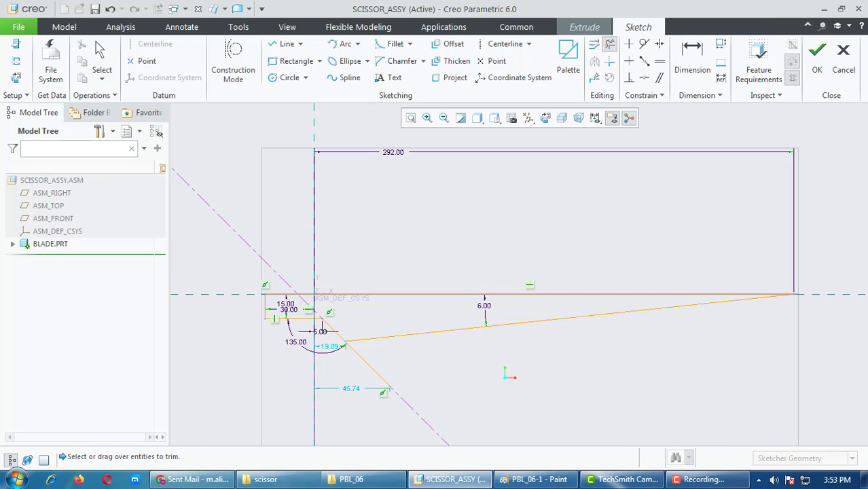
left_click(368, 371)
scroll(316, 330, "down", 2)
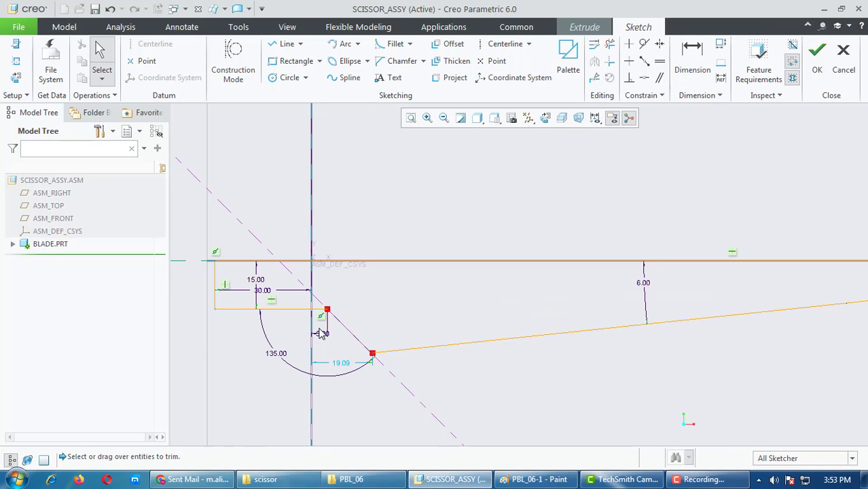
Step: Close the blade profile with a line from the lower horizontal line's right end to the slanted lower edge's left end
left_click(287, 44)
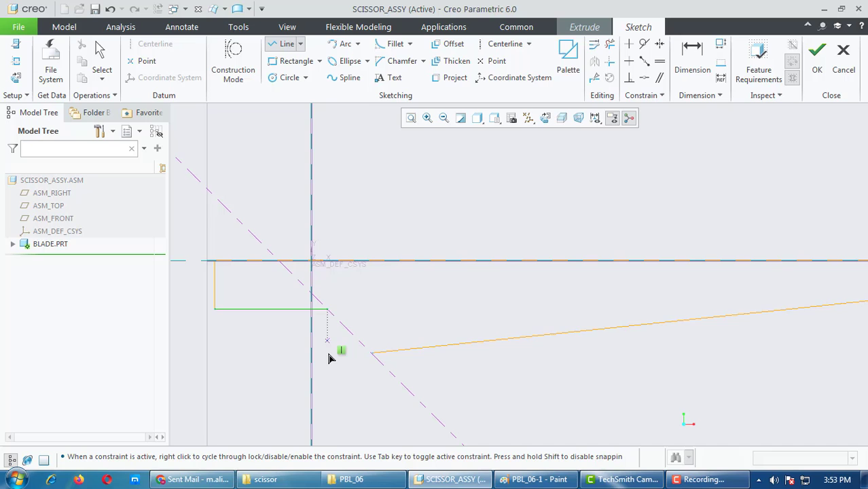
left_click(332, 314)
left_click(373, 353)
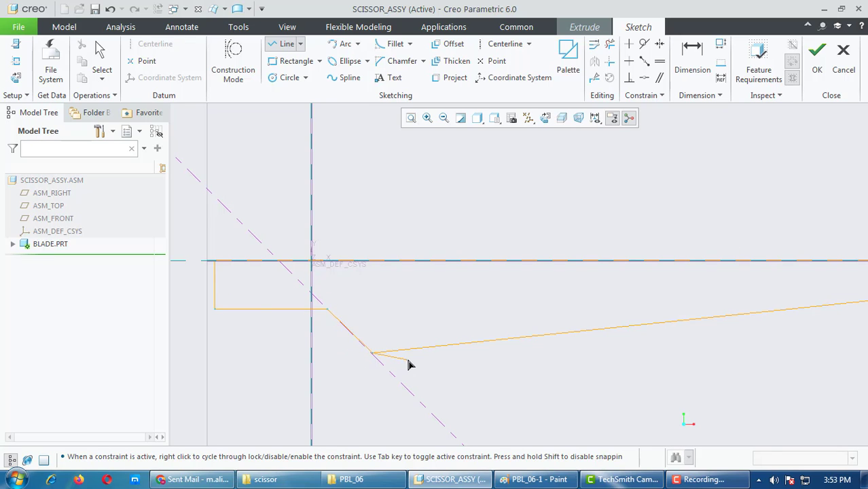
middle_click(452, 374)
scroll(336, 355, "up", 3)
scroll(330, 362, "down", 5)
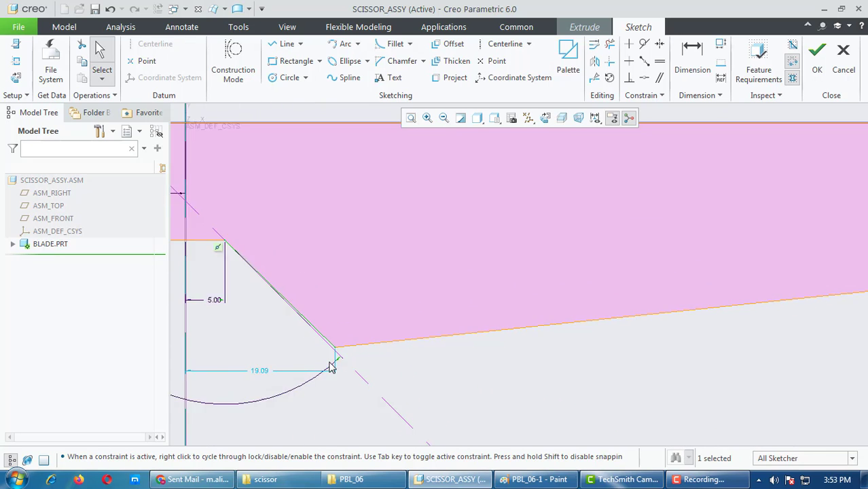
scroll(332, 362, "up", 5)
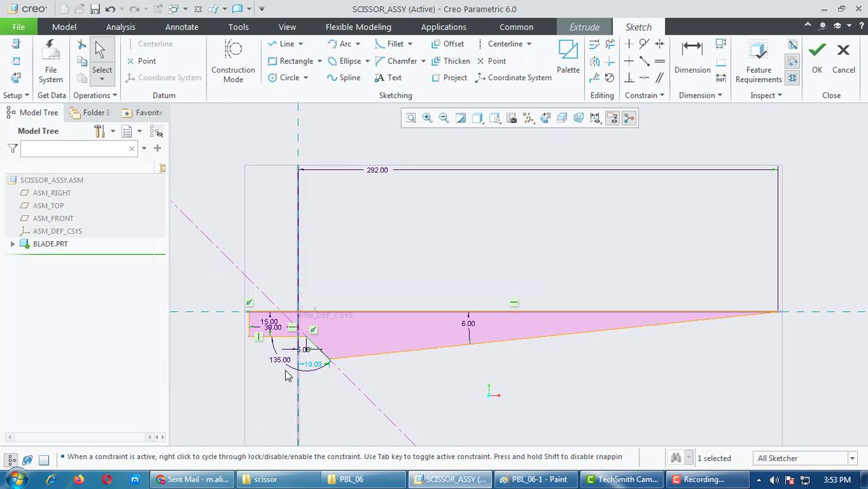
Step: Delete the slanted centerline and set the angle between the lower horizontal line and the short slanted line to 135 degrees
scroll(281, 375, "down", 2)
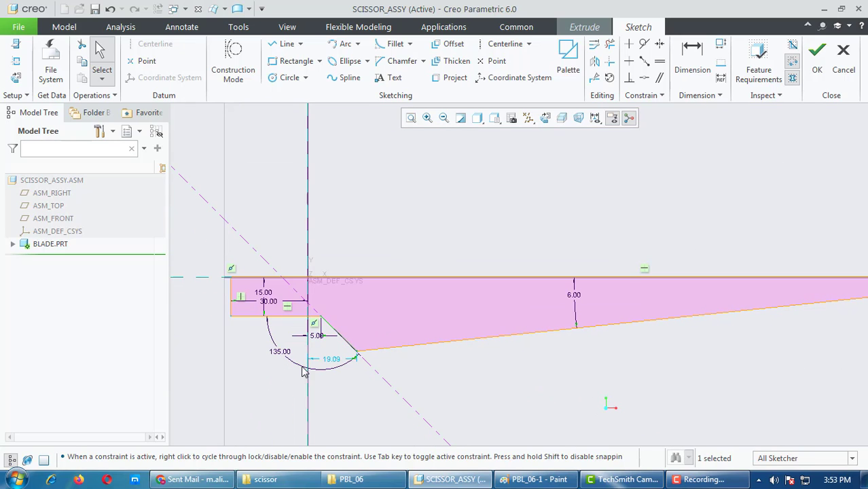
left_click(379, 378)
key("Delete")
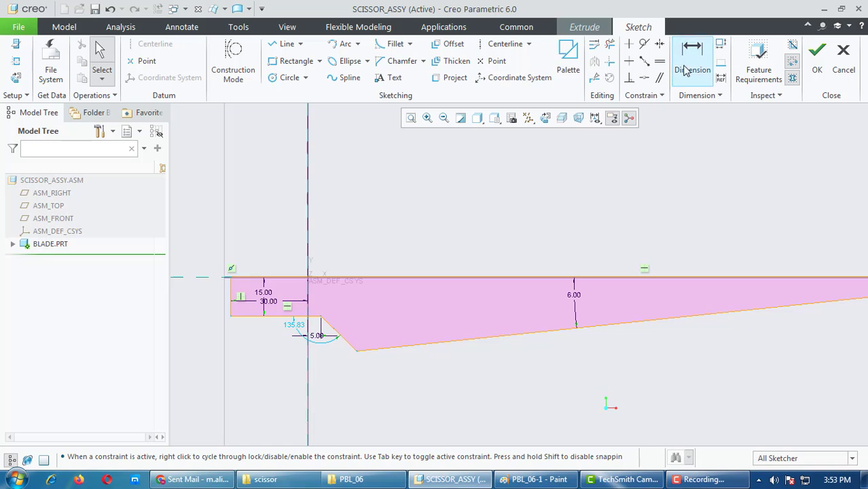
double_click(296, 326)
type("135")
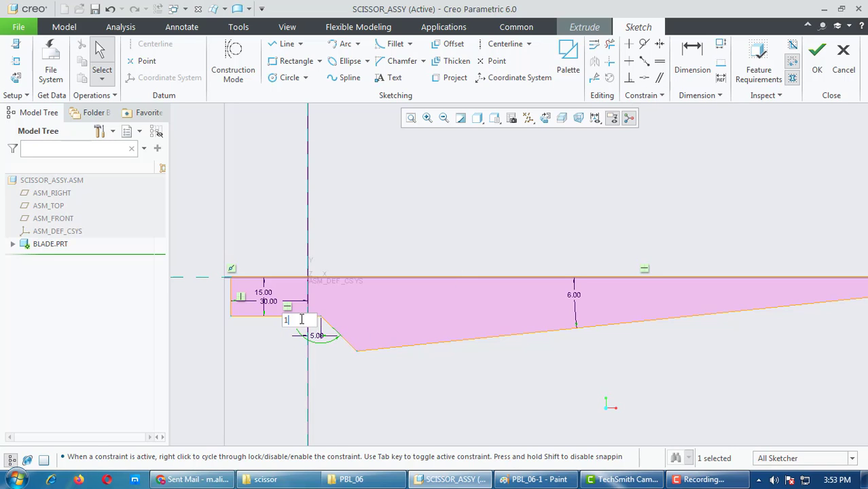
key("Return")
scroll(698, 291, "down", 3)
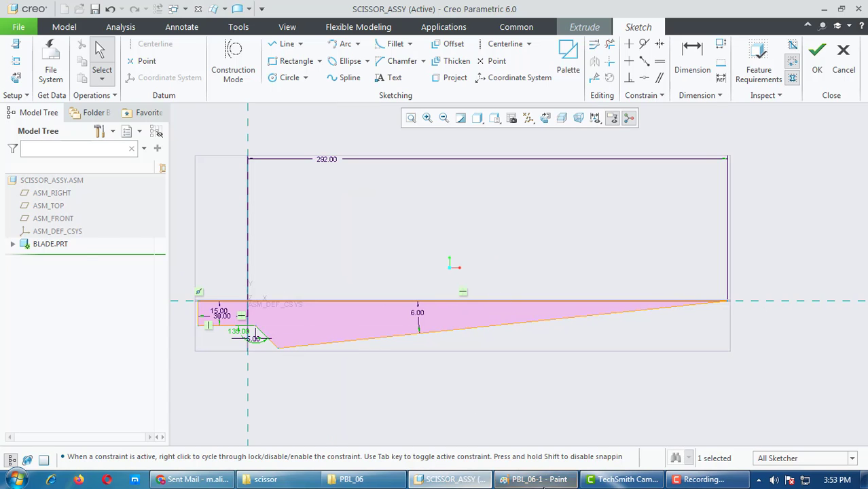
Step: Mark the 135° angle and the R10 tip radius with yellow rectangles in the Paint drawing and return to Creo
left_click(539, 480)
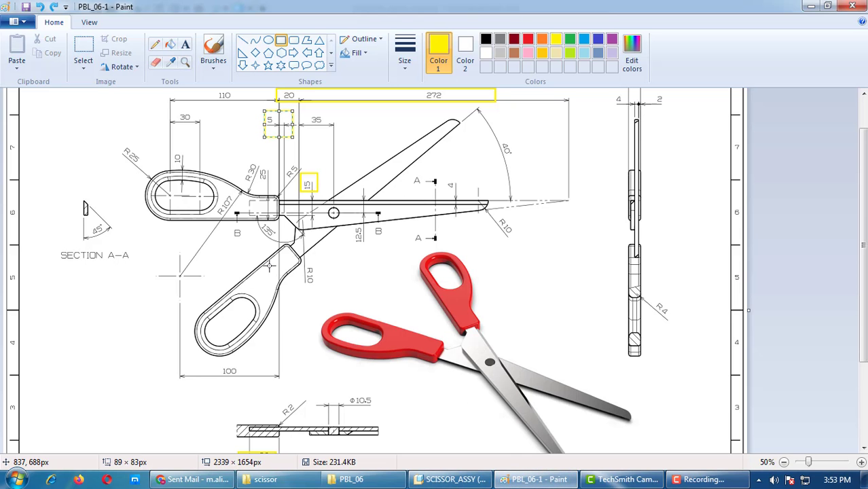
left_click_drag(254, 218, 278, 239)
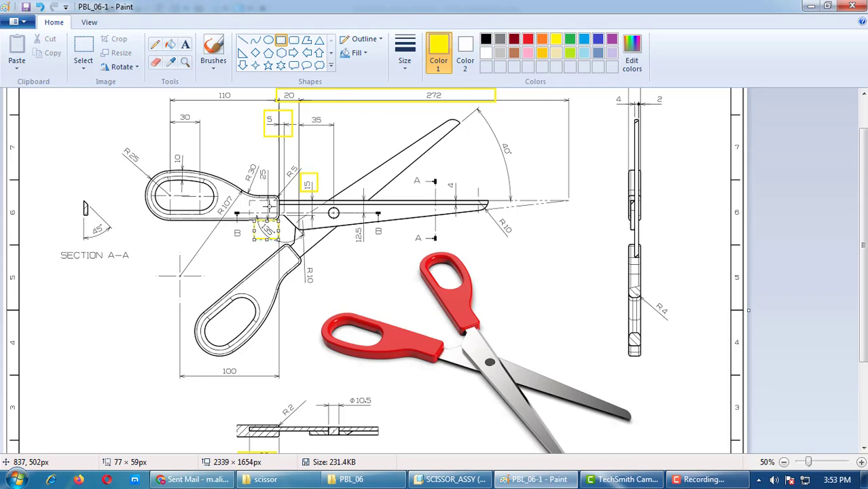
scroll(269, 206, "up", 1, "ctrl")
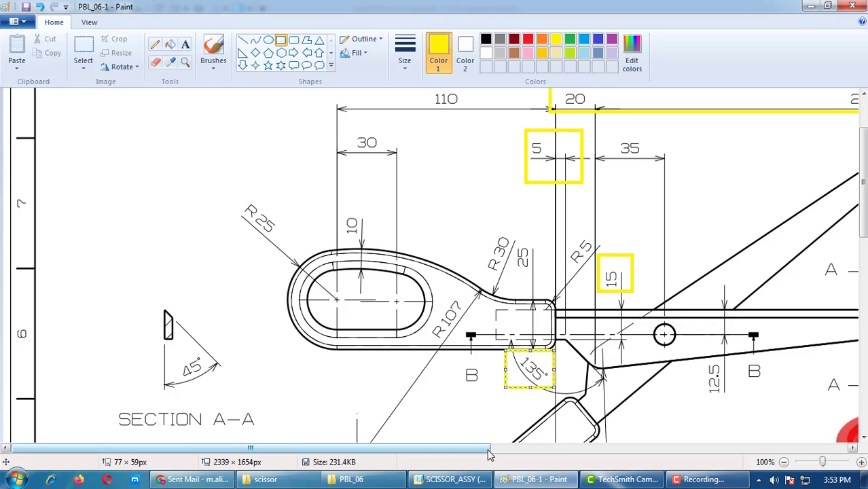
left_click_drag(487, 449, 712, 457)
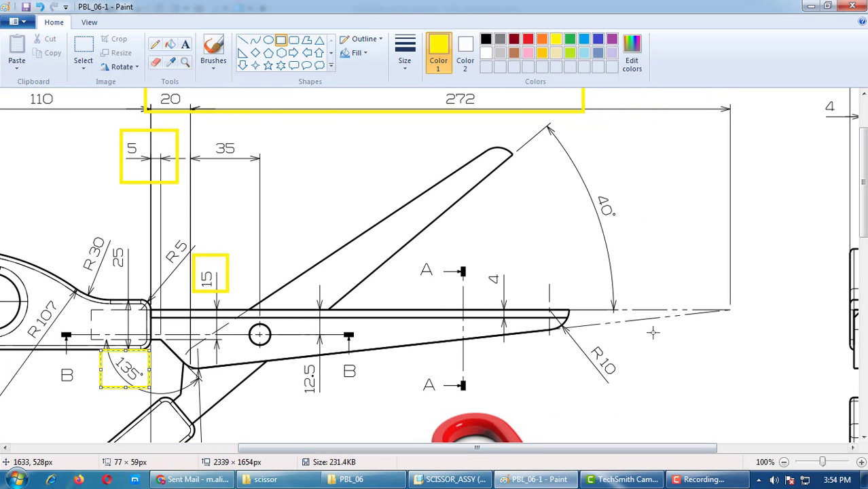
mouse_move(662, 329)
left_mouse_down()
mouse_move(583, 381)
mouse_move(570, 402)
left_mouse_up()
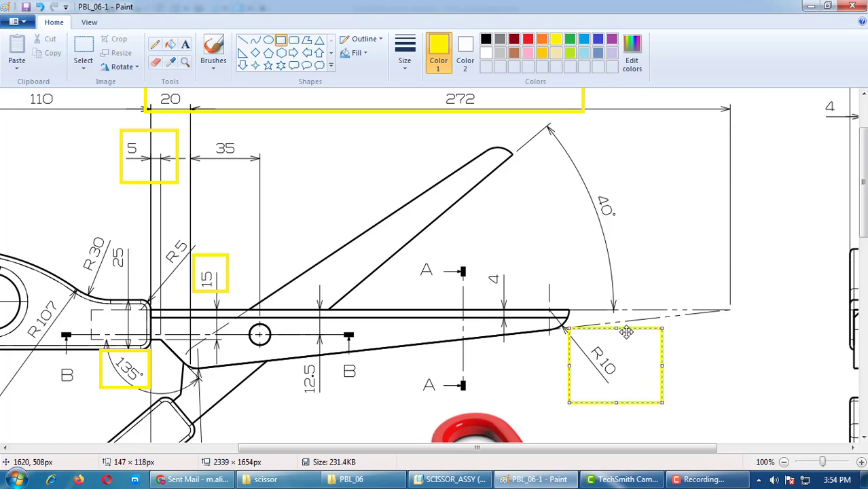
left_click(450, 479)
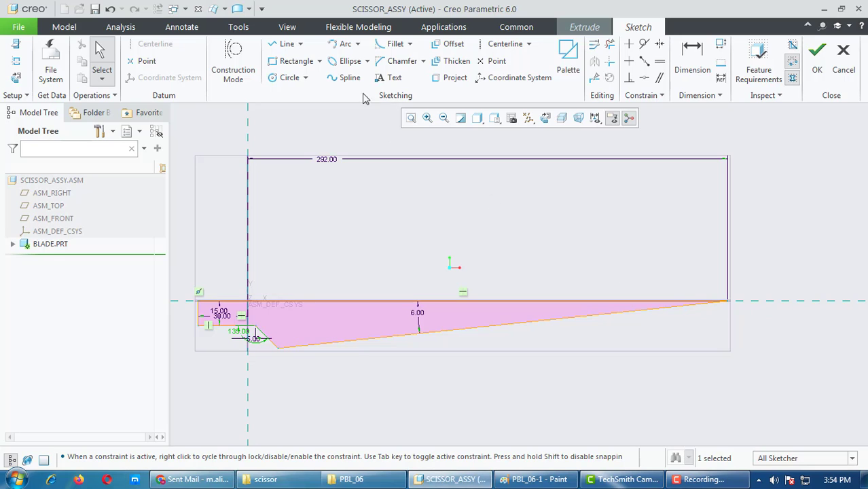
Step: Sketch a circle about 12.75 mm in diameter centered on the blade's upper edge near the tip and make it tangent to the slanted lower edge
left_click(289, 77)
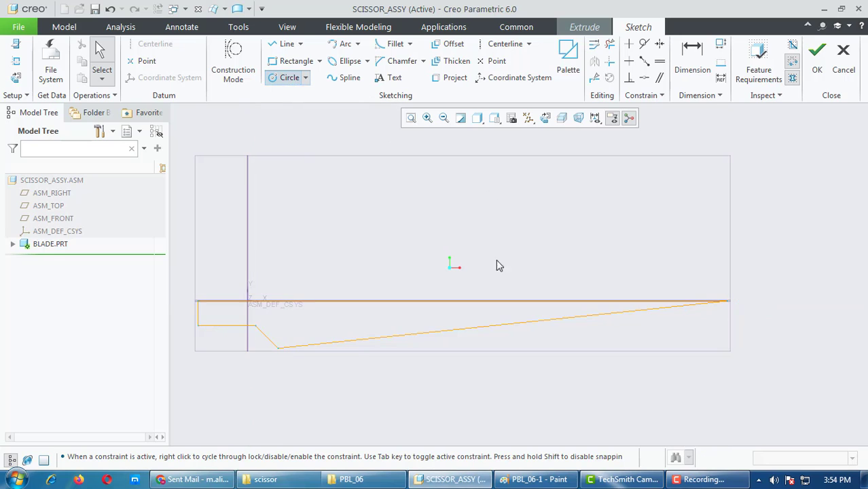
left_click(563, 308)
middle_click(627, 302)
scroll(613, 299, "down", 2)
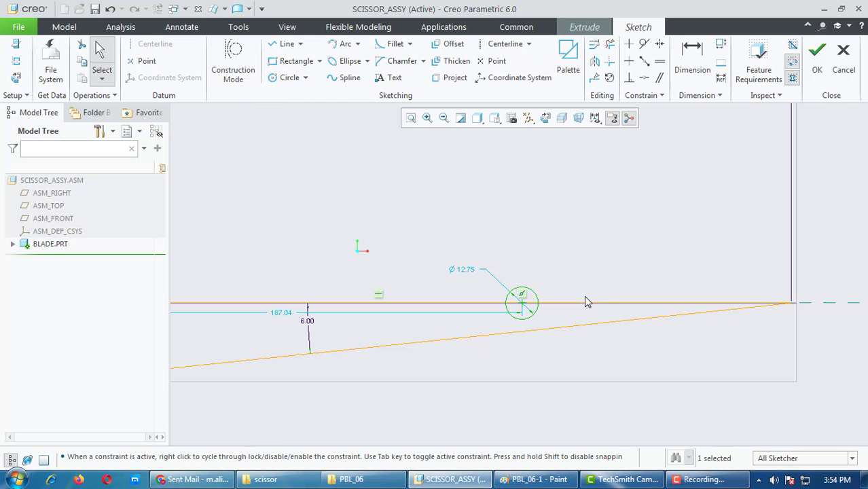
left_click(644, 43)
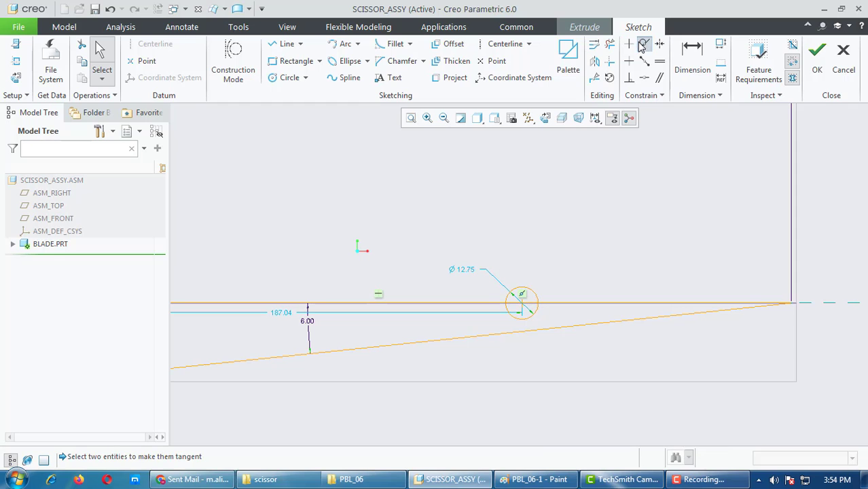
left_click(536, 315)
left_click(554, 331)
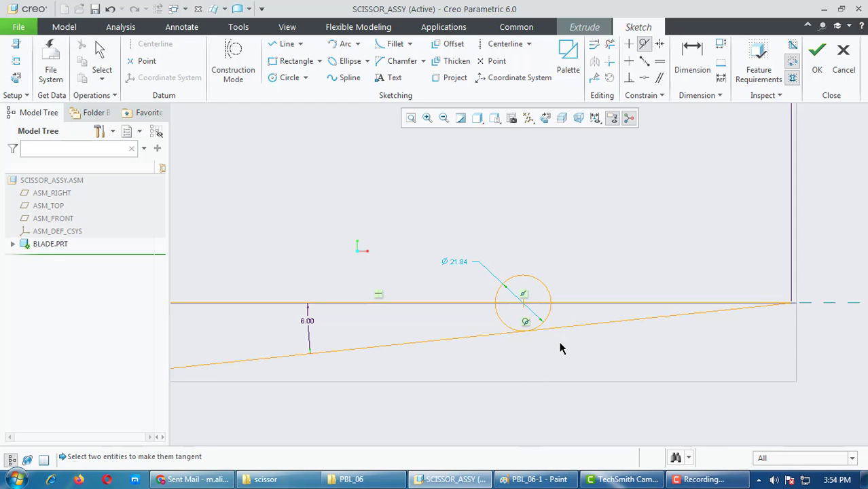
Step: Check the tip radius in the Paint drawing and set the tip circle's diameter to 20 mm in the Creo sketch
left_click(531, 480)
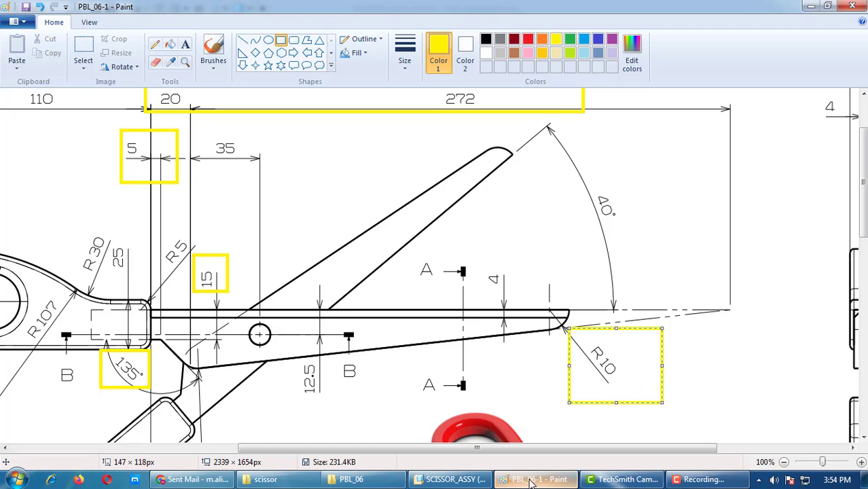
left_click(531, 480)
double_click(465, 259)
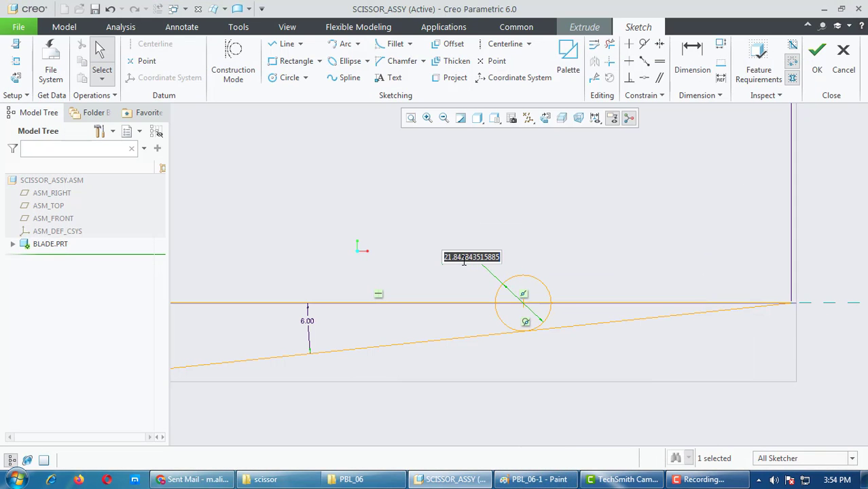
type("20")
key("Return")
Step: Trim the upper edge and the slanted lower edge where they extend beyond the tip circle
scroll(715, 406, "up", 2)
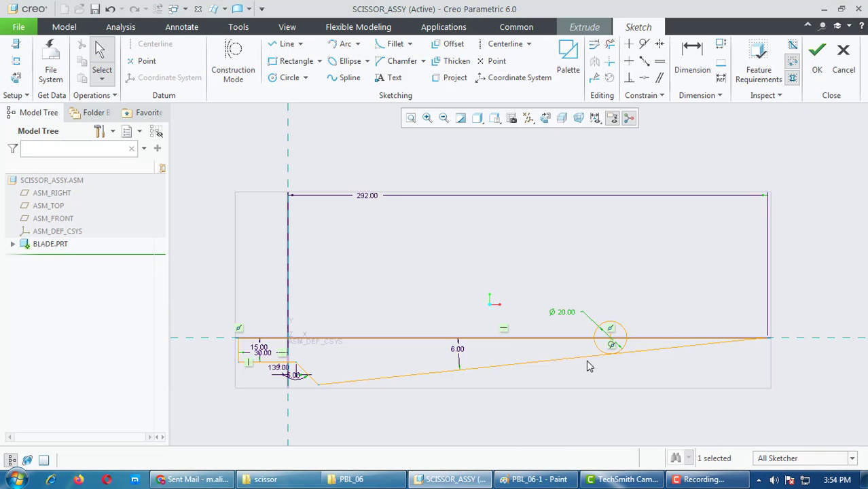
scroll(677, 374, "down", 2)
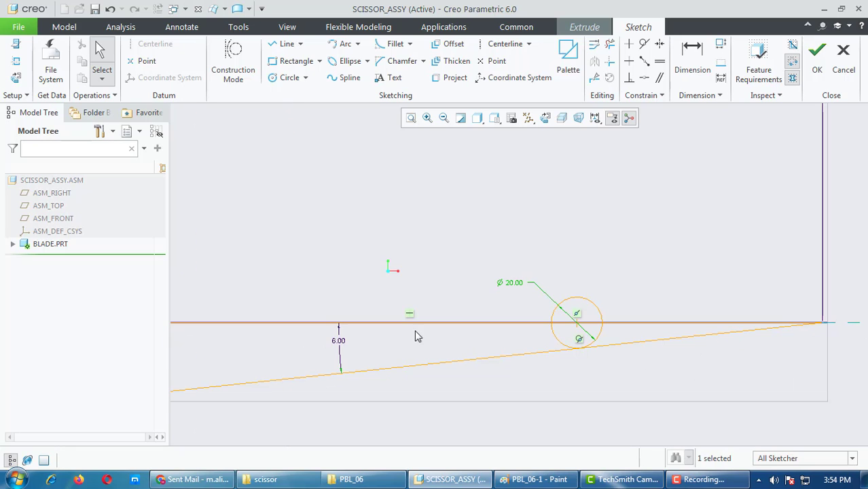
scroll(417, 336, "up", 1)
scroll(537, 334, "down", 1)
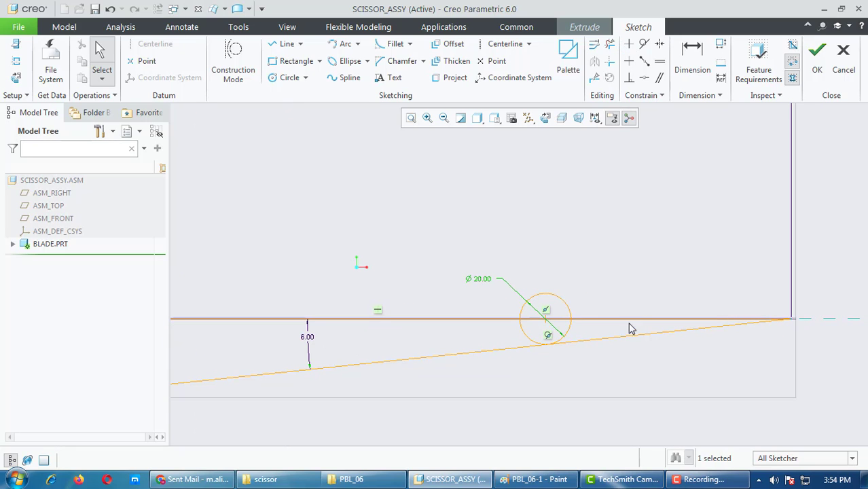
left_click(610, 44)
left_click(628, 318)
scroll(564, 325, "down", 2)
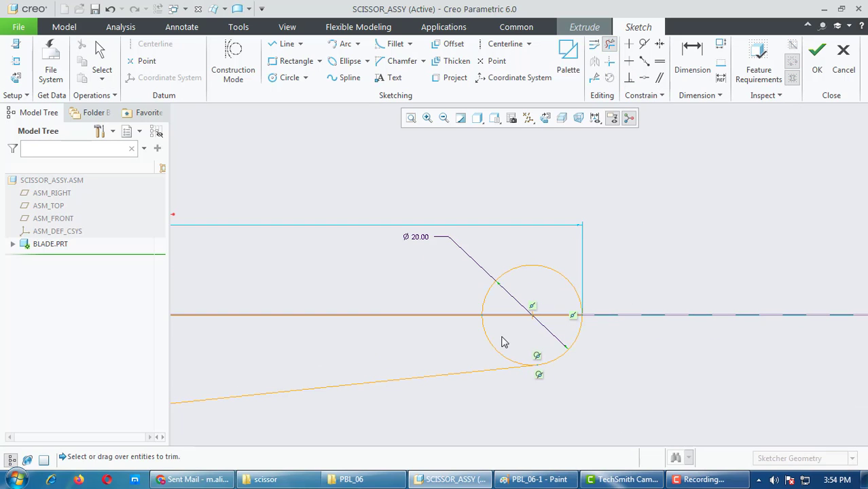
Step: Hide the datum planes and trim the tip circle down to the arc joining the upper and lower blade edges
left_click(529, 118)
left_click(528, 134)
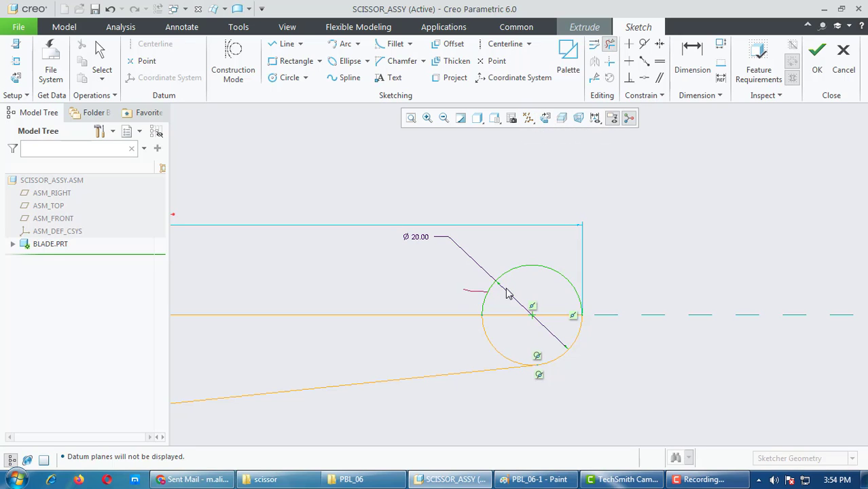
left_click(487, 299)
left_click(489, 342)
middle_click(460, 364)
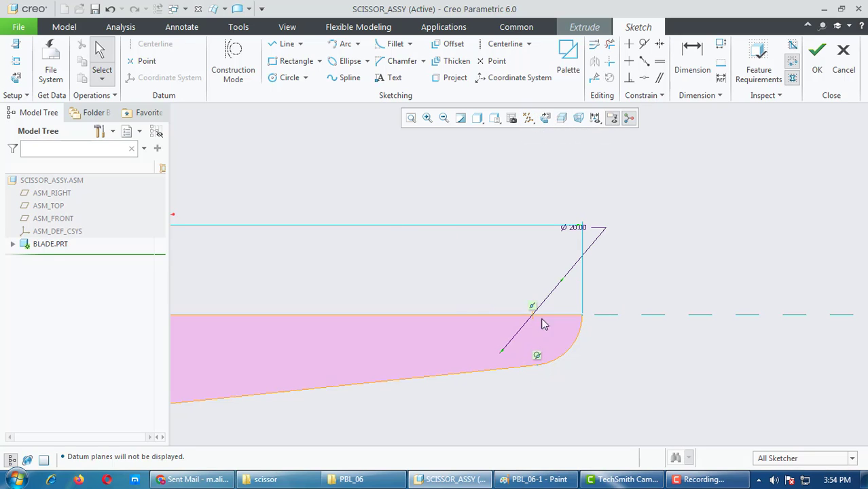
Step: Sketch a circle about 7.7 mm in diameter inside the blade's wide end, about 38 mm from the vertical reference
scroll(671, 236, "up", 6)
scroll(367, 246, "down", 3)
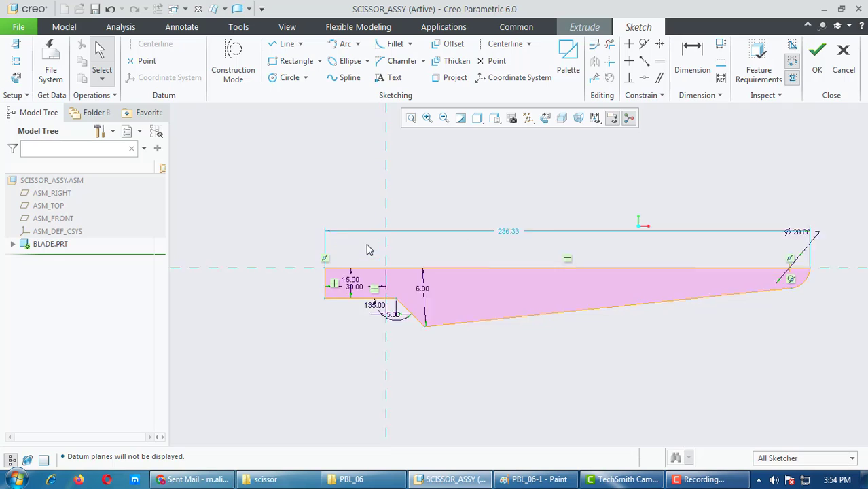
left_click(287, 77)
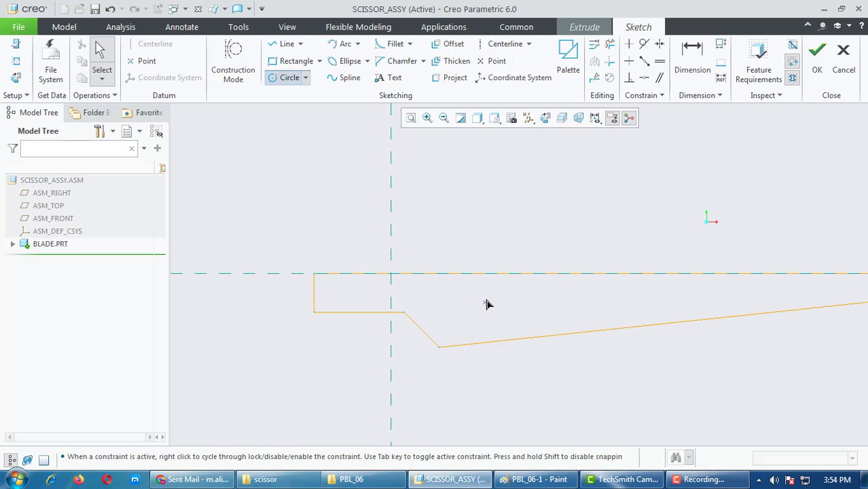
left_click(489, 294)
left_click(494, 304)
middle_click(523, 310)
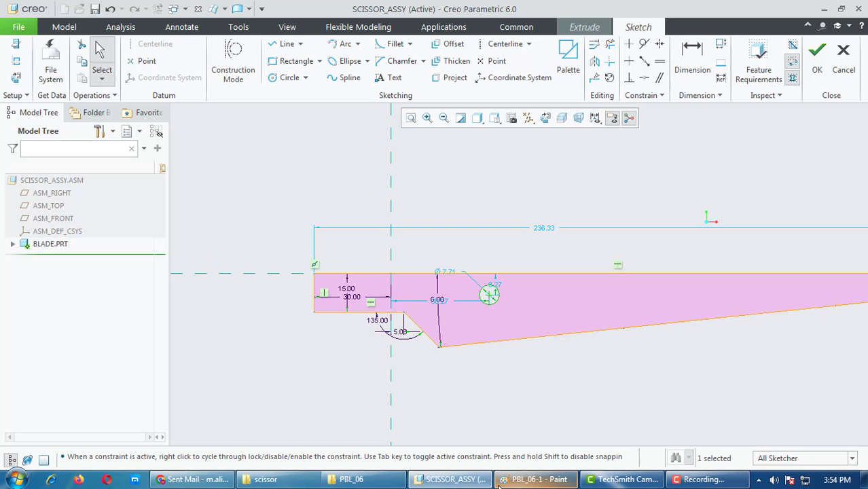
Step: Mark the pivot hole's 35 and 12.5 position dimensions with yellow rectangles in the Paint drawing and return to Creo
left_click(501, 480)
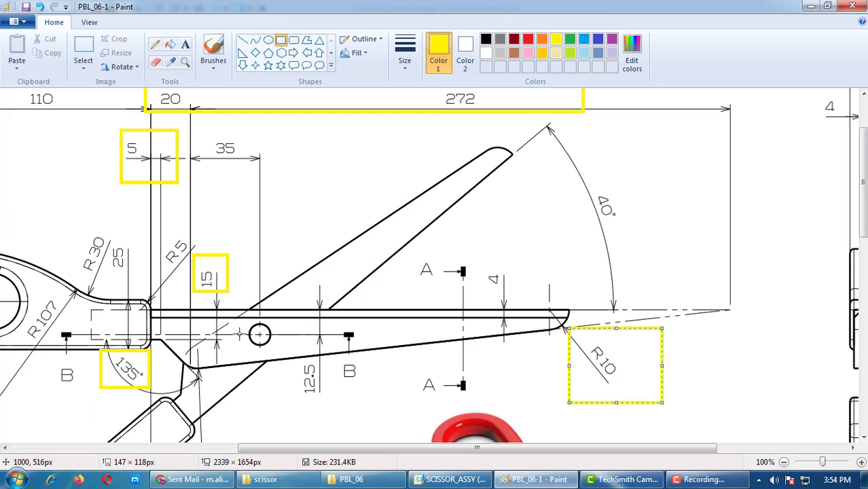
left_click_drag(254, 134, 199, 170)
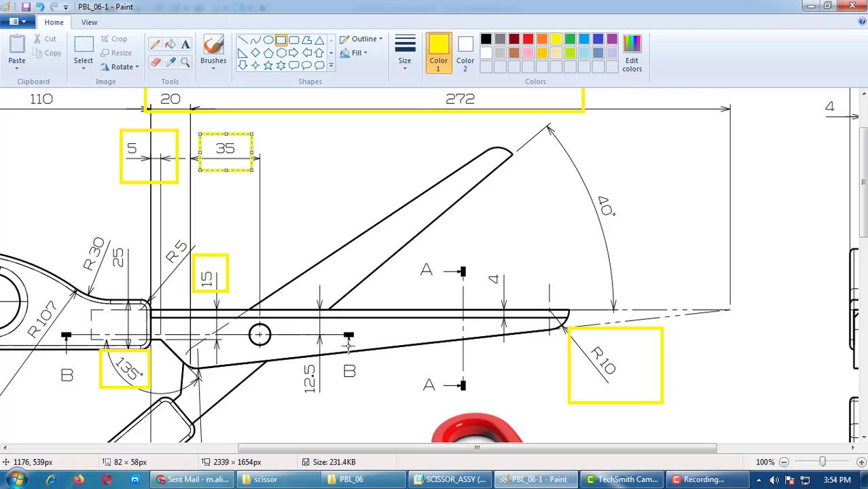
left_click_drag(326, 355, 295, 412)
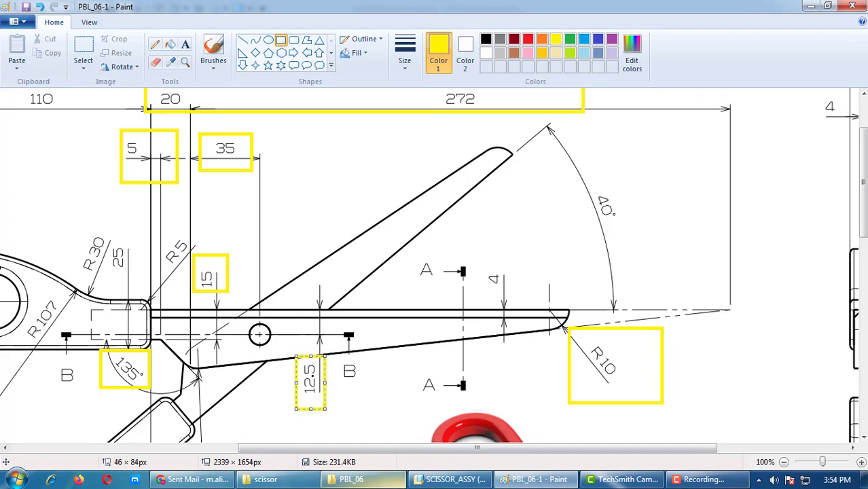
left_click(450, 479)
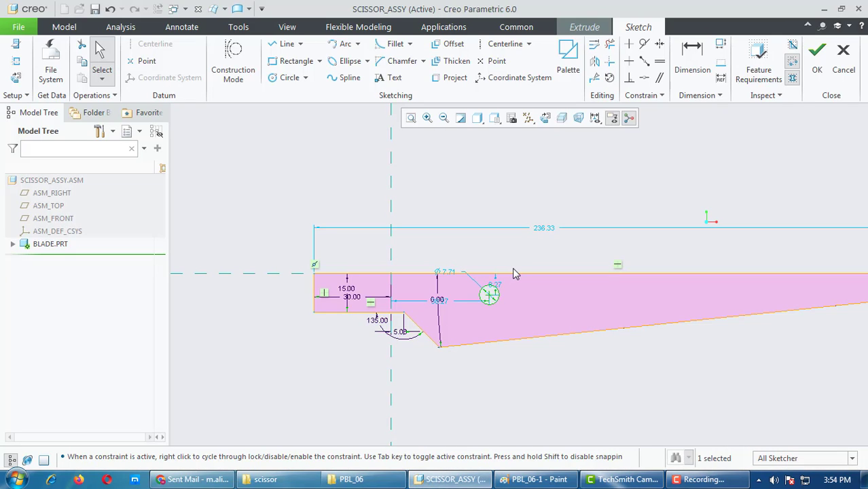
Step: Position the hole circle's center 12.5 mm below the upper edge and 35 mm from the vertical reference
type("12.5")
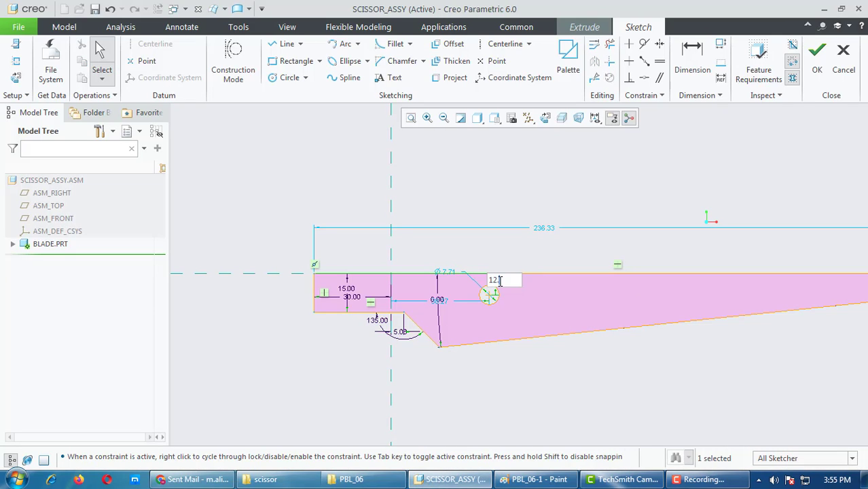
key("Return")
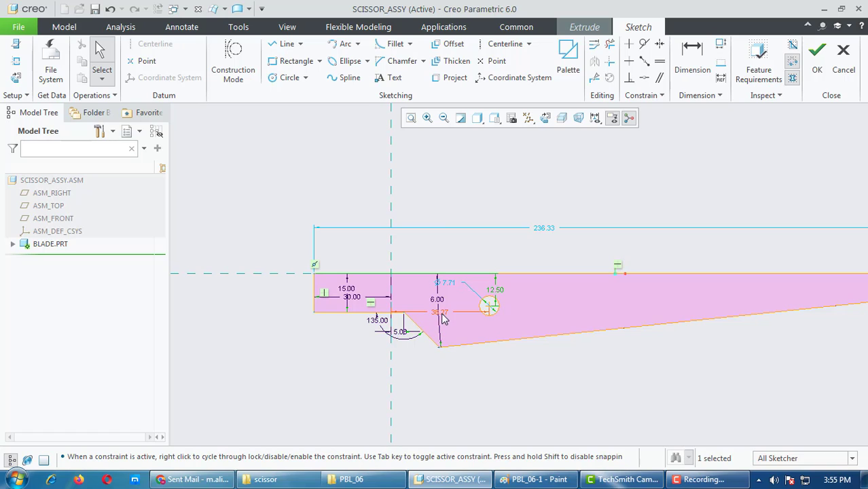
left_click_drag(442, 313, 443, 190)
double_click(449, 186)
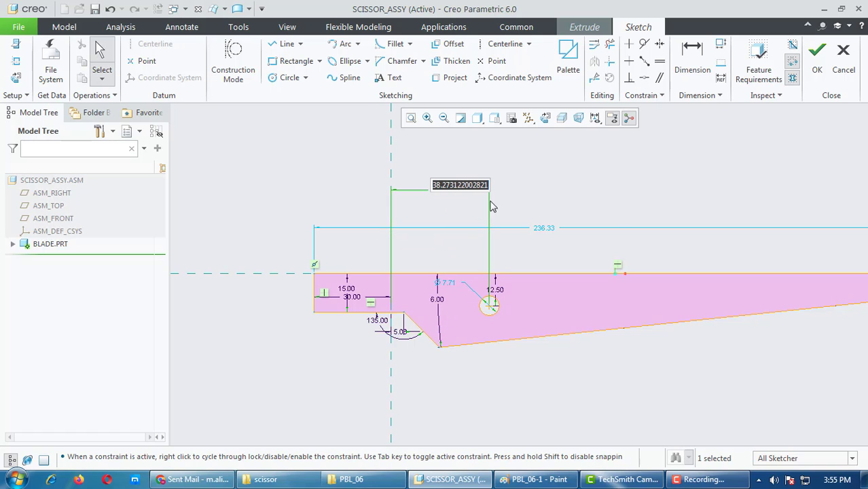
type("35")
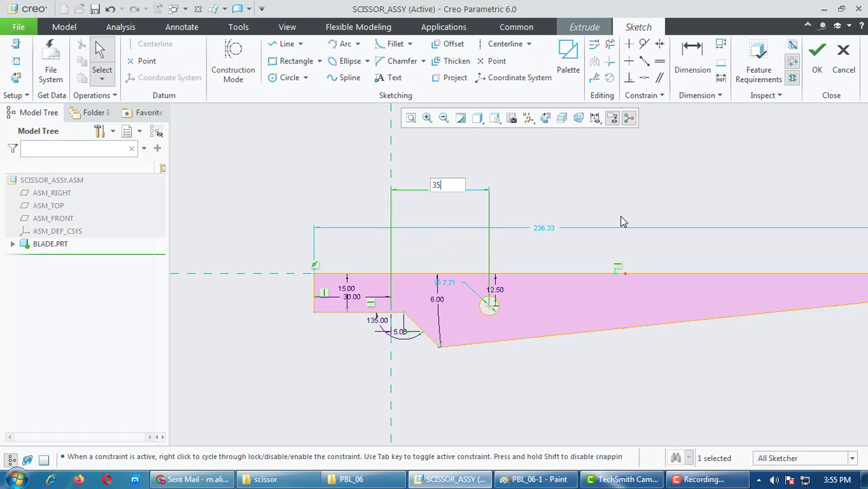
key("Return")
Step: Mark the Ø10.5 hole diameter in Section B-B with a yellow rectangle in the Paint drawing and return to Creo
left_click(537, 479)
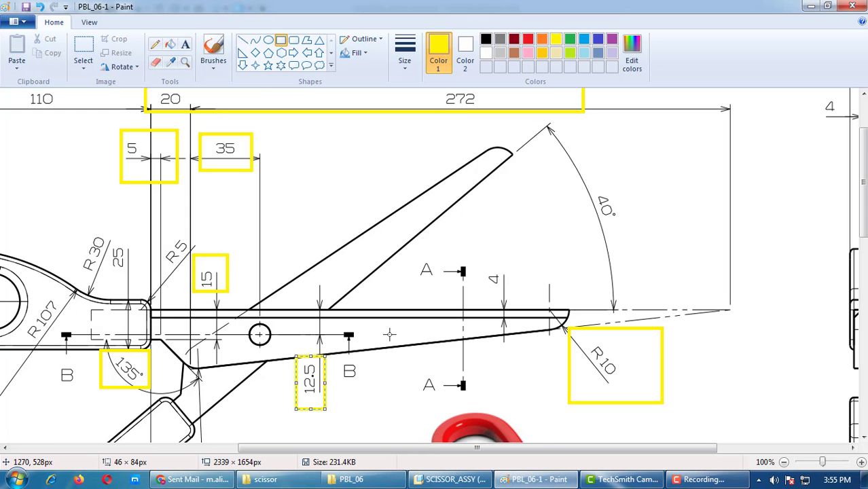
scroll(378, 330, "down", 4)
scroll(378, 330, "up", 3)
scroll(378, 331, "down", 5)
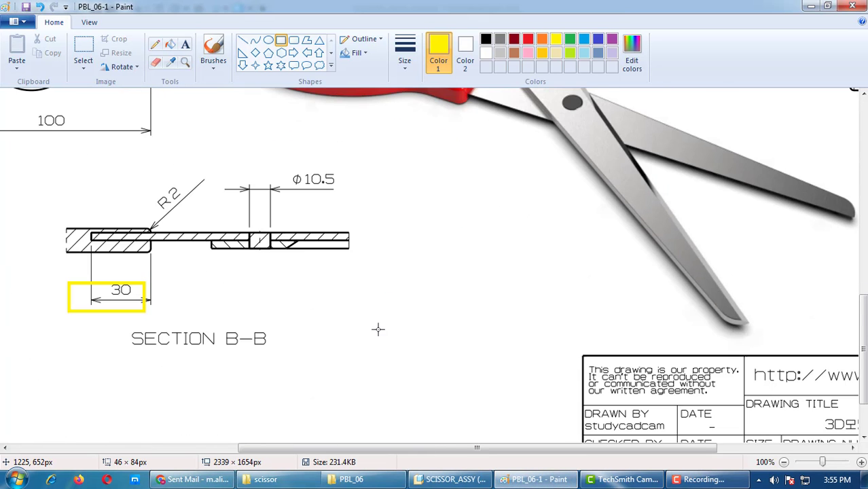
left_click_drag(348, 160, 357, 167)
left_click_drag(314, 186, 230, 204)
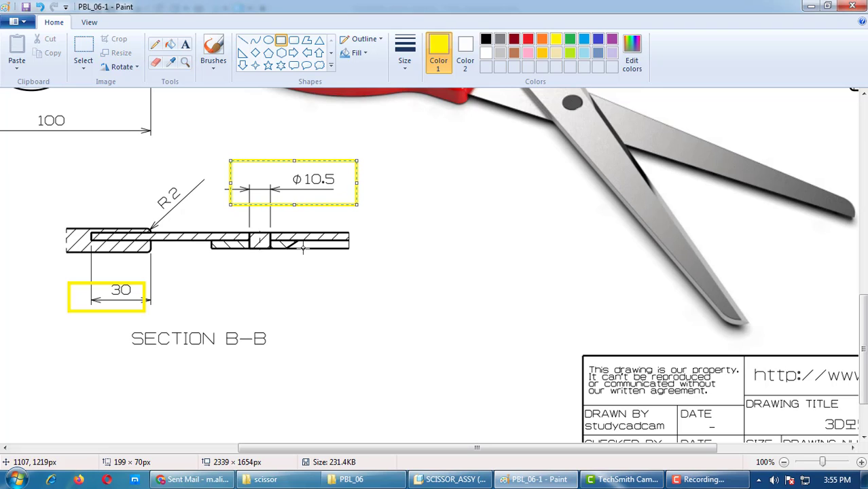
left_click(485, 480)
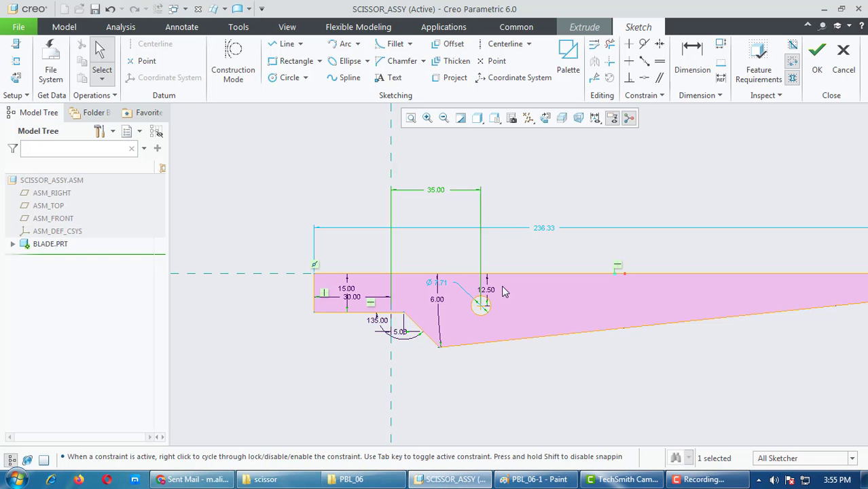
Step: Move the hole circle's diameter dimension above the blade profile and set it to 10.5 mm
left_click_drag(445, 287, 595, 248)
double_click(593, 246)
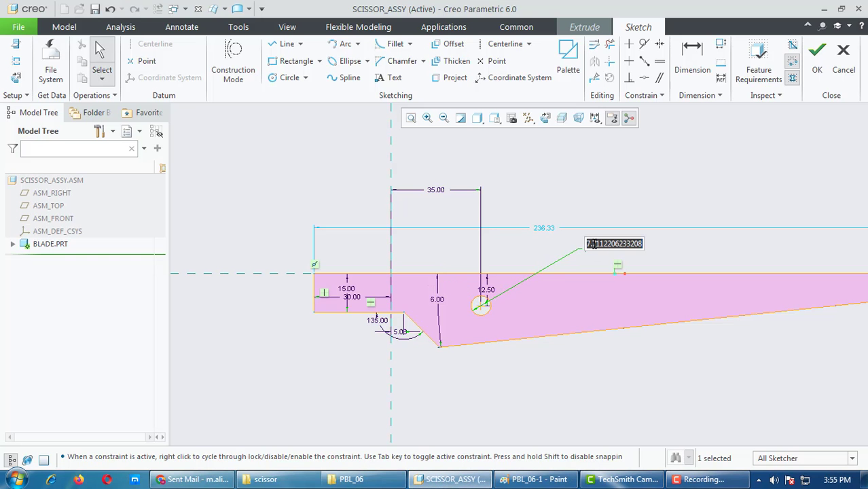
type("10.5")
key("Return")
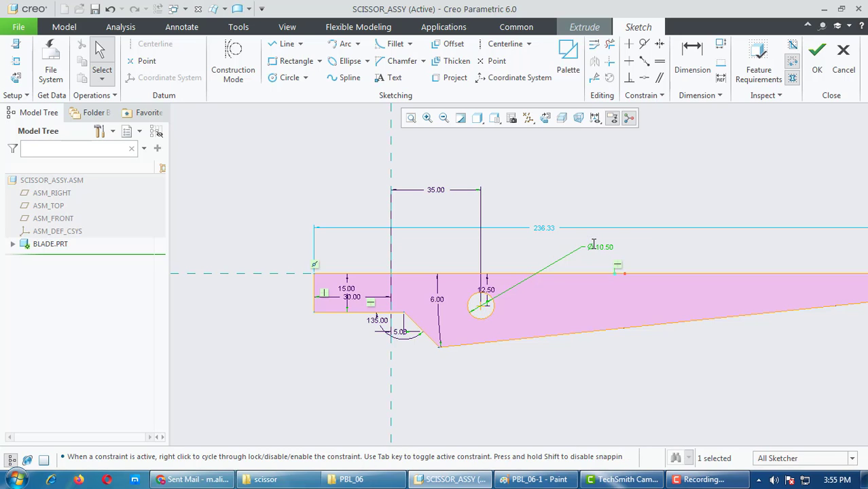
Step: Finish the blade profile sketch and view the extrusion preview at an angle
scroll(248, 372, "down", 3)
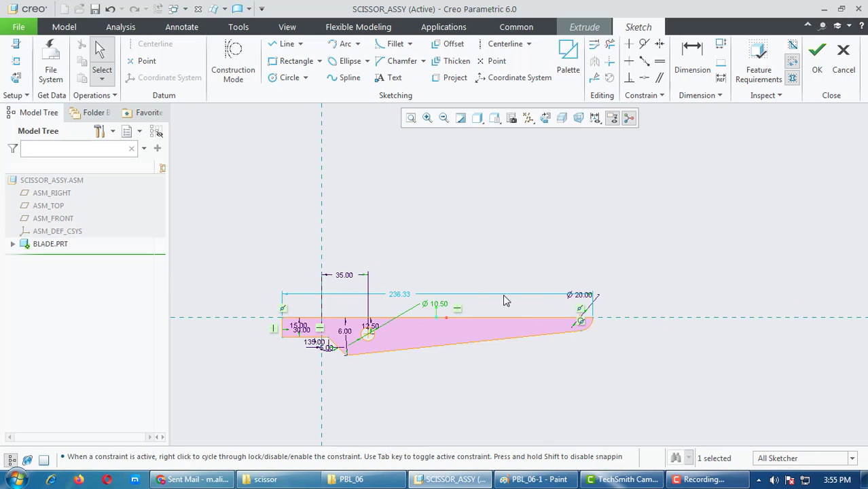
scroll(258, 332, "up", 2)
scroll(266, 328, "down", 1)
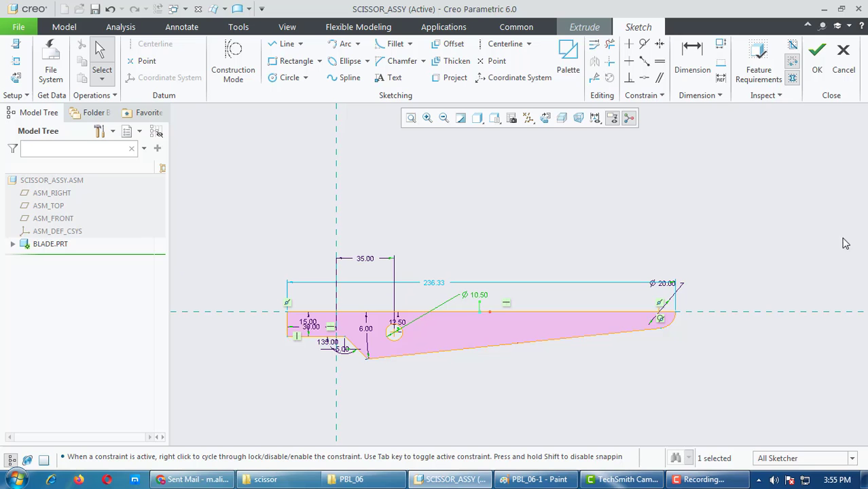
left_click(818, 58)
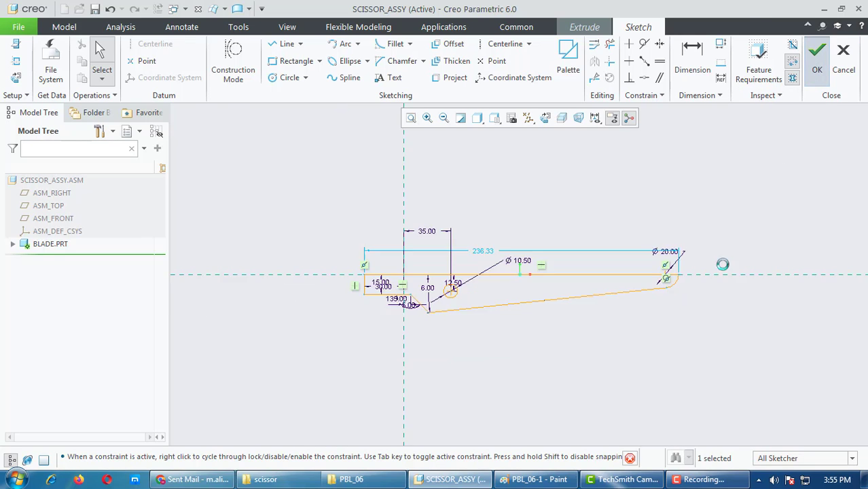
mouse_move(577, 337)
middle_mouse_down()
mouse_move(561, 285)
mouse_move(555, 299)
middle_mouse_up()
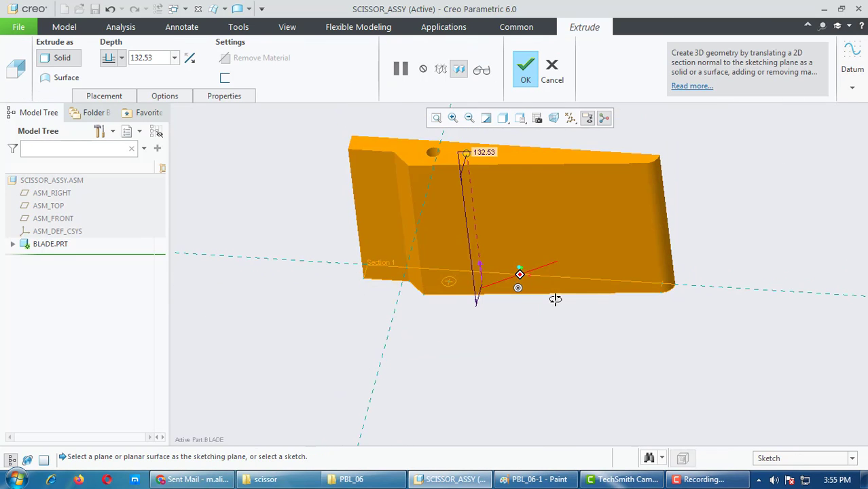
Step: Switch to the Paint drawing and examine the side view for the blade's thickness dimension
left_click(540, 480)
scroll(428, 317, "up", 1, "ctrl")
scroll(429, 318, "down", 1, "ctrl")
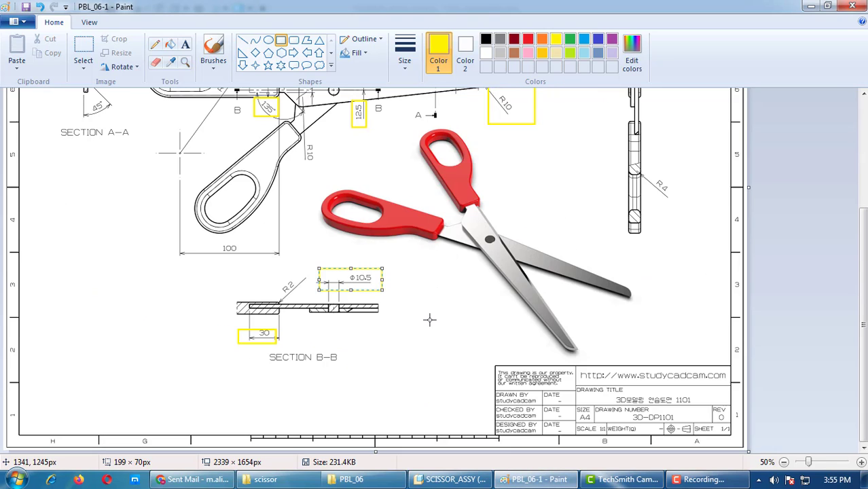
scroll(481, 351, "up", 3)
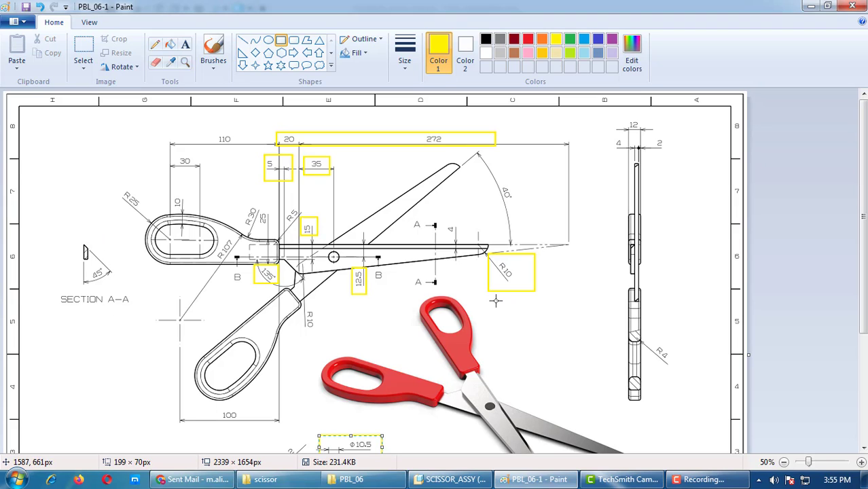
scroll(677, 158, "up", 1, "ctrl")
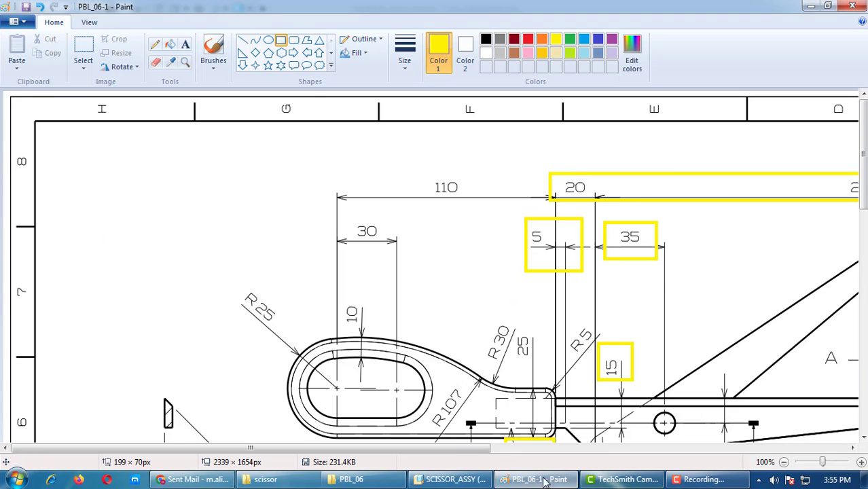
mouse_move(547, 449)
left_mouse_down()
mouse_move(670, 459)
mouse_move(774, 454)
left_mouse_up()
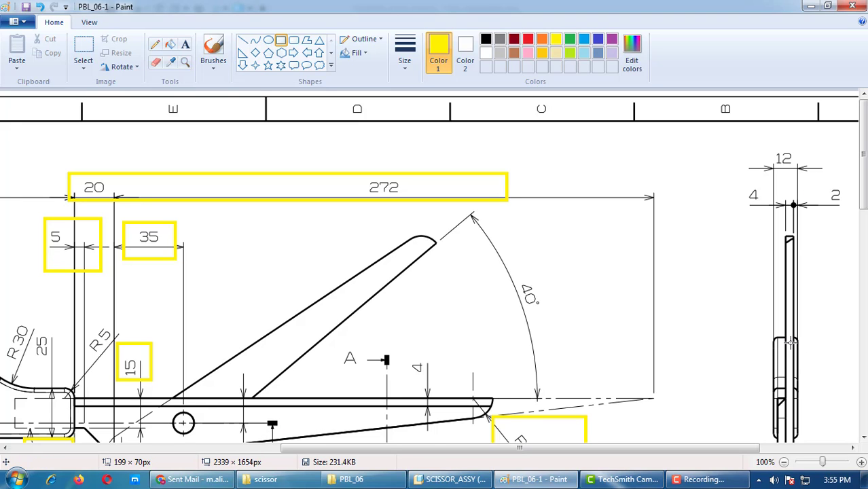
scroll(797, 340, "down", 3)
scroll(793, 265, "up", 3)
left_click_drag(770, 188, 737, 214)
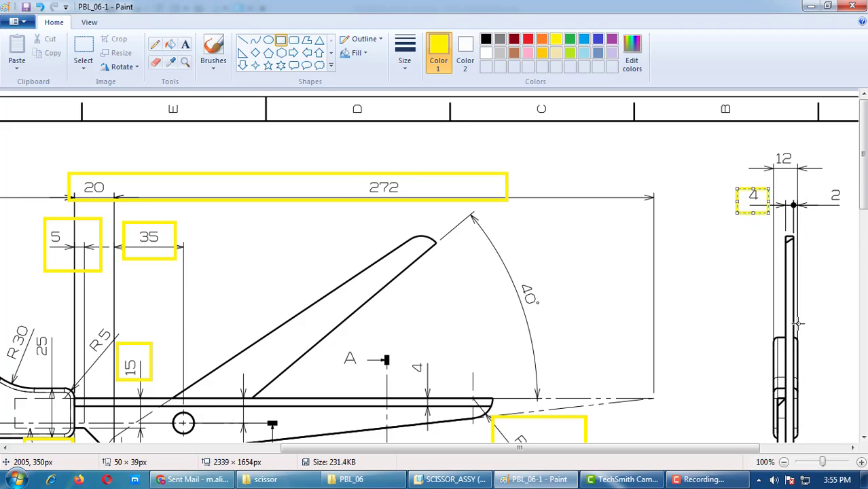
scroll(731, 325, "down", 2)
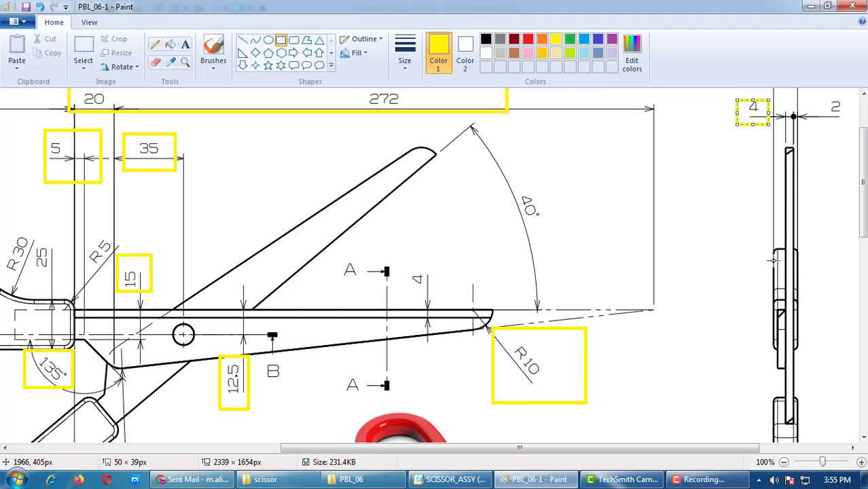
scroll(774, 260, "up", 2)
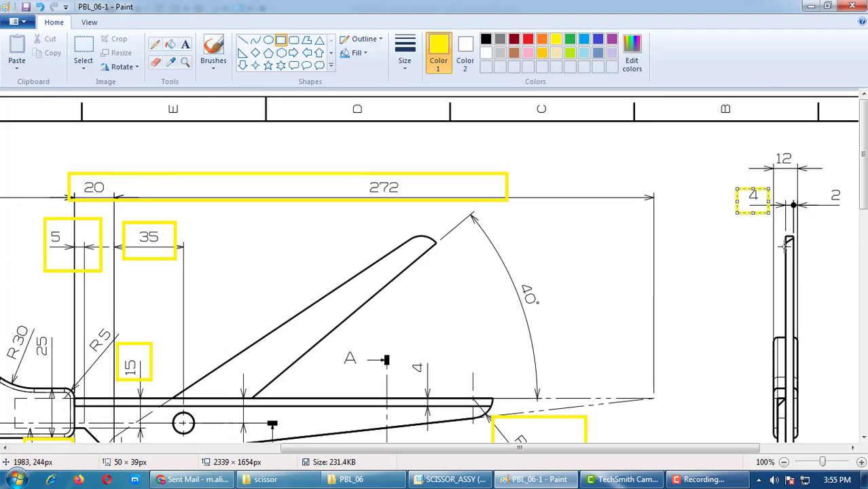
left_click_drag(788, 242, 785, 286)
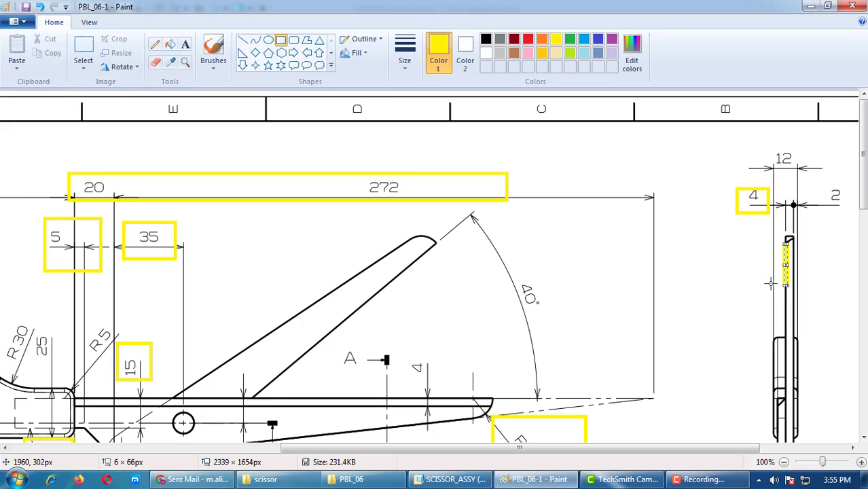
left_click_drag(772, 240, 768, 289)
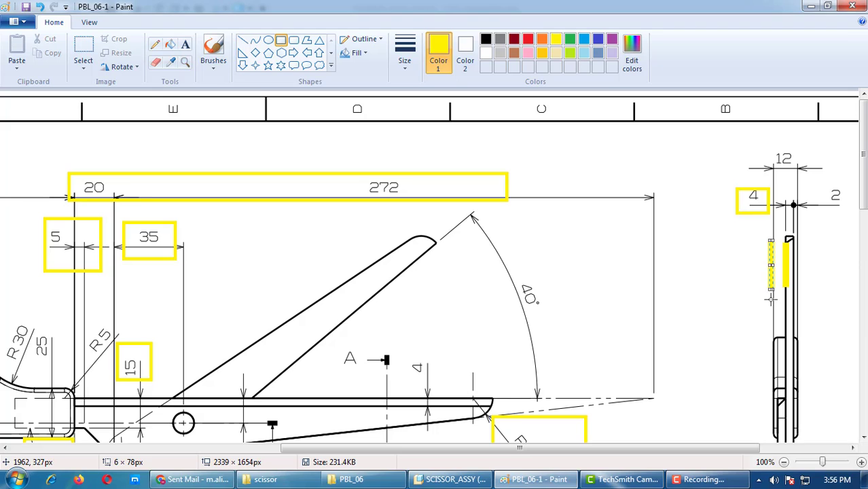
key("ctrl+z")
key("ctrl+z")
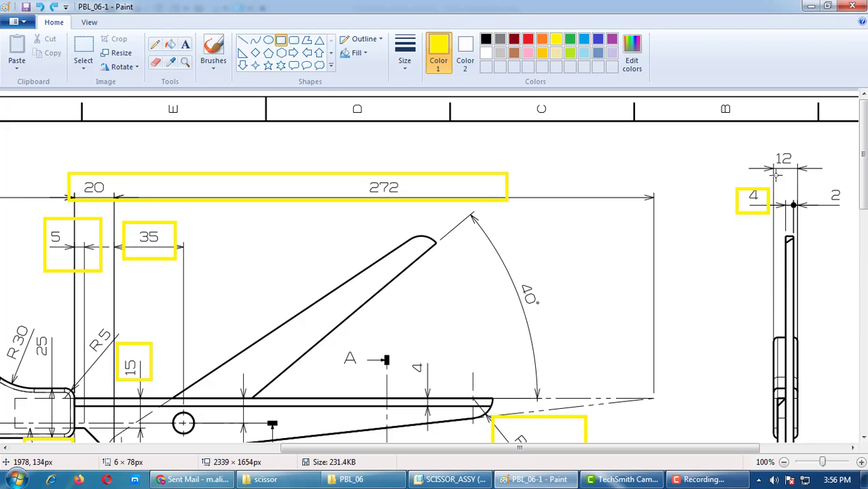
key("ctrl+z")
Step: Mark the blade thickness dimension 4 in the side view with a yellow rectangle and return to Creo
left_click_drag(767, 179, 737, 216)
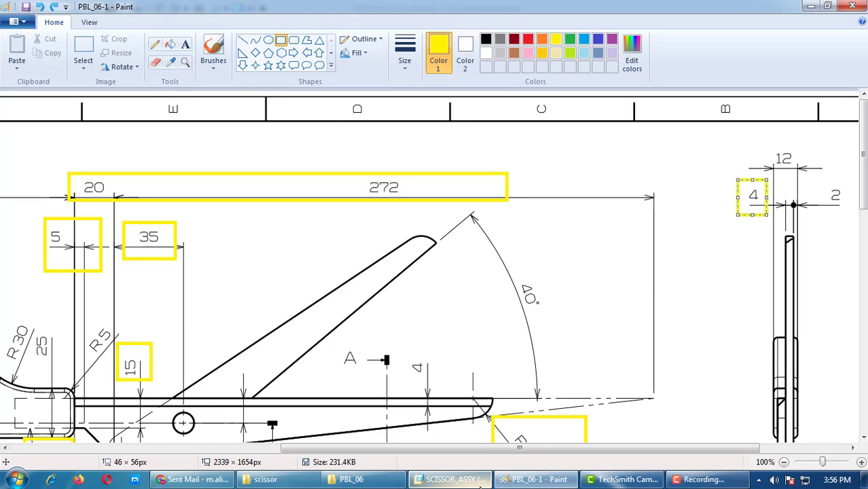
left_click(450, 480)
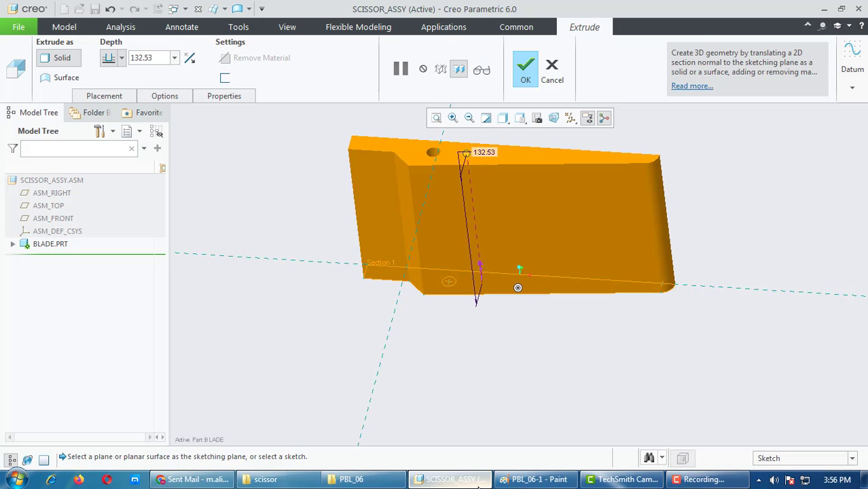
Step: Flip the blade extrusion's direction, set its depth to 4 mm and complete the feature
left_click(189, 58)
double_click(159, 58)
type("4")
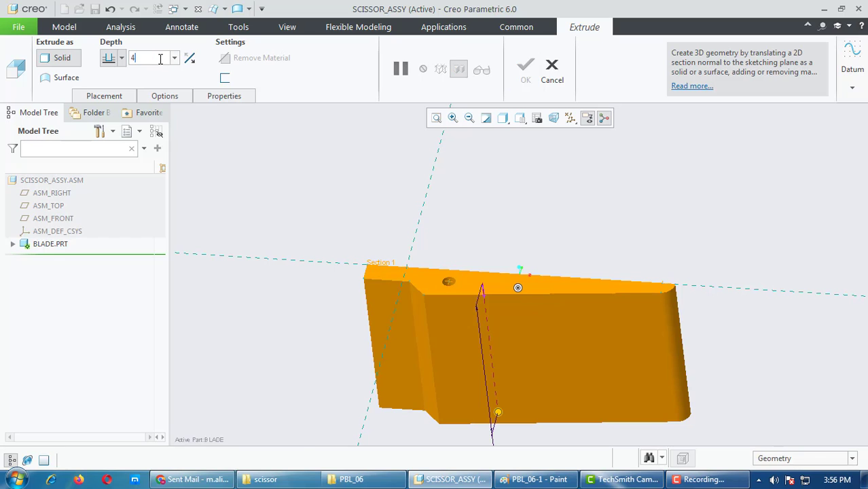
key("Return")
left_click(527, 73)
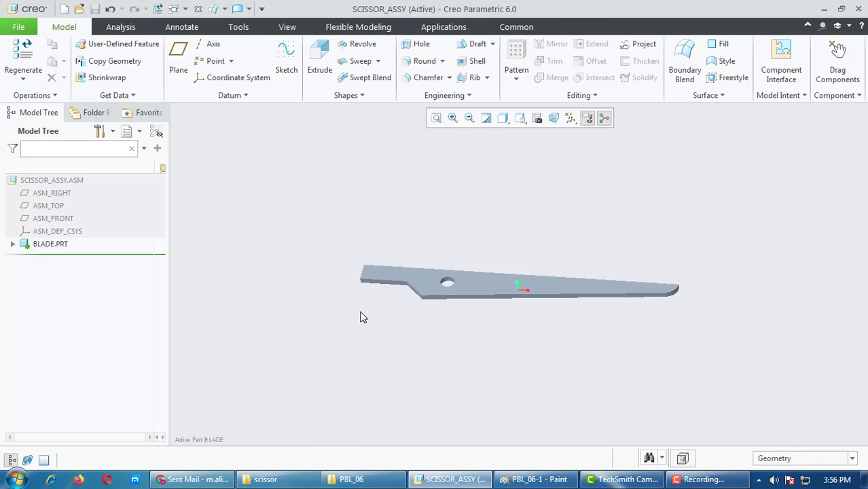
Step: Switch to the Paint drawing and mark the dimension 4 along the blade's upper edge with a yellow rectangle
middle_click_drag(360, 317, 363, 367)
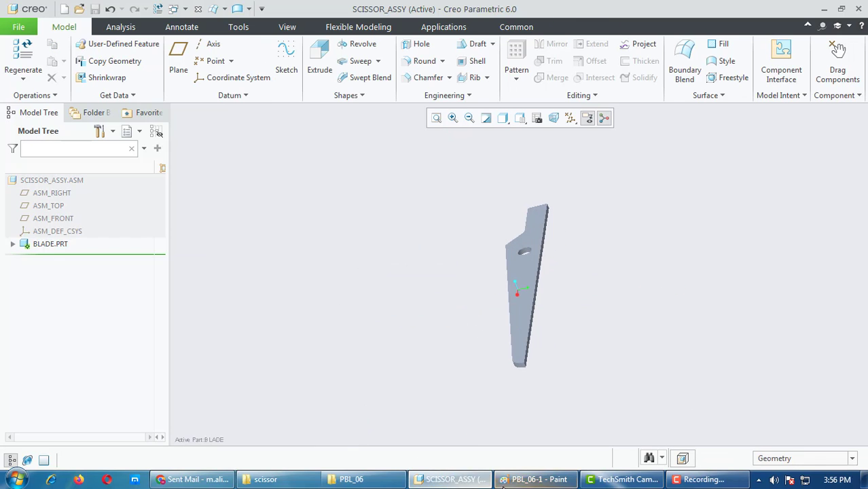
left_click(538, 480)
scroll(448, 311, "down", 5)
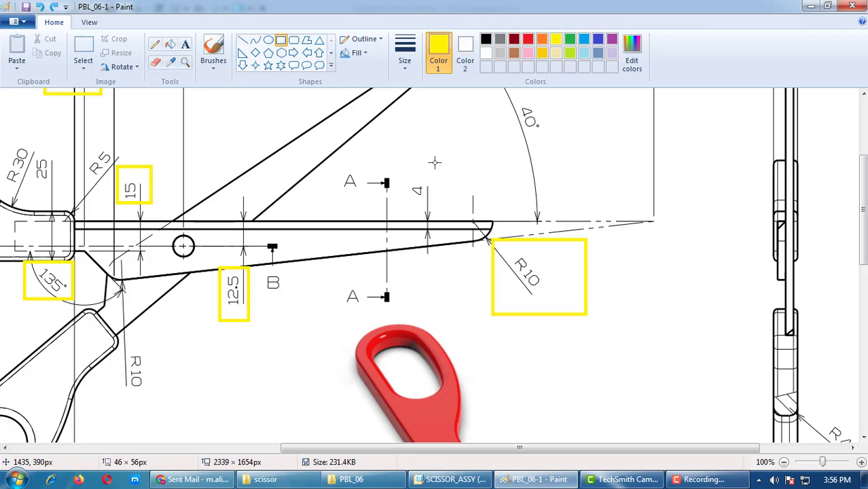
left_click_drag(434, 162, 404, 235)
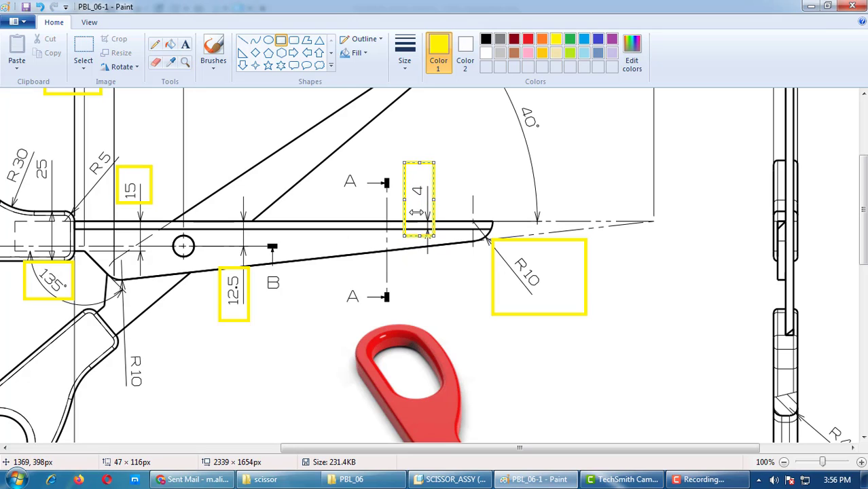
Step: Examine Section A-A, the front view and Section B-B in the drawing for the blade's beveled edge
left_click_drag(441, 449, 136, 454)
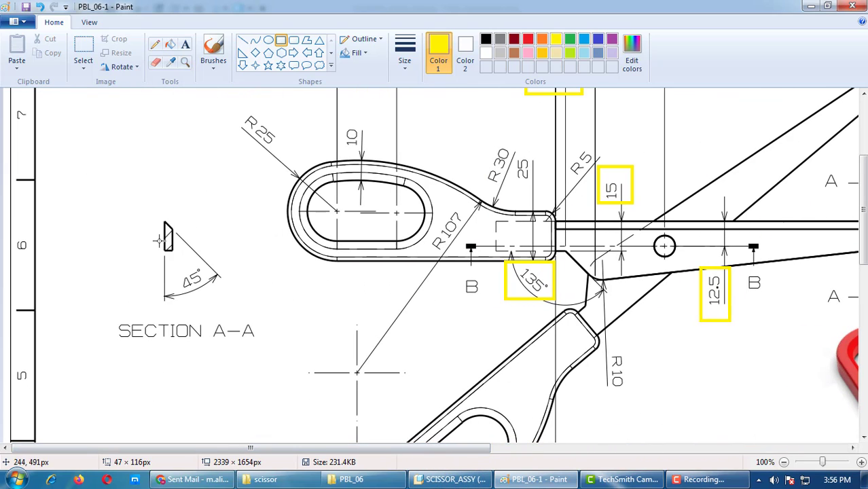
left_click_drag(483, 450, 617, 450)
scroll(348, 256, "up", 3)
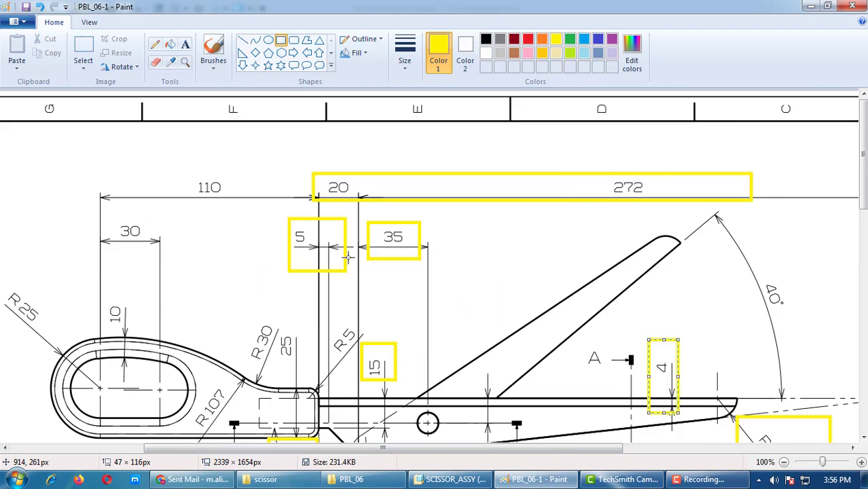
scroll(349, 256, "down", 1)
scroll(338, 269, "up", 1)
scroll(311, 391, "down", 3)
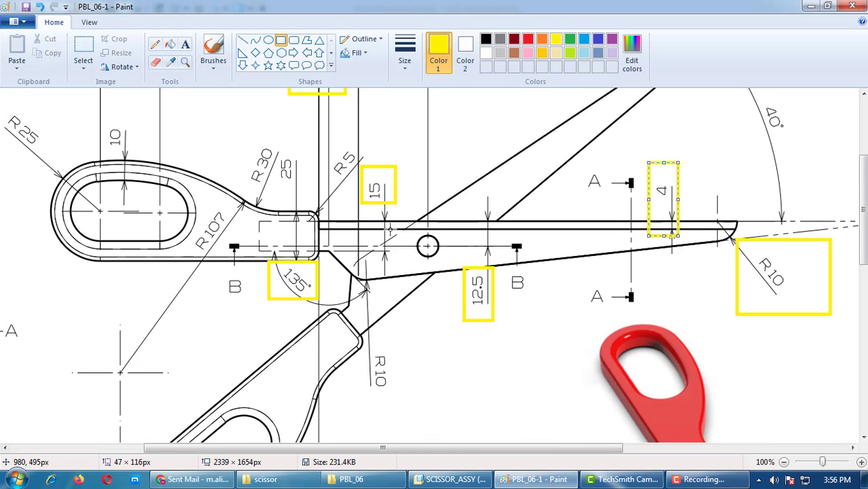
scroll(389, 231, "down", 6)
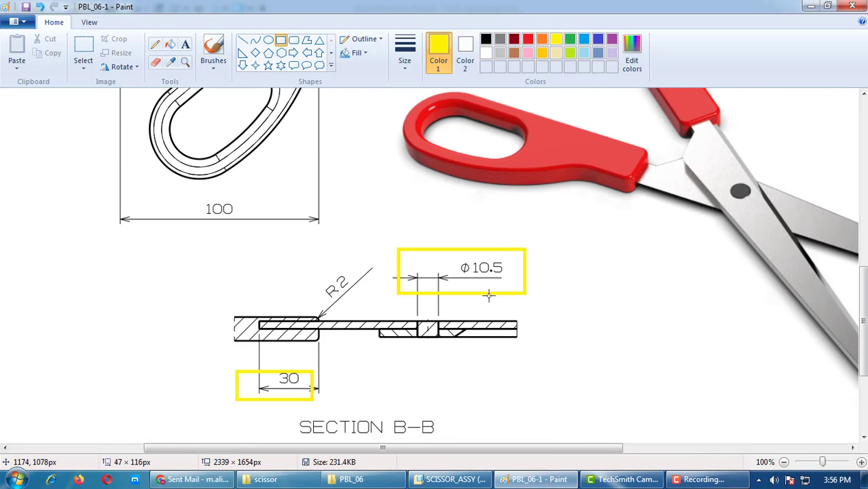
Step: Return to Creo and turn on the datum plane display, leaving the axis display off
left_click(452, 479)
mouse_move(533, 293)
middle_mouse_down()
mouse_move(552, 290)
mouse_move(569, 261)
middle_mouse_up()
left_click(571, 119)
left_click(571, 149)
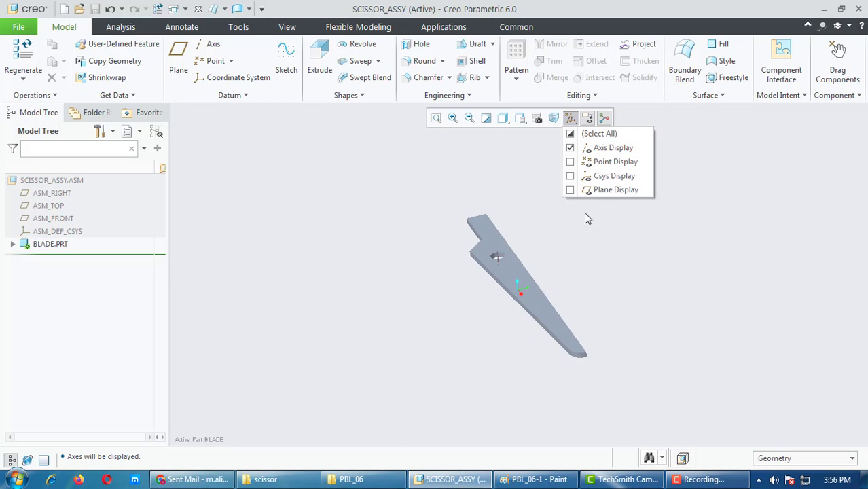
left_click(573, 148)
left_click(571, 189)
Step: Start an Extrude sketch on the ASM_RIGHT plane and orient the view parallel to the sketch plane
middle_click_drag(582, 294, 537, 227)
left_click(535, 226)
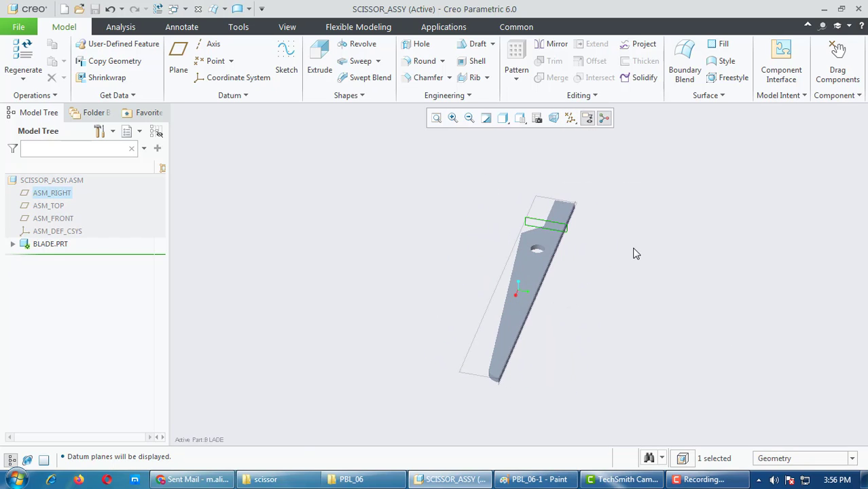
scroll(631, 253, "up", 2)
scroll(620, 259, "down", 1)
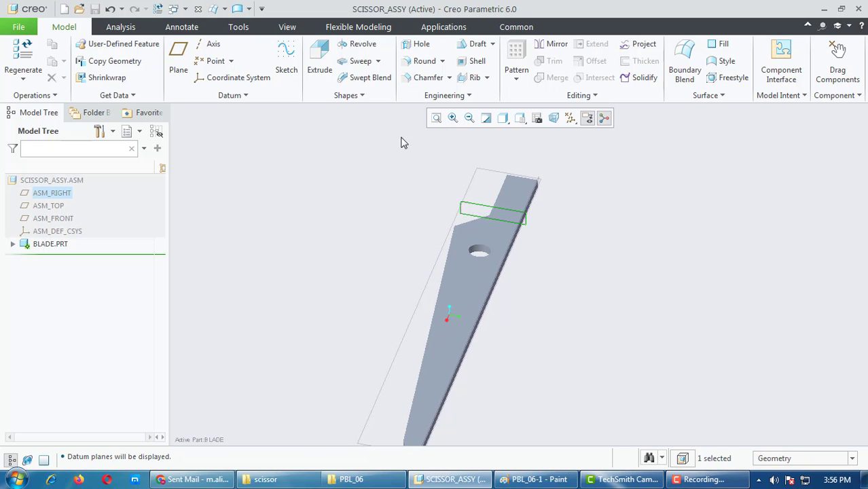
left_click(318, 60)
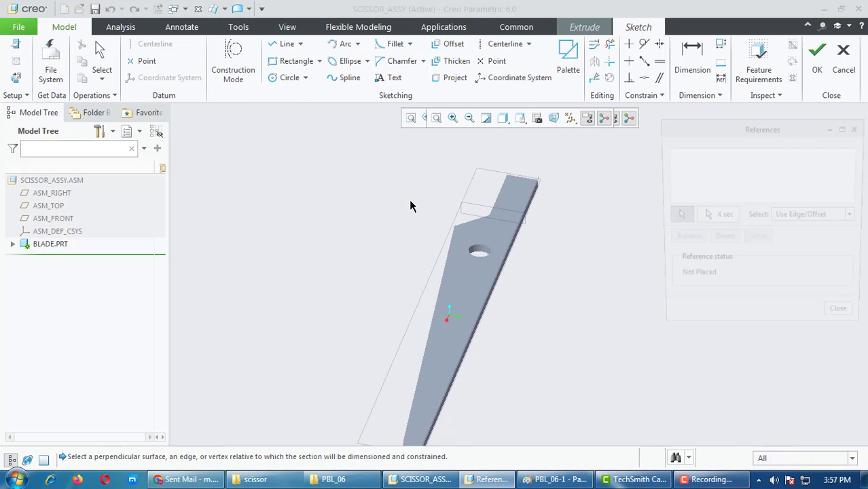
left_click(13, 79)
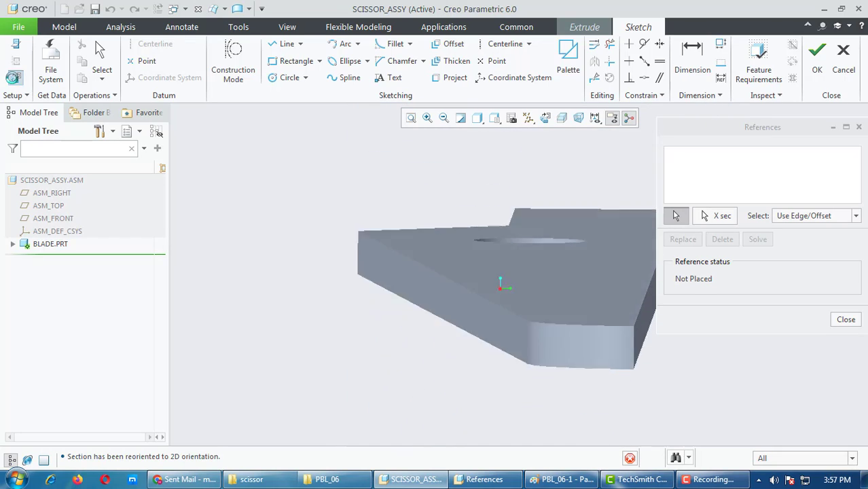
middle_click_drag(336, 274, 377, 295)
left_click(15, 77)
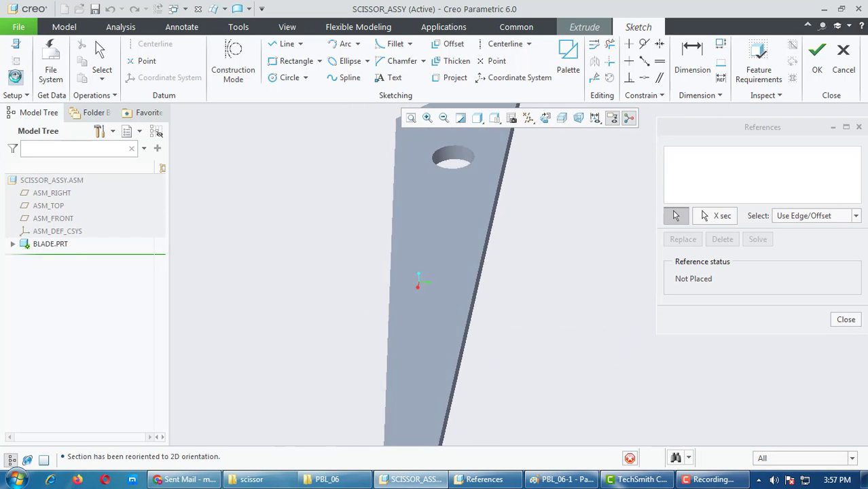
scroll(388, 319, "up", 3)
scroll(467, 334, "down", 5)
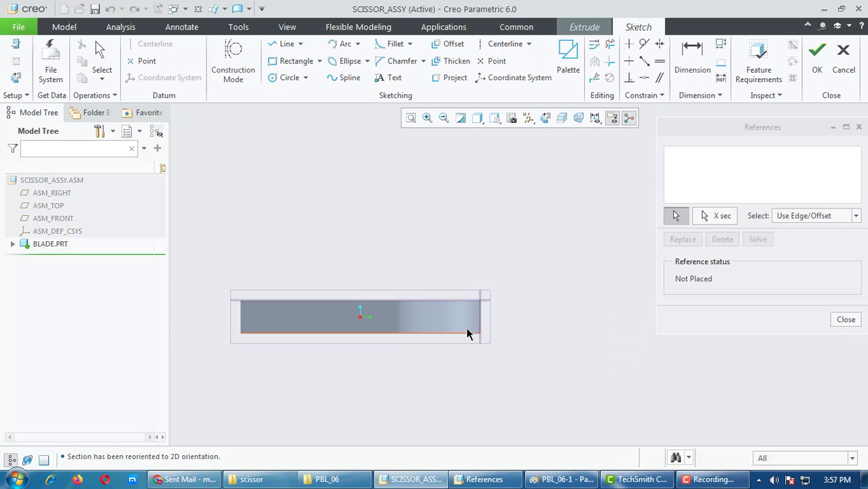
Step: Add the ASM_FRONT and ASM_TOP datum planes as sketch references and finish the reference selection
left_click(486, 297)
left_click(511, 291)
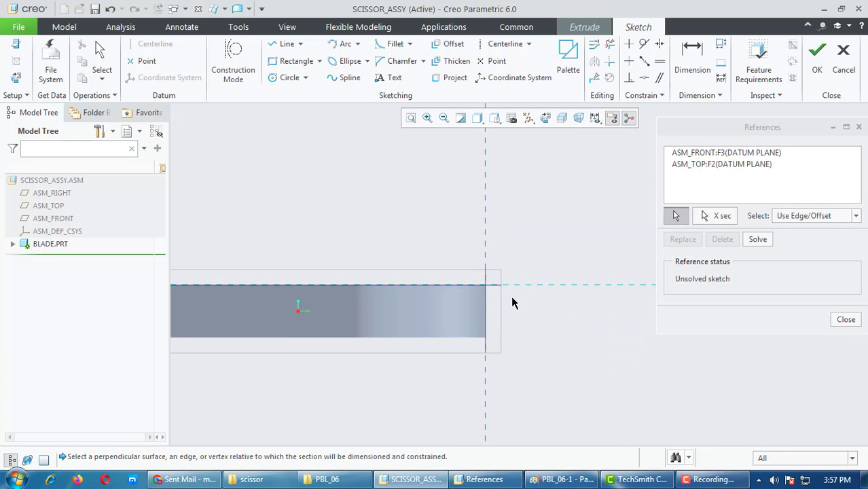
middle_click(513, 300)
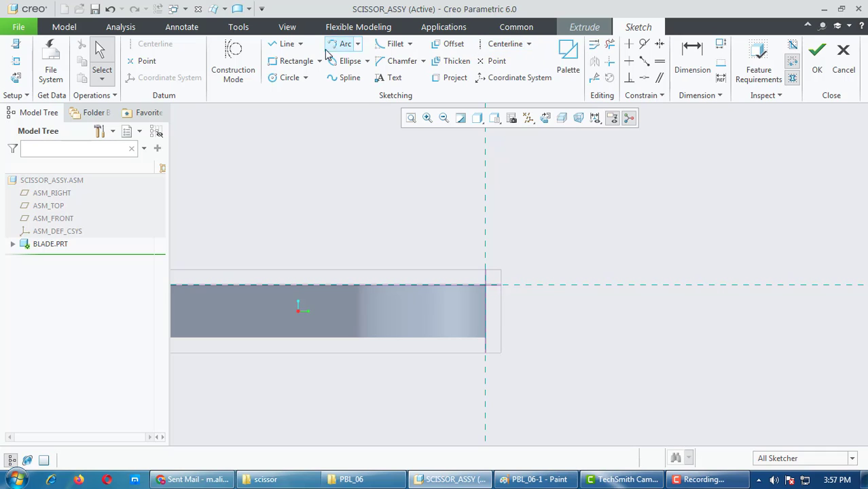
Step: Sketch a horizontal line along the blade's upper face ending at the vertical reference and set its length to 4 mm
left_click(282, 44)
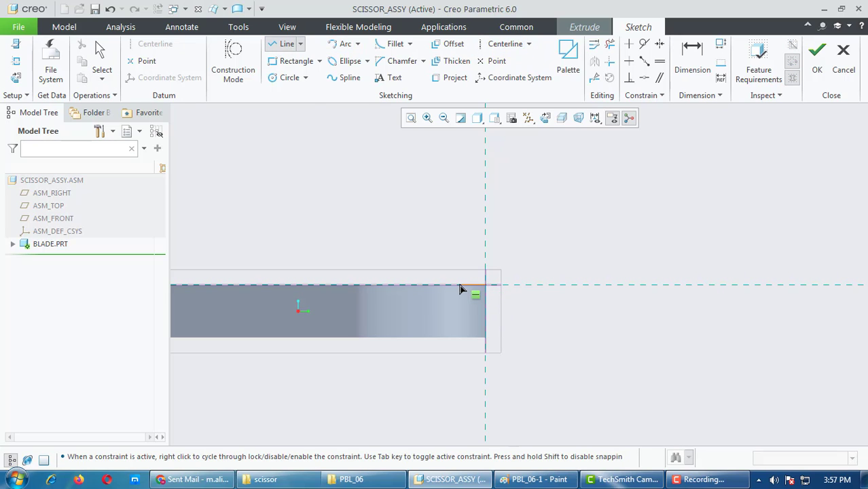
left_click(450, 284)
left_click(482, 282)
middle_click(480, 278)
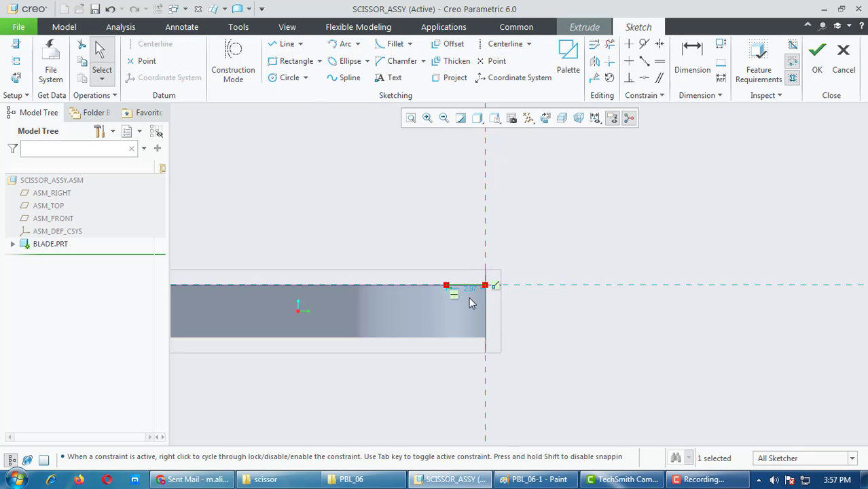
double_click(476, 292)
type("4")
key("Return")
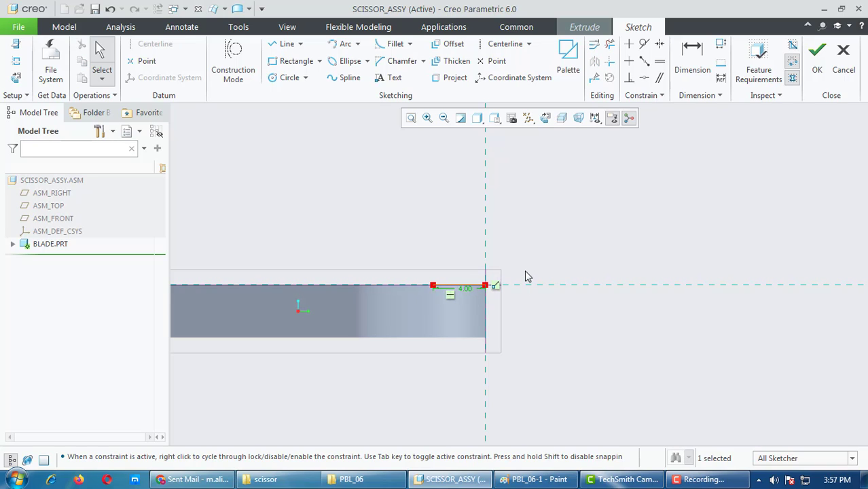
Step: Sketch a diagonal line from the free end of the 4 mm line to the blade's lower corner on the vertical reference
left_click(282, 43)
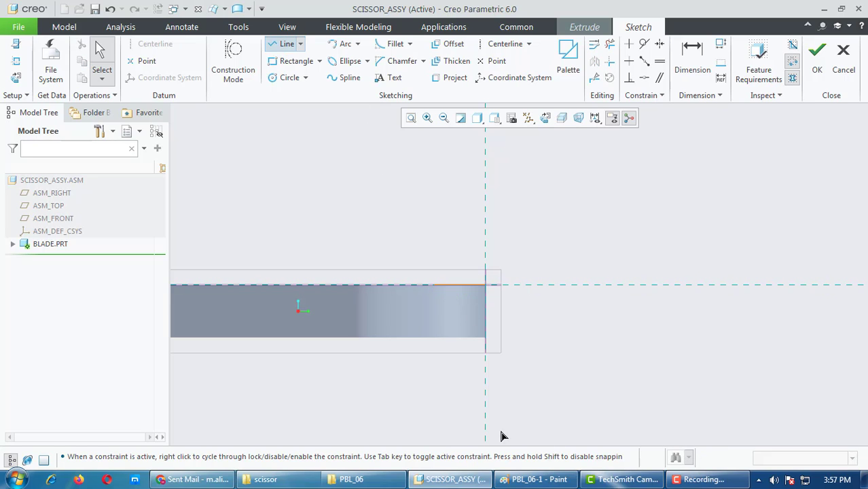
left_click(440, 289)
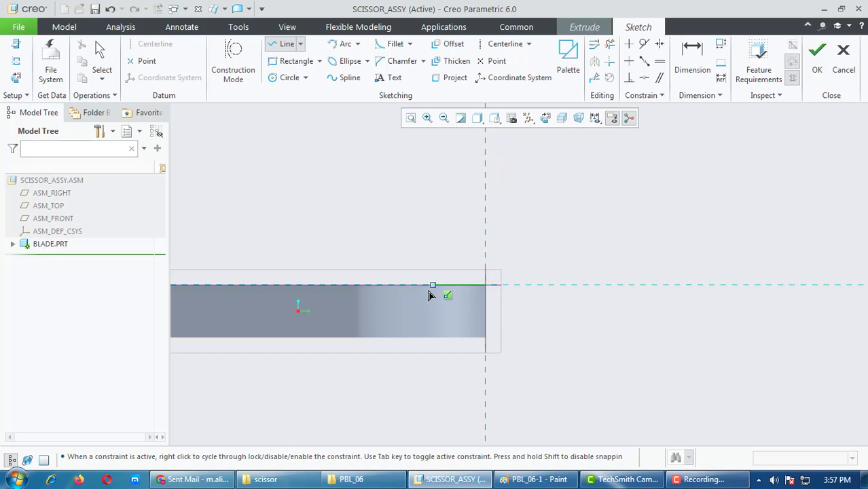
scroll(485, 345, "up", 5)
left_click(497, 328)
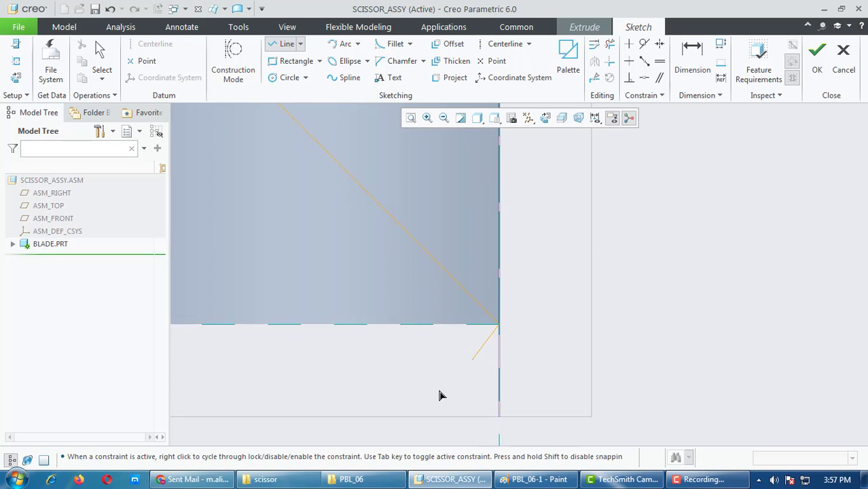
middle_click(501, 381)
middle_click(503, 378)
scroll(479, 373, "down", 3)
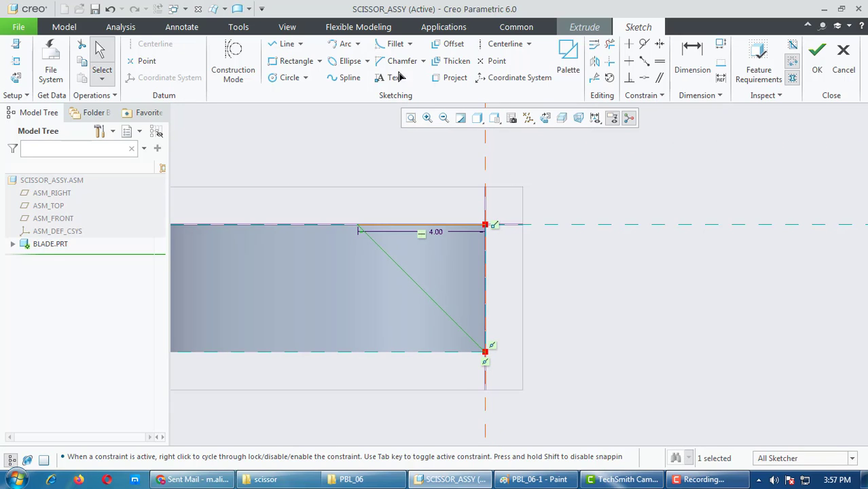
Step: Close the bevel triangle with a vertical line along the blade's end edge
left_click(285, 44)
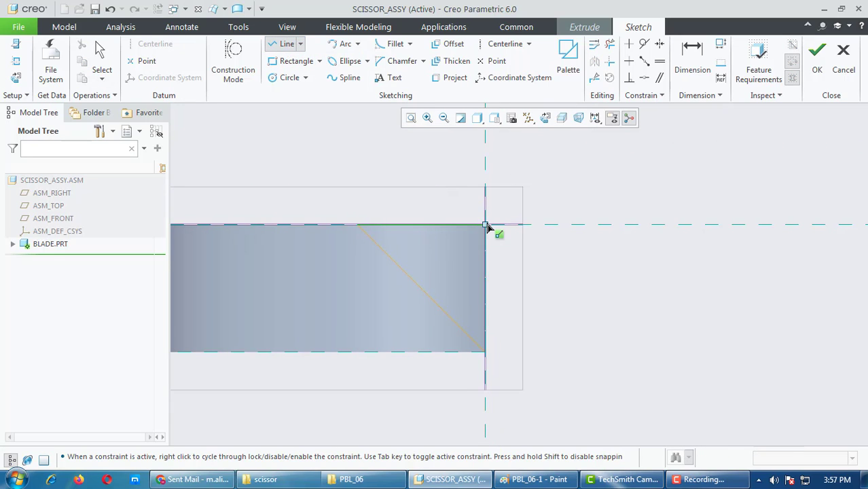
middle_click(561, 341)
left_click(488, 273)
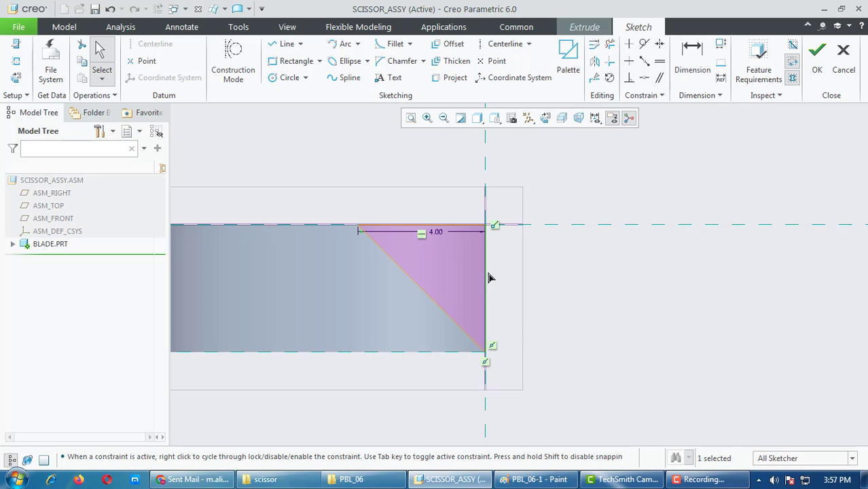
left_click(422, 225)
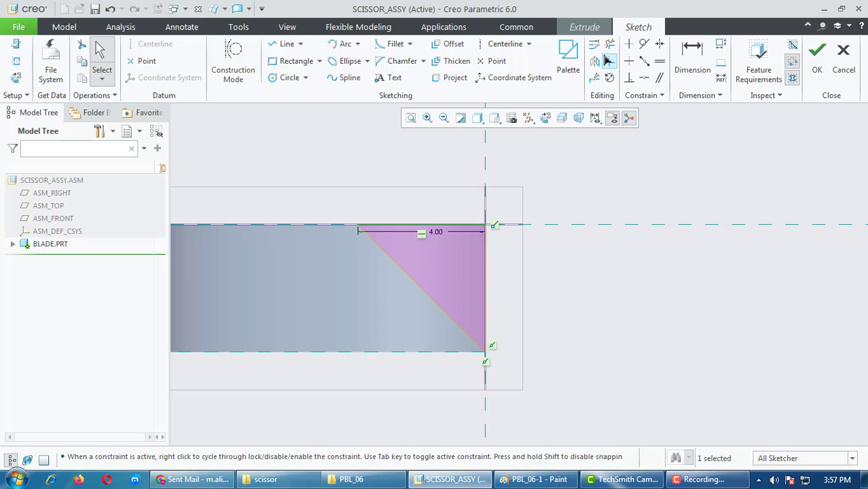
scroll(511, 289, "down", 5)
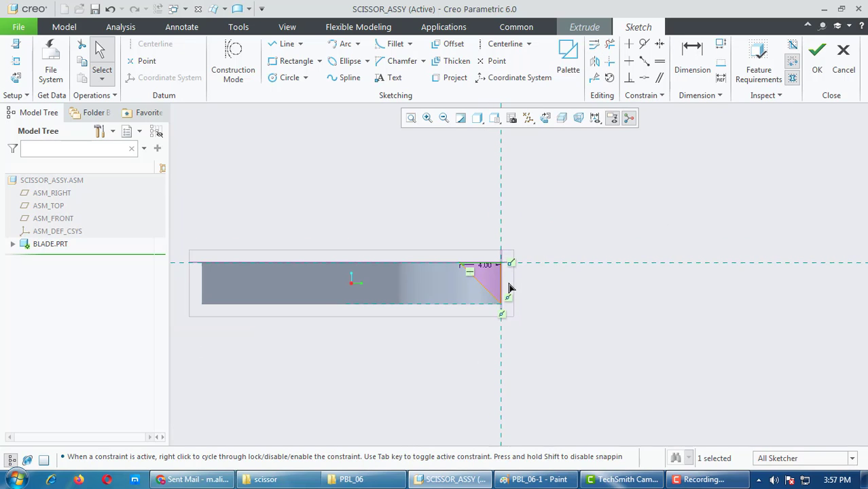
Step: Finish the sketch and cut the triangular profile along the blade with a depth of 300 mm
left_click(814, 65)
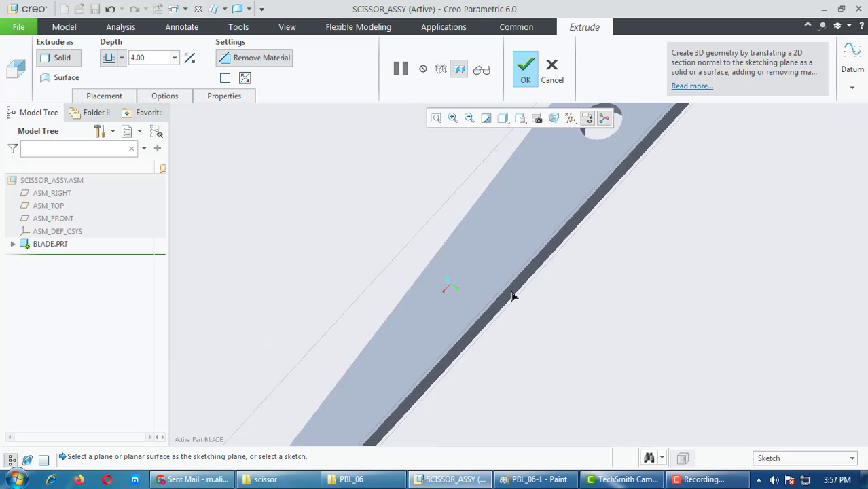
scroll(515, 296, "down", 5)
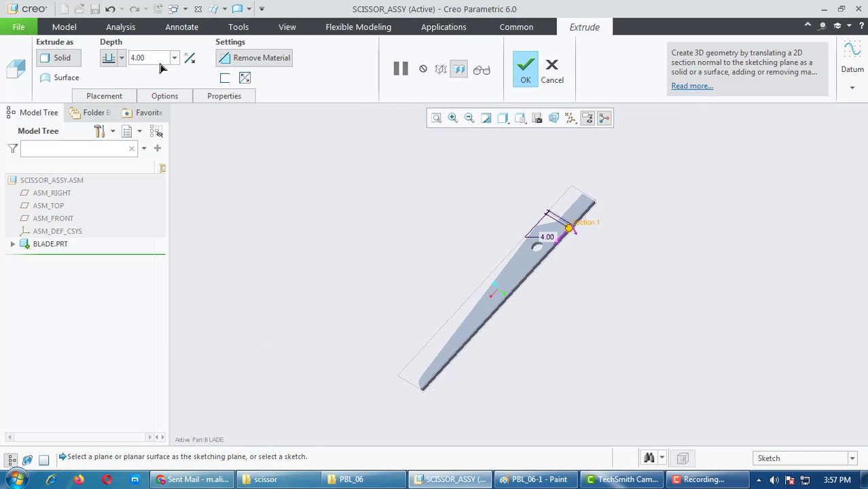
type("300")
key("Return")
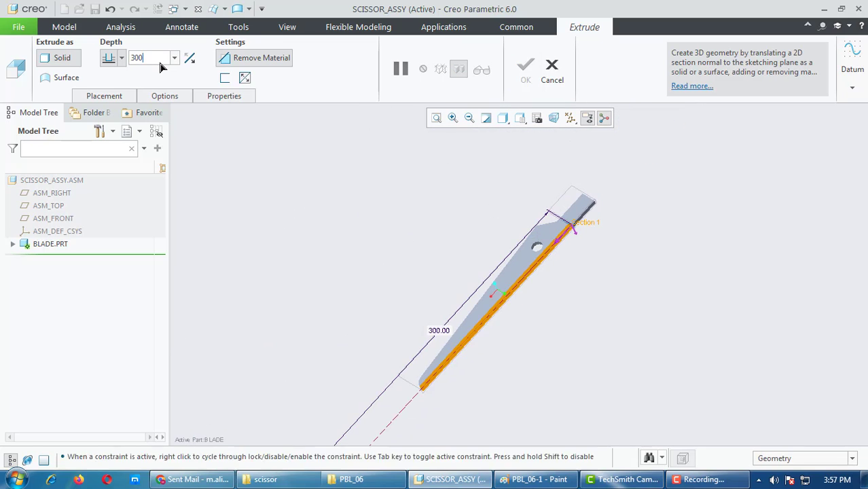
left_click(524, 68)
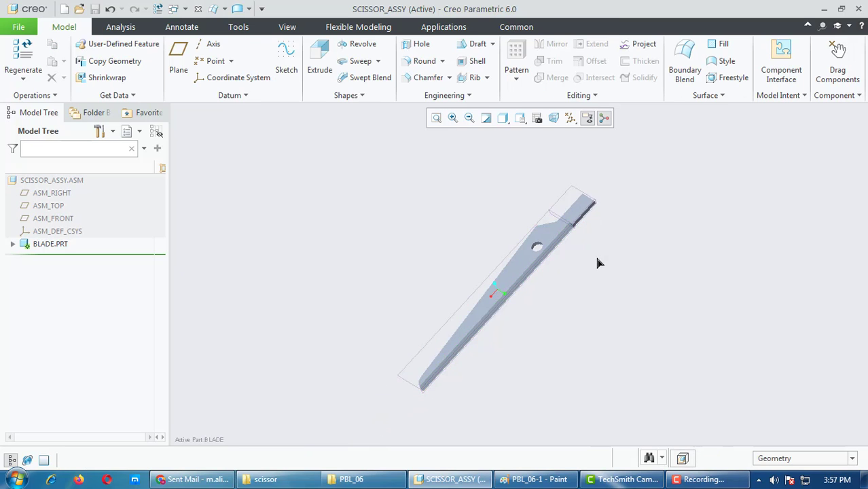
Step: Set the model display style to shaded with edges and turn on the coordinate system display
middle_click_drag(599, 262, 551, 227)
scroll(493, 228, "up", 5)
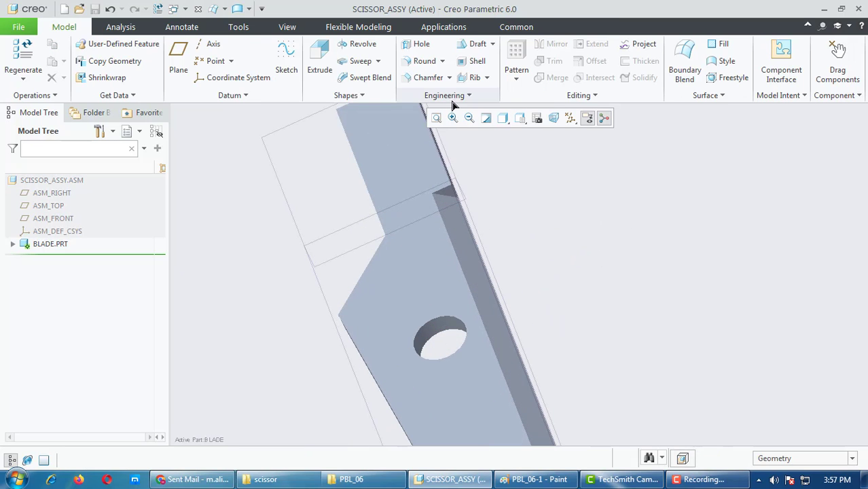
left_click(503, 119)
left_click(520, 149)
mouse_move(529, 256)
middle_mouse_down()
mouse_move(581, 184)
mouse_move(596, 290)
mouse_move(574, 334)
mouse_move(595, 297)
mouse_move(567, 291)
middle_mouse_up()
scroll(568, 291, "down", 3)
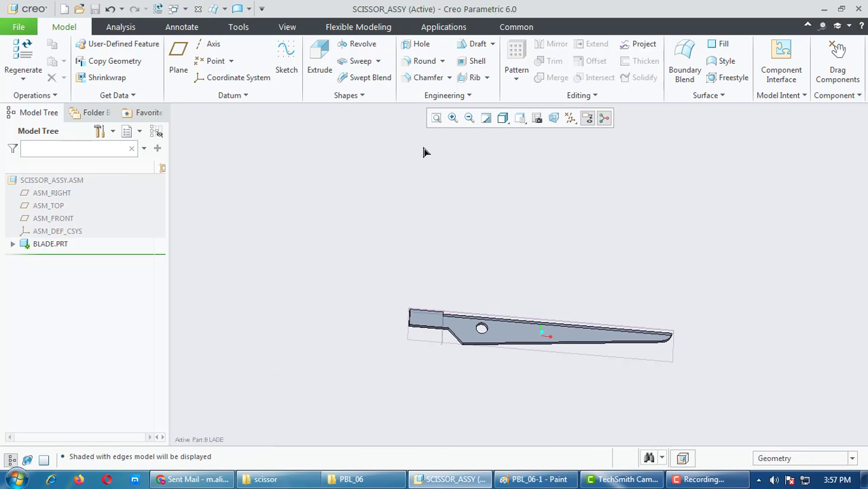
left_click(571, 118)
left_click(572, 173)
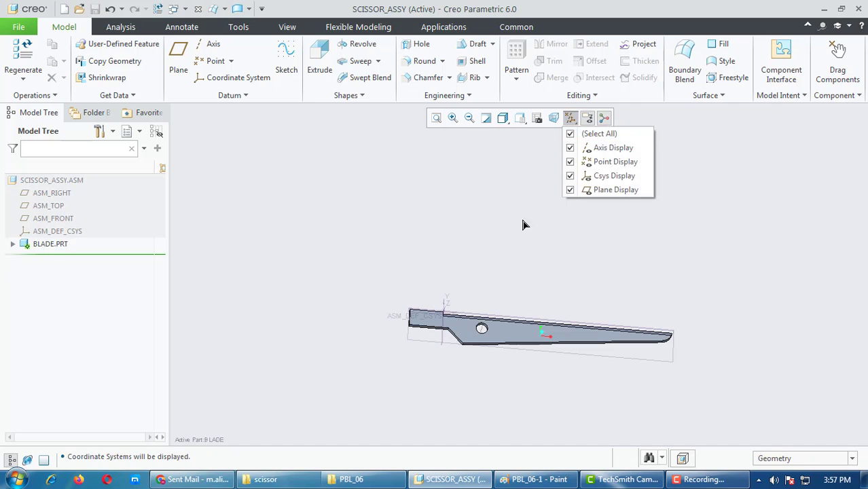
left_click(518, 119)
left_click(533, 155)
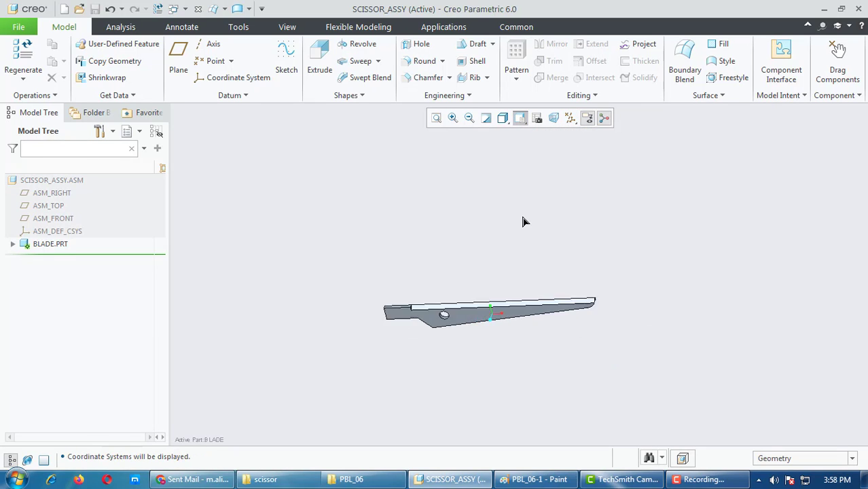
Step: Activate the SCISSOR_ASSY assembly and create a new solid part named grip in it using the Create features method
right_click(38, 180)
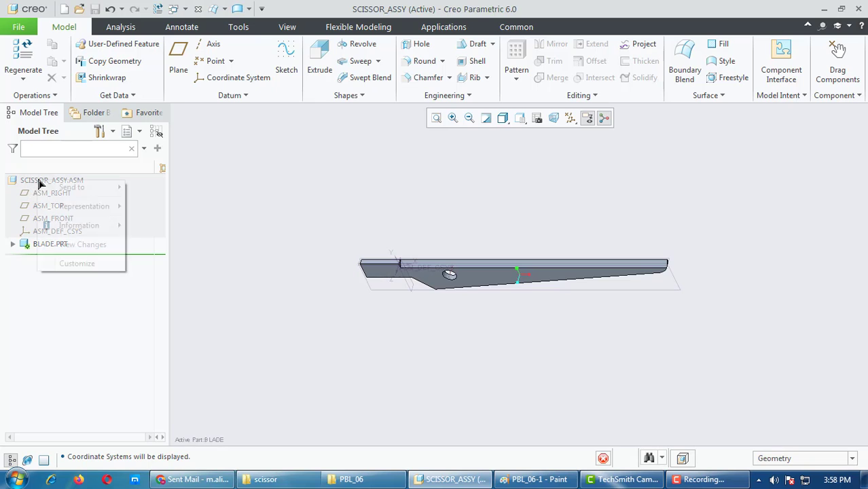
left_click(48, 140)
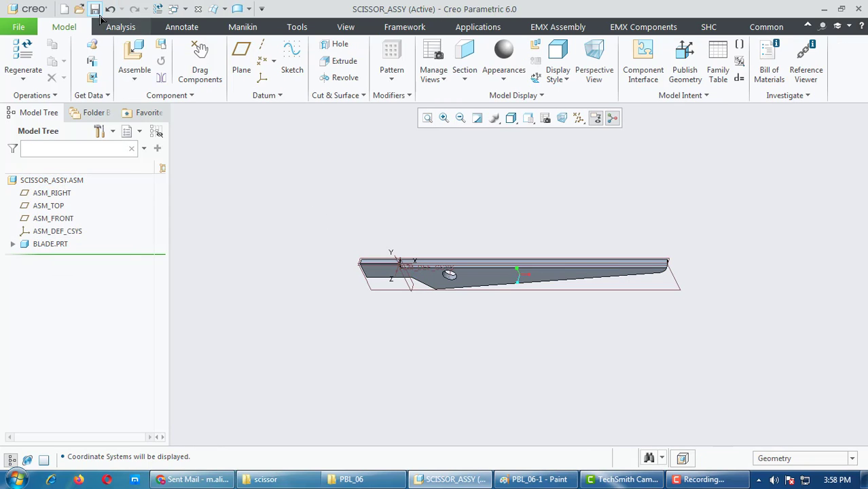
left_click(162, 48)
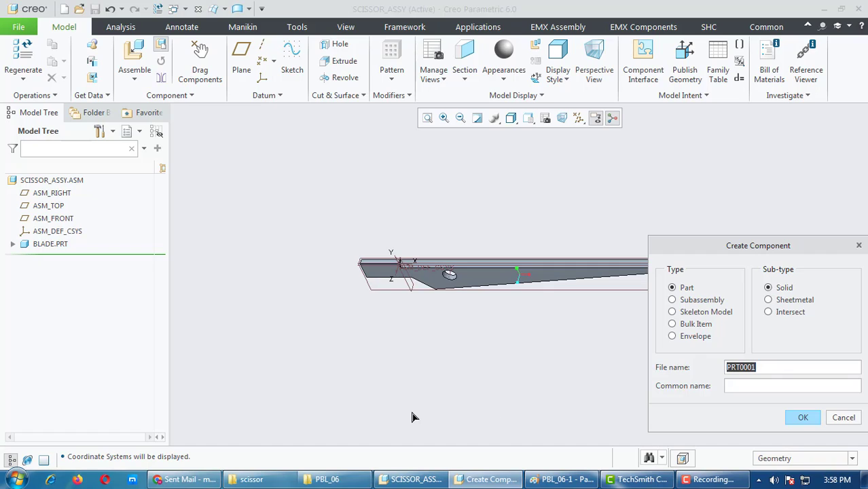
type("grip")
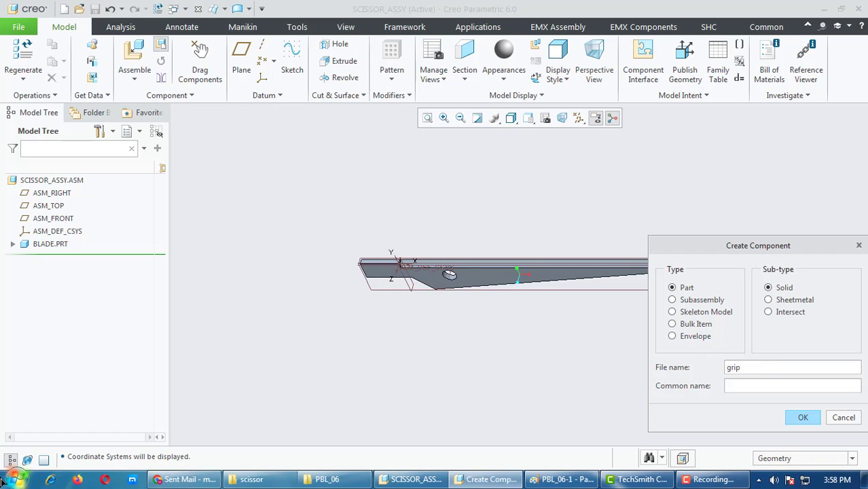
key("Return")
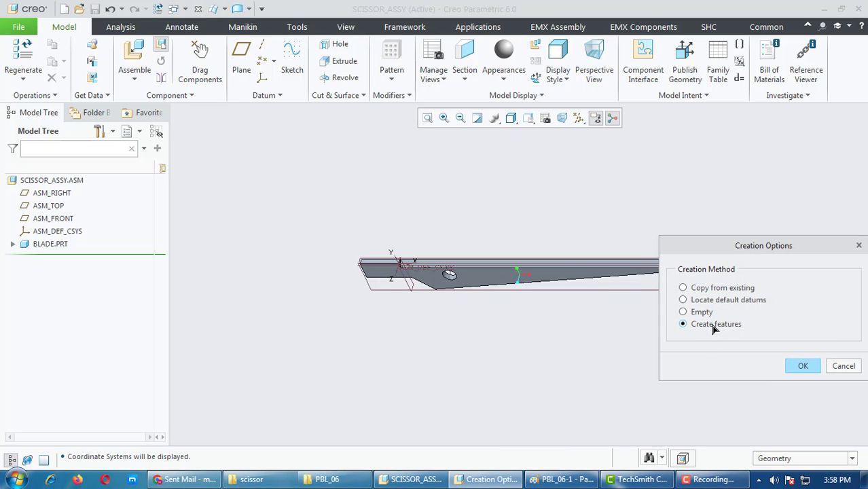
left_click(802, 365)
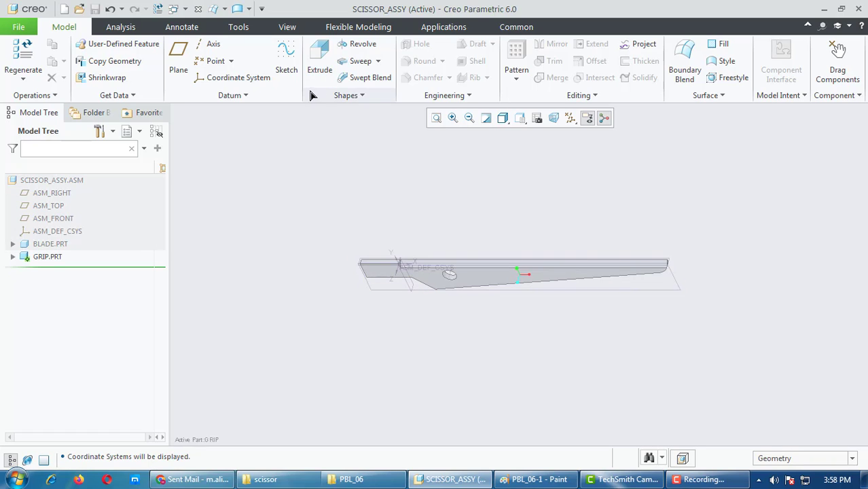
Step: Select the large flat face of the blade for the grip's sketch
middle_click_drag(374, 238, 364, 289)
left_click(426, 256)
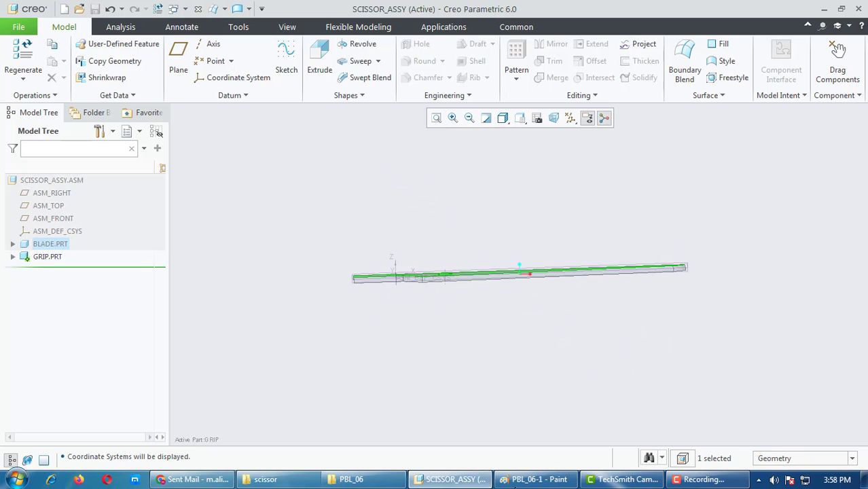
Step: Switch to the reference drawing in Paint and examine the grip's thickness and outline dimensions
left_click(537, 480)
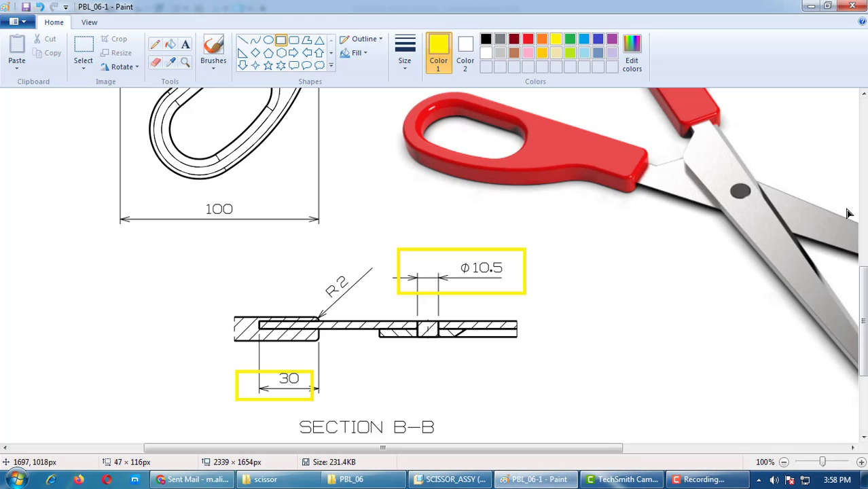
left_click(632, 450)
scroll(748, 341, "up", 8)
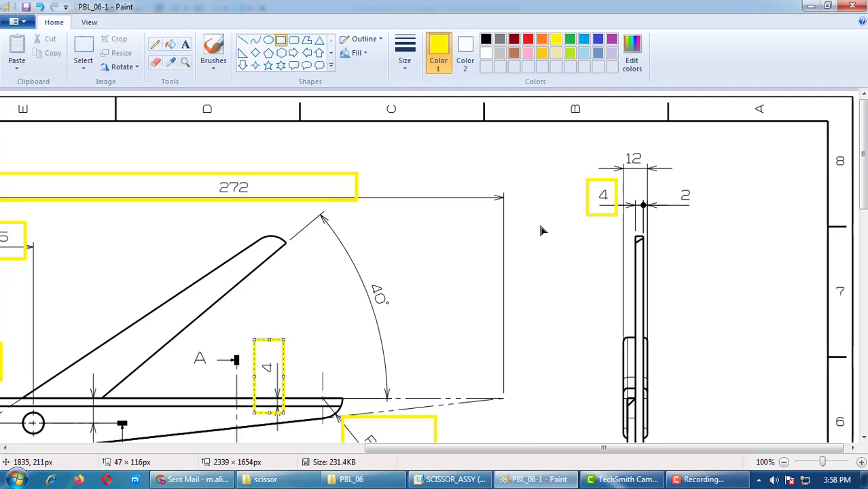
scroll(541, 231, "down", 1, "ctrl")
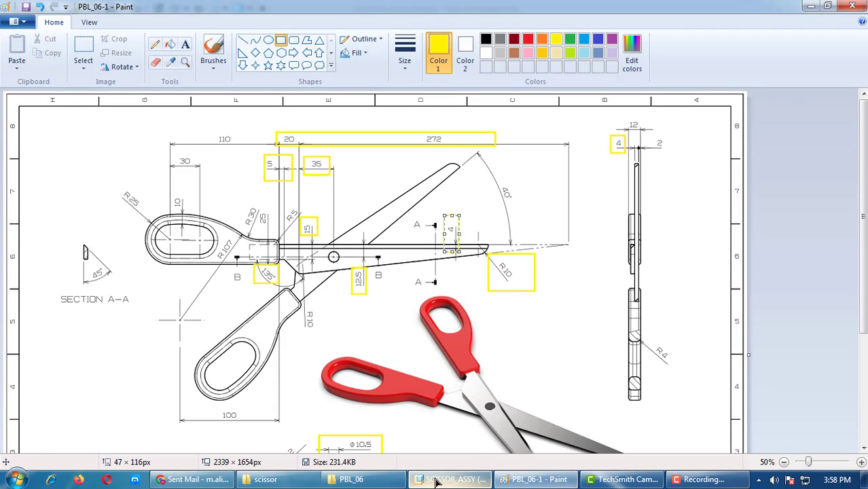
scroll(114, 205, "up", 1, "ctrl")
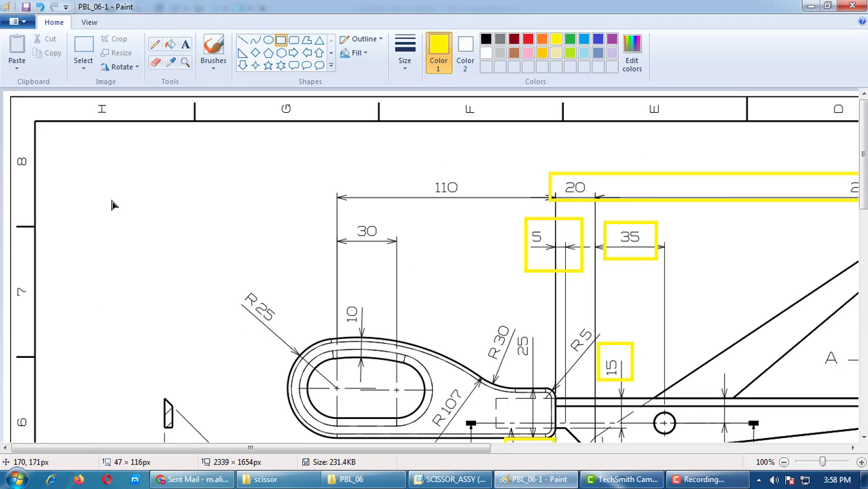
scroll(226, 246, "down", 1)
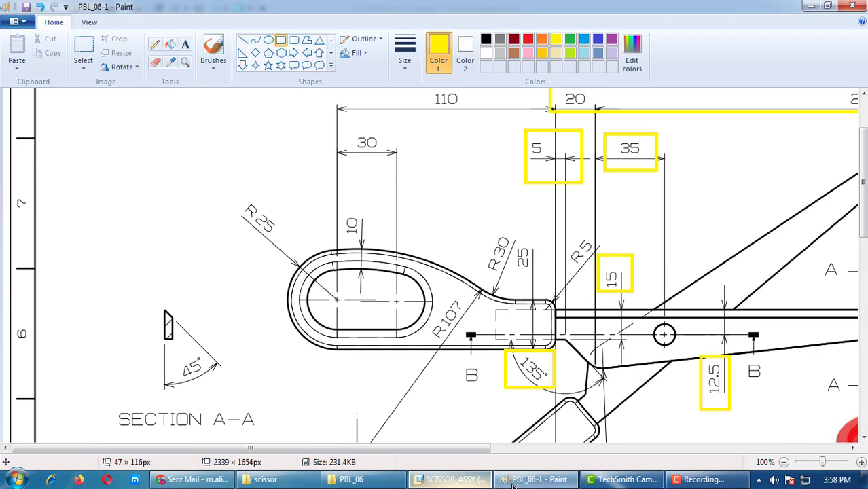
Step: Return to Creo and start an Extrude sketch for the grip on the selected blade face
left_click(452, 479)
mouse_move(461, 430)
middle_mouse_down()
mouse_move(436, 351)
mouse_move(265, 166)
middle_mouse_up()
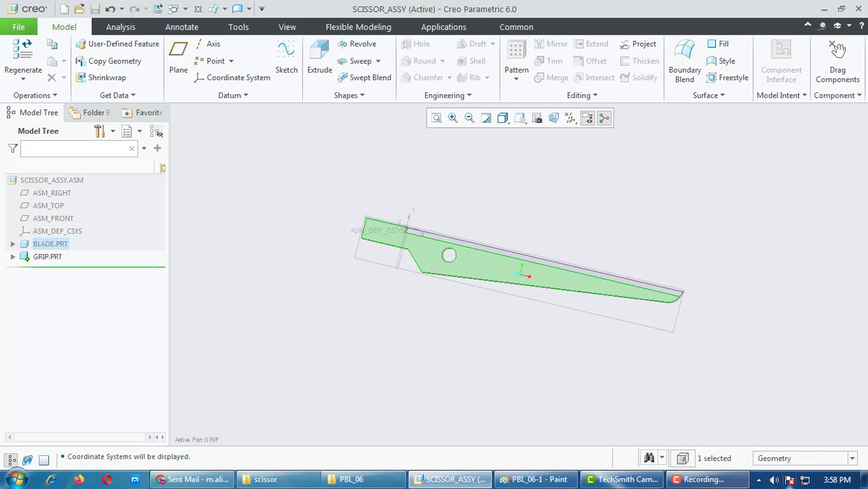
left_click(704, 480)
left_click(803, 433)
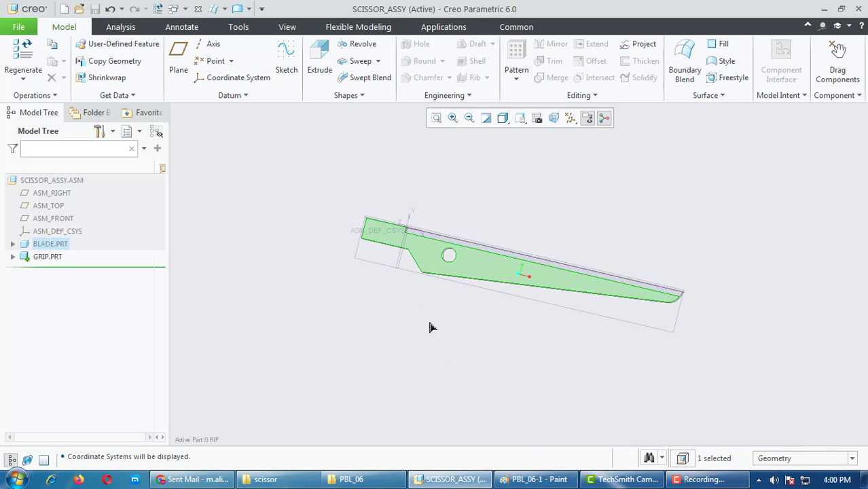
mouse_move(430, 328)
middle_mouse_down()
mouse_move(438, 349)
mouse_move(434, 324)
middle_mouse_up()
left_click(318, 44)
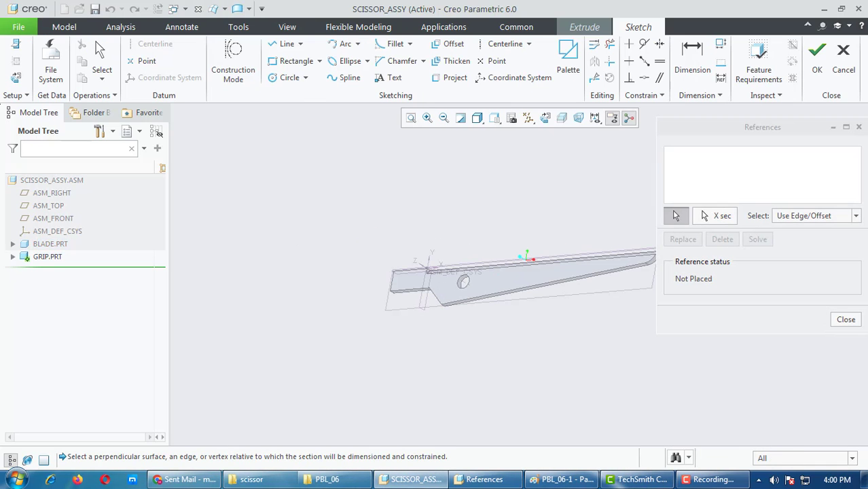
Step: Orient the view parallel to the sketch plane and add the ASM_RIGHT and ASM_TOP datum planes as references
left_click(16, 78)
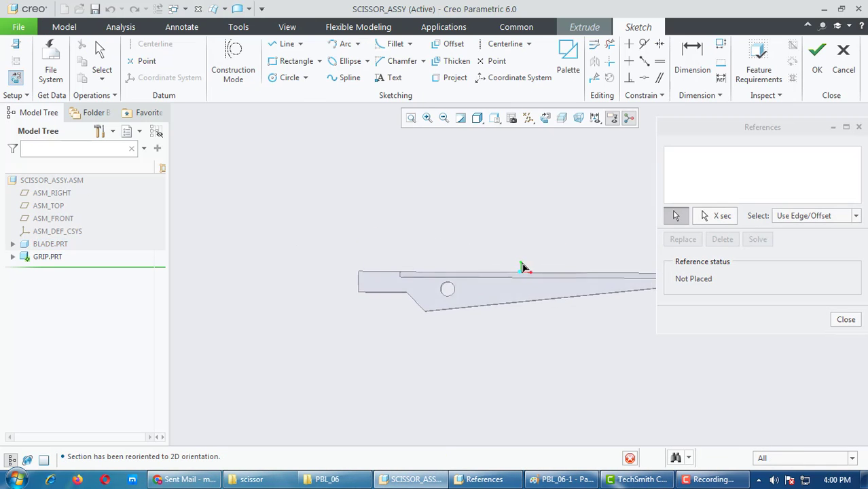
middle_click_drag(499, 266, 477, 298)
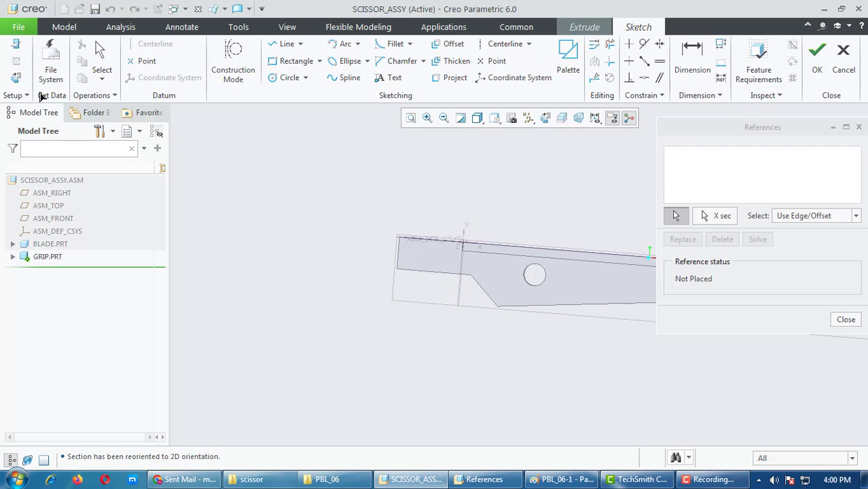
left_click(17, 77)
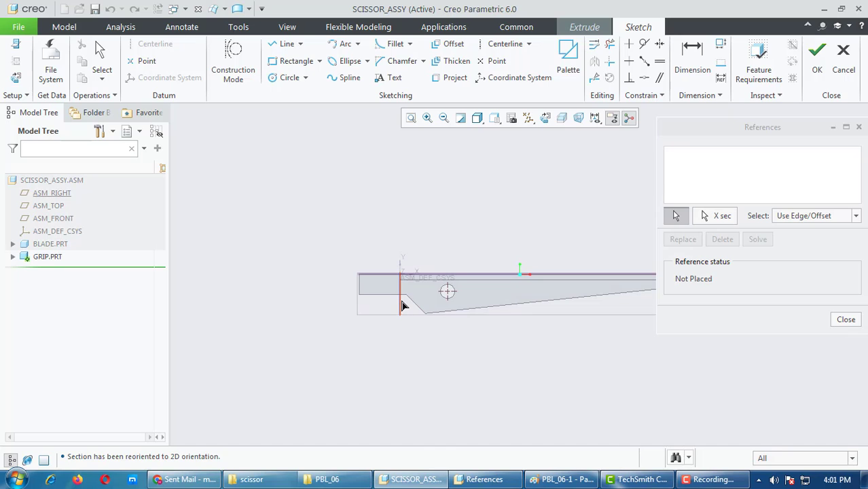
left_click(400, 306)
left_click(307, 284)
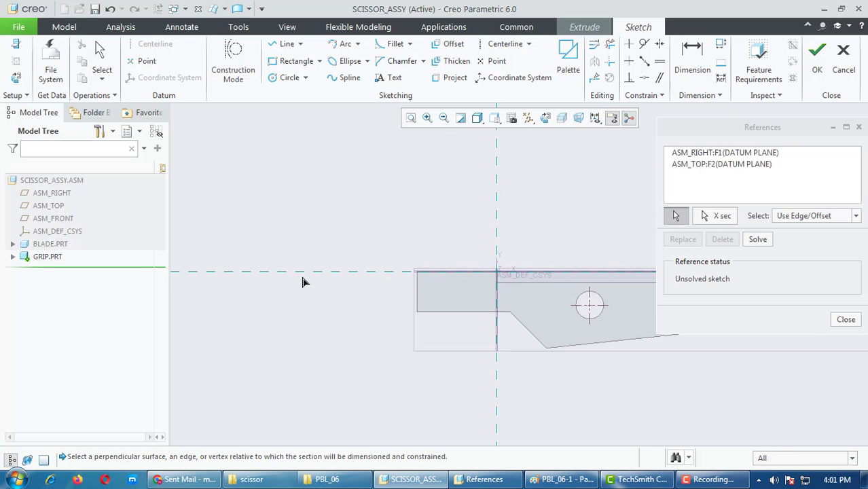
Step: Finish the sketch references, switch to the reference drawing in Paint and box the 25 grip height dimension in yellow
middle_click(457, 313)
middle_click(458, 314)
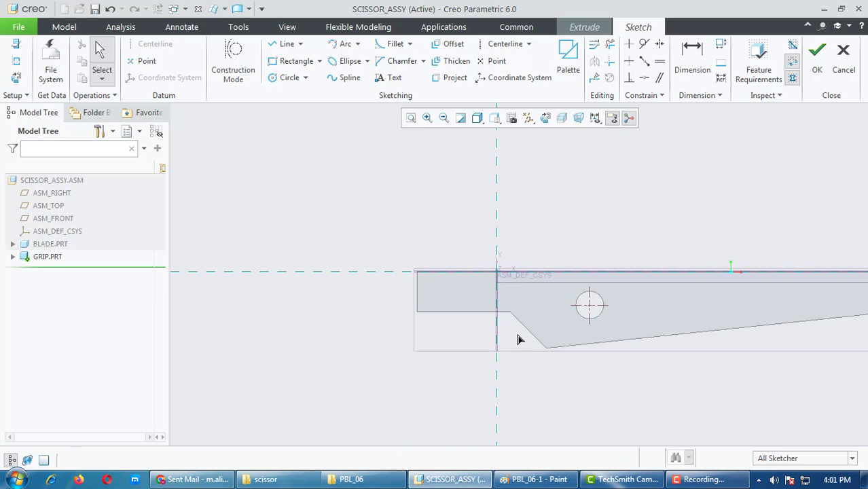
left_click(520, 478)
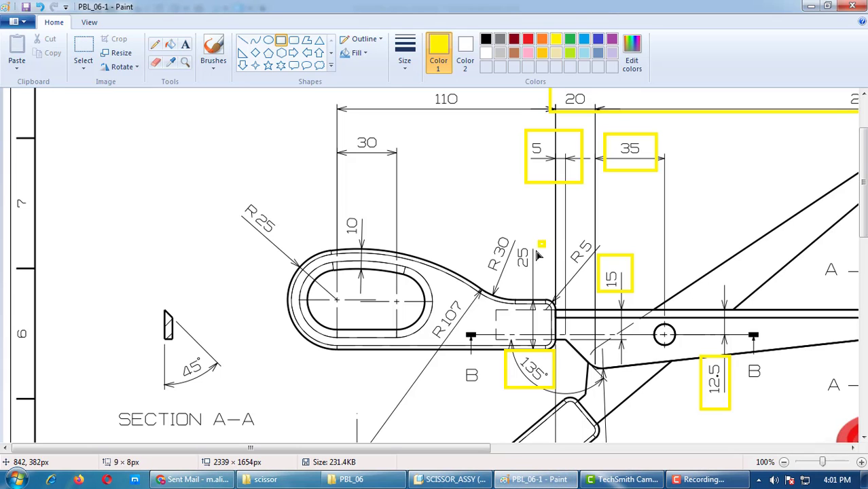
left_click_drag(545, 241, 512, 278)
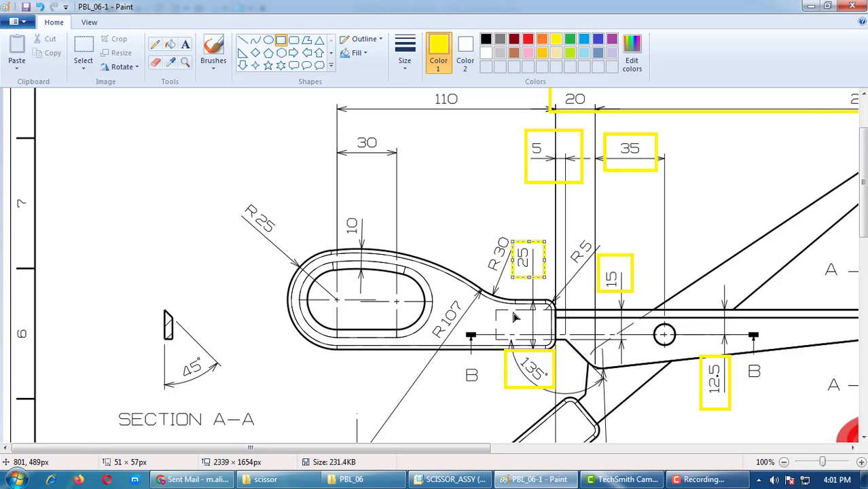
Step: Examine the grip's side view and section in the drawing and box the R25 dimension in yellow
scroll(515, 318, "down", 2)
scroll(514, 315, "up", 2)
scroll(516, 320, "down", 2)
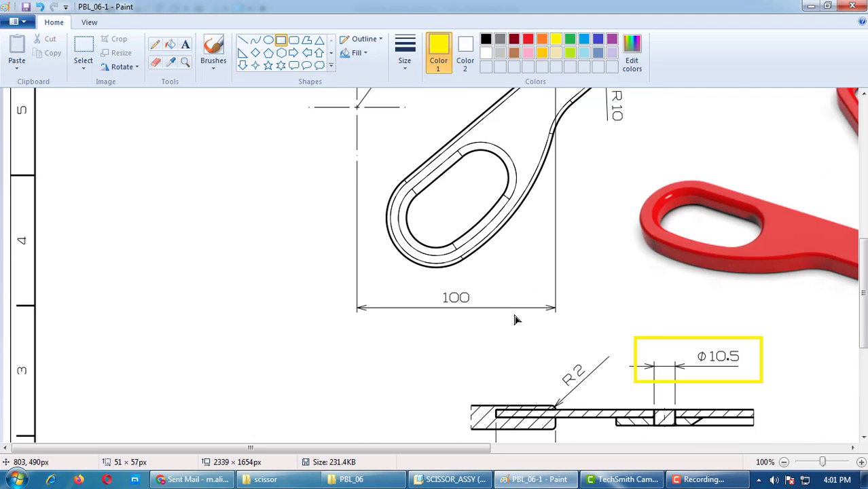
scroll(515, 319, "down", 2)
scroll(515, 320, "up", 5)
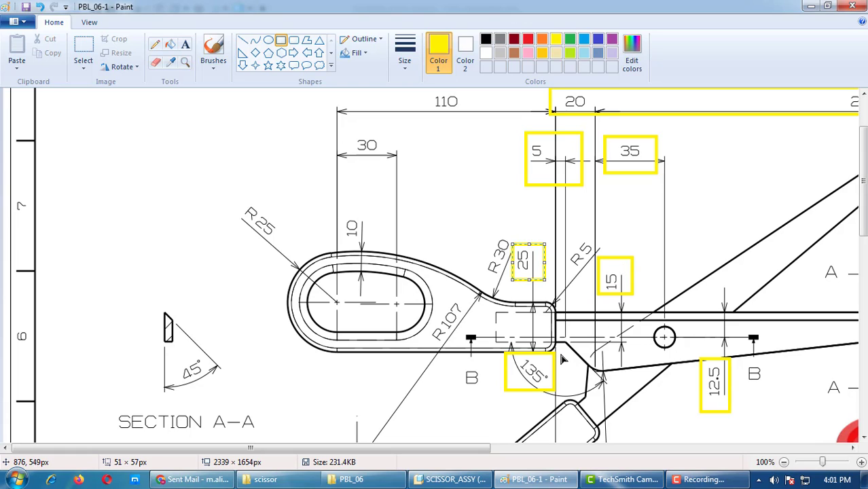
scroll(428, 236, "up", 3)
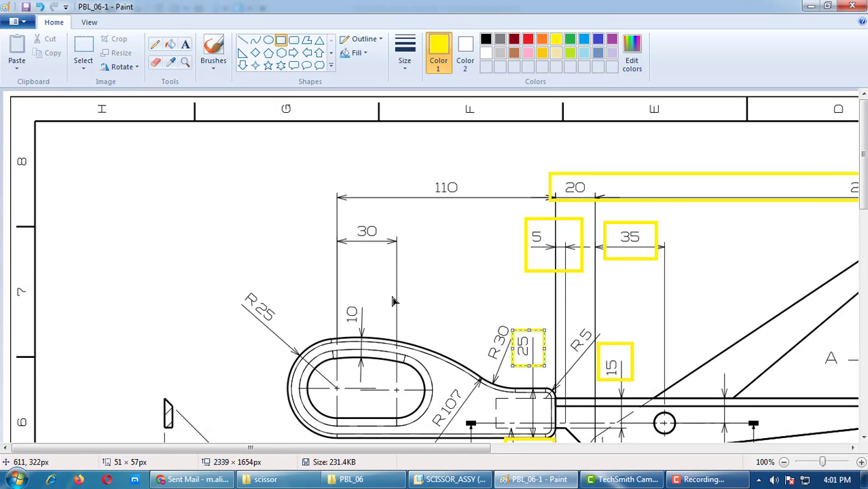
scroll(393, 301, "down", 3)
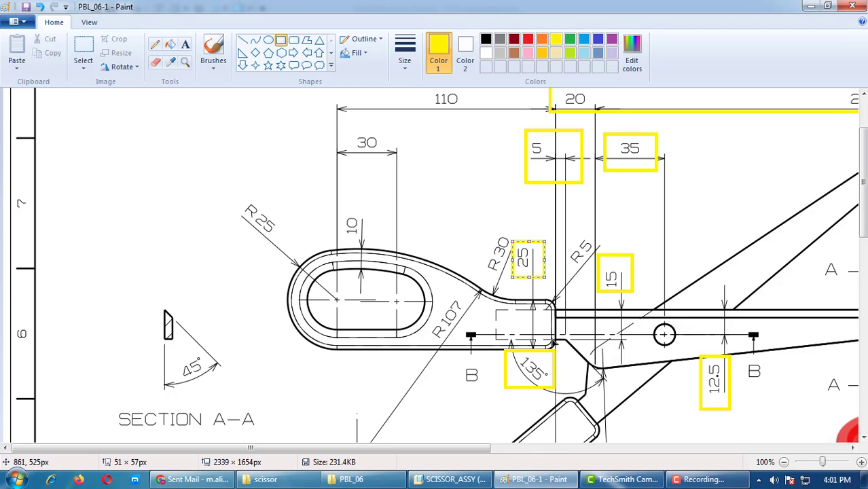
mouse_move(283, 191)
left_mouse_down()
mouse_move(273, 256)
mouse_move(237, 257)
left_mouse_up()
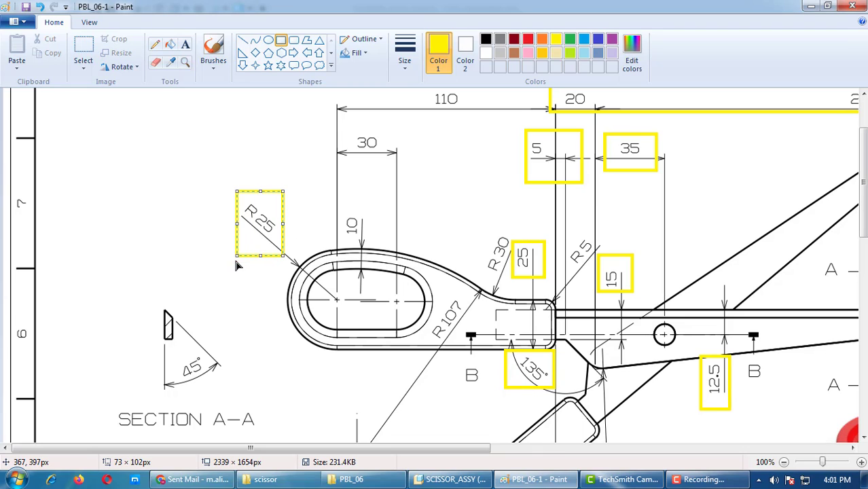
Step: Return to Creo and project the short vertical end edge of the blade's tang into the sketch
left_click(466, 481)
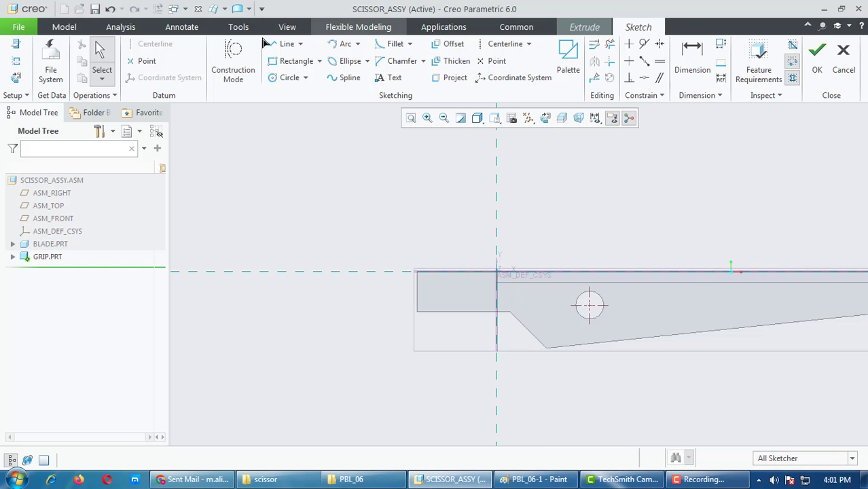
left_click(454, 77)
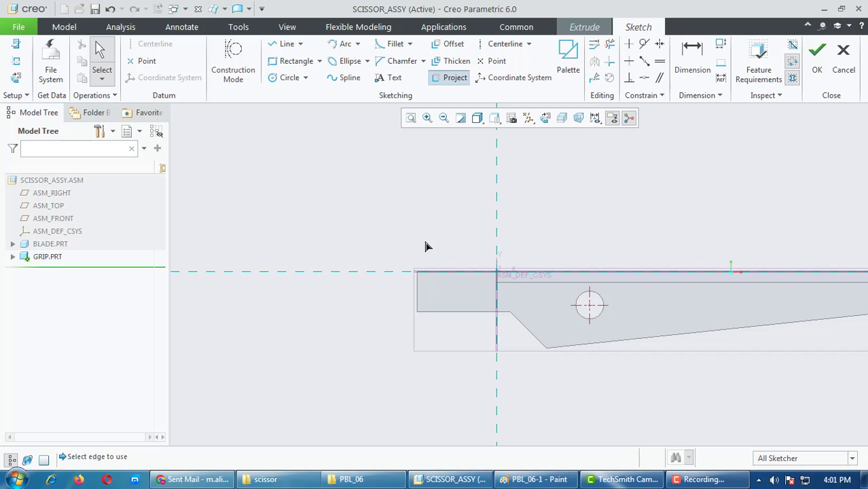
left_click(417, 299)
middle_click(421, 351)
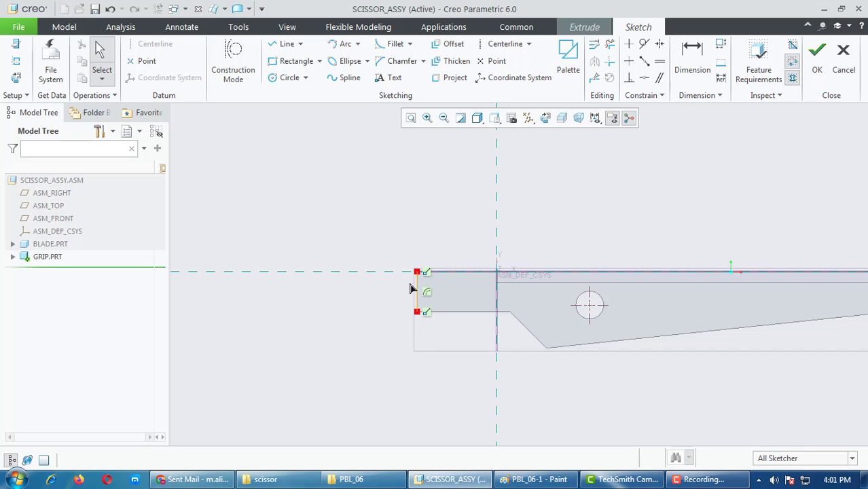
Step: Draw a horizontal centerline through the midpoint of the projected end edge and remove the projected line
left_click(505, 43)
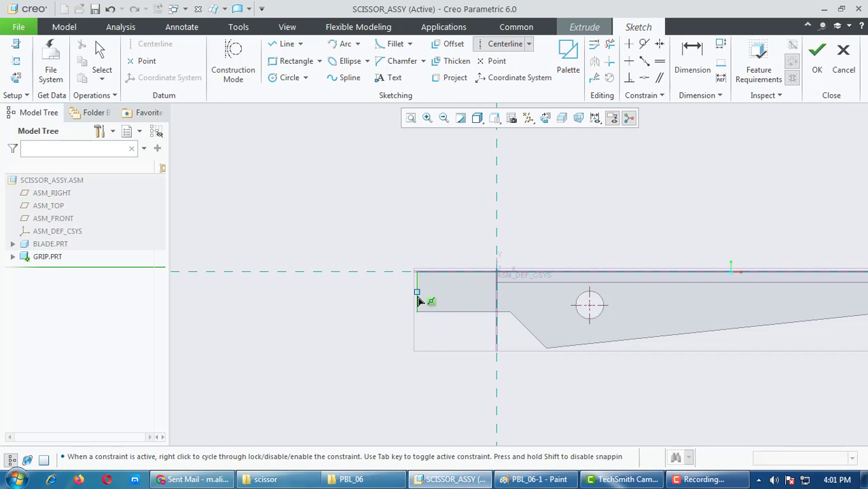
left_click(417, 292)
left_click(475, 294)
middle_click(420, 303)
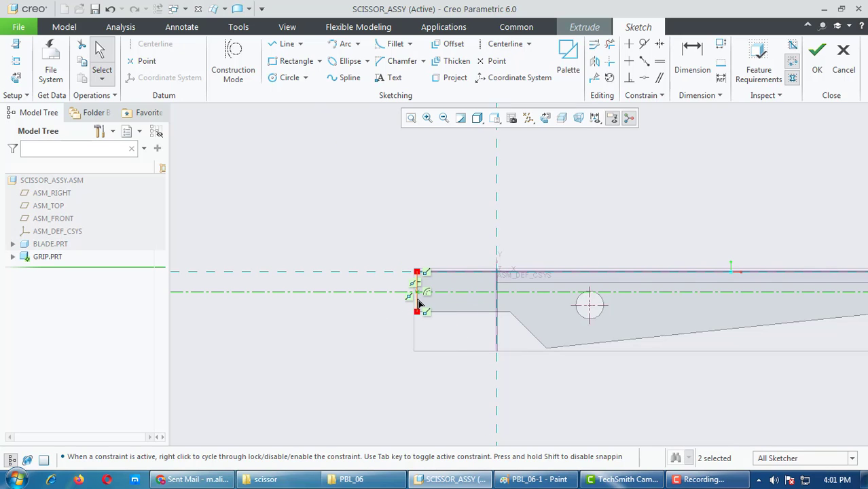
left_click(416, 292, "ctrl")
left_click(424, 329)
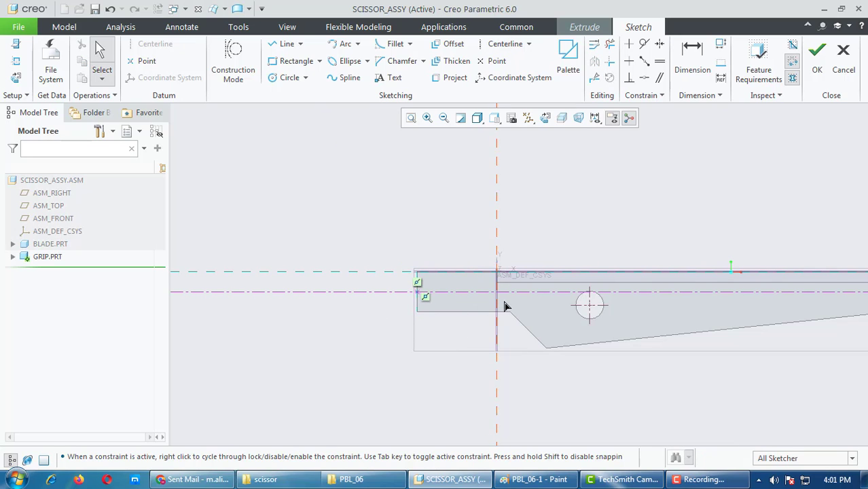
Step: Sketch a rectangle about 85 long and 25 high around the tang, with its right side on the ASM_RIGHT reference
scroll(505, 306, "down", 2)
left_click(296, 60)
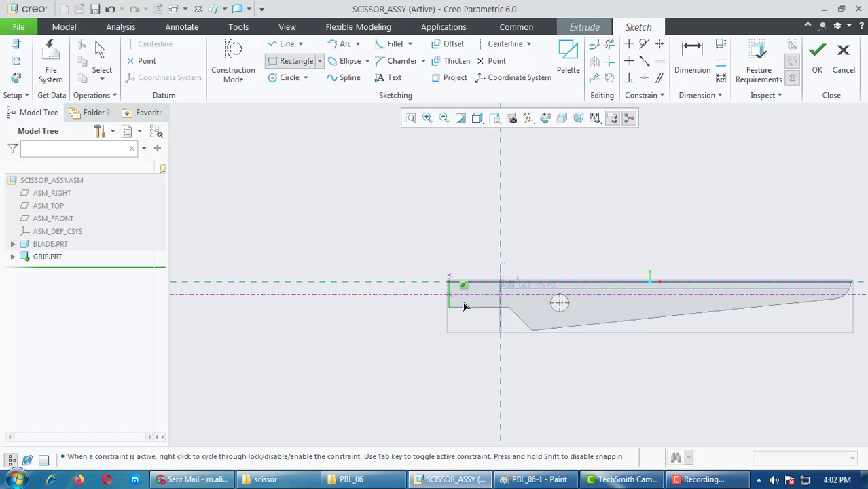
left_click(500, 270)
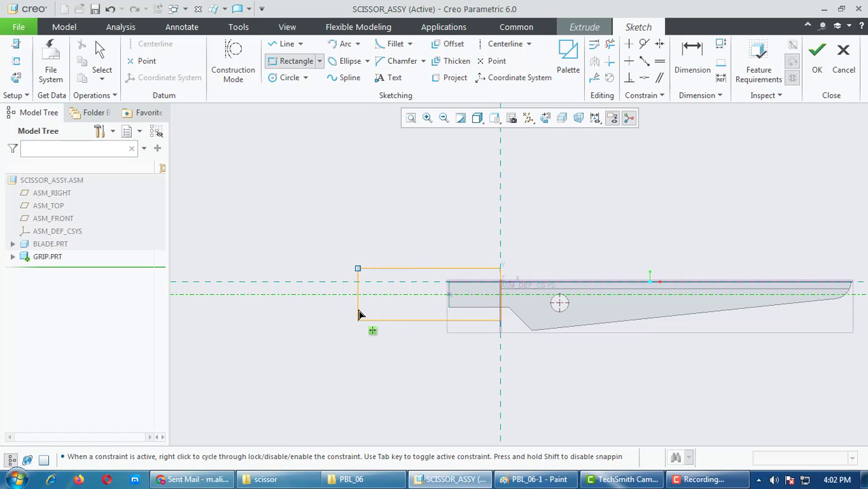
scroll(351, 317, "up", 4)
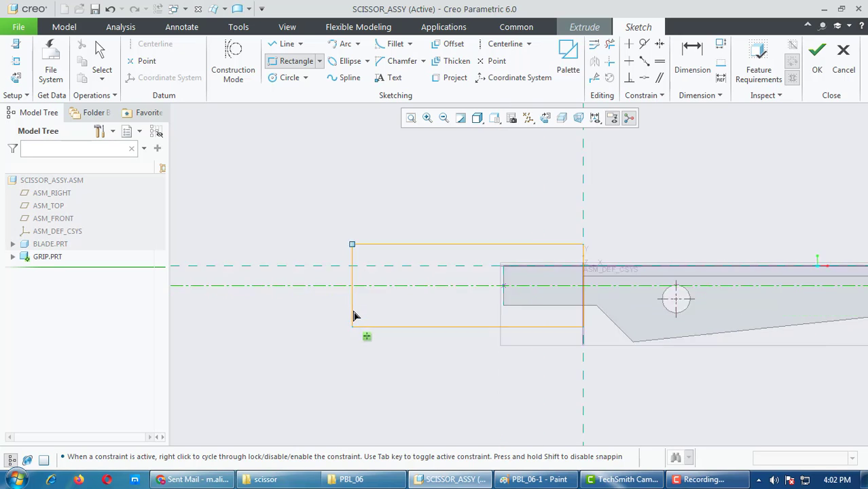
left_click(358, 309)
middle_click(384, 358)
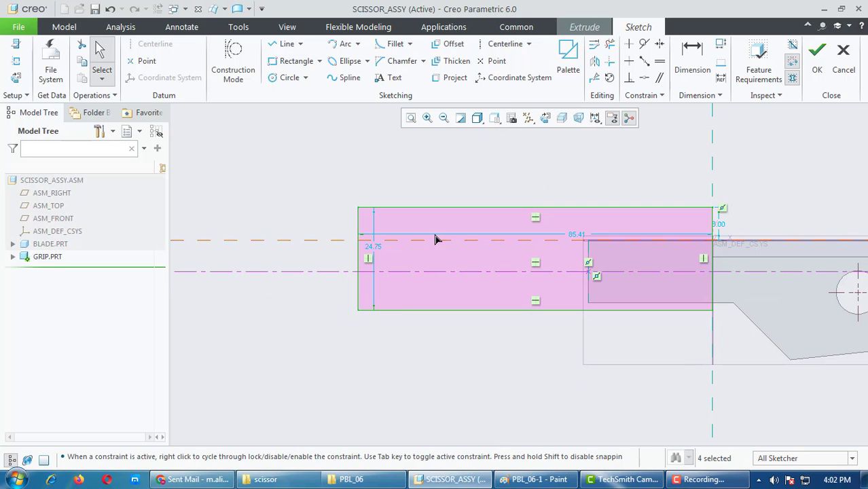
Step: Remove the horizontal ASM_TOP reference from the sketch and set the rectangle's height to 25
left_click(346, 241)
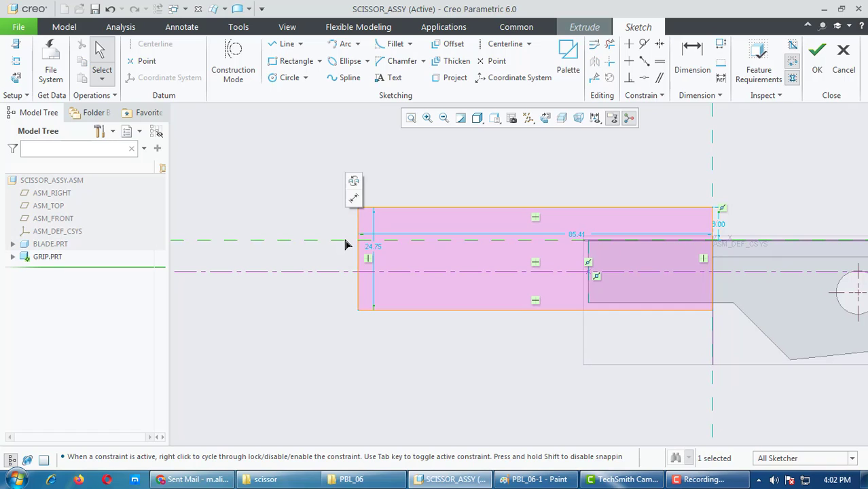
key("Delete")
double_click(382, 250)
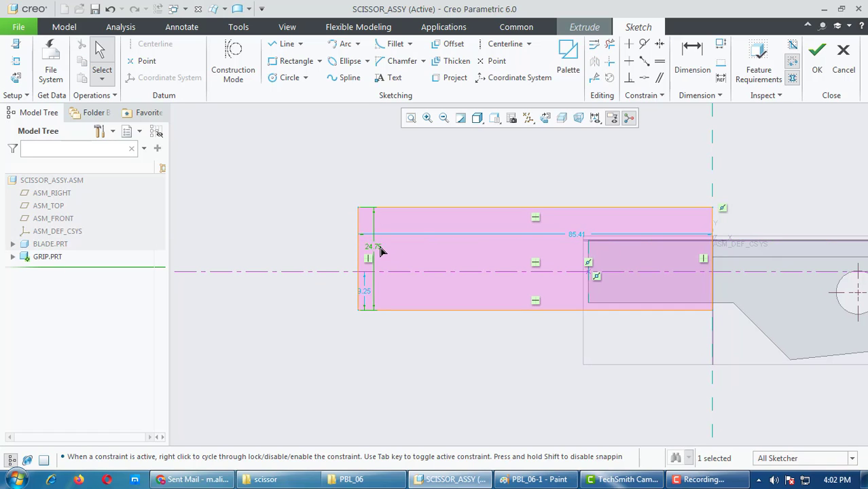
type("25")
key("Return")
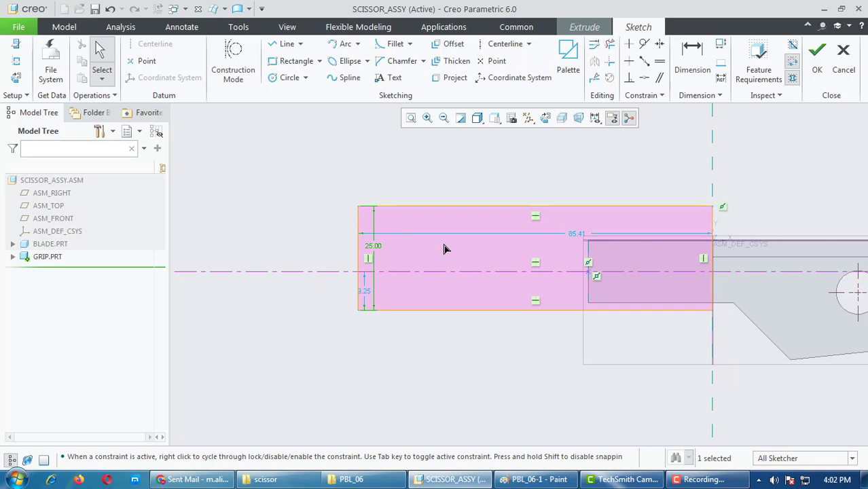
Step: Set the distance from the centerline to the rectangle's lower edge to 25/2
double_click(366, 296)
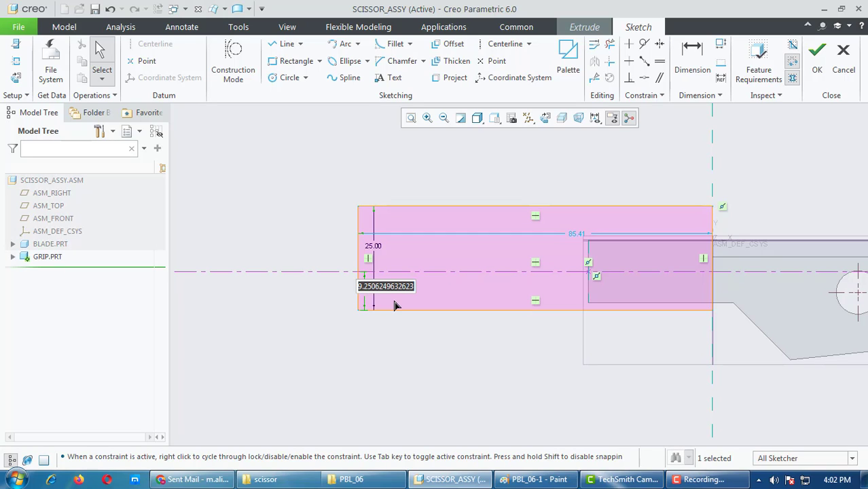
type("25/2")
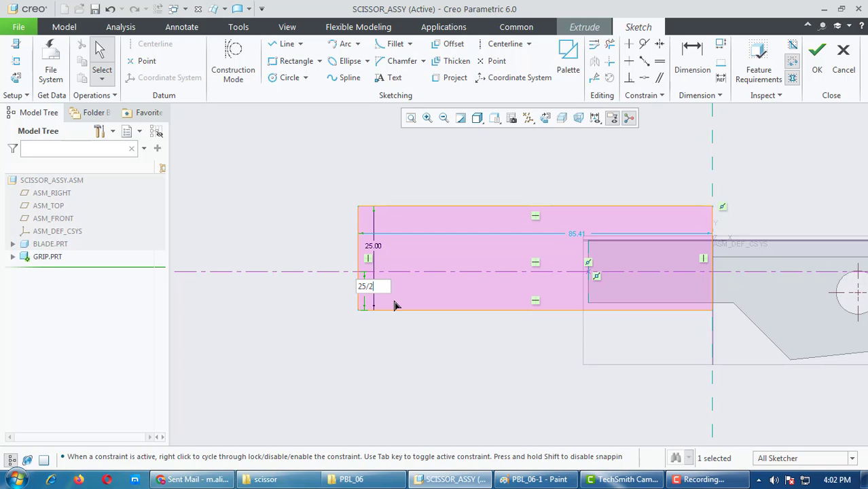
key("Return")
scroll(569, 320, "up", 3)
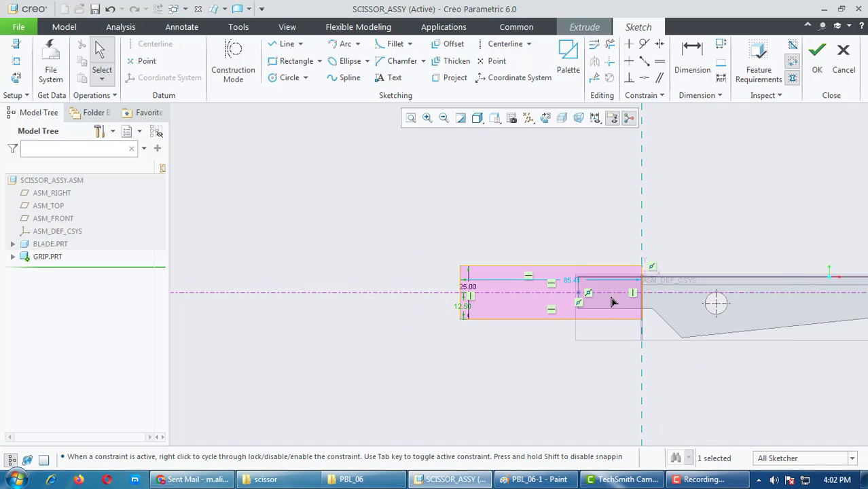
scroll(612, 293, "down", 1)
Step: Switch to the reference drawing in Paint and box the 110 grip length dimension in yellow
left_click(535, 482)
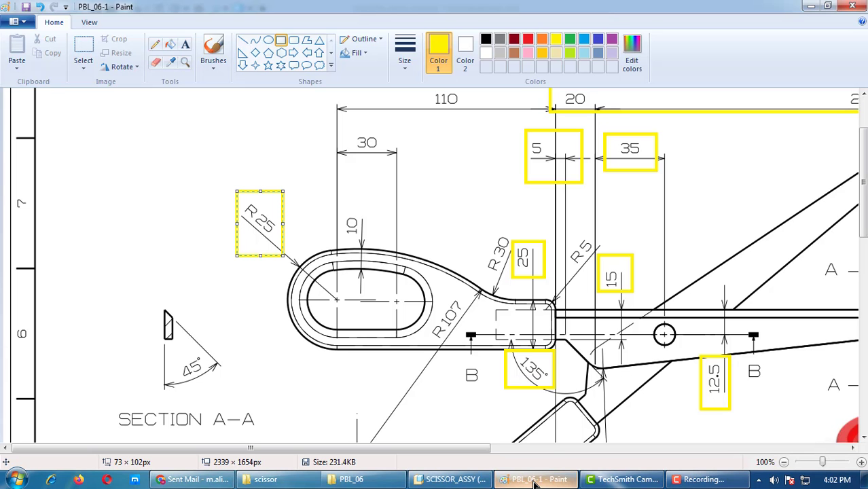
left_click(534, 483)
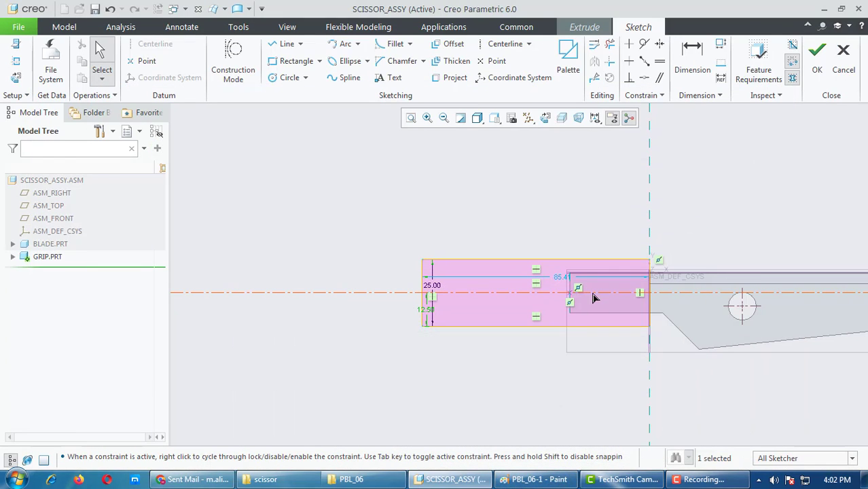
left_click(509, 483)
scroll(476, 320, "up", 3)
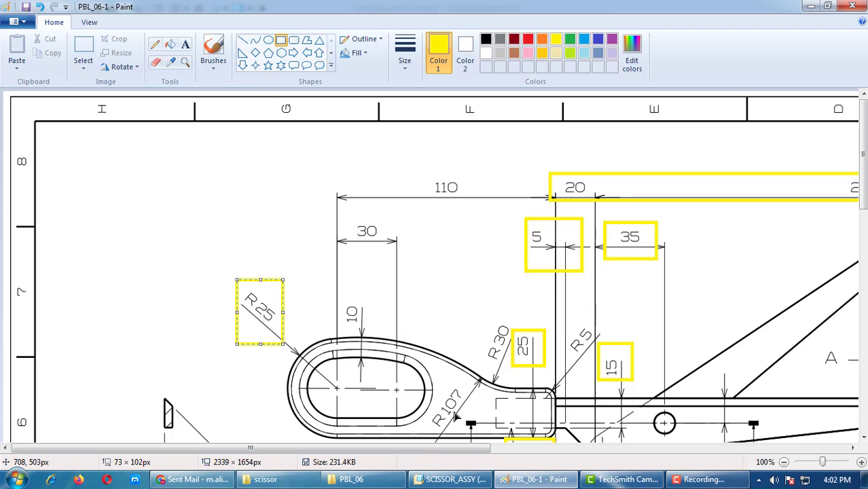
left_click_drag(493, 154, 392, 232)
scroll(401, 381, "down", 3)
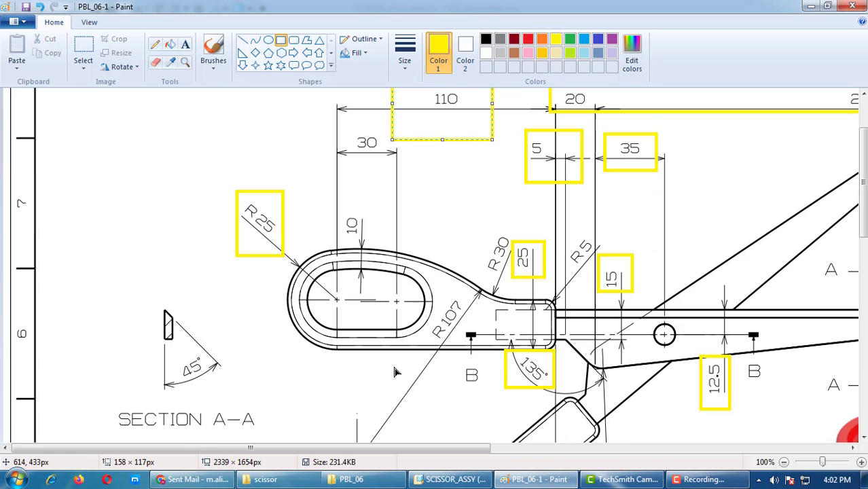
Step: Return to Creo and set the rectangle's length to 110
left_click(537, 480)
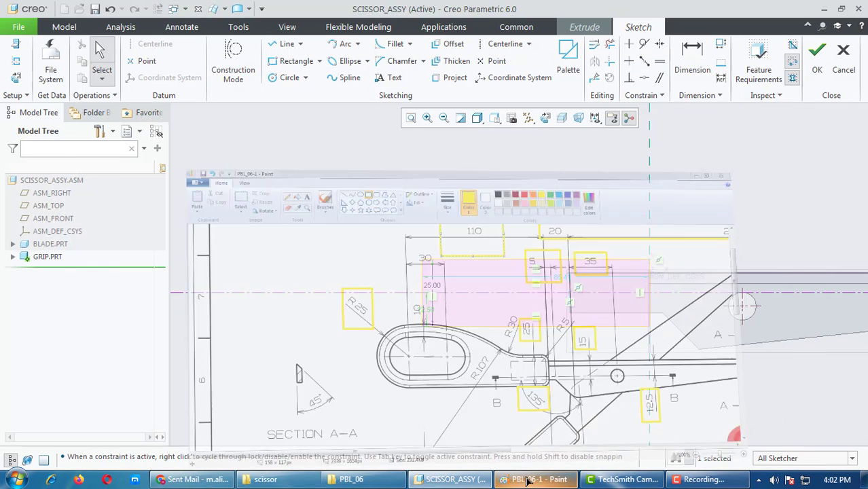
double_click(560, 279)
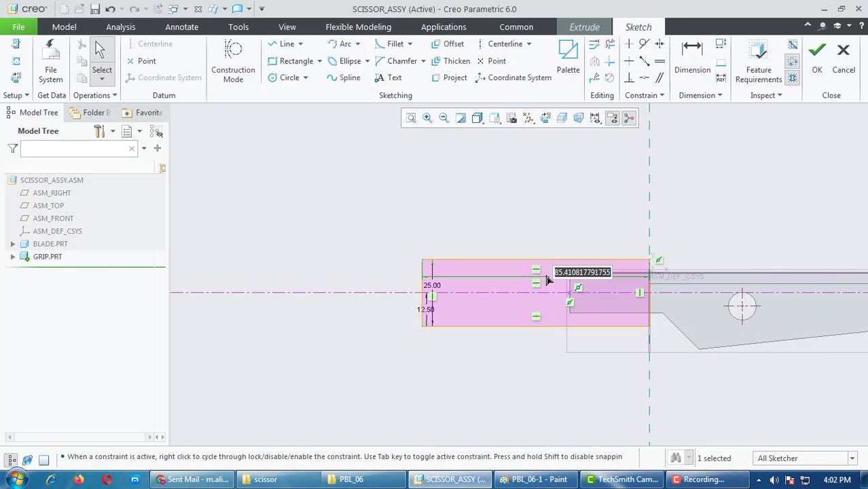
type("110")
key("Return")
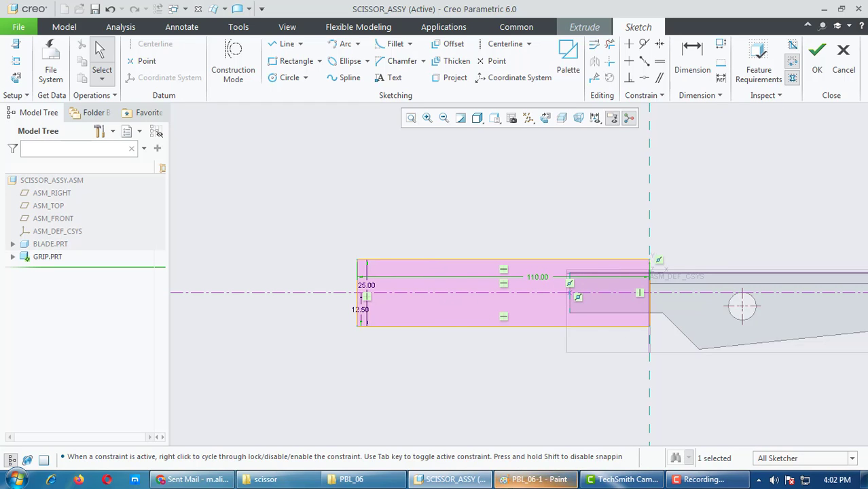
Step: Mark the distance from the grip's R25 centre down to its lower edge on the Paint drawing, and return to Creo
left_click(526, 480)
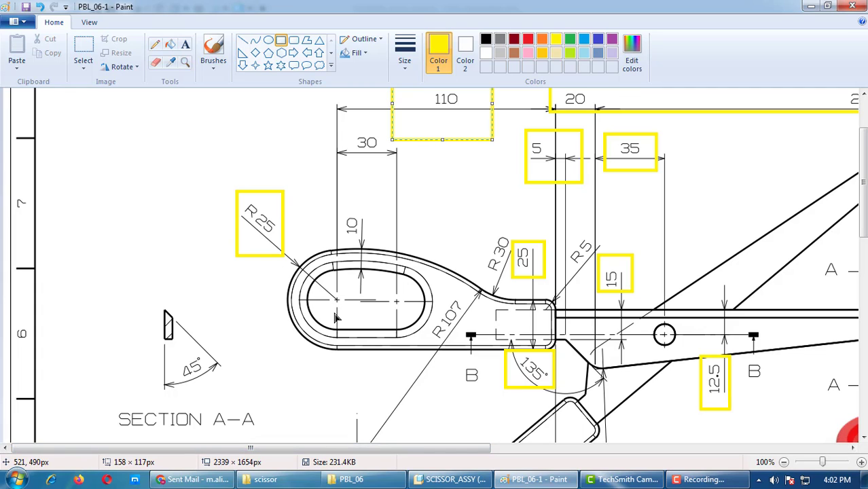
left_click_drag(336, 302, 341, 353)
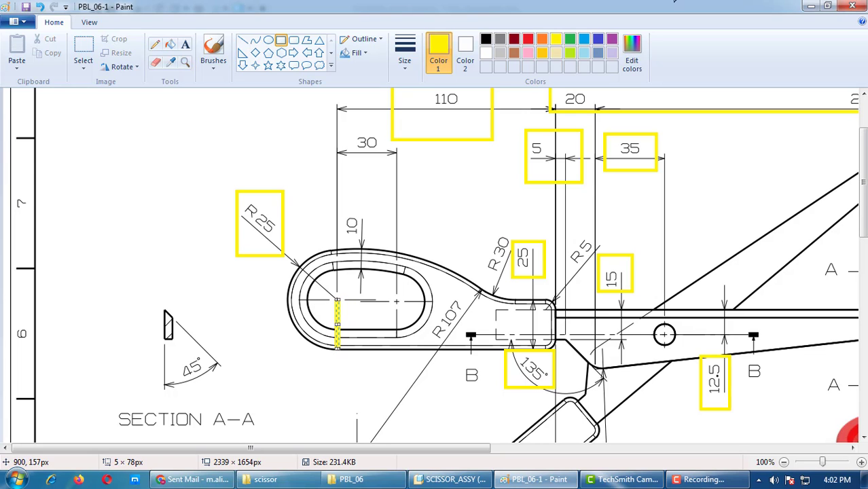
left_click(810, 6)
Step: Delete the rectangle's upper edge and confirm the height dimension of its left edge as 25
left_click(520, 261)
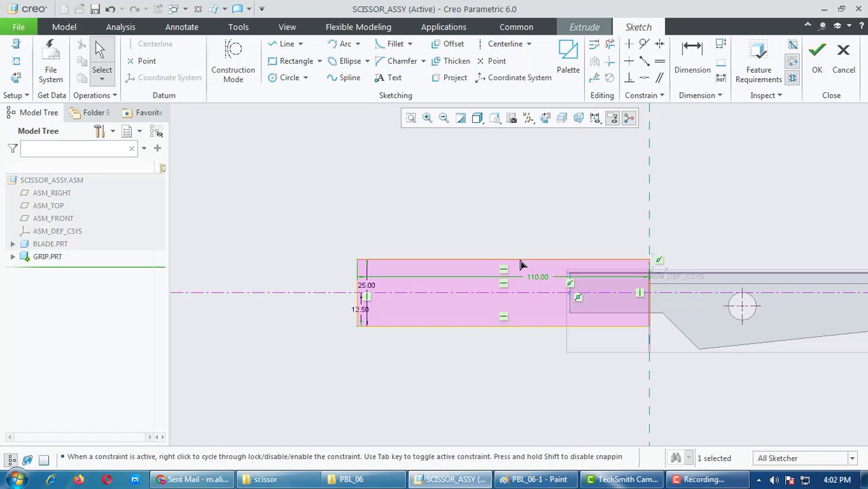
key("Delete")
double_click(368, 288)
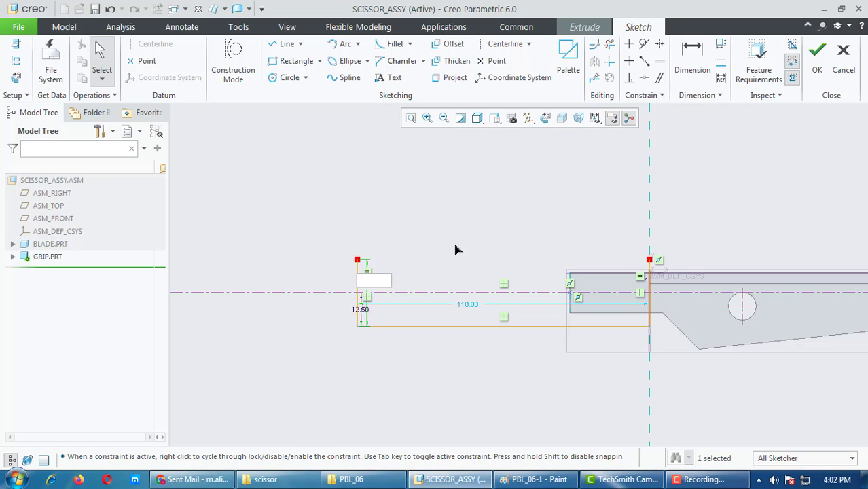
key("Return")
scroll(378, 310, "up", 2)
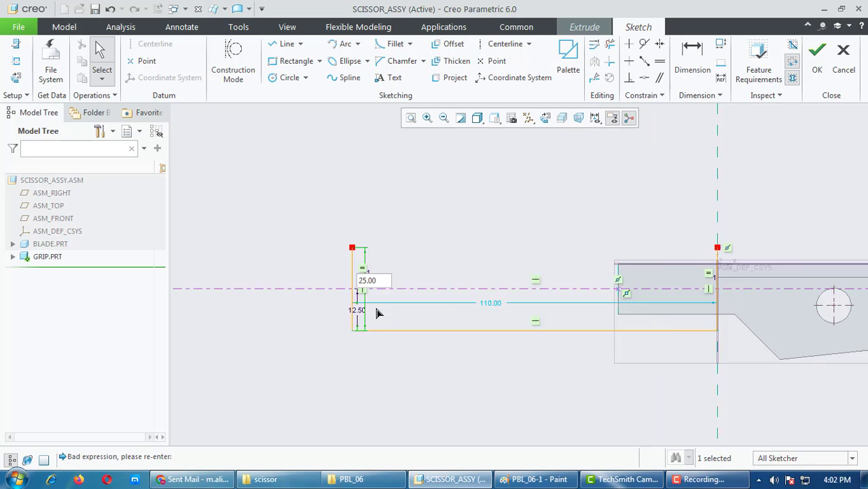
left_click(429, 275)
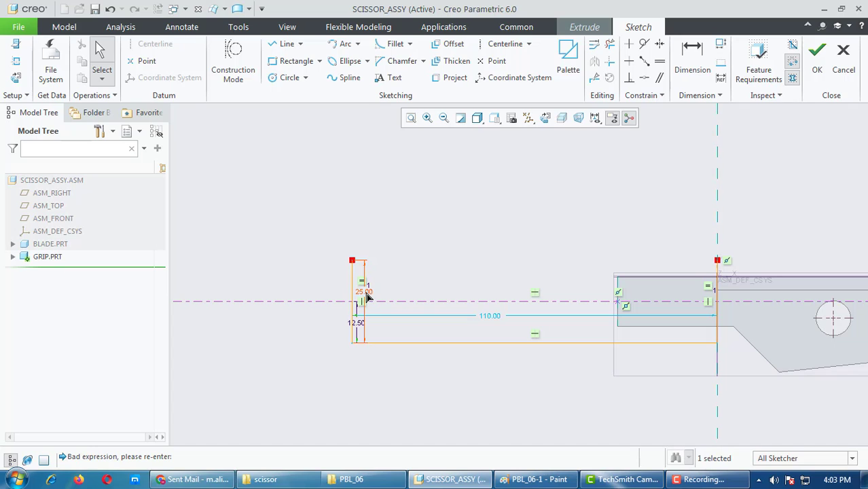
Step: Draw a circle centred on the midpoint of the left vertical edge, passing through that edge's lower end
left_click(274, 78)
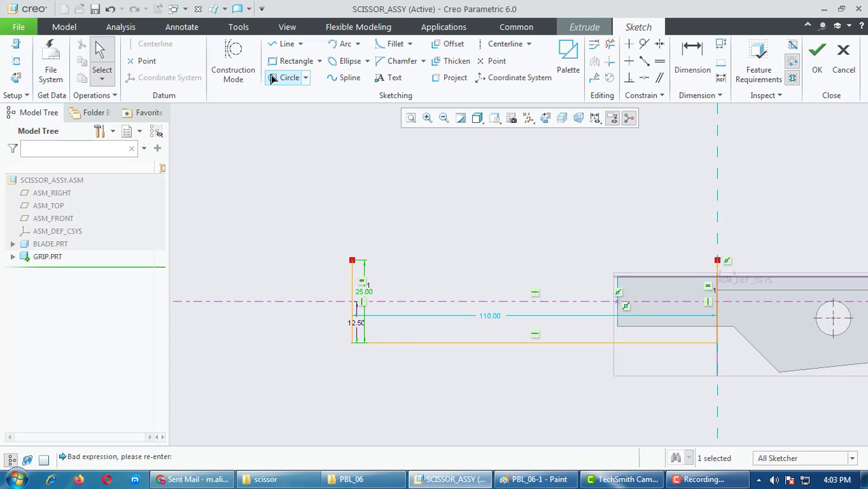
left_click(352, 302)
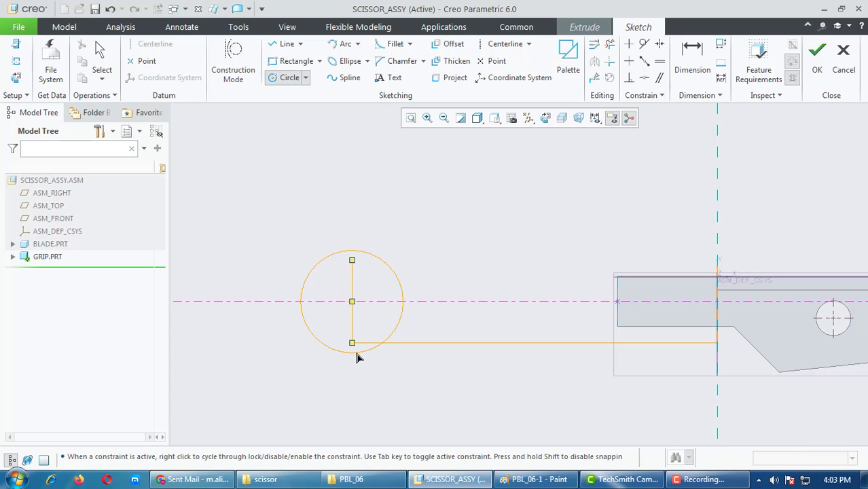
left_click(359, 347)
middle_click(316, 290)
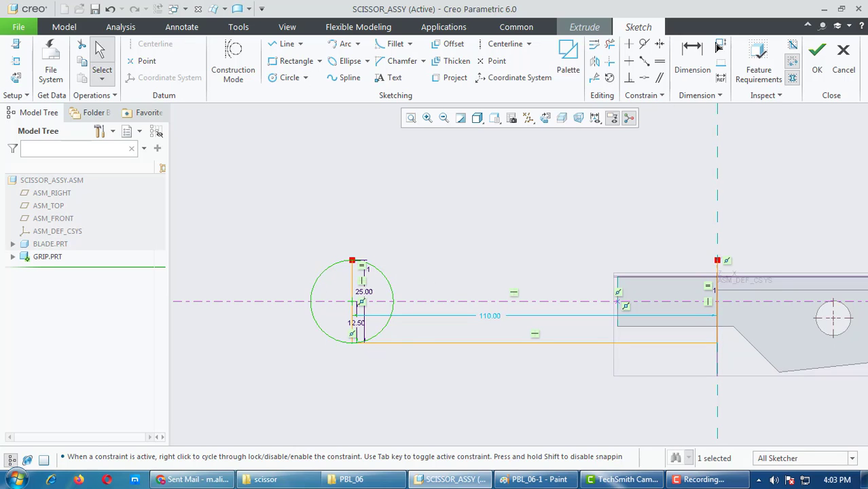
Step: Try to add a radius dimension to the midpoint-centred circle, and delete the circle
left_click(707, 53)
left_click(324, 272)
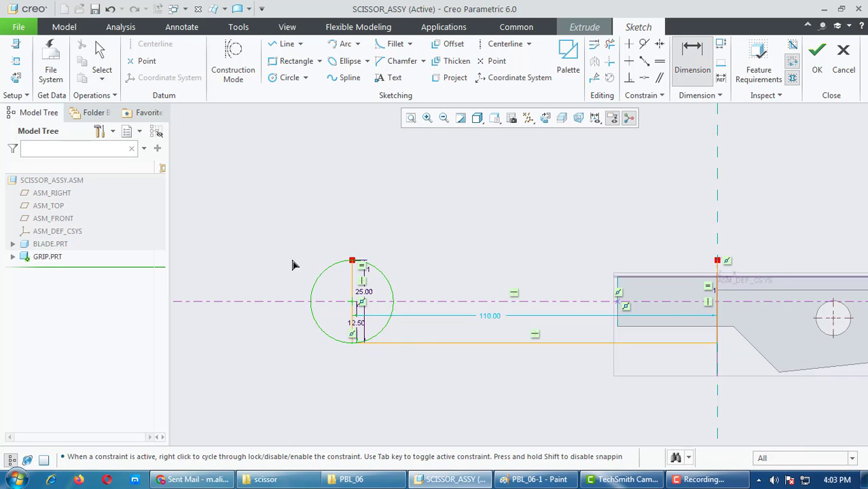
middle_click(286, 245)
middle_click(354, 275)
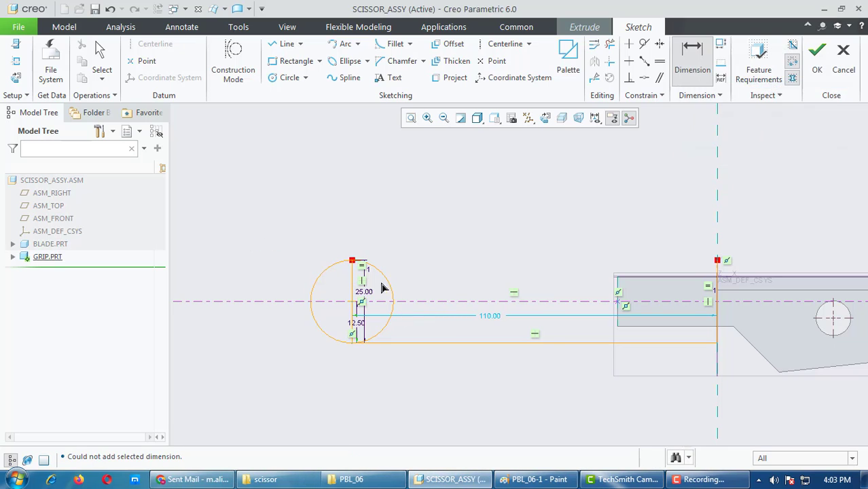
left_click(392, 291)
middle_click(408, 277)
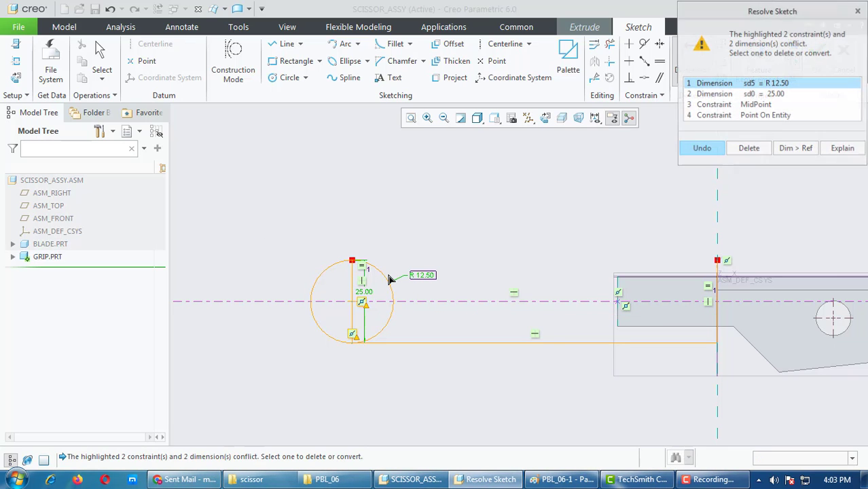
middle_click(391, 273)
middle_click(391, 272)
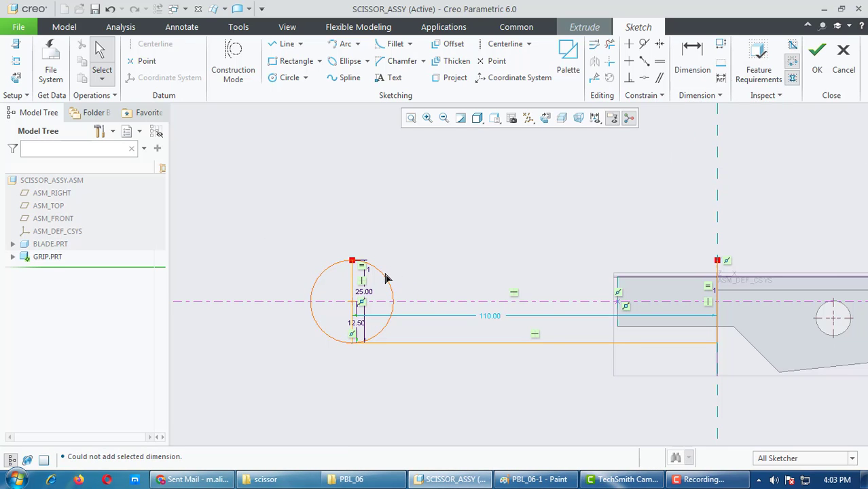
left_click(385, 274)
key("Delete")
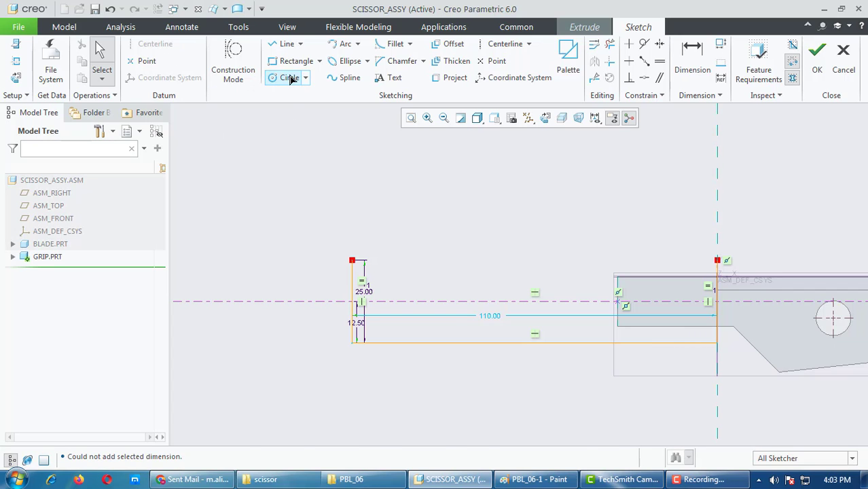
Step: Draw a circle centred on the upper end of the left vertical edge, passing through that edge's lower end
left_click(289, 78)
left_click(352, 261)
left_click(360, 347)
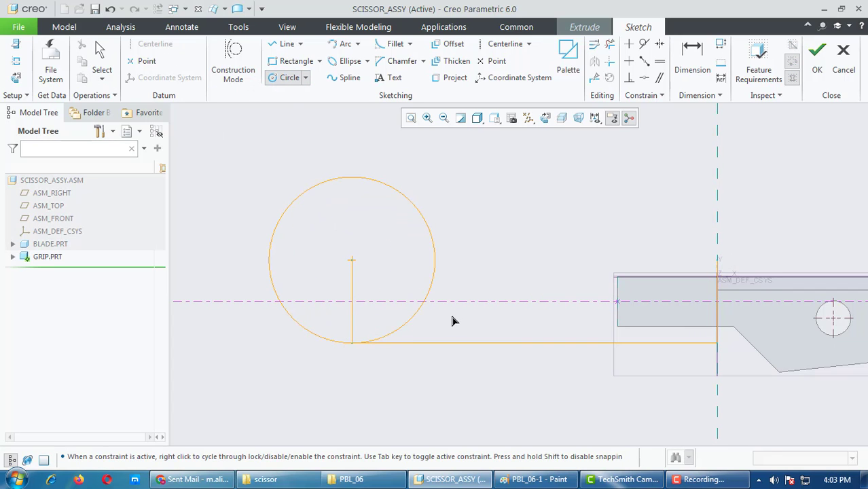
middle_click(394, 320)
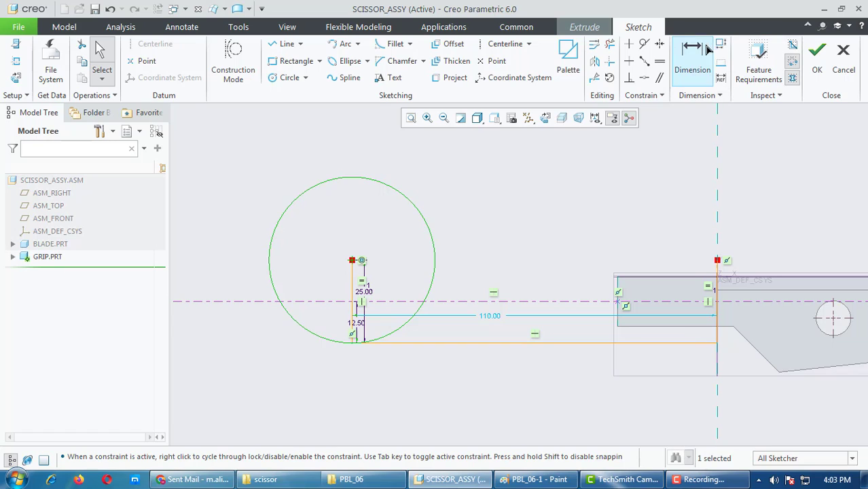
Step: Try to add a radius dimension to the circle at the grip's left end, and undo the conflicting dimension
left_click(692, 64)
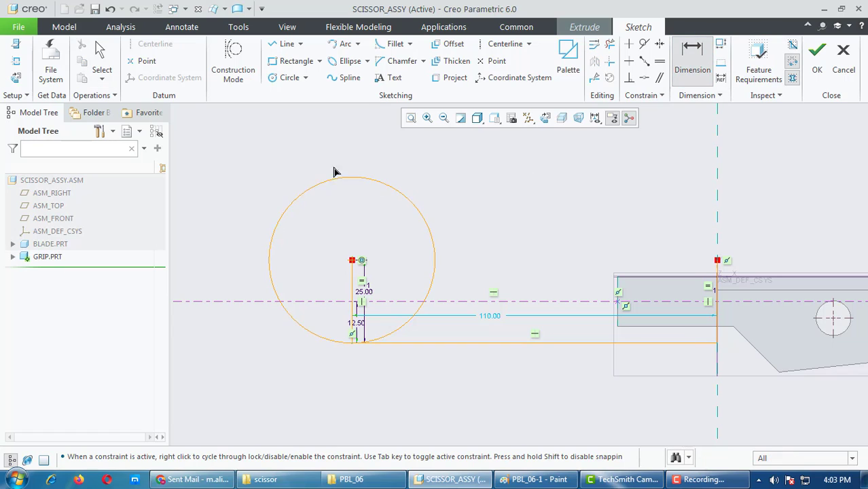
left_click(292, 199)
middle_click(238, 189)
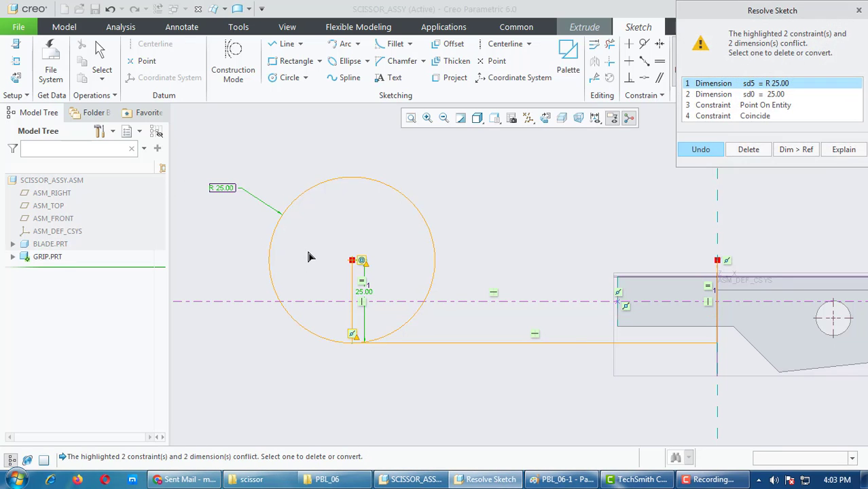
key("Return")
Step: Switch to the reference drawing in Paint and box the R107 radius dimension in yellow
scroll(358, 230, "down", 3)
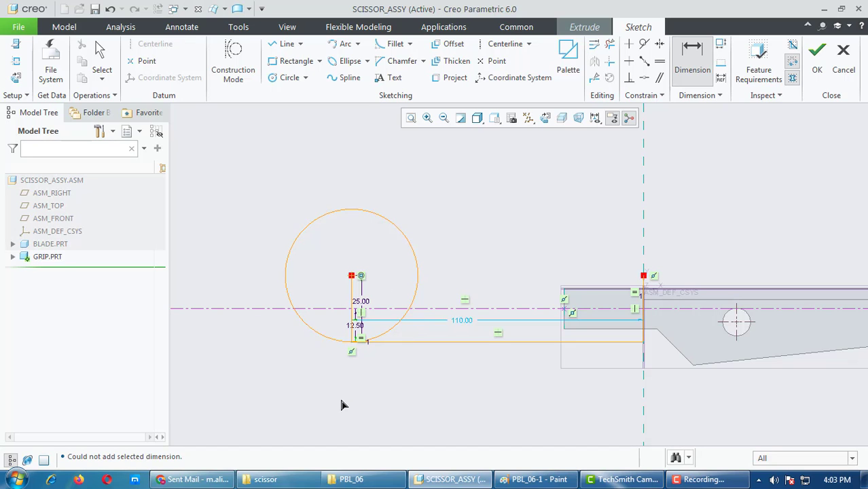
scroll(321, 388, "down", 1)
scroll(577, 266, "up", 1)
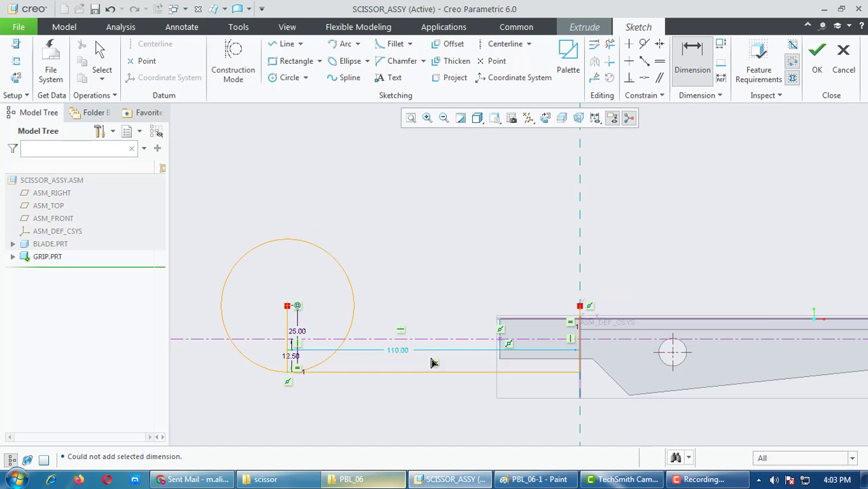
scroll(431, 363, "down", 1)
key("alt+Tab")
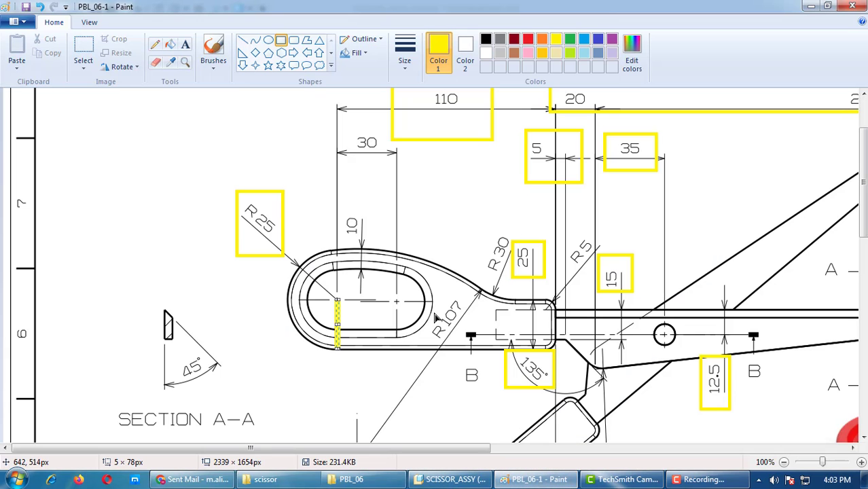
scroll(446, 271, "down", 2)
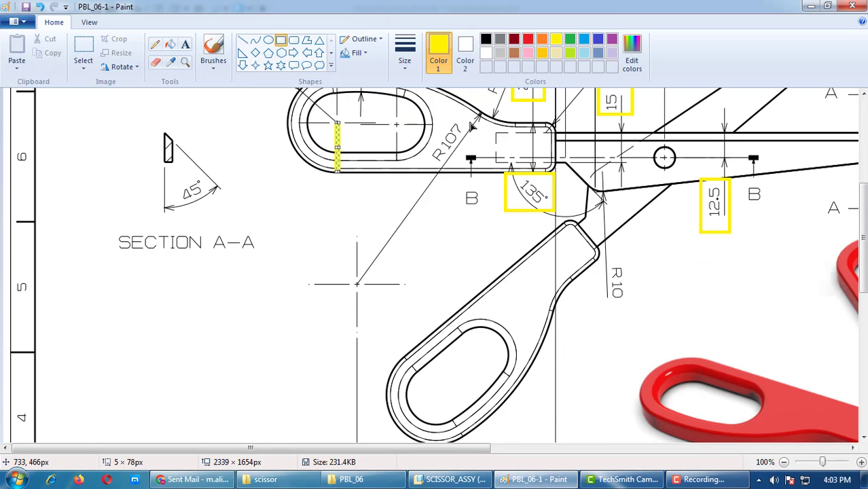
left_click_drag(472, 123, 409, 176)
scroll(503, 258, "up", 2)
scroll(524, 264, "down", 1)
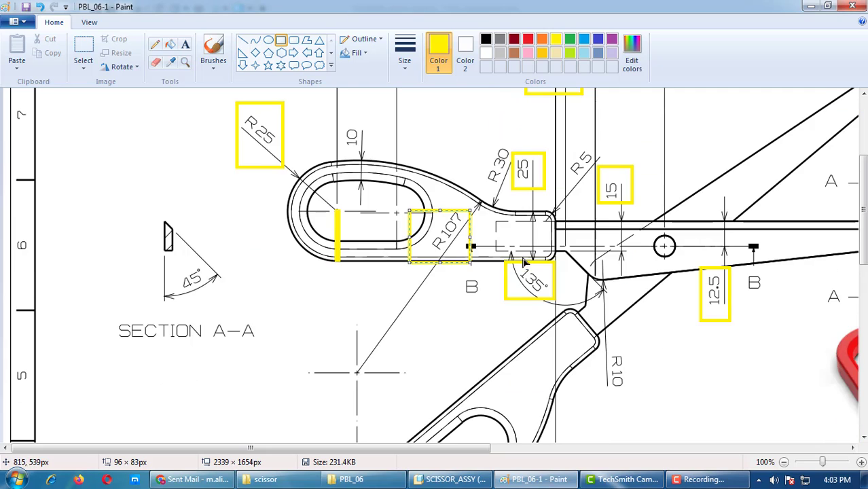
Step: Box the 100 distance dimension below the lower handle in yellow, and return to Creo
scroll(475, 367, "down", 2)
mouse_move(494, 369)
left_mouse_down()
mouse_move(468, 402)
mouse_move(424, 411)
left_mouse_up()
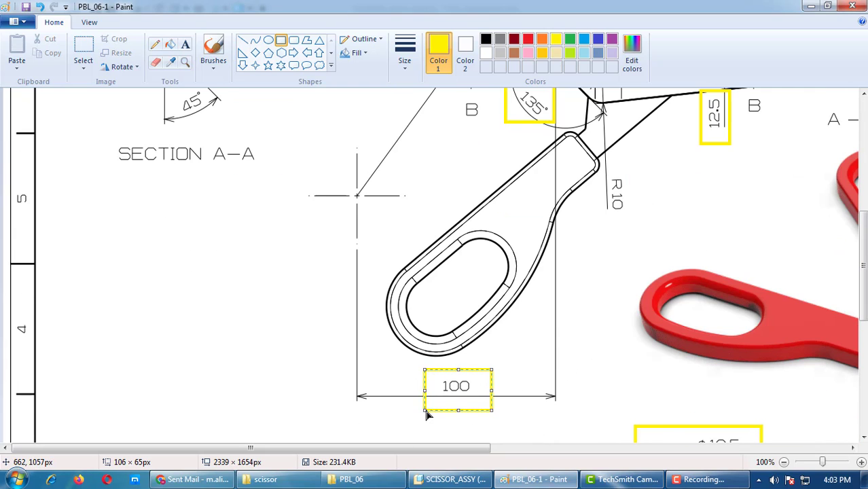
scroll(430, 394, "up", 3)
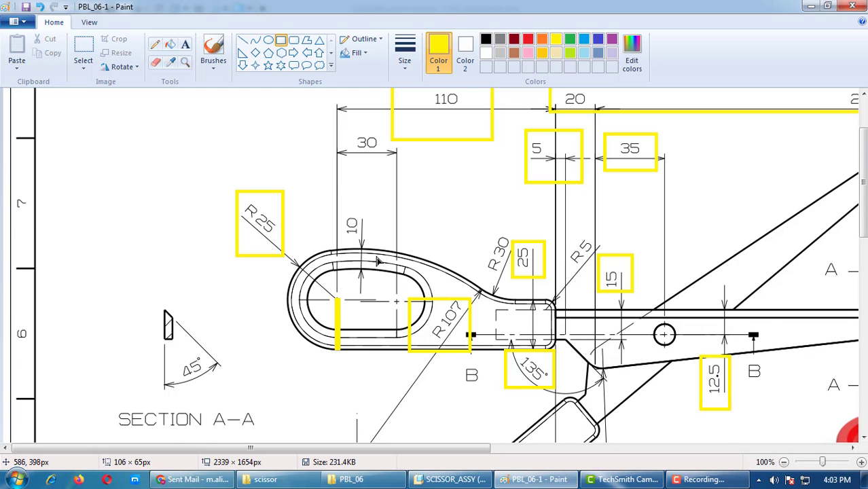
scroll(362, 258, "up", 3)
left_click(808, 6)
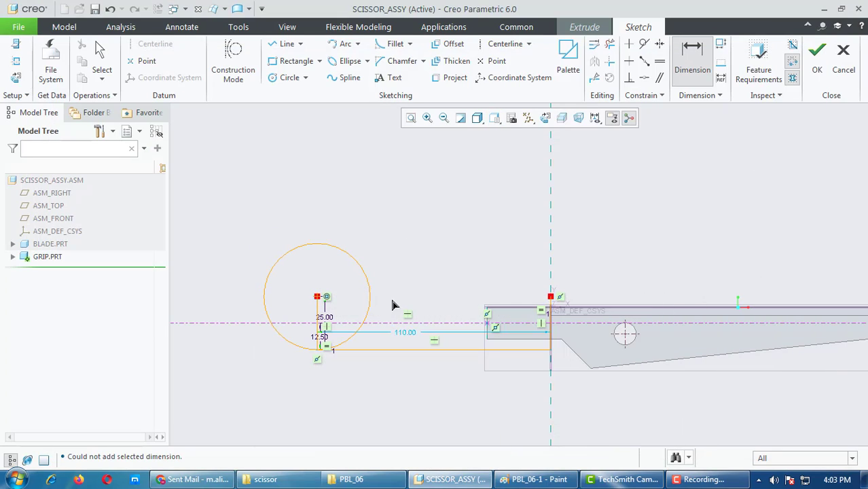
Step: Draw a circle about 20 in diameter, centred about 36 below the grip's lower edge
left_click(290, 77)
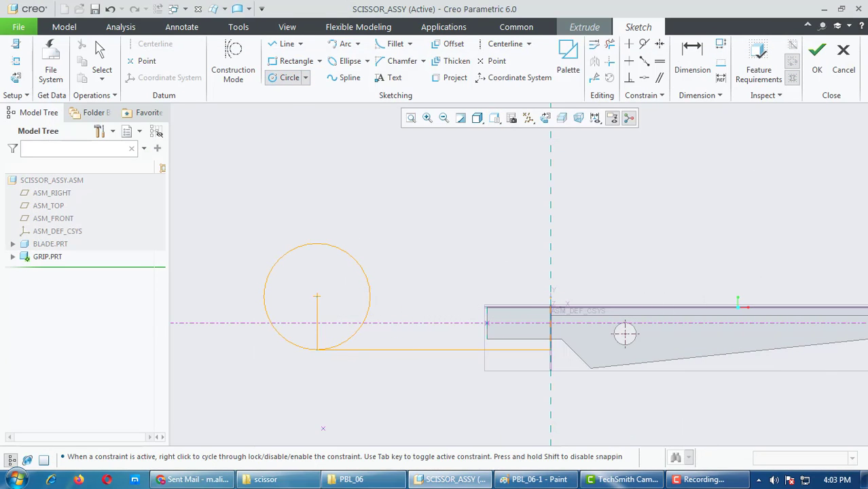
left_click(386, 425)
left_click(404, 412)
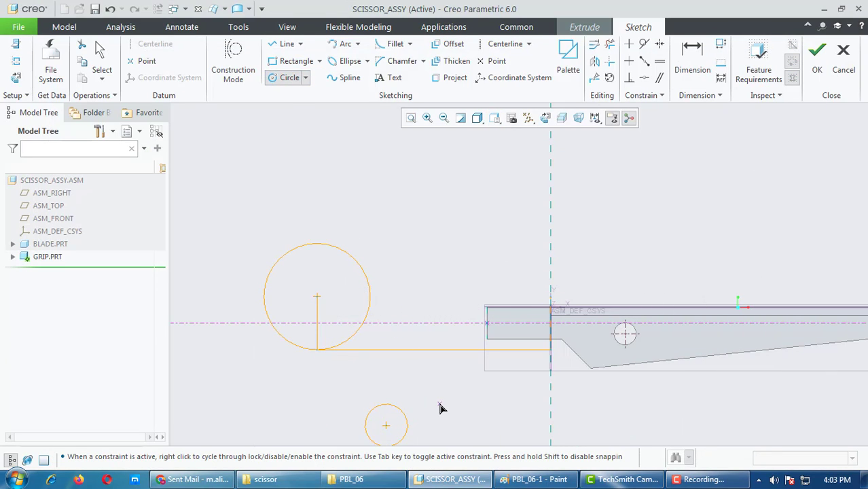
middle_click(439, 403)
scroll(399, 390, "up", 2)
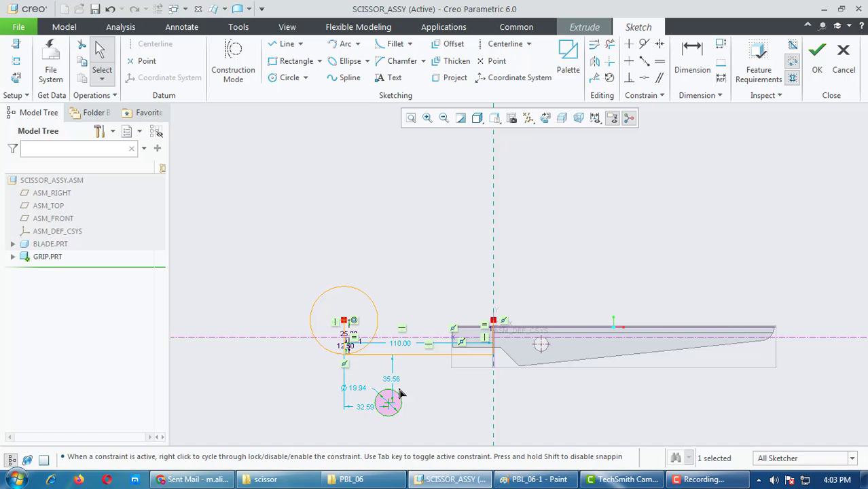
Step: Dimension the small circle's centre 100 horizontally from the vertical reference line at the grip's right edge
left_click(686, 53)
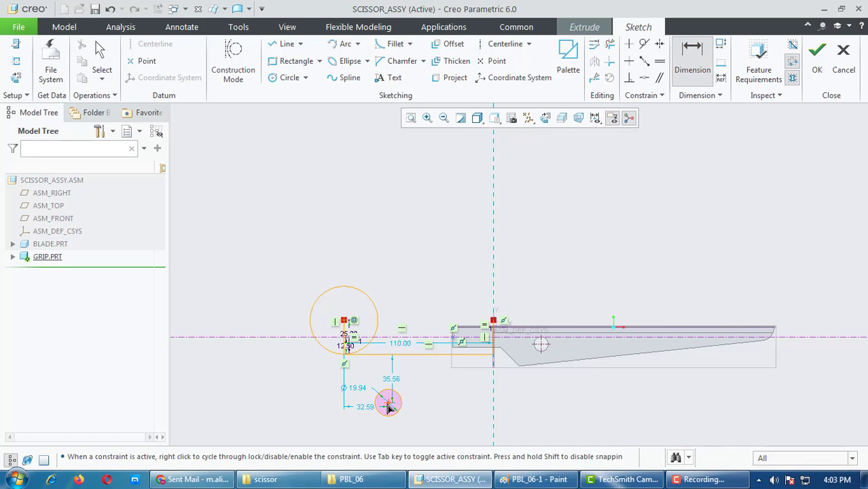
left_click(488, 406)
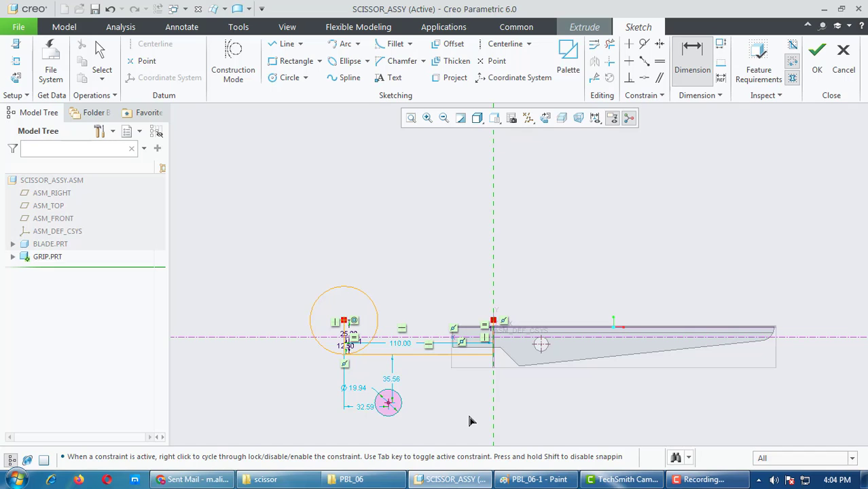
middle_click(468, 416)
type("100")
key("Return")
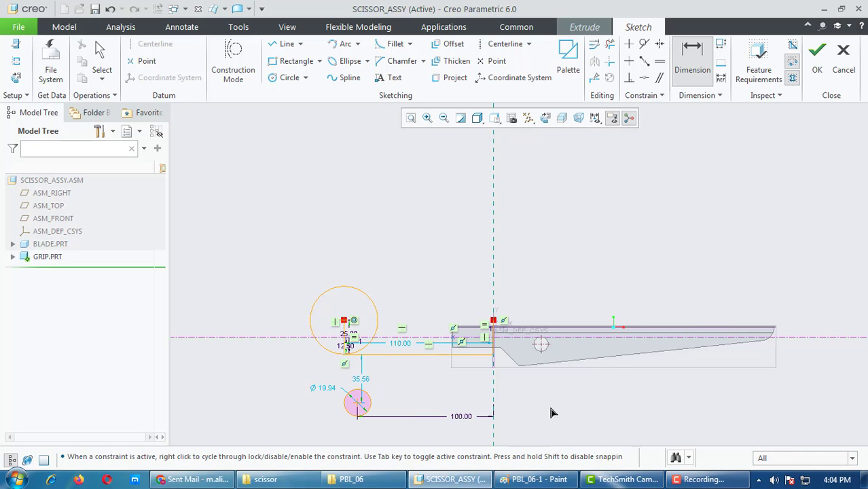
scroll(381, 413, "up", 2)
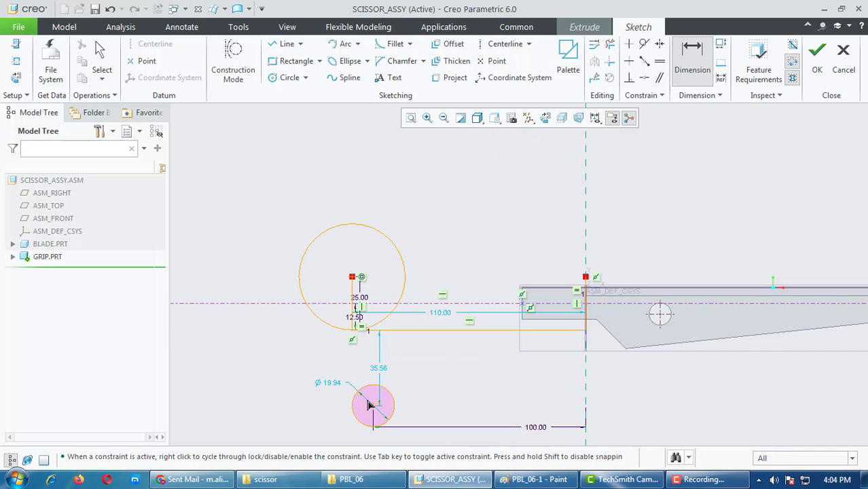
Step: Try to make the small circle tangent to the large circle, undo the attempt, and delete the small circle
left_click(645, 43)
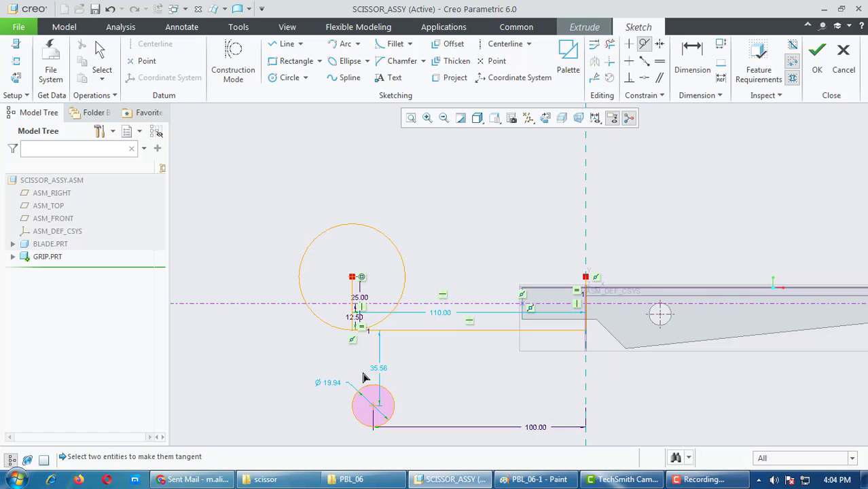
left_click(358, 225)
key("ctrl+z")
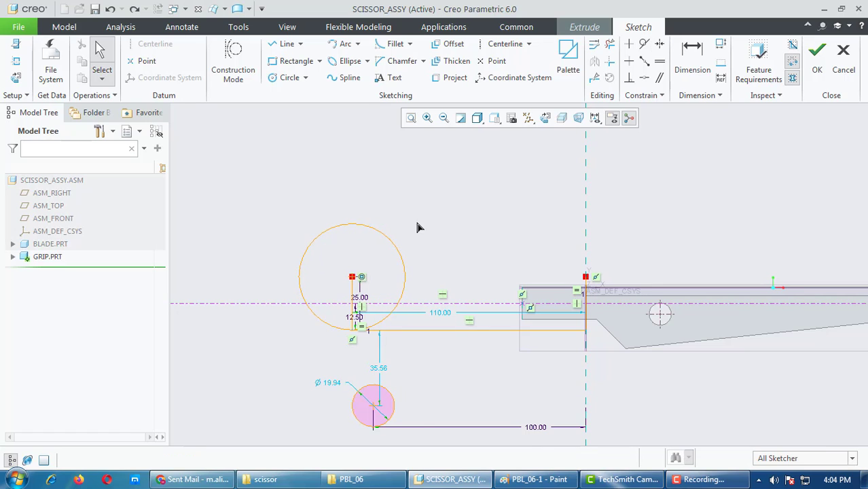
key("Delete")
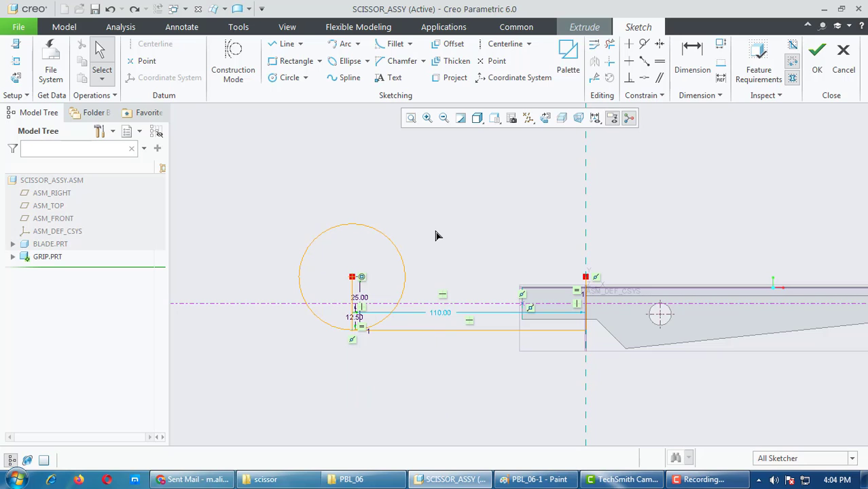
Step: Draw a circle about 187 in diameter enclosing and tangent to the R25 circle, centred about 36 below the grip's lower edge
left_click(289, 78)
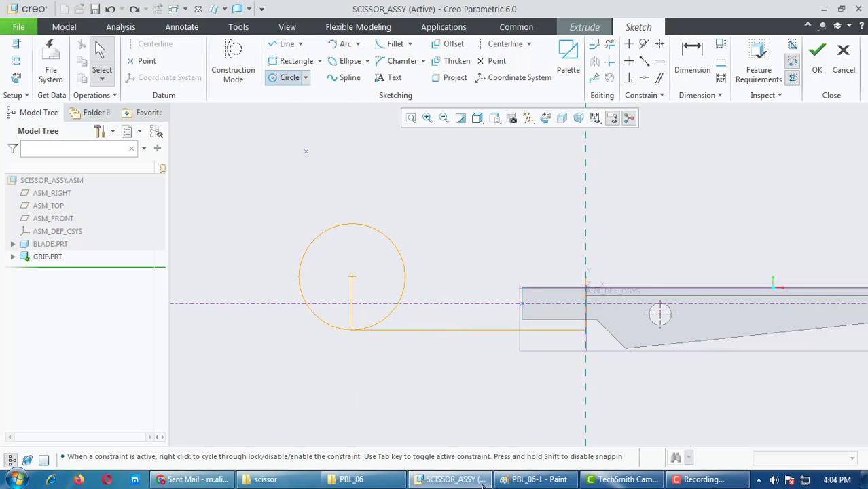
left_click(419, 406)
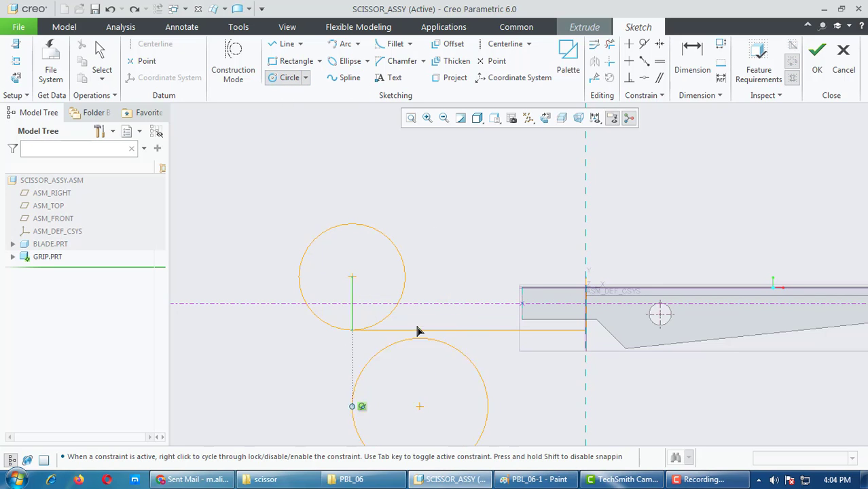
left_click(329, 234)
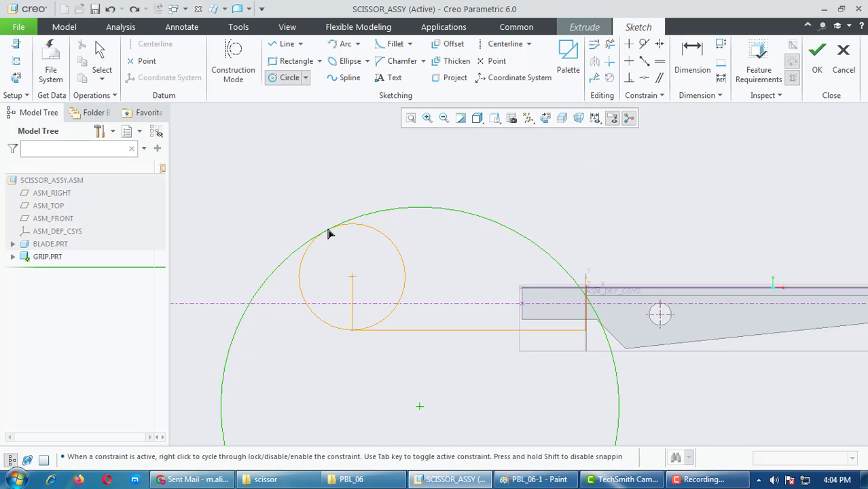
middle_click(499, 184)
scroll(489, 171, "down", 2)
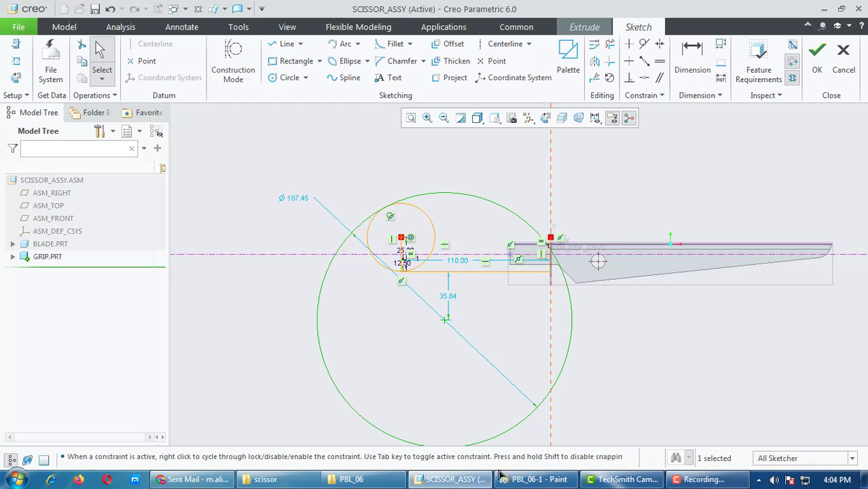
Step: Check the R107 callout in the Paint reference drawing, return to Creo, and set the new large circle's diameter to 214
left_click(540, 480)
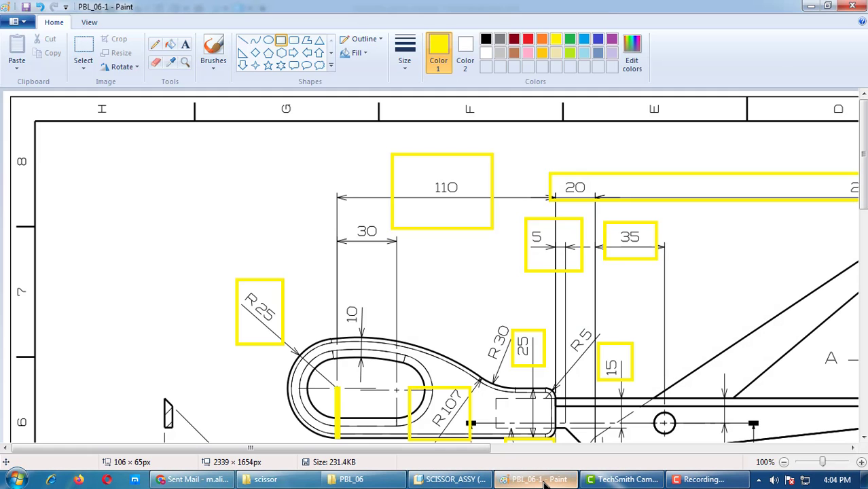
left_click(452, 480)
double_click(295, 200)
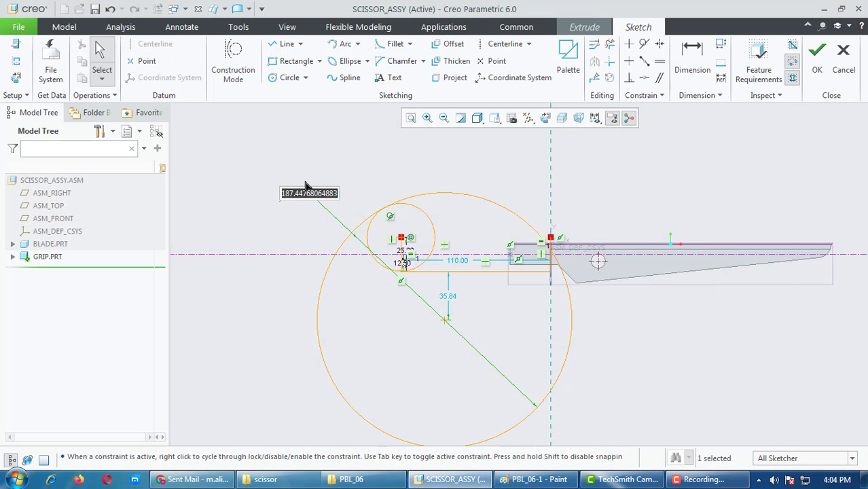
type("1")
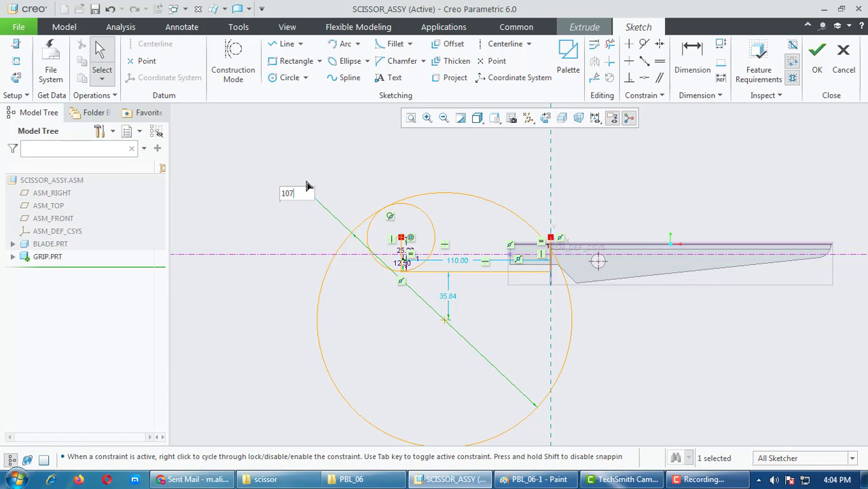
type("07")
key("Return")
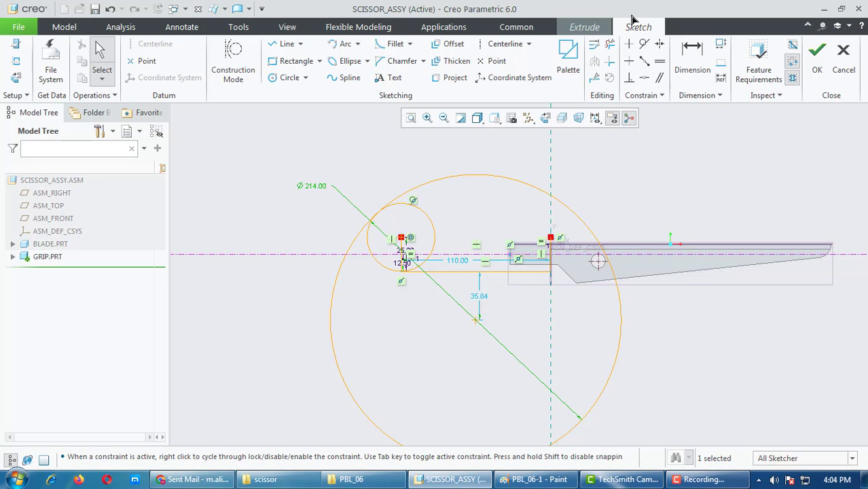
Step: Dimension the 214 diameter circle's centre 100 horizontally from the vertical reference line at the grip's right edge
left_click(693, 62)
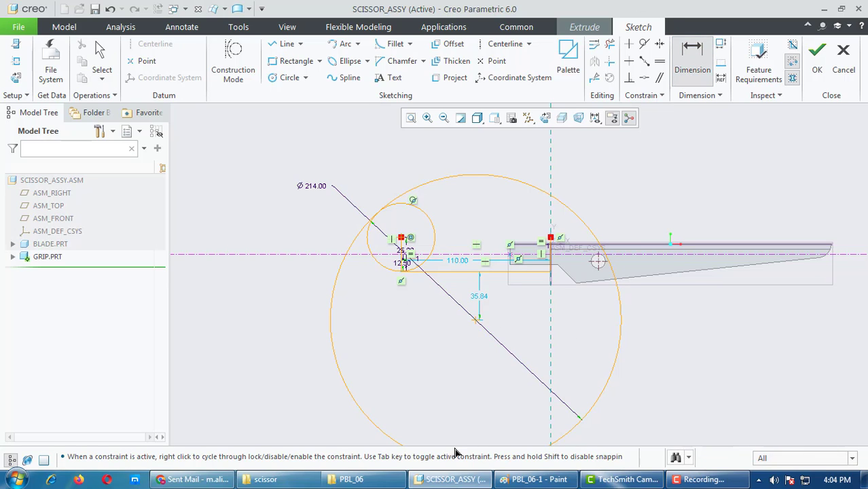
left_click(477, 321)
left_click(550, 341)
middle_click(521, 344)
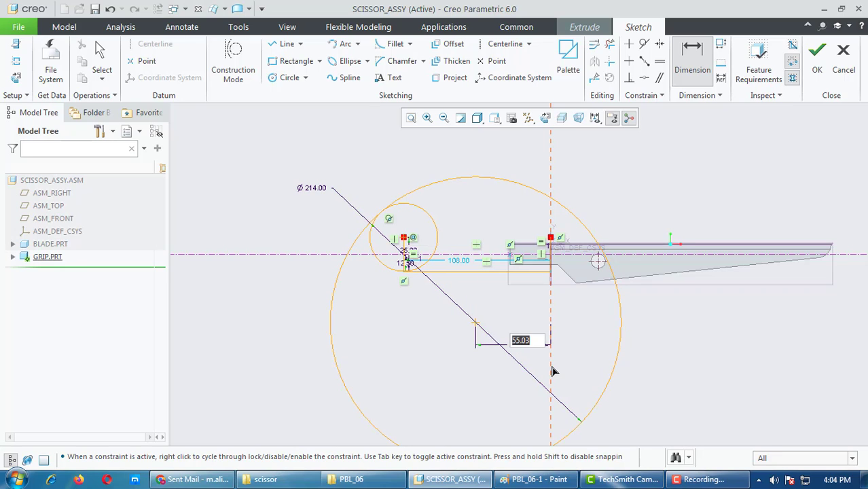
type("100")
key("Return")
Step: Set the horizontal distance from the R25 circle's centre to the vertical reference line to 110
scroll(484, 250, "down", 2)
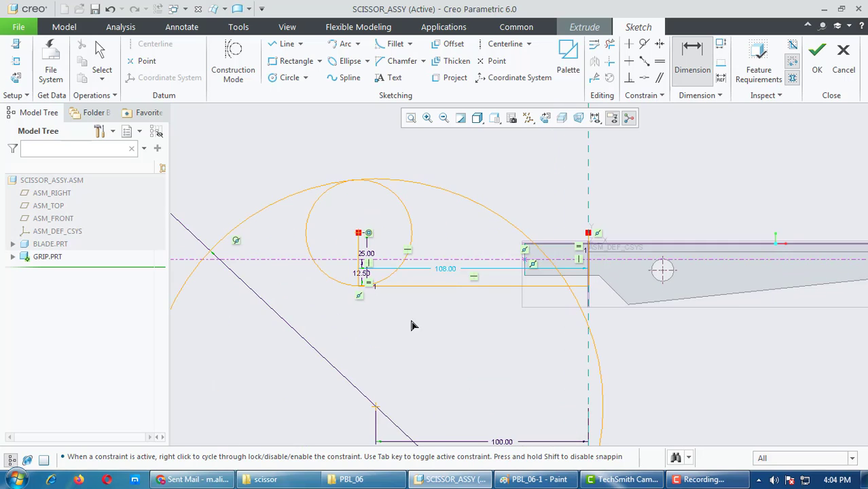
middle_click(453, 273)
double_click(446, 270)
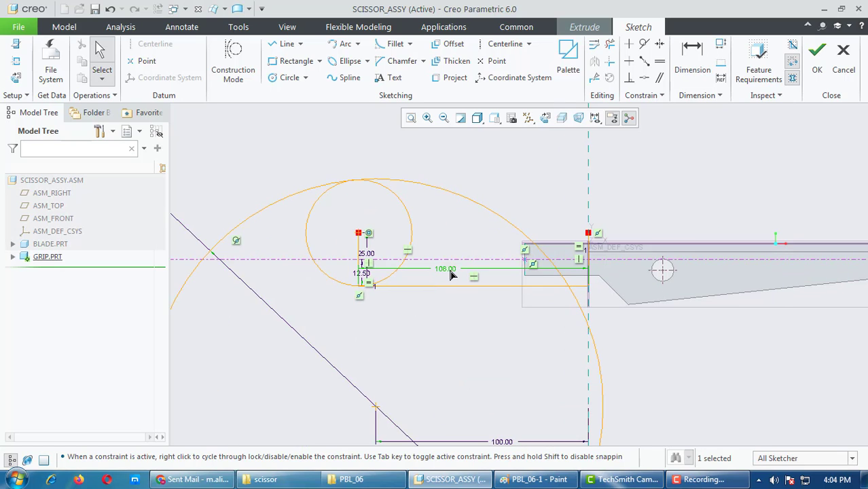
type("110")
key("Return")
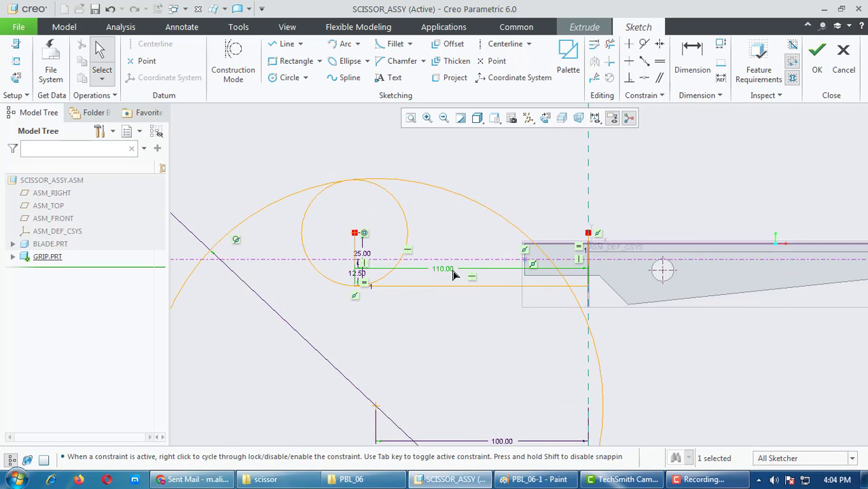
scroll(515, 172, "up", 2)
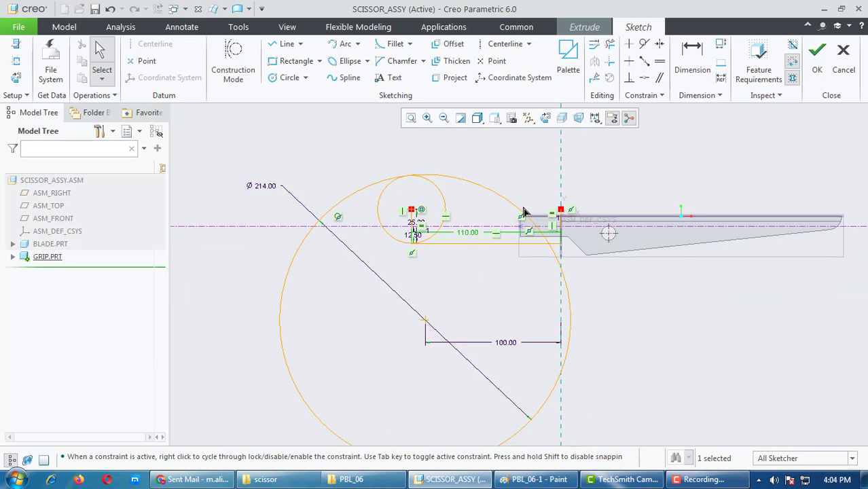
Step: Sketch a horizontal line about 64 long from the top of the grip's vertical end line toward the small circle
scroll(524, 212, "down", 3)
left_click(289, 44)
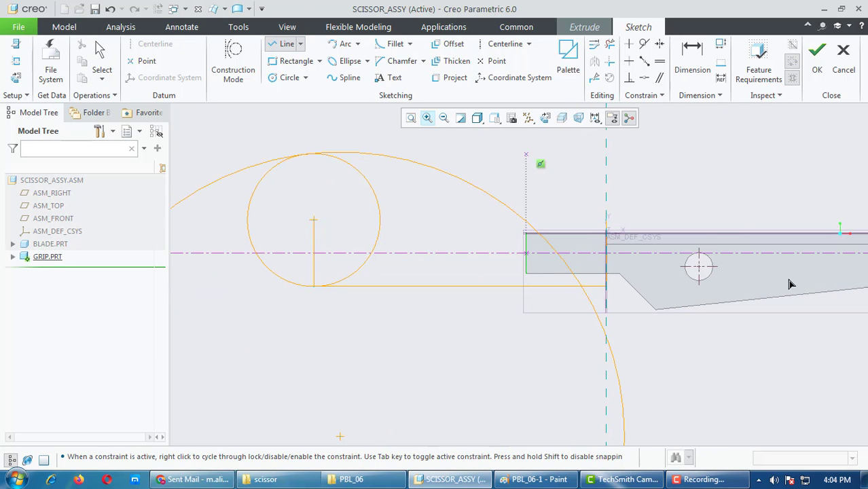
left_click(606, 222)
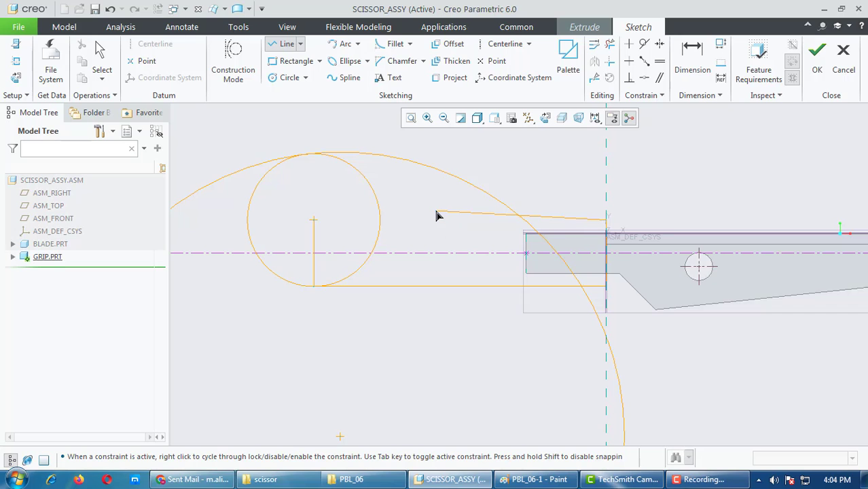
left_click(435, 219)
middle_click(550, 185)
middle_click(549, 184)
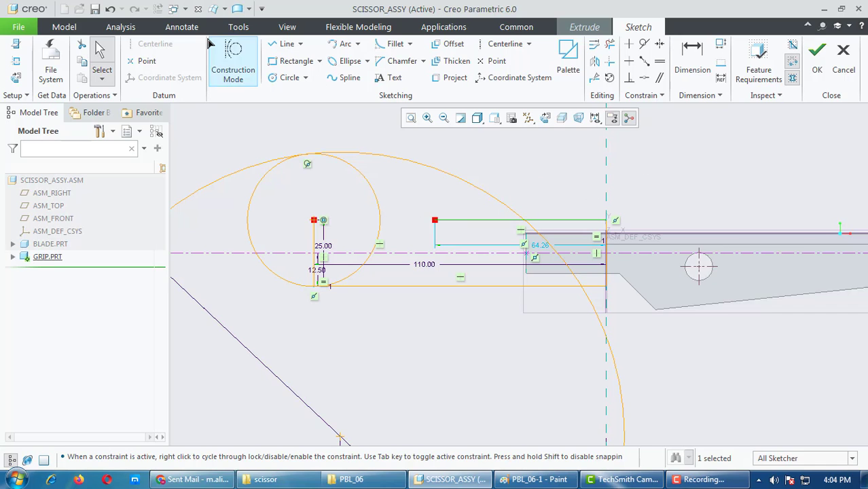
scroll(315, 220, "up", 1)
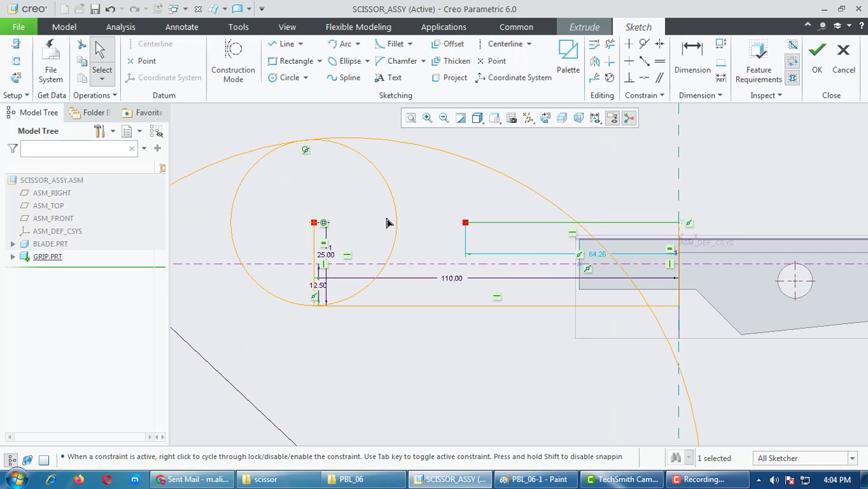
Step: Check the grip outline in the Paint drawing, then trim the 214 diameter circle in Creo to its upper arc and delete the leftover arc
left_click(539, 480)
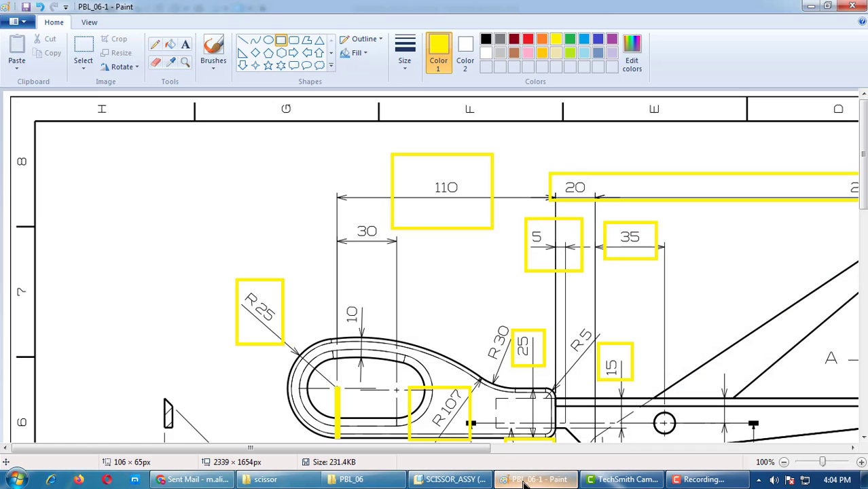
scroll(360, 332, "down", 3)
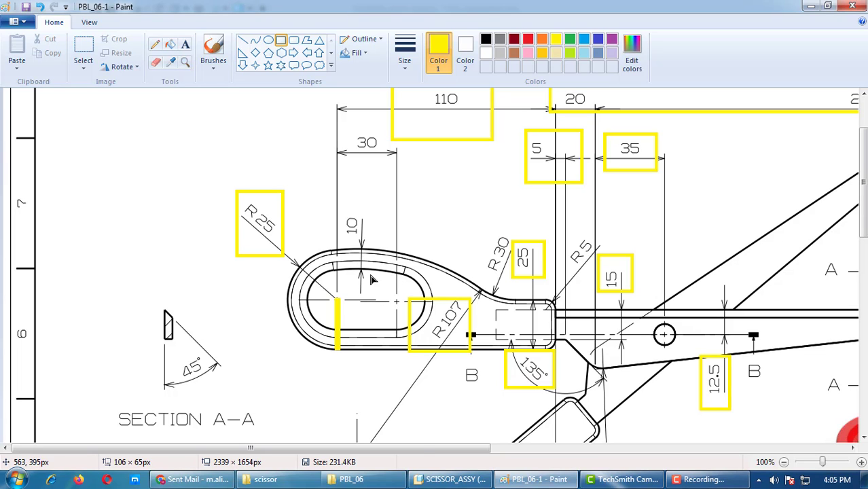
left_click(456, 480)
scroll(516, 238, "down", 3)
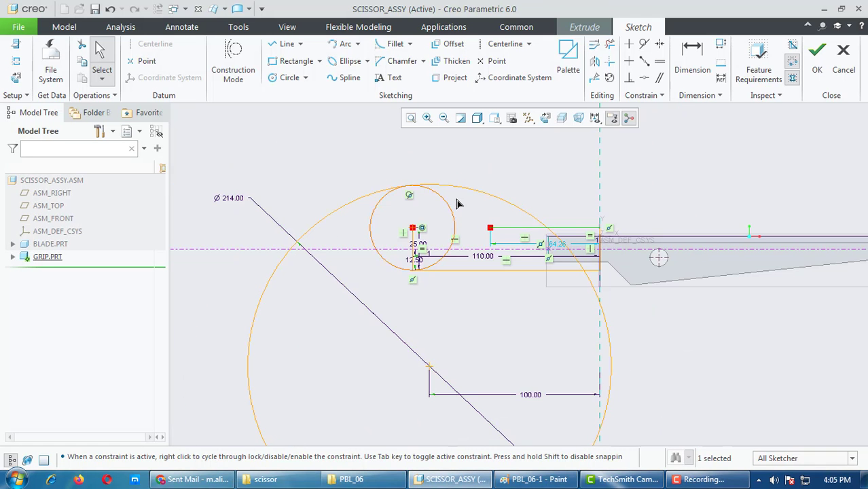
left_click(610, 43)
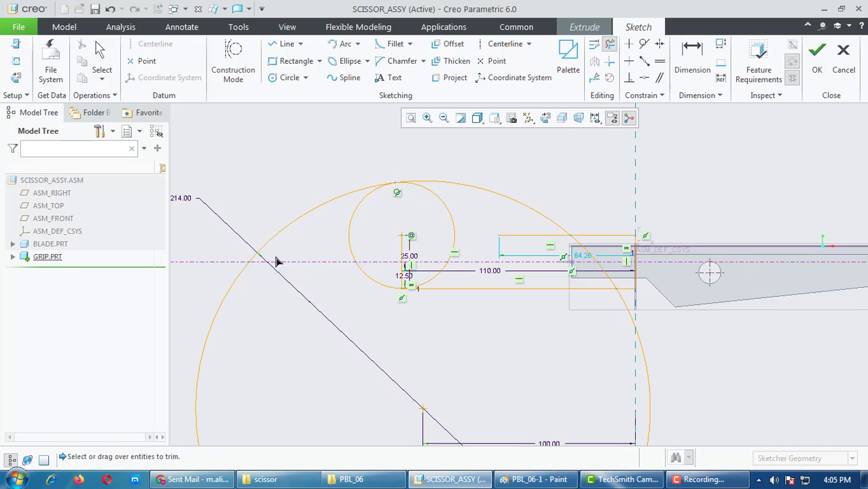
left_click(290, 222)
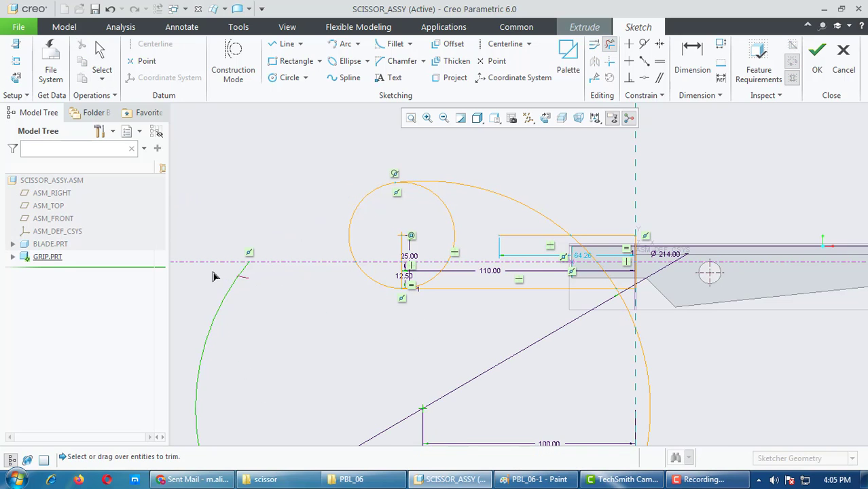
left_click(241, 283)
scroll(584, 236, "up", 3)
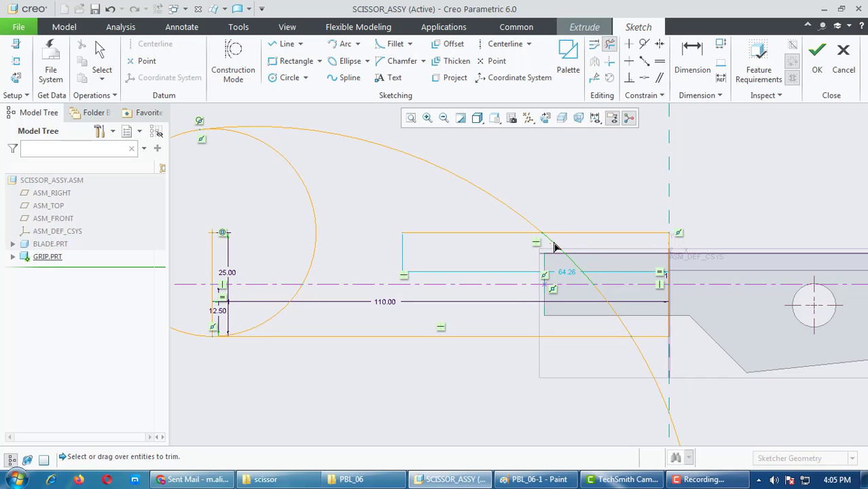
left_click(560, 249)
middle_click(564, 253)
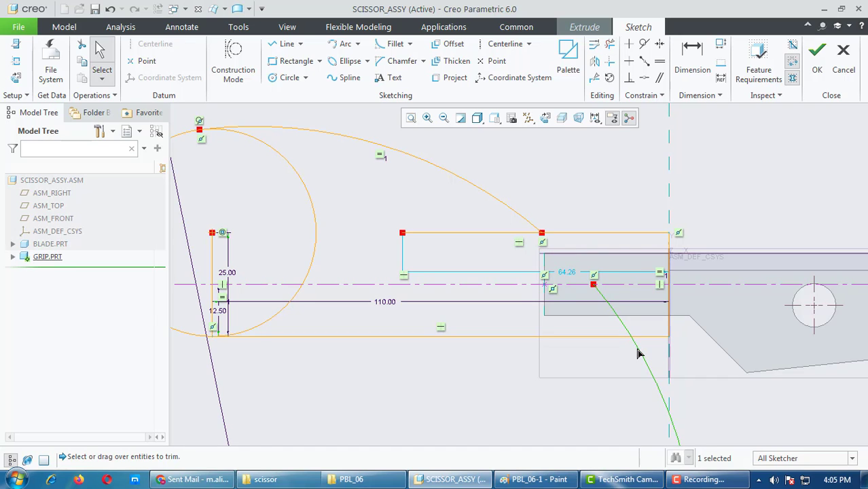
left_click(638, 349)
scroll(577, 299, "down", 3)
Step: Trim the overhanging part of the short horizontal line and the part of the small circle lying inside the grip outline
left_click(609, 43)
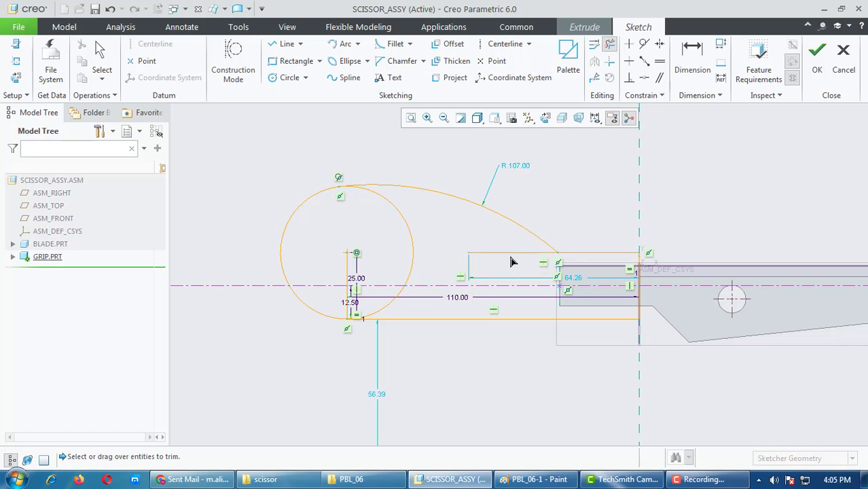
left_click_drag(512, 262, 415, 233)
left_click(415, 223)
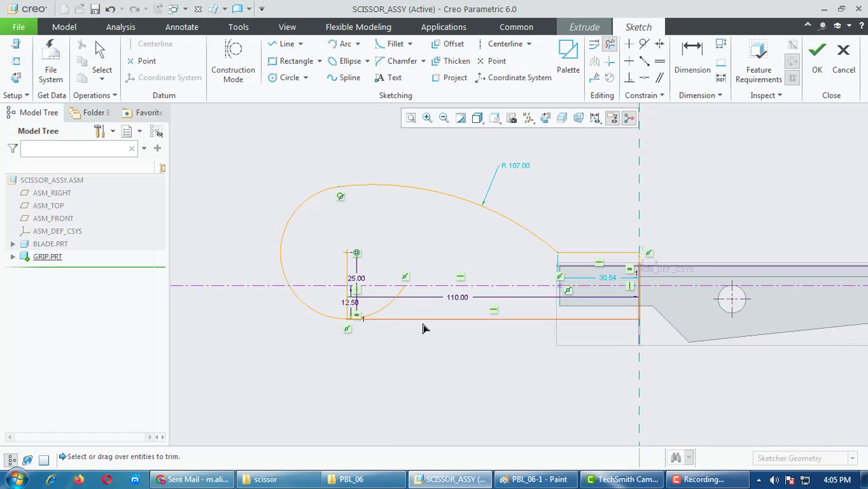
left_click(392, 303)
middle_click(466, 267)
scroll(347, 267, "down", 3)
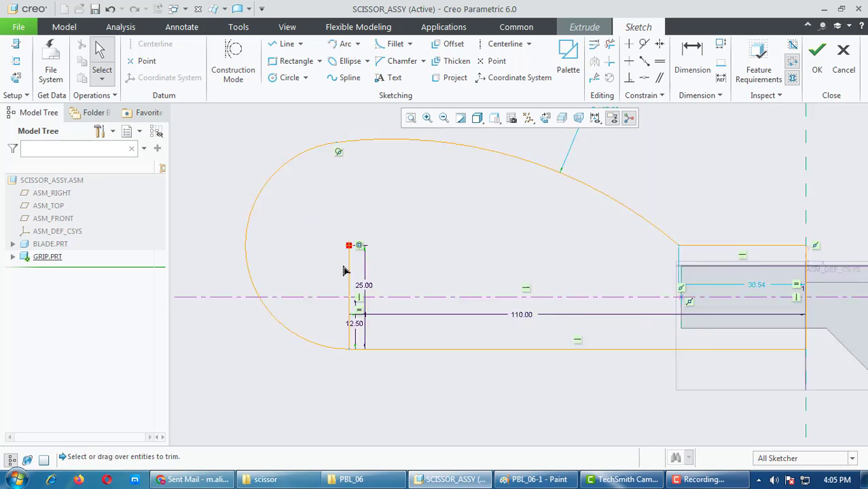
Step: Delete the vertical line running from the rounded end's centre to the lower edge, leaving a single closed profile
left_click(350, 265)
key("Delete")
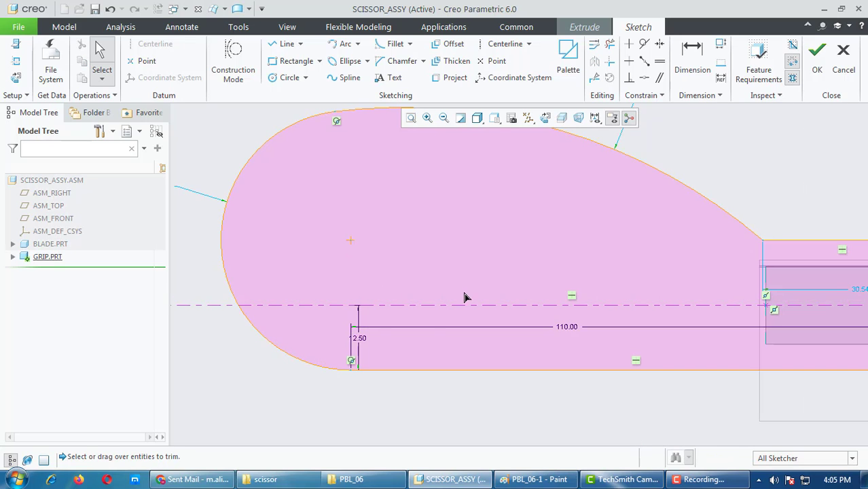
scroll(428, 324, "up", 3)
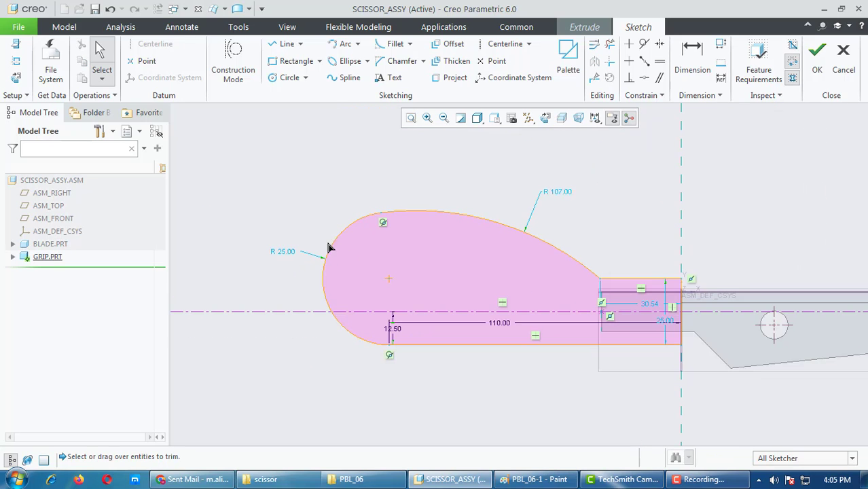
scroll(361, 247, "down", 2)
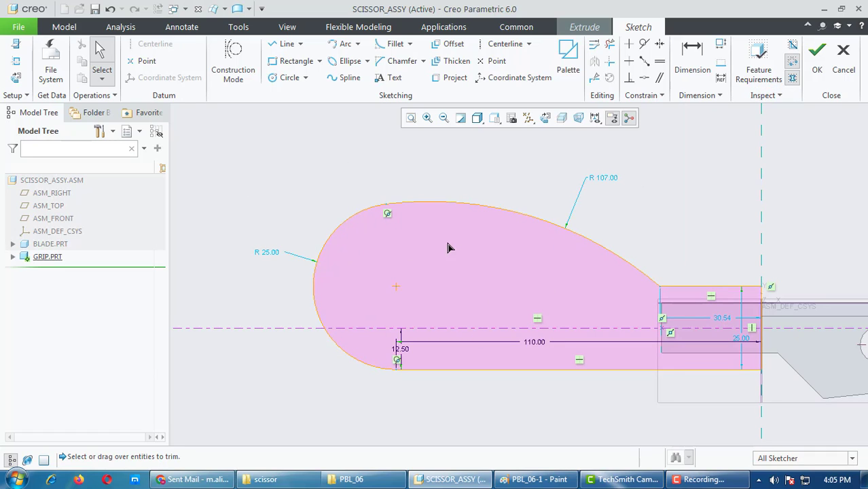
Step: Finish the grip sketch and set the extrusion depth to 2 on the first side
left_click(818, 60)
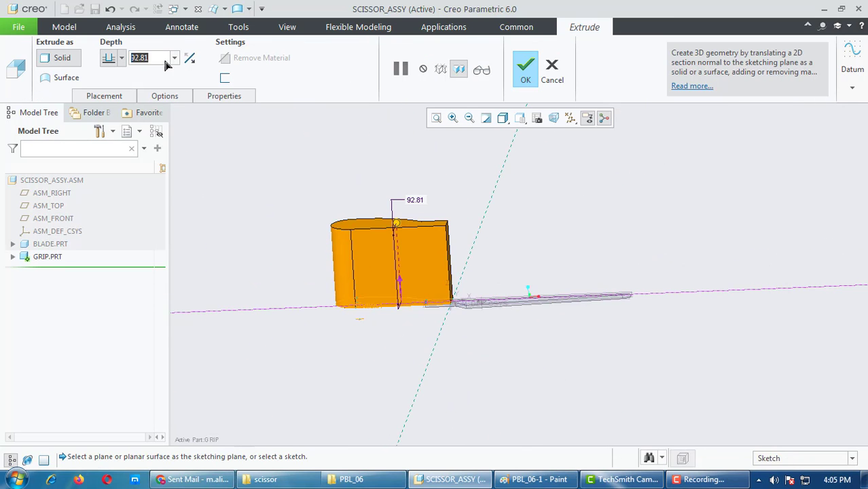
type("2")
key("Return")
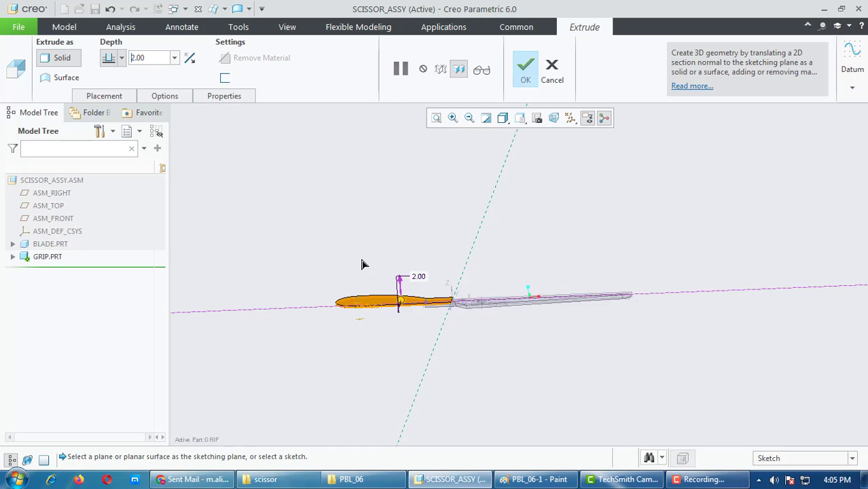
scroll(428, 367, "down", 3)
middle_click_drag(476, 352, 378, 258)
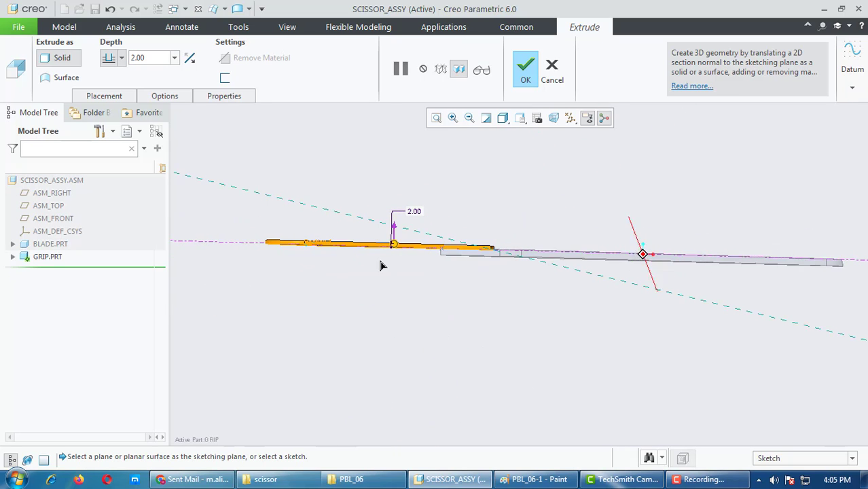
Step: Give the grip extrusion a second-side Blind depth of 10 and complete the feature
left_click(164, 96)
left_click(197, 167)
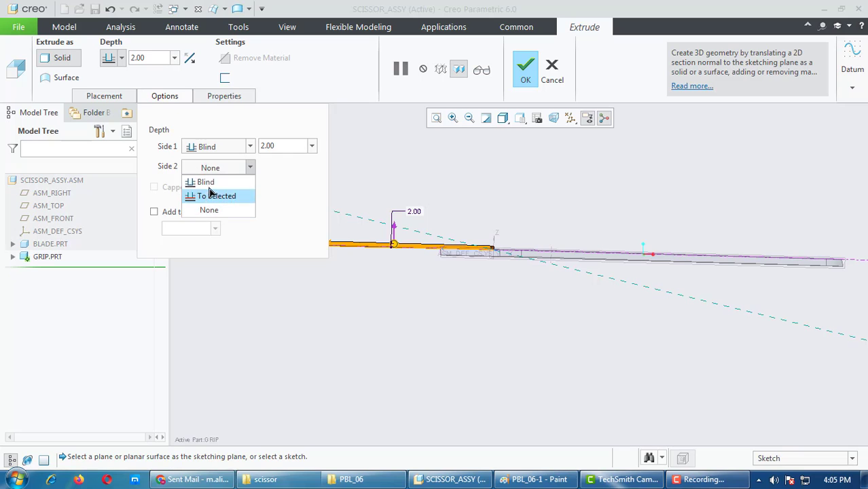
left_click(203, 180)
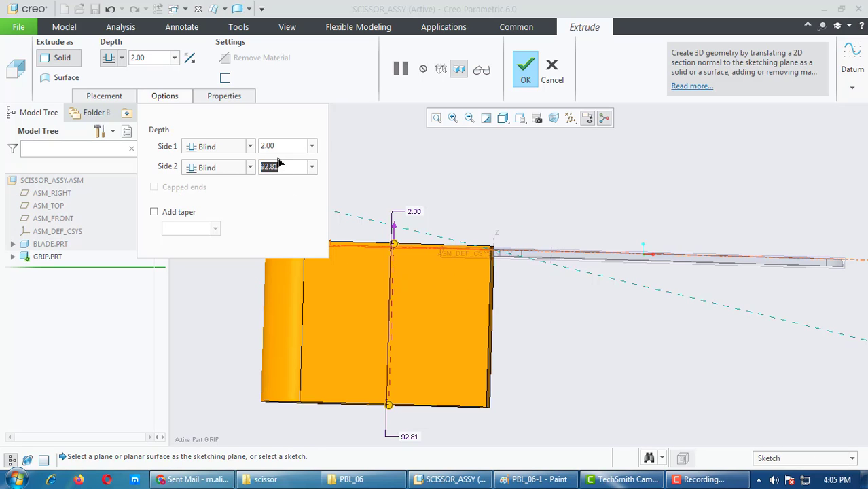
type("10")
key("Return")
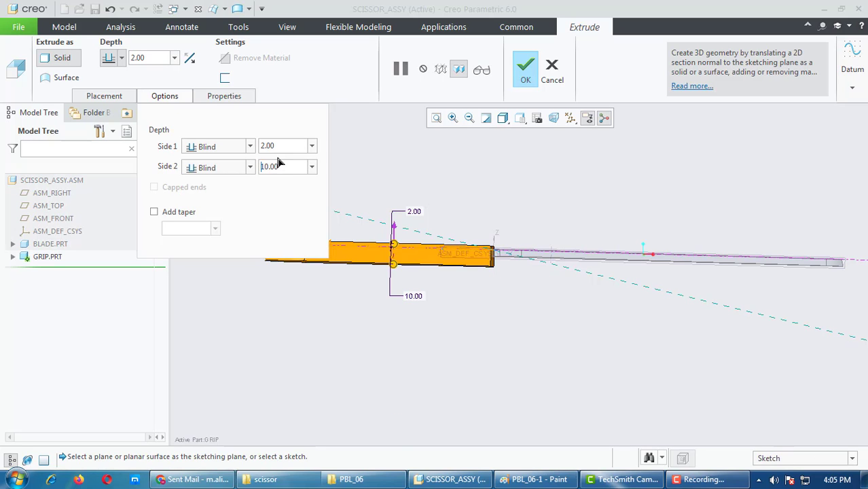
left_click(517, 64)
mouse_move(436, 219)
middle_mouse_down()
mouse_move(450, 326)
mouse_move(447, 253)
mouse_move(441, 295)
mouse_move(428, 300)
mouse_move(433, 219)
middle_mouse_up()
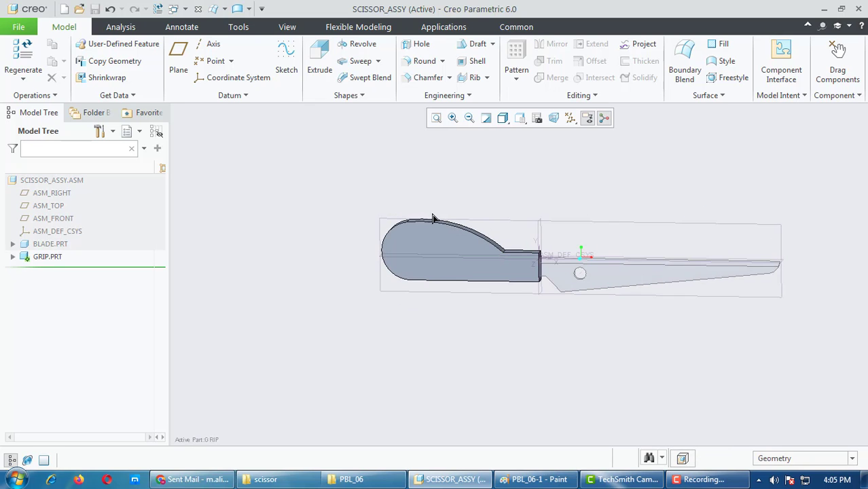
Step: Start a new extrude sketch on the grip's large flat face with ASM_TOP and ASM_RIGHT as references
left_click(319, 60)
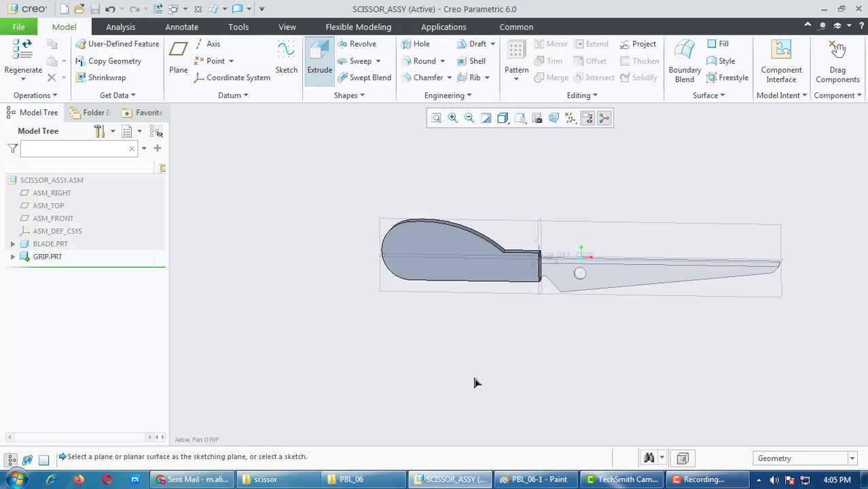
left_click(457, 246)
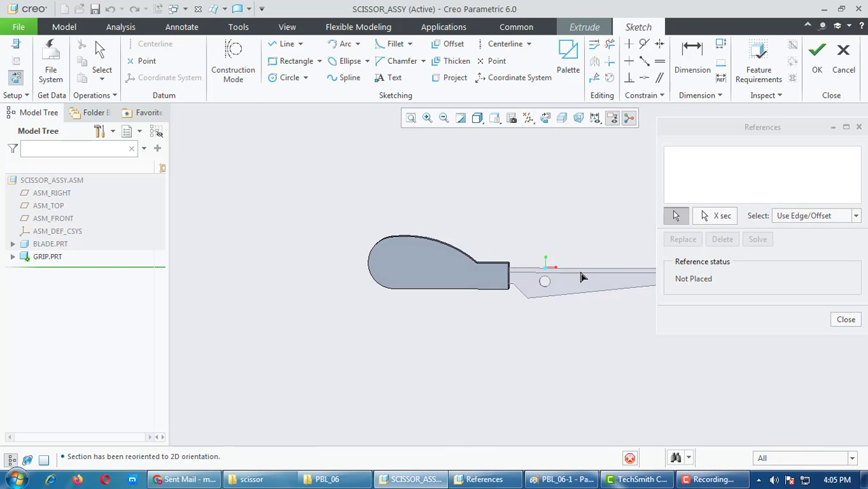
scroll(460, 239, "down", 6)
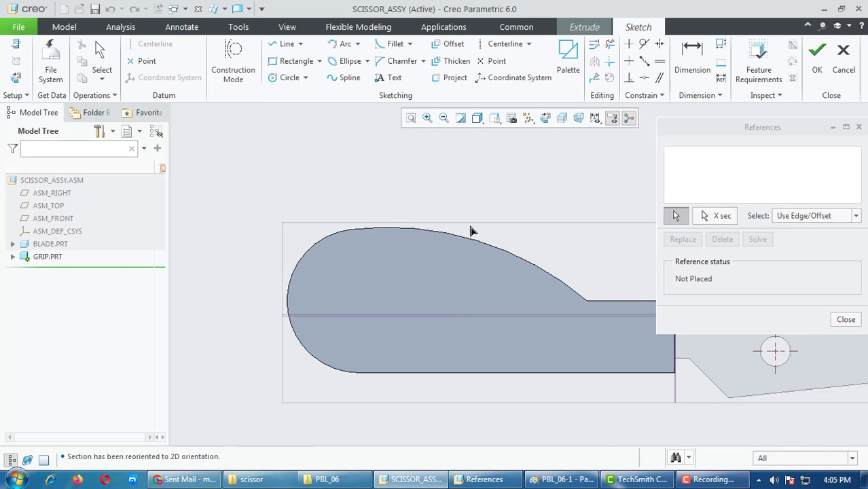
scroll(413, 318, "up", 1)
left_click(415, 317)
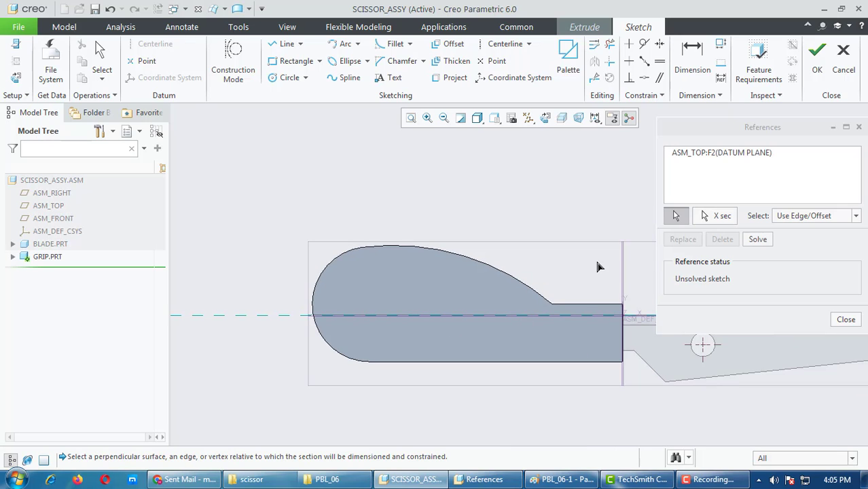
left_click(623, 257)
middle_click(567, 256)
middle_click(568, 258)
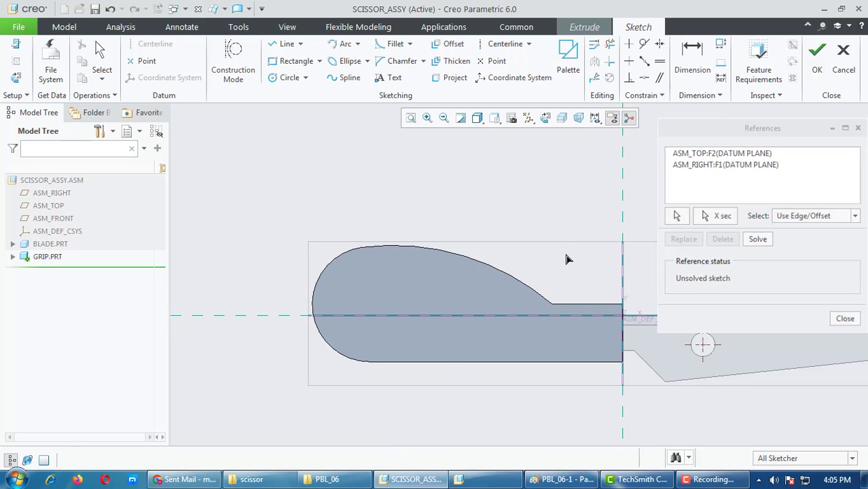
Step: Offset the grip's upper curve, rounded end and straight lower edge inward by 10
left_click(448, 43)
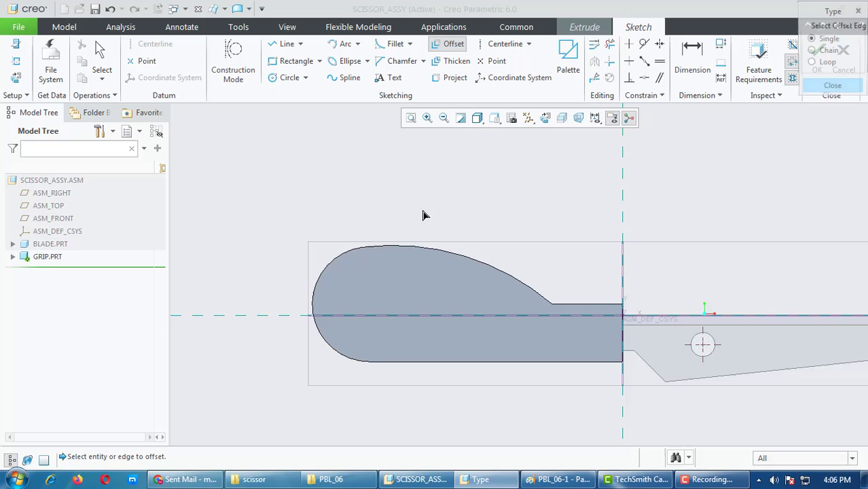
left_click(445, 255)
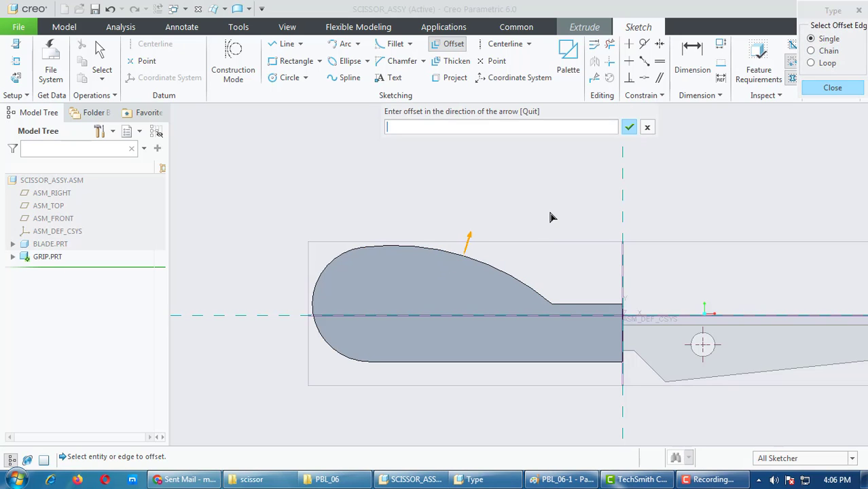
type("-10")
key("Return")
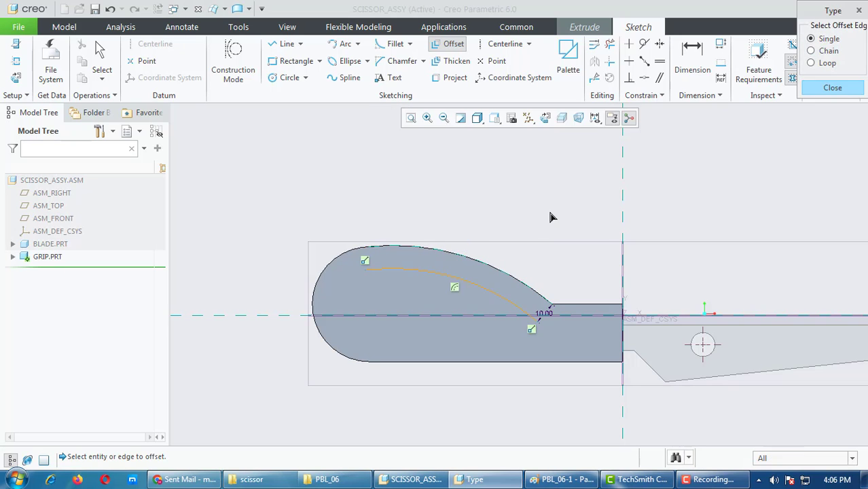
left_click(315, 300)
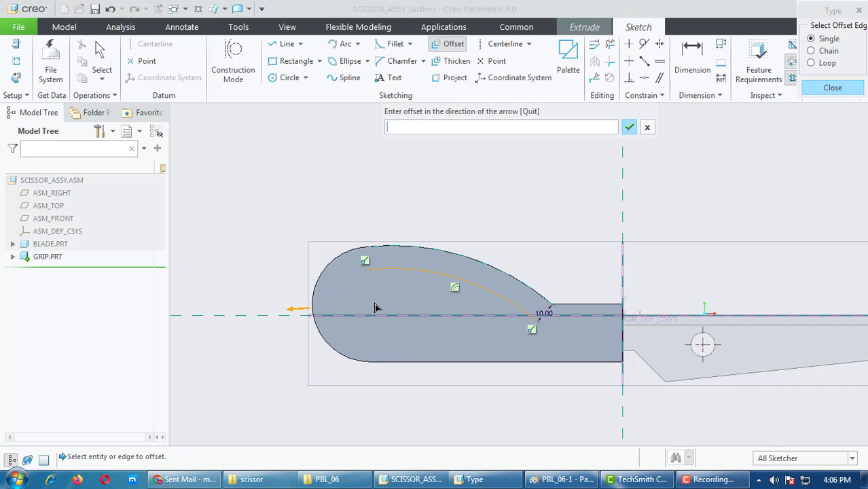
key("Return")
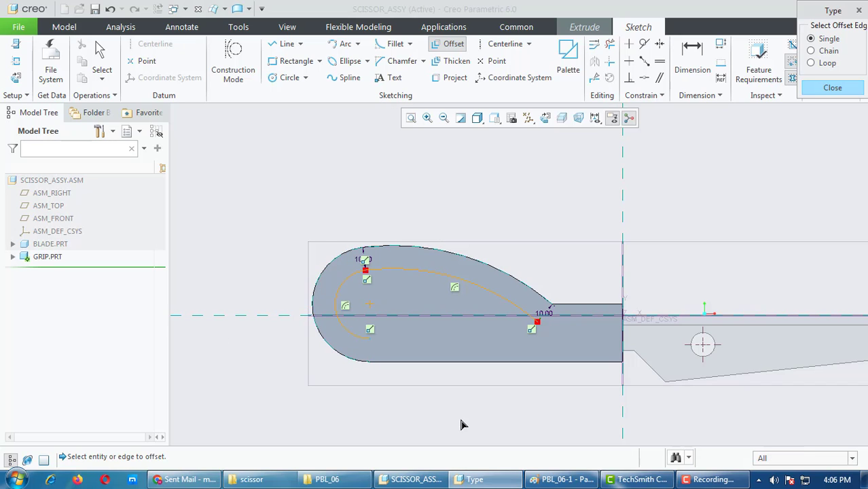
left_click(456, 363)
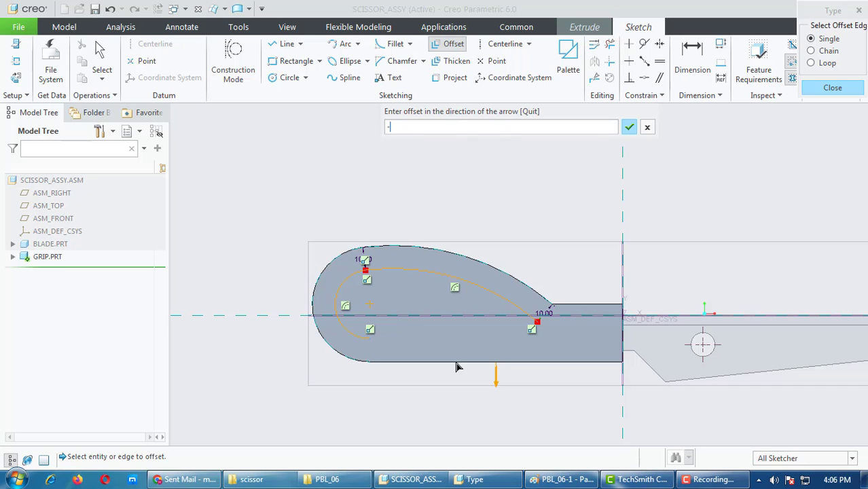
key("Return")
middle_click(391, 352)
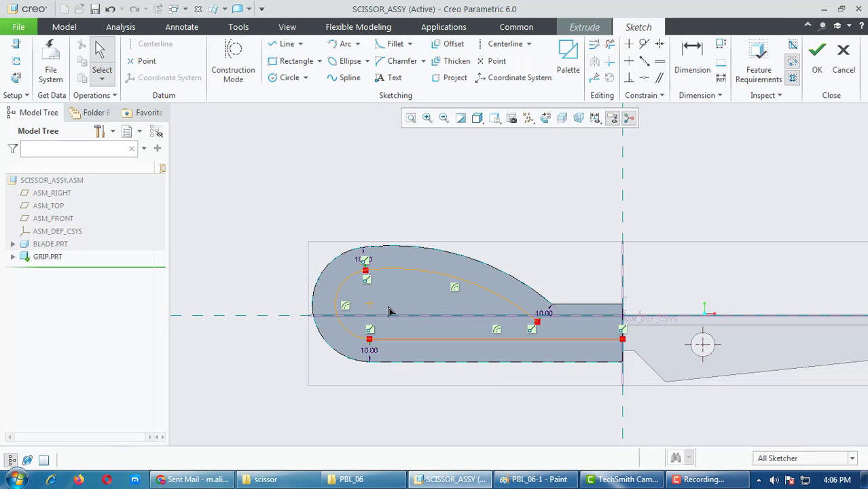
Step: Switch the display to No Hidden and corner-trim the upper offset curve with the lower offset line into a closed profile
left_click(611, 63)
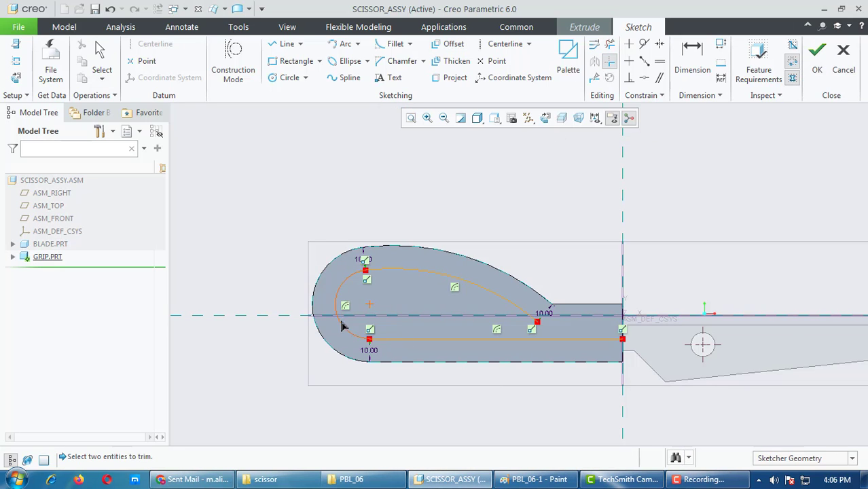
scroll(343, 323, "up", 3)
left_click(477, 119)
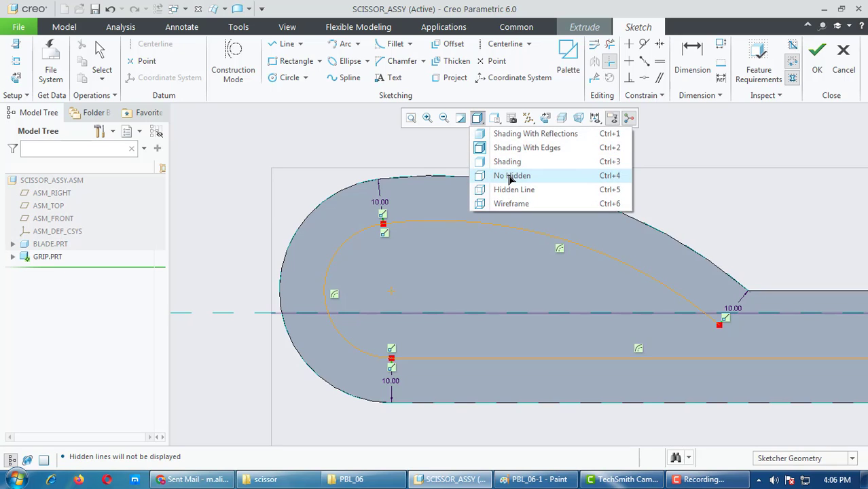
left_click(511, 175)
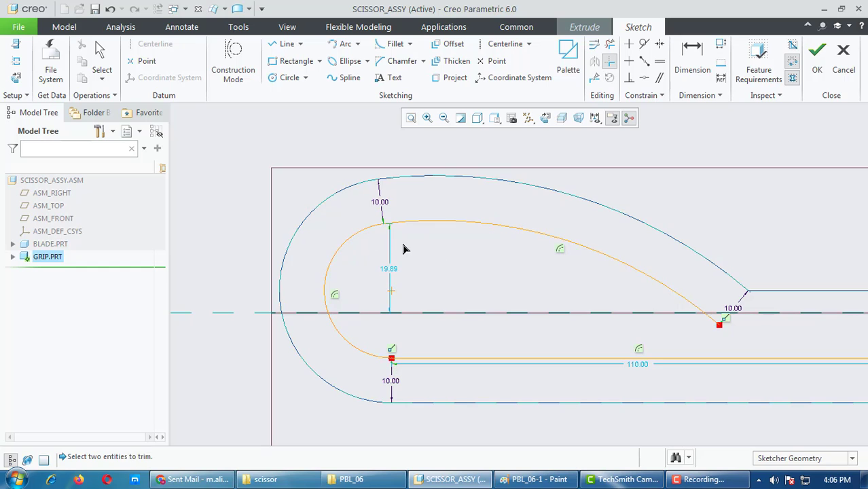
scroll(391, 355, "down", 2)
scroll(384, 288, "up", 3)
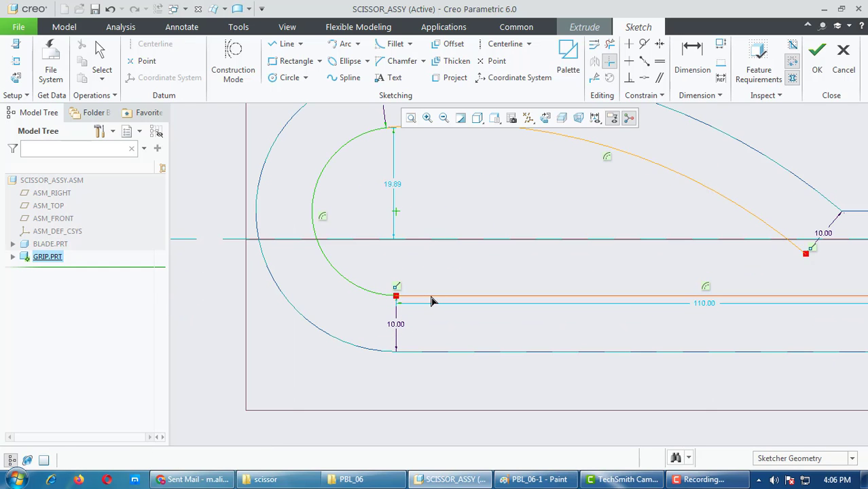
scroll(304, 325, "down", 3)
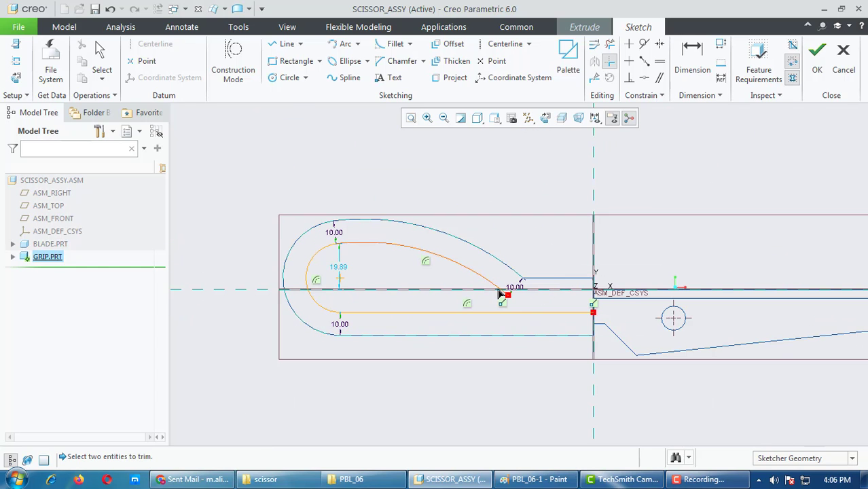
left_click(493, 287)
left_click(494, 314)
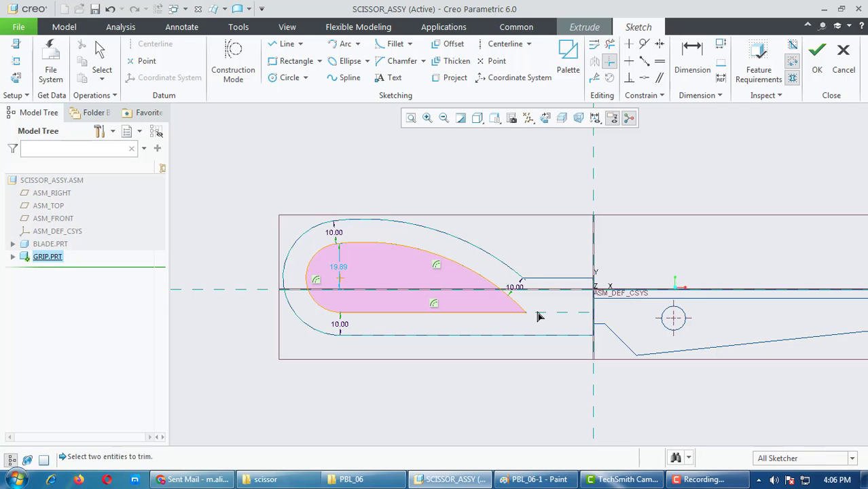
middle_click(381, 243)
Step: Check the grip opening in the PBL_06-1 drawing, and add a horizontal centreline through the rounded end's centre and a vertical one across the opening
scroll(399, 233, "up", 3)
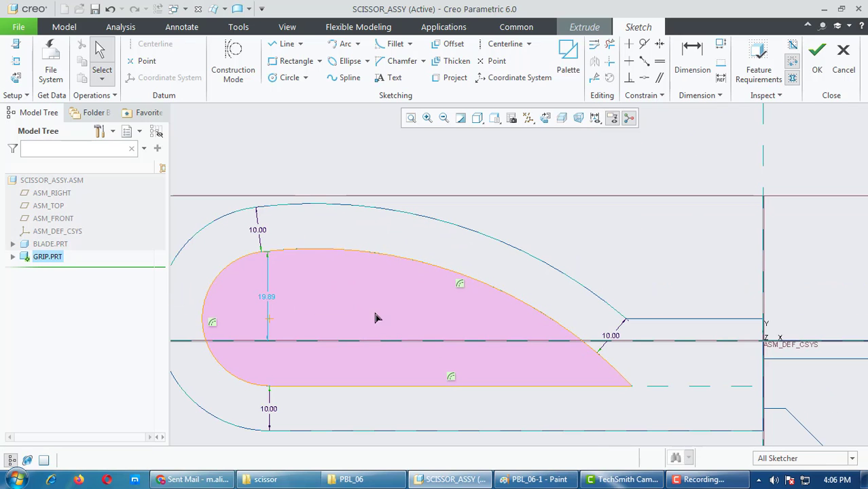
scroll(439, 282, "down", 2)
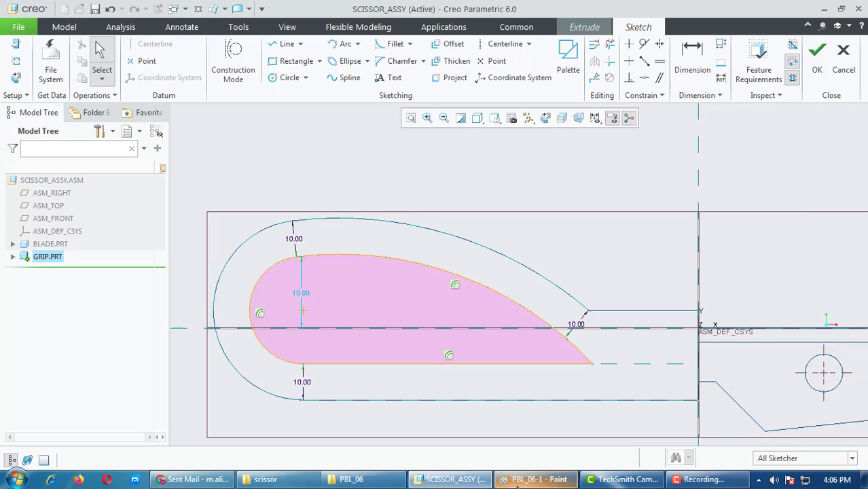
left_click(540, 480)
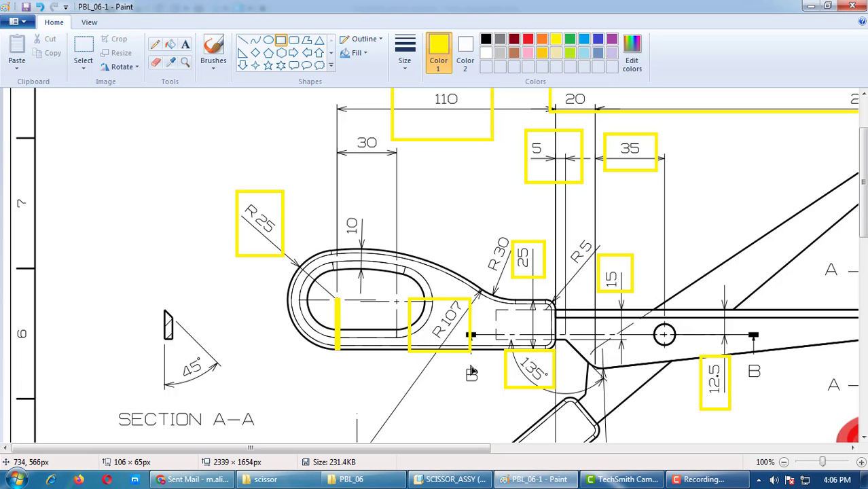
left_click(811, 7)
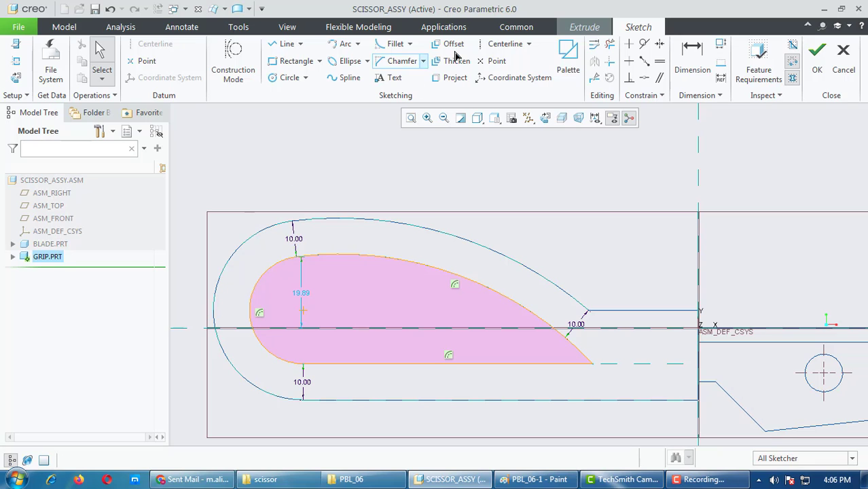
left_click(486, 44)
left_click(303, 311)
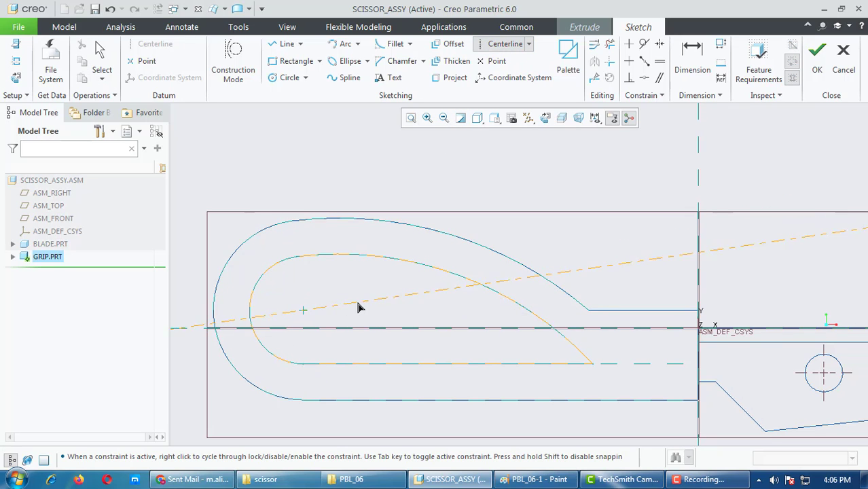
left_click(388, 311)
left_click(389, 299)
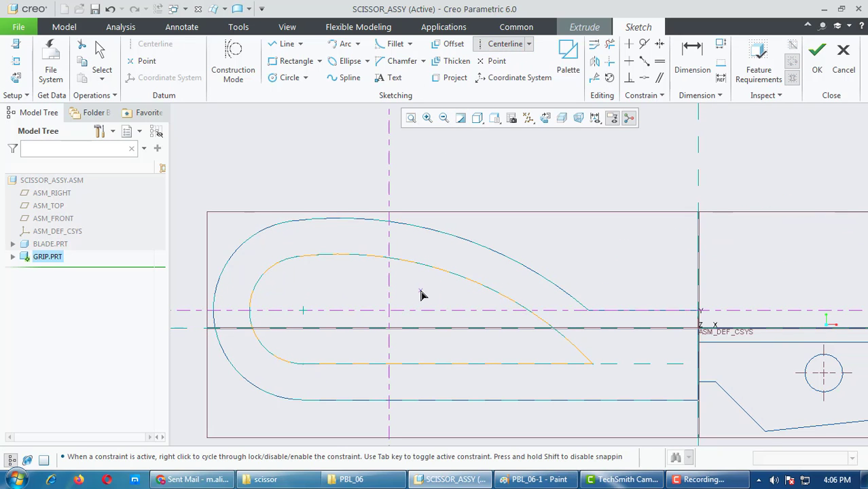
middle_click(423, 292)
Step: Dimension the vertical centreline from the rounded end's centre and set the distance to 30
left_click(695, 60)
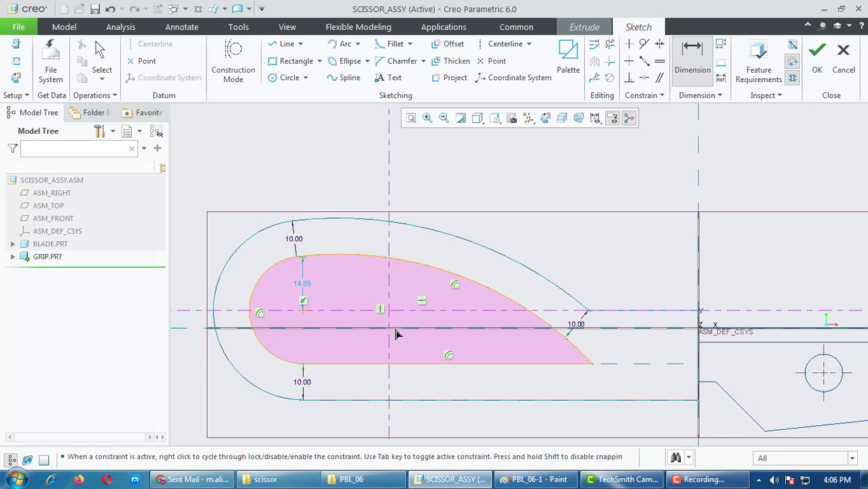
left_click(303, 311)
middle_click(332, 252)
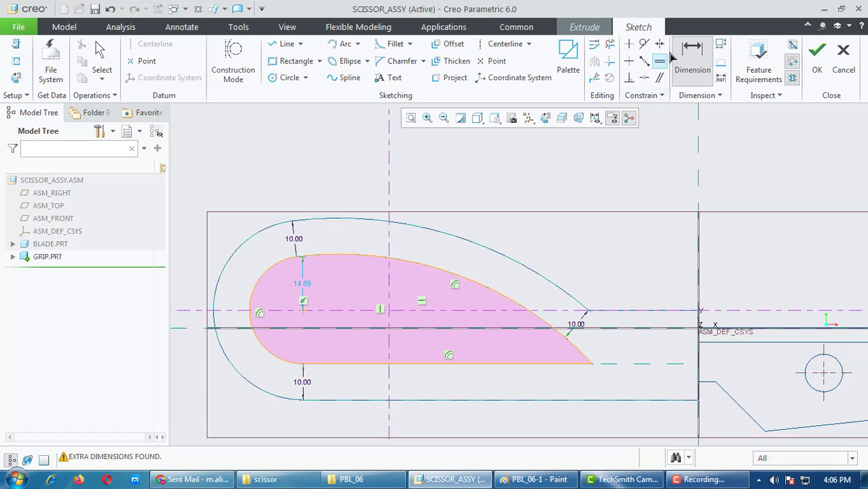
left_click(390, 282)
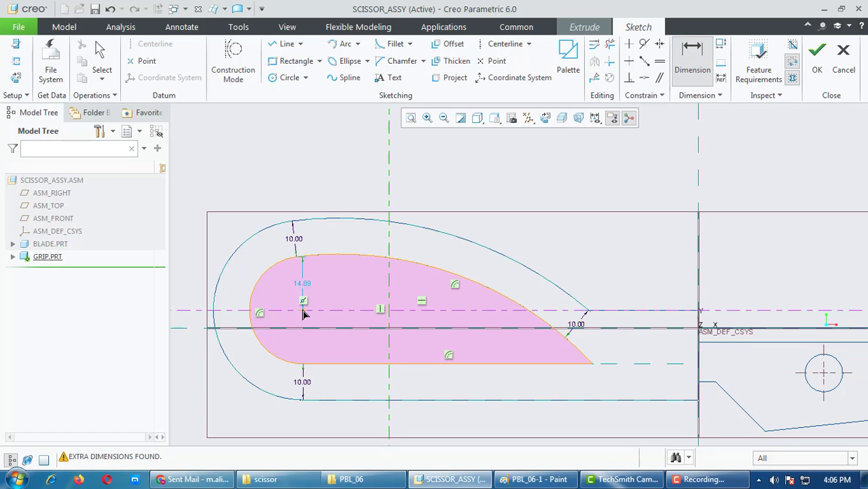
left_click(325, 247)
middle_click(334, 178)
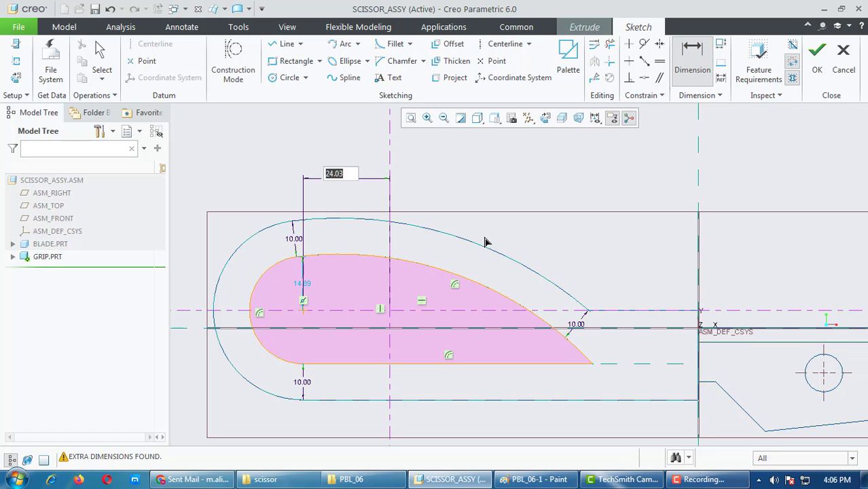
type("30")
key("Return")
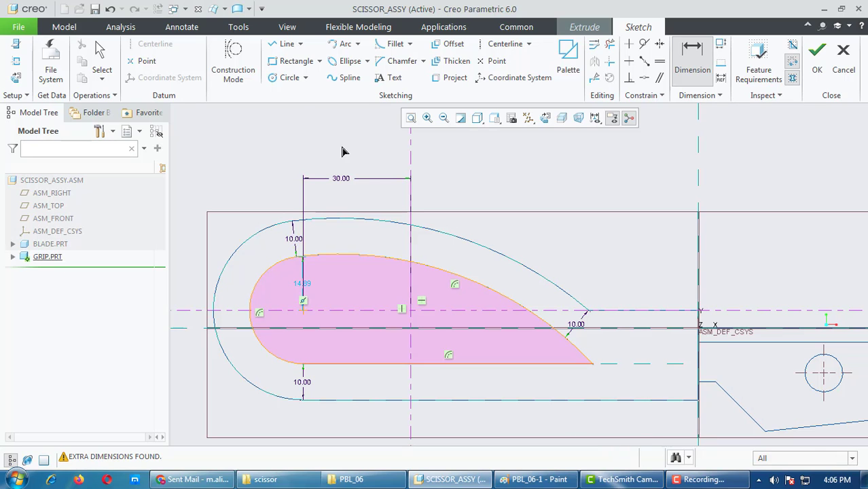
left_click(286, 79)
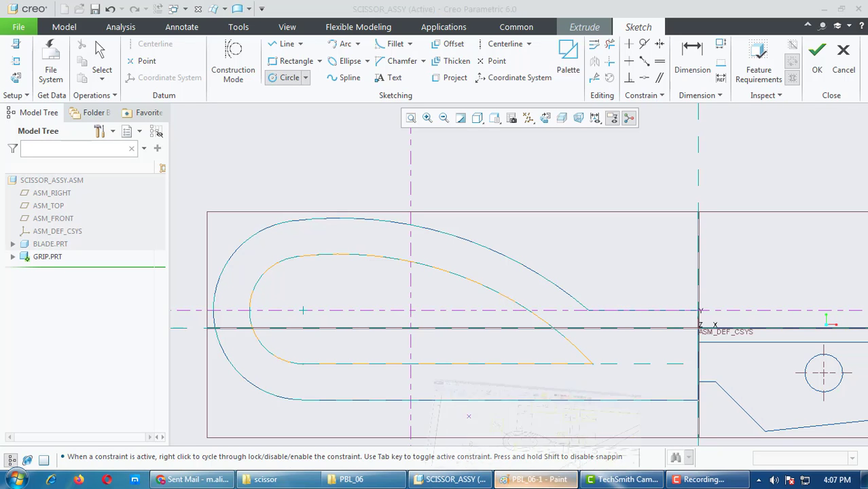
left_click(537, 480)
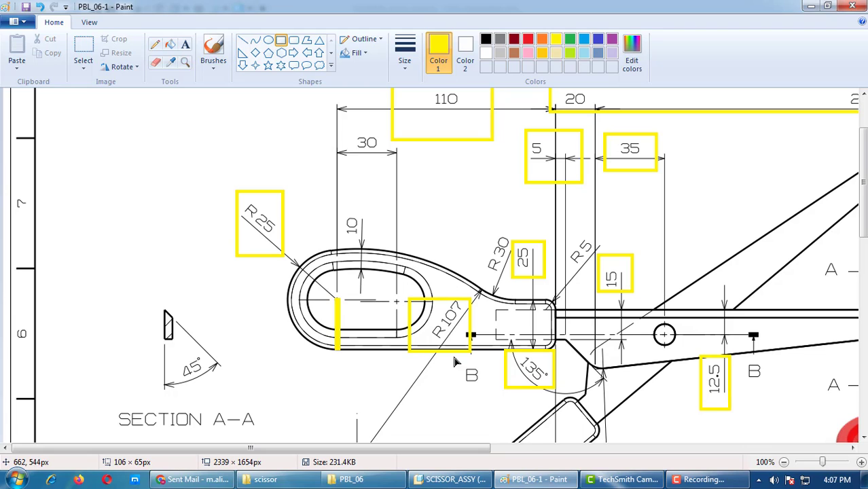
mouse_move(631, 480)
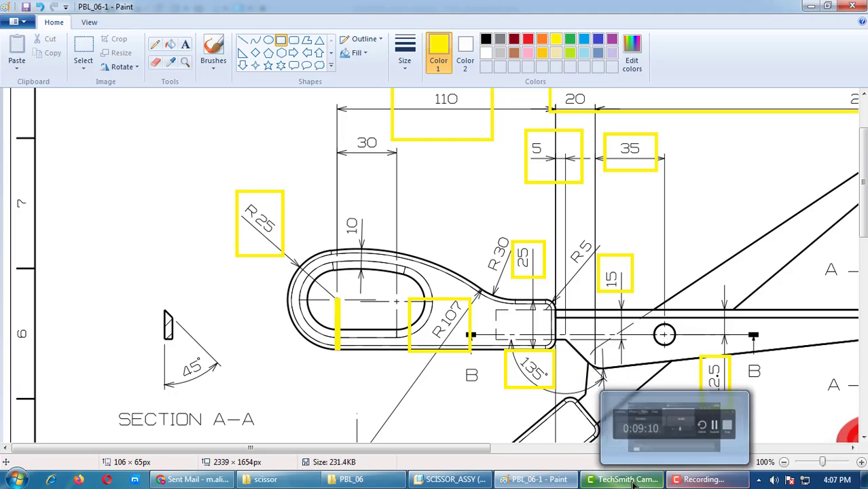
left_click(451, 479)
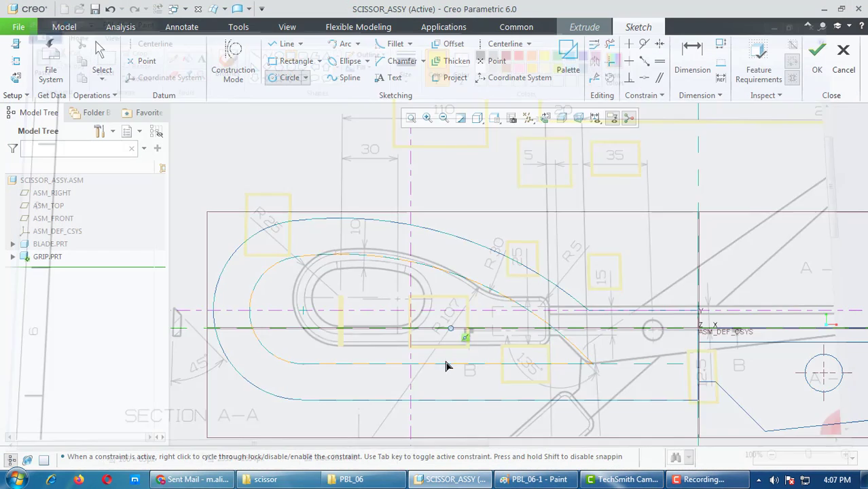
middle_click(531, 292)
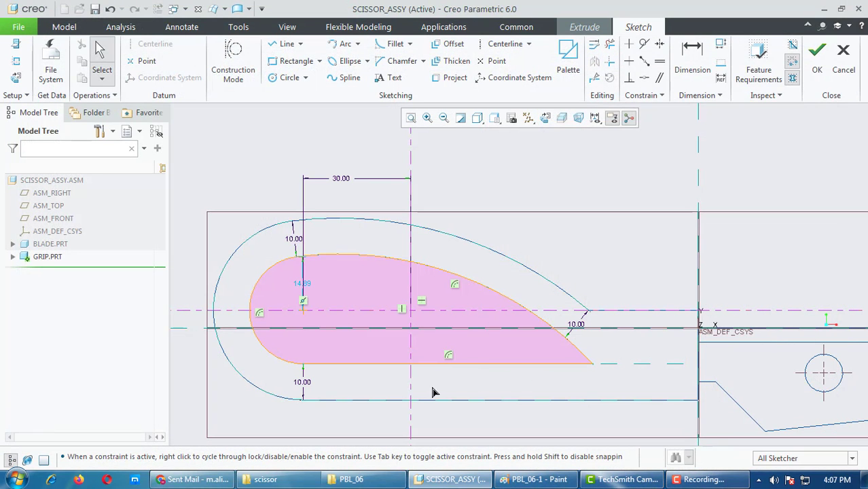
Step: Delete the vertical centreline crossing the opening and finish the sketch
left_click(412, 182)
key("Delete")
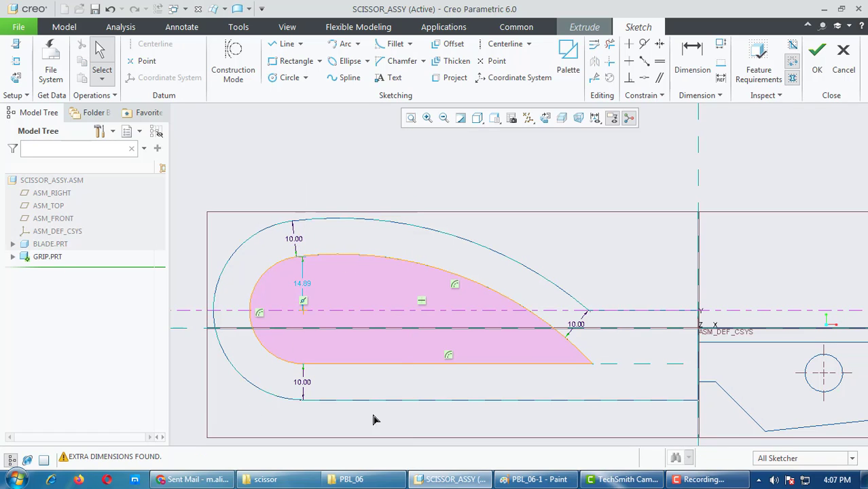
scroll(432, 343, "up", 3)
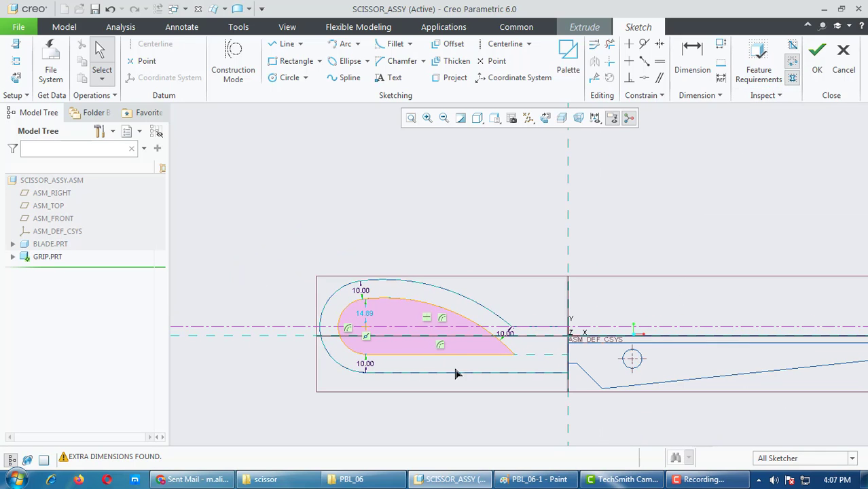
left_click(818, 54)
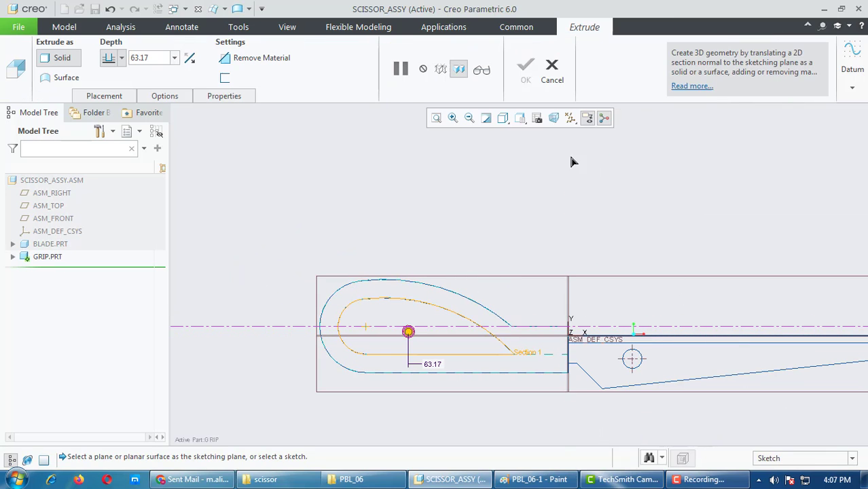
Step: Display the model shaded with edges and cut the opening through the grip with a material-removing extrusion depth of 44.60
left_click(503, 118)
left_click(522, 150)
middle_click_drag(462, 322, 415, 376)
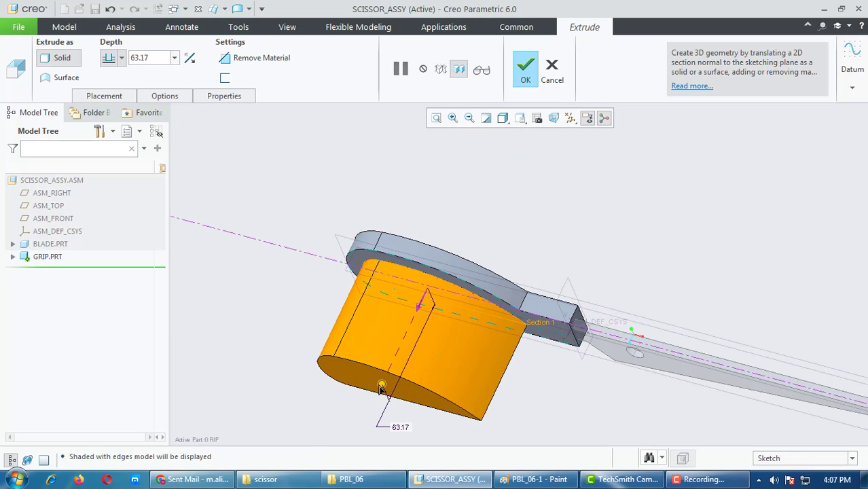
left_click_drag(382, 385, 460, 219)
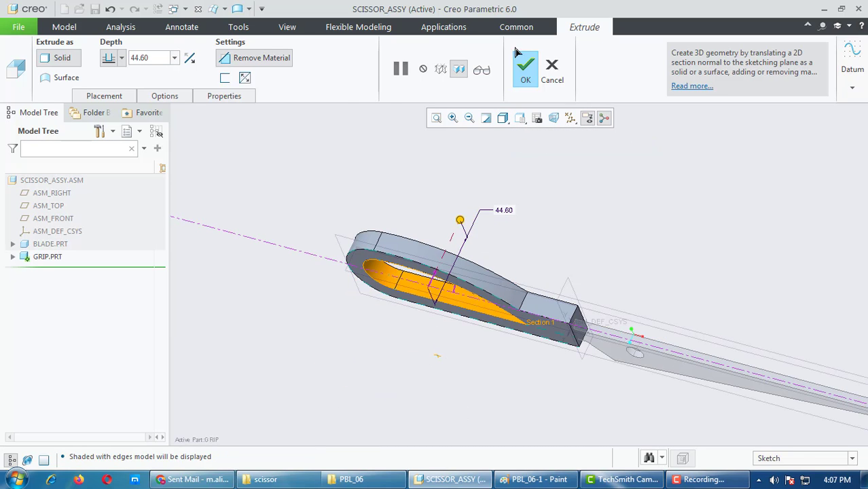
left_click(526, 69)
middle_click_drag(488, 287, 506, 261)
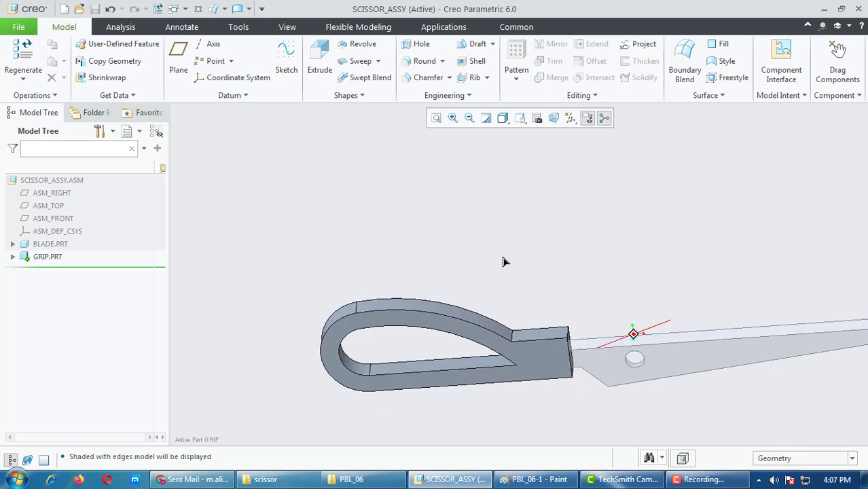
Step: Switch to the PBL_06-1 drawing in Paint and box the R30, 10 and 30 dimensions of the grip in yellow
left_click(513, 482)
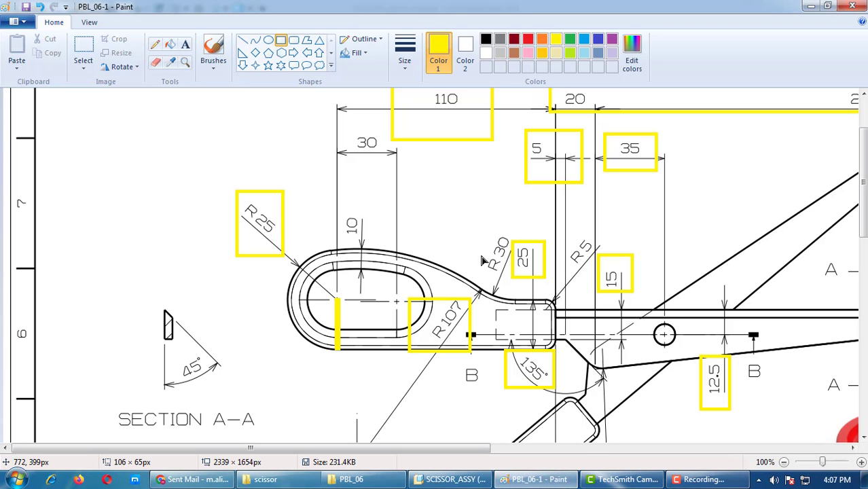
mouse_move(478, 218)
left_mouse_down()
mouse_move(505, 258)
mouse_move(547, 279)
left_mouse_up()
left_click_drag(384, 197, 329, 277)
left_click_drag(390, 132, 336, 164)
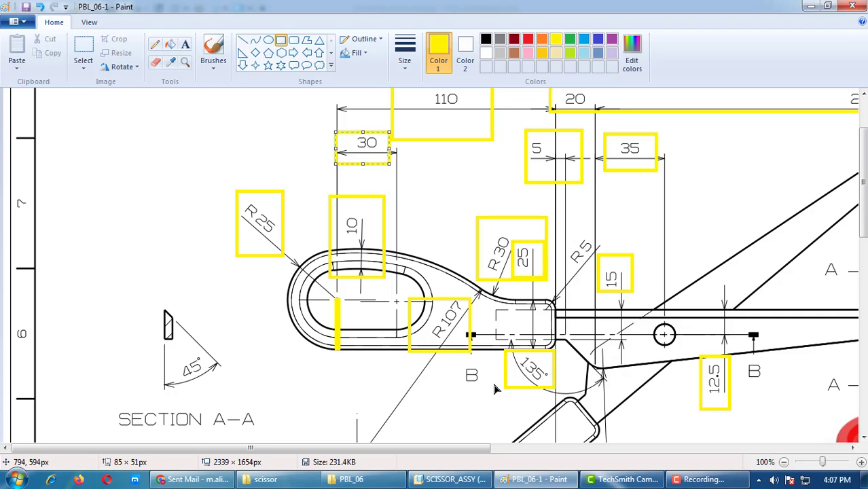
Step: Switch back to the SCISSOR_ASSY model in Creo and round the grip's outer edge at the neck with a radius of 30
left_click(453, 481)
left_click(416, 60)
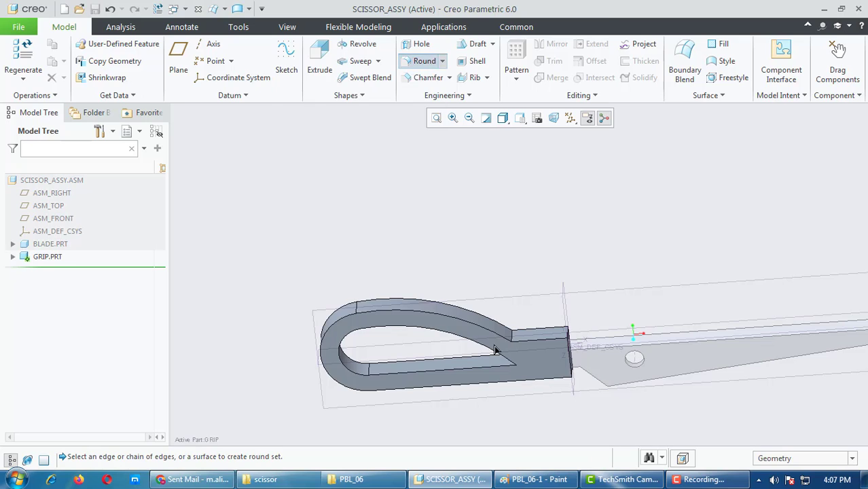
scroll(514, 347, "up", 2)
left_click(512, 322)
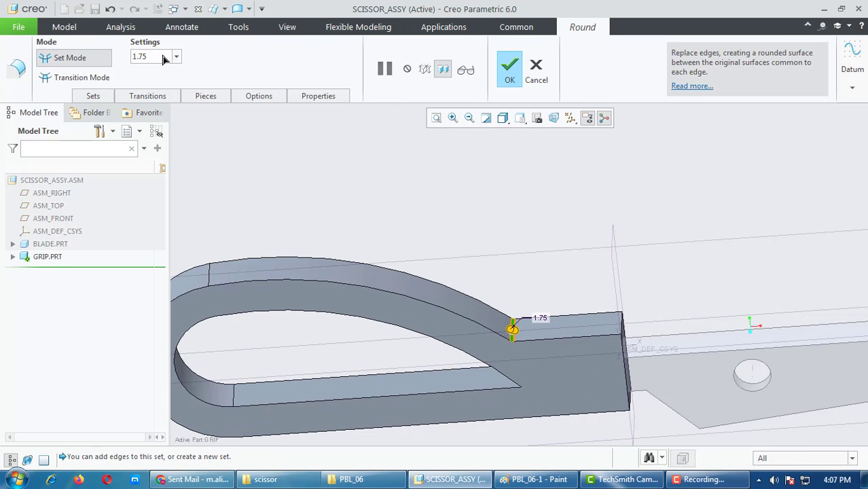
type("30")
key("Return")
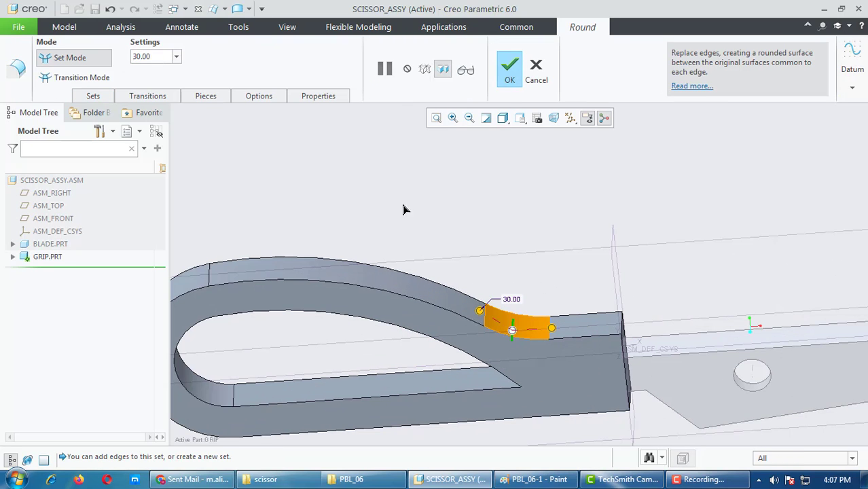
scroll(462, 246, "down", 2)
middle_click(473, 228)
middle_click_drag(479, 208, 495, 188)
Step: Start a round on the sharp inner edge at the pointed end of the finger opening with a radius of 10
left_click(422, 65)
middle_click_drag(476, 347, 514, 377)
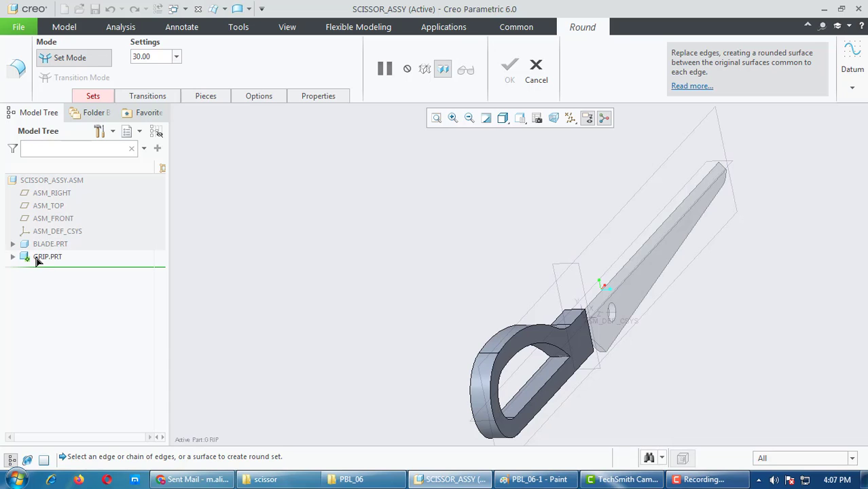
scroll(523, 362, "up", 3)
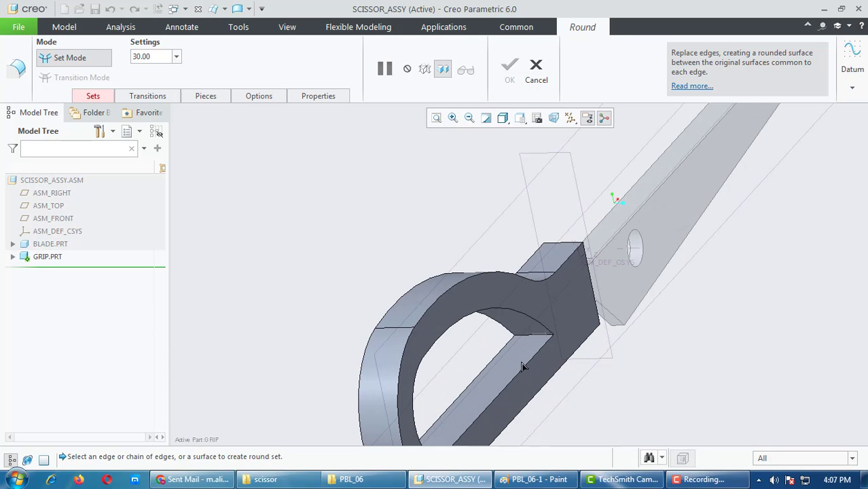
left_click(494, 343)
scroll(495, 343, "down", 2)
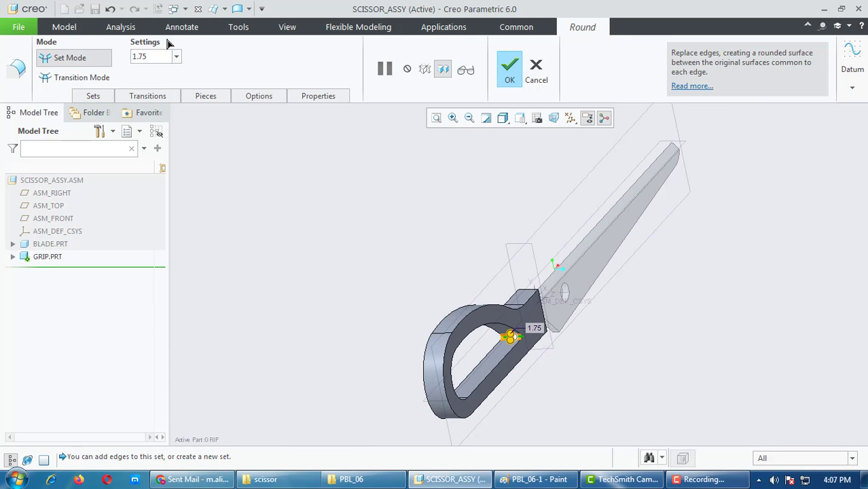
type("100")
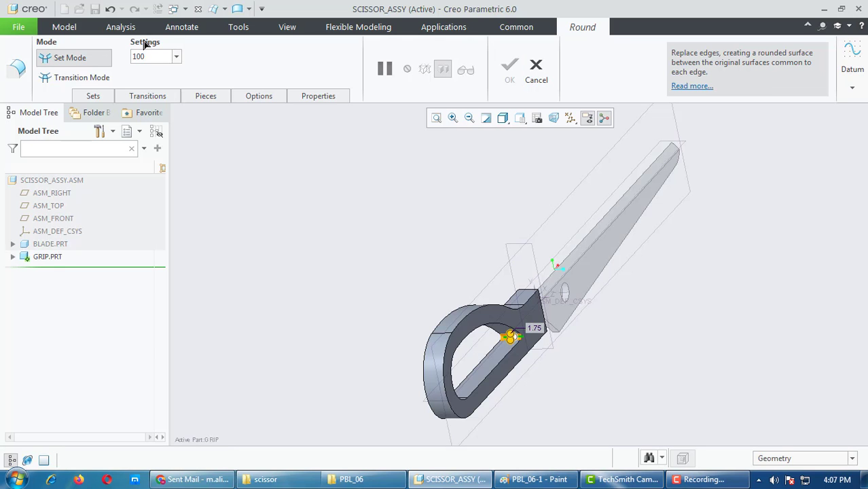
key("Return")
middle_click_drag(479, 344, 459, 383)
Step: Check the opening in the PBL_06-1 drawing and try radii of 25, 20 and 15 for the opening's round
left_click(515, 479)
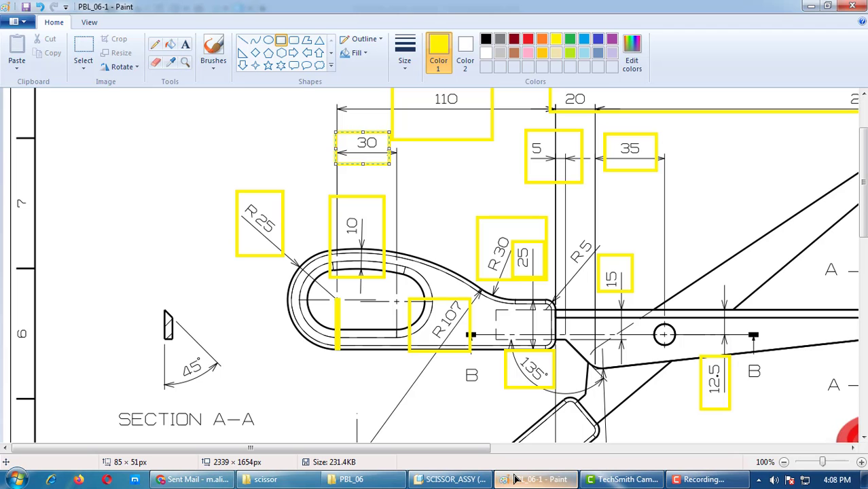
left_click(451, 479)
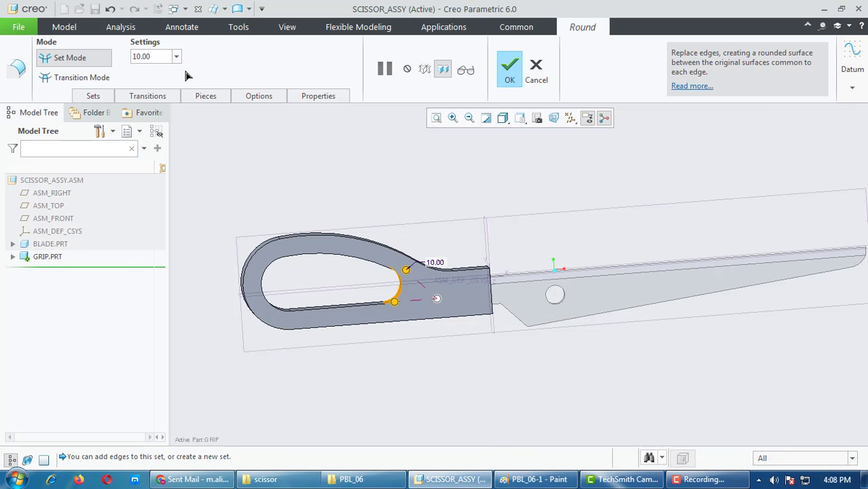
type("25")
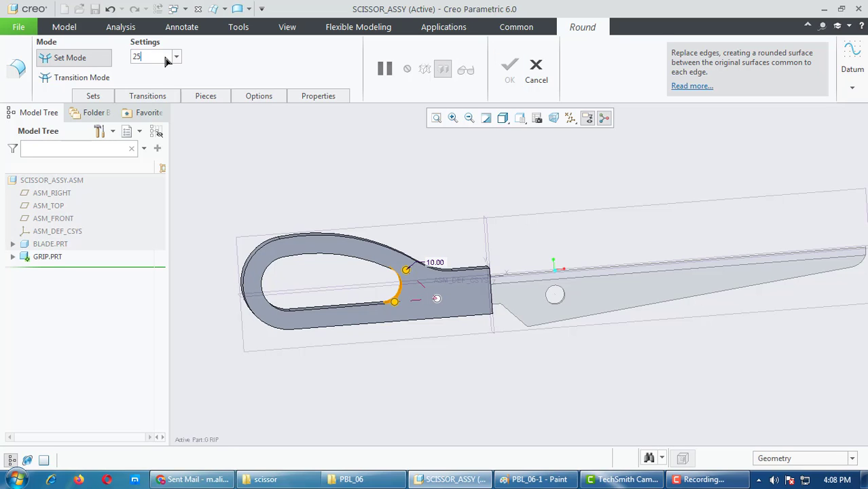
key("Return")
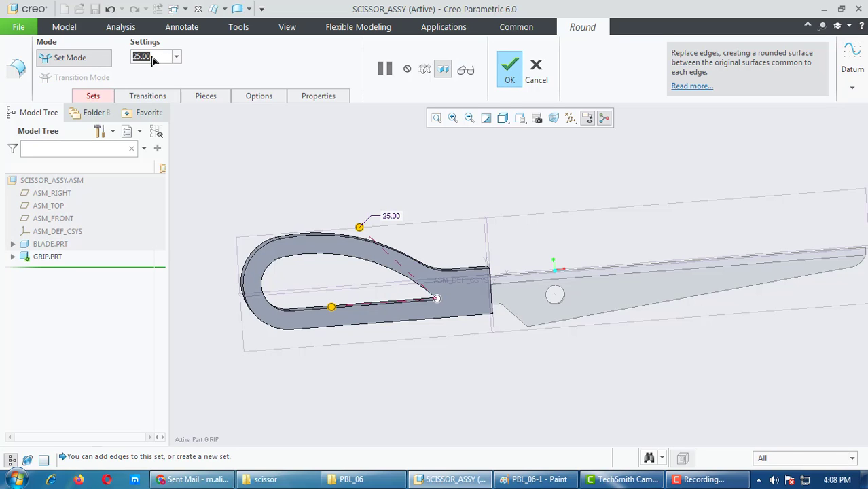
type("20")
key("Return")
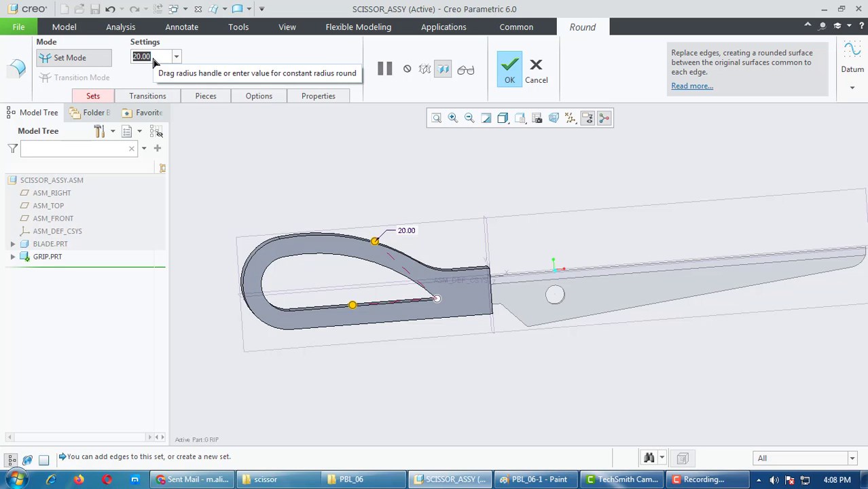
type("15")
key("Return")
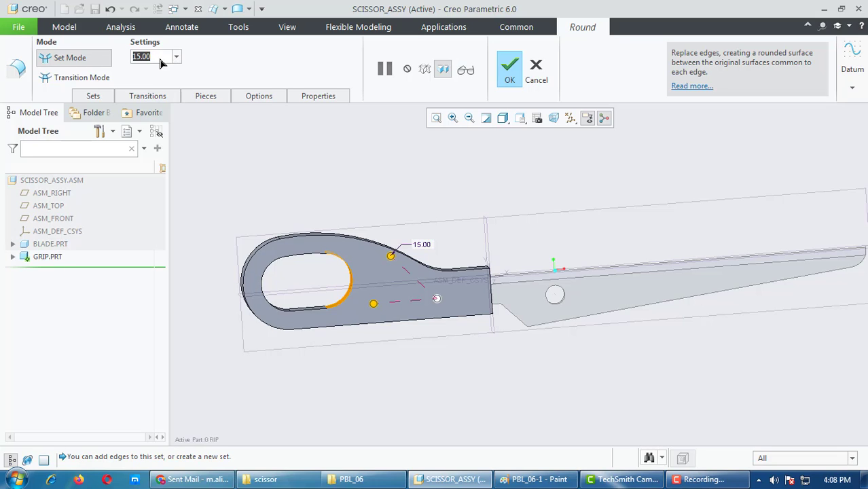
Step: Set the radius of the finger opening's round to 12.5 and complete the round
type("12.")
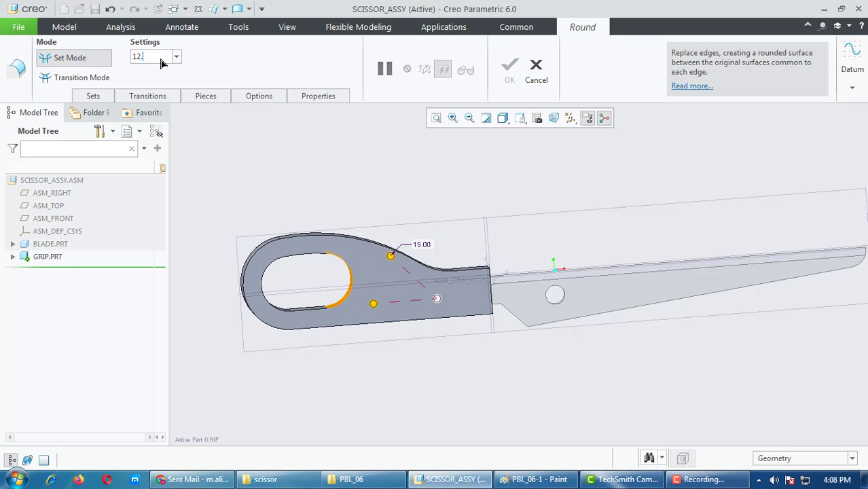
type("5")
key("Return")
middle_click_drag(403, 165, 476, 262)
right_click(456, 193)
left_click(510, 69)
Step: Switch to the PBL_06-1 drawing in Paint and box the R5, R4 and lower R10 radius dimensions in yellow
left_click(536, 480)
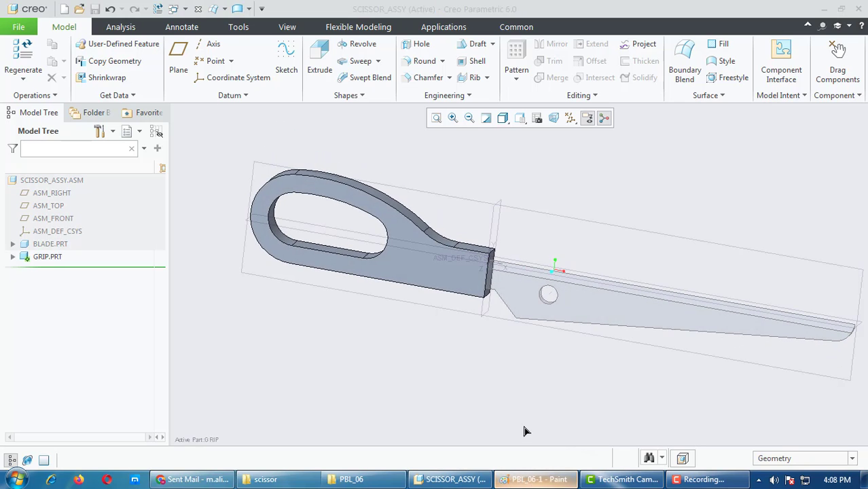
left_click_drag(597, 233, 561, 267)
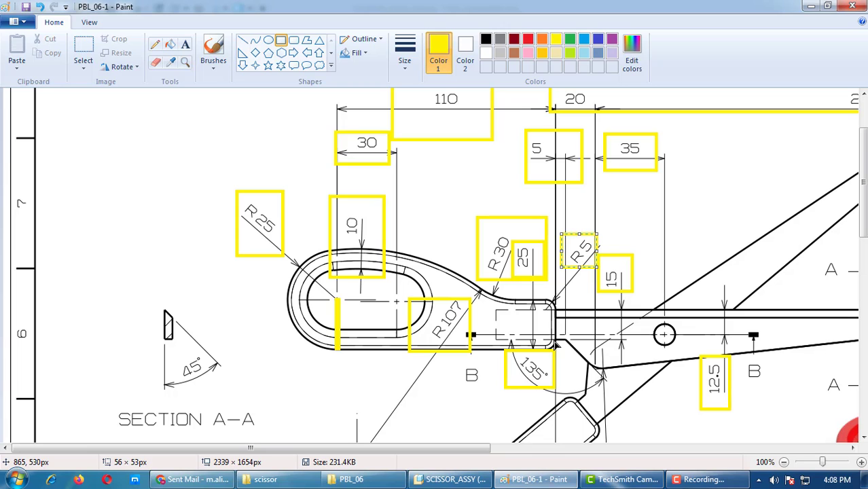
left_click_drag(399, 448, 710, 448)
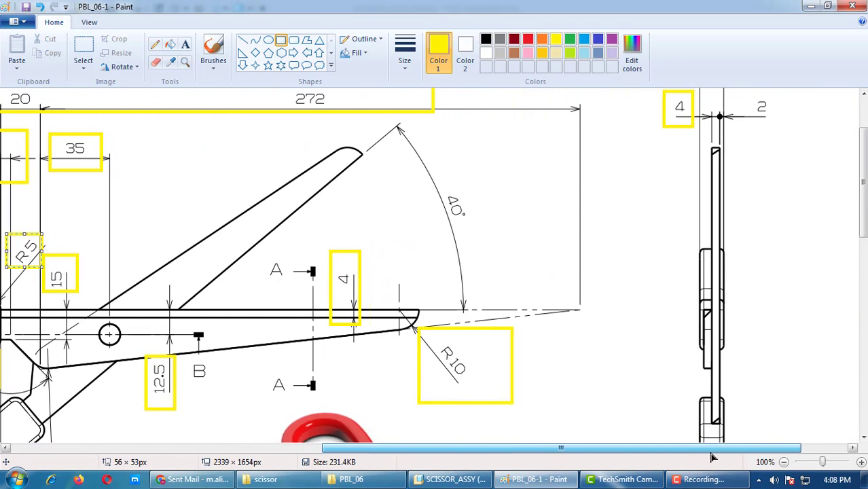
scroll(683, 263, "down", 5)
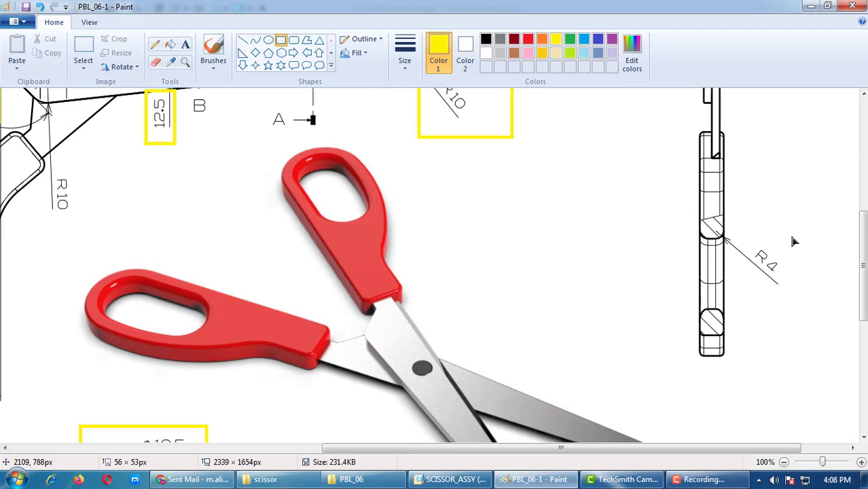
left_click_drag(794, 230, 729, 292)
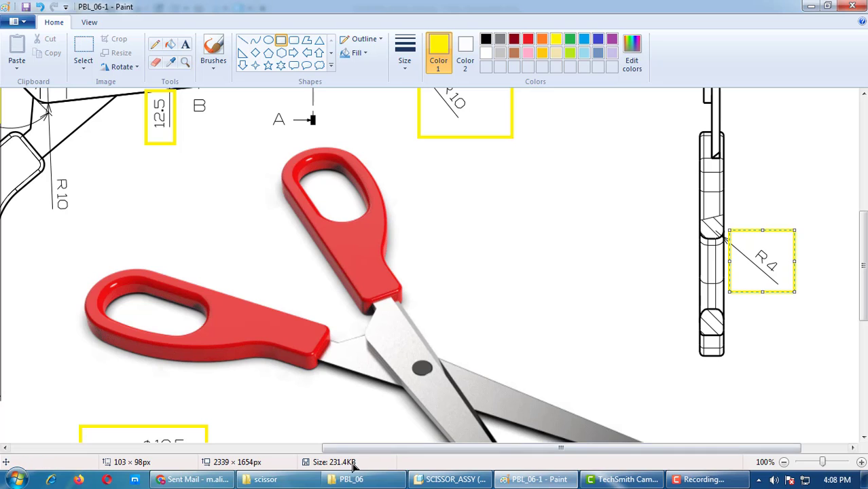
left_click_drag(360, 450, 199, 455)
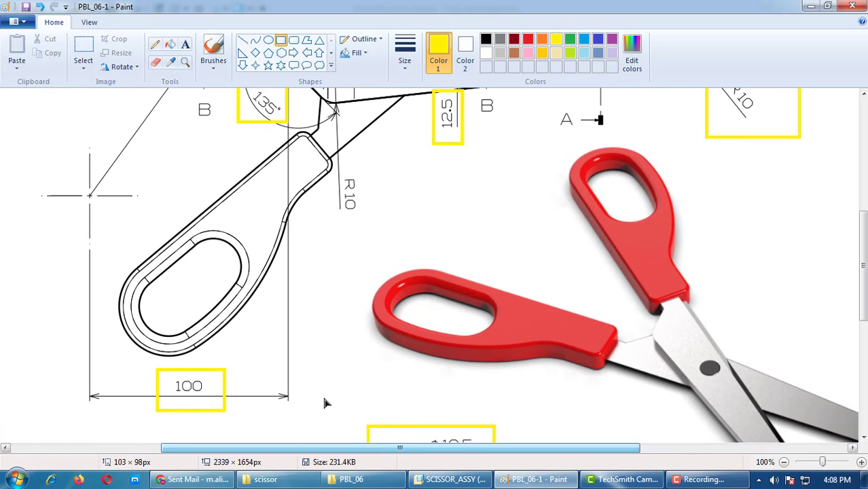
scroll(325, 402, "up", 5)
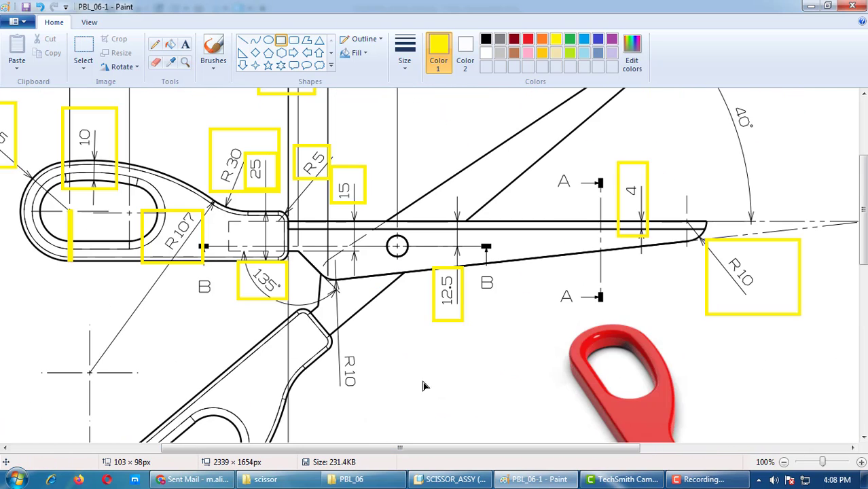
left_click_drag(369, 340, 319, 416)
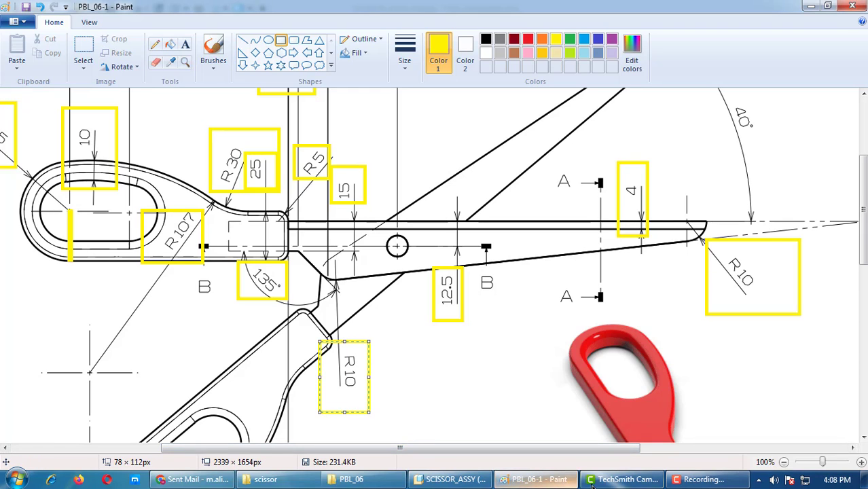
Step: Switch back to Creo and round the two corner edges at the grip's blade end with a radius of 5
left_click(441, 480)
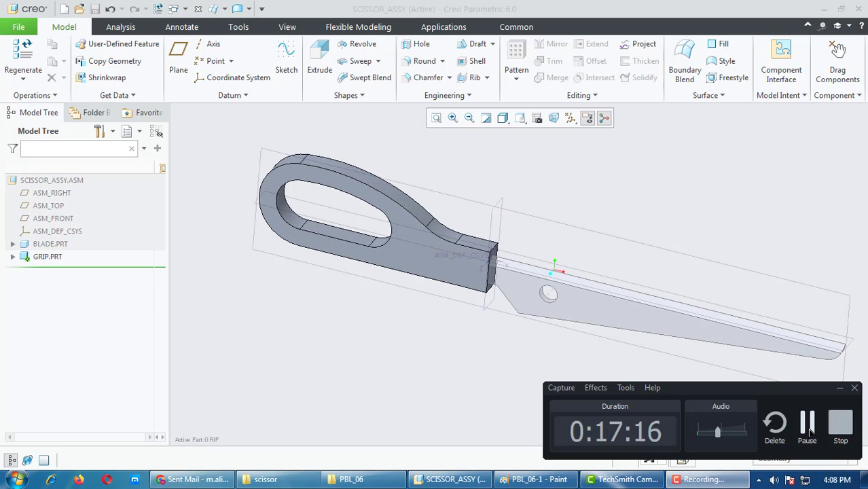
scroll(429, 219, "up", 3)
scroll(440, 229, "down", 1)
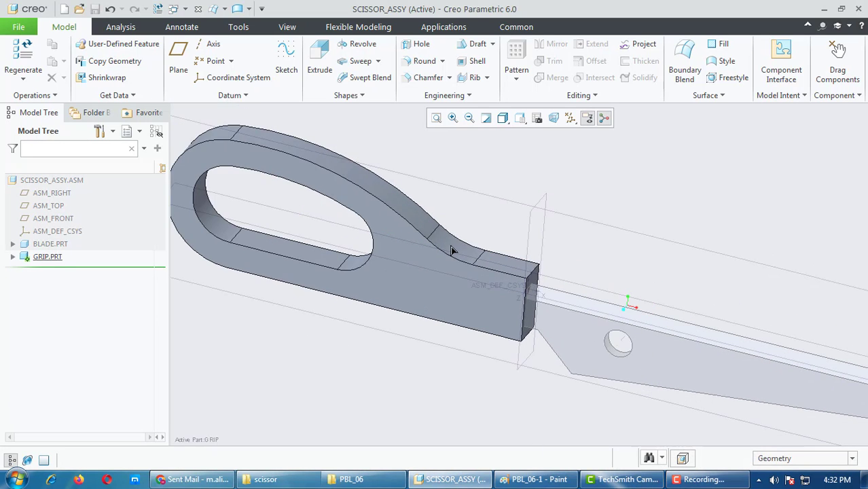
middle_click_drag(458, 236, 386, 198)
left_click(423, 61)
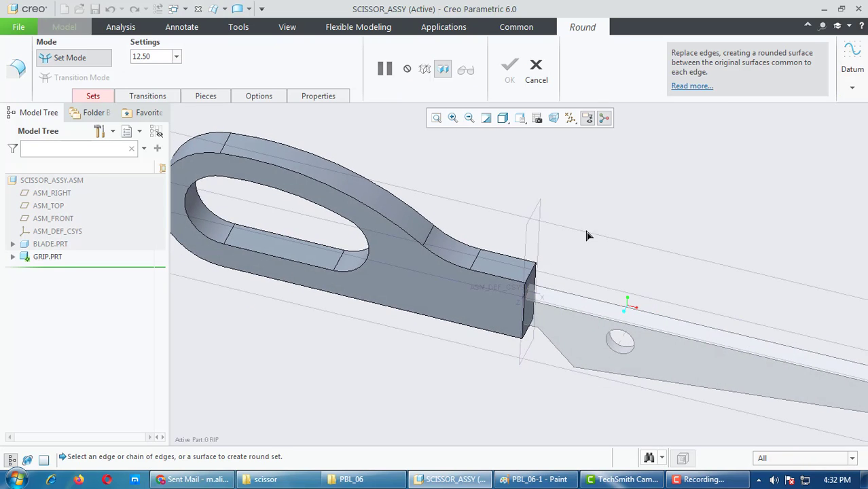
left_click(534, 282)
middle_click_drag(538, 335, 534, 379)
left_click(534, 381)
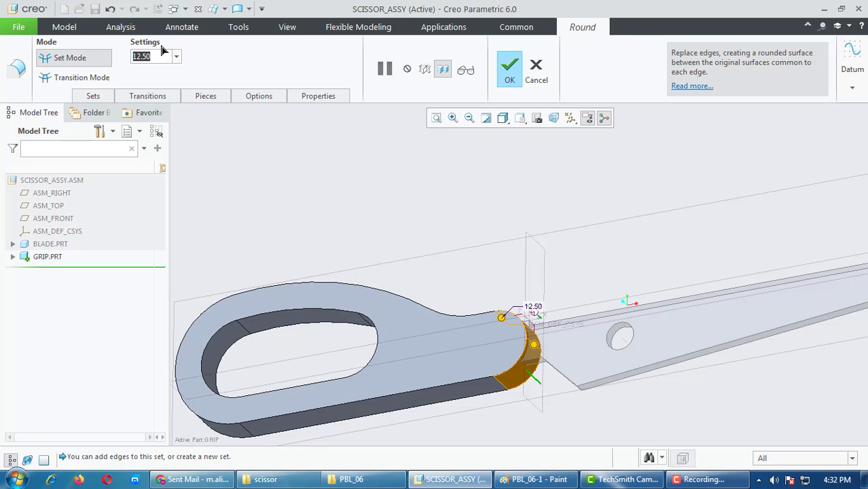
type("5")
key("Return")
scroll(397, 201, "down", 1)
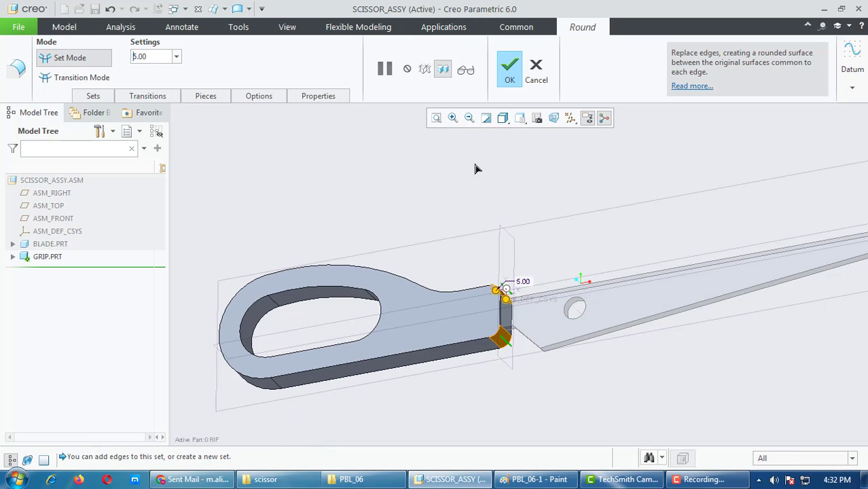
left_click(510, 73)
Step: Start a round along the finger opening's edge loop on the grip face with a radius of 4
middle_click_drag(543, 231, 538, 207)
left_click(425, 60)
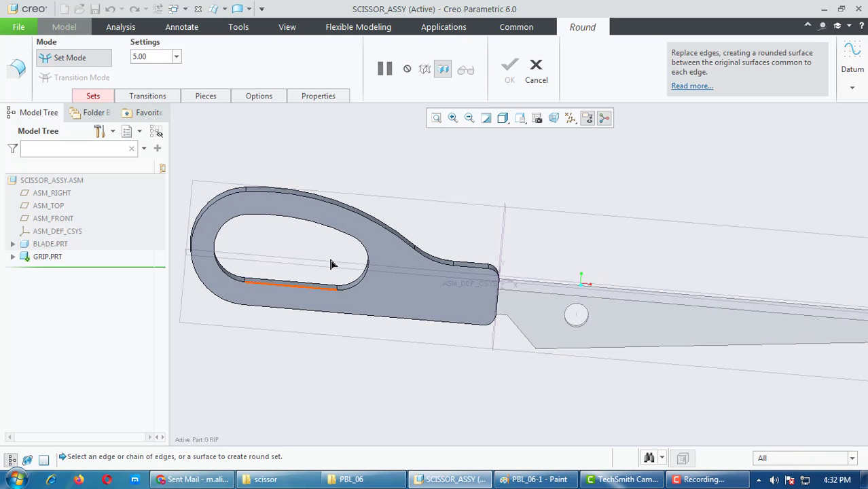
left_click(344, 238)
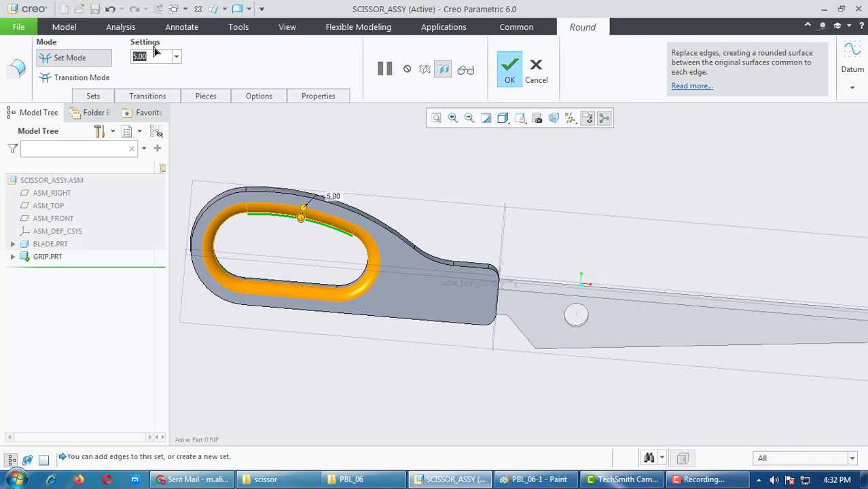
type("4")
key("Return")
Step: Add the outer edge loops on both grip faces and the opening's opposite edge loop to the round set, and complete the round
middle_click_drag(415, 324, 373, 322)
left_click(384, 246, "ctrl")
middle_click_drag(414, 267, 416, 348)
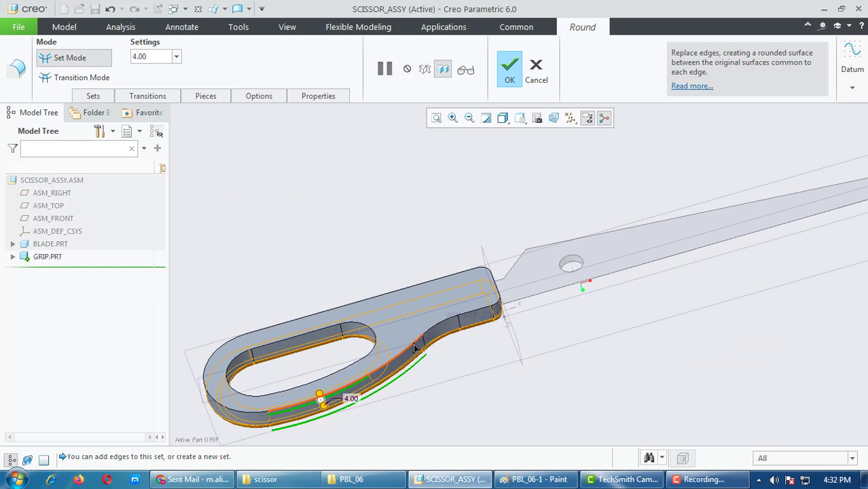
middle_click_drag(340, 329, 386, 373)
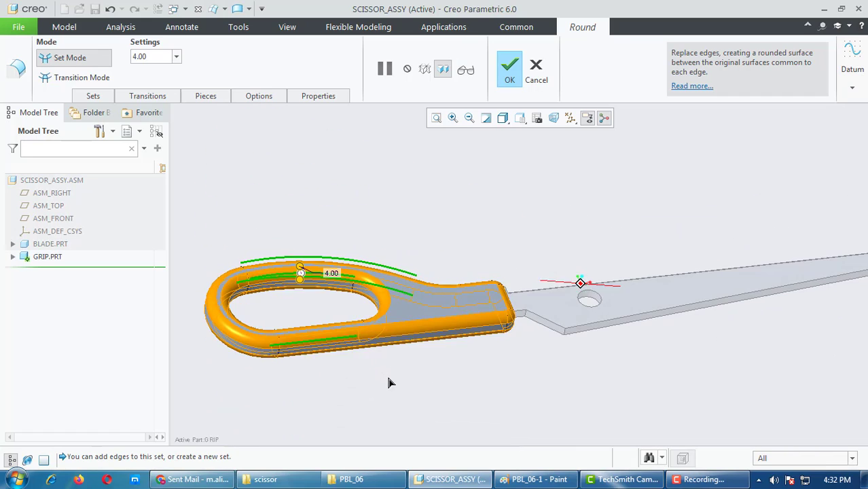
scroll(556, 298, "up", 4)
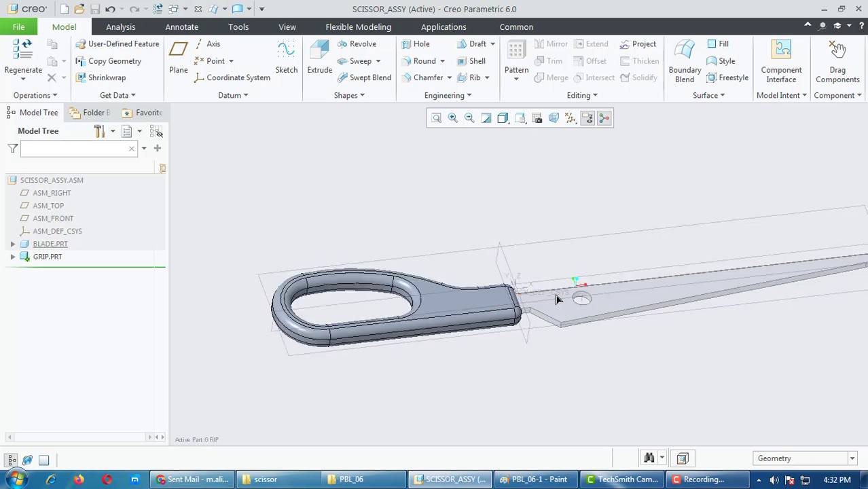
middle_click_drag(599, 280, 628, 305)
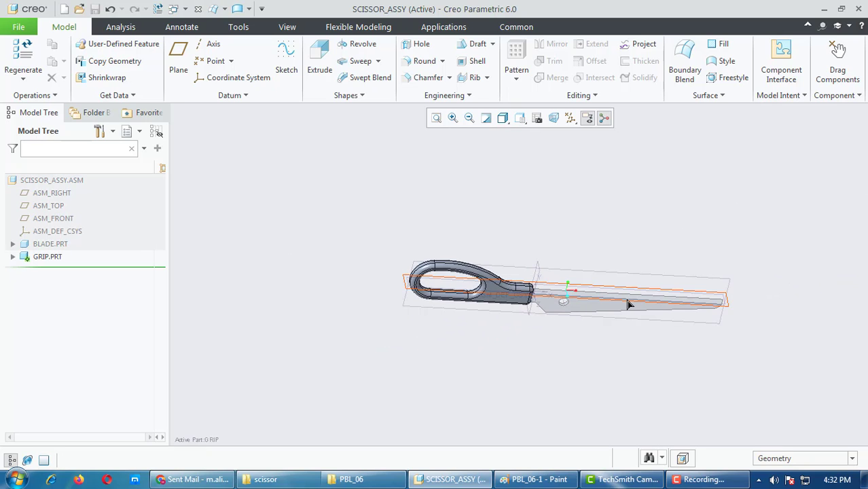
Step: Activate the top-level SCISSOR_ASSY assembly in place of the grip part
right_click(52, 175)
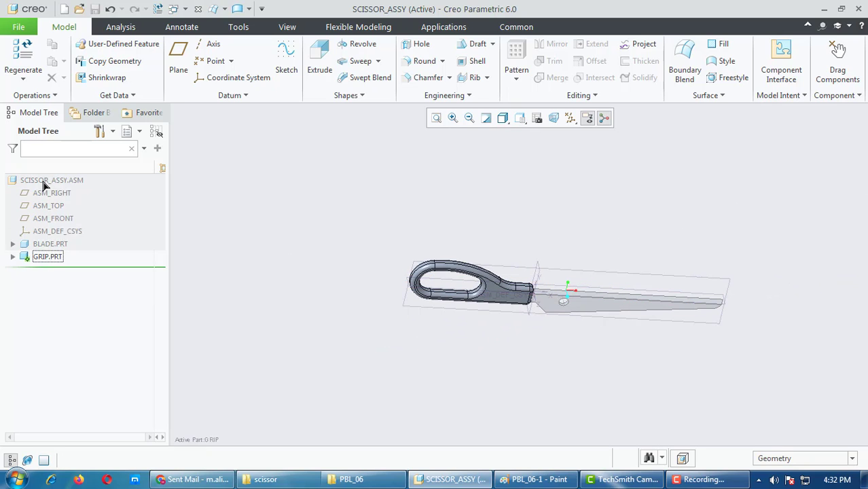
right_click(45, 179)
left_click(52, 141)
middle_click_drag(494, 308, 493, 265)
middle_click_drag(737, 362, 704, 361)
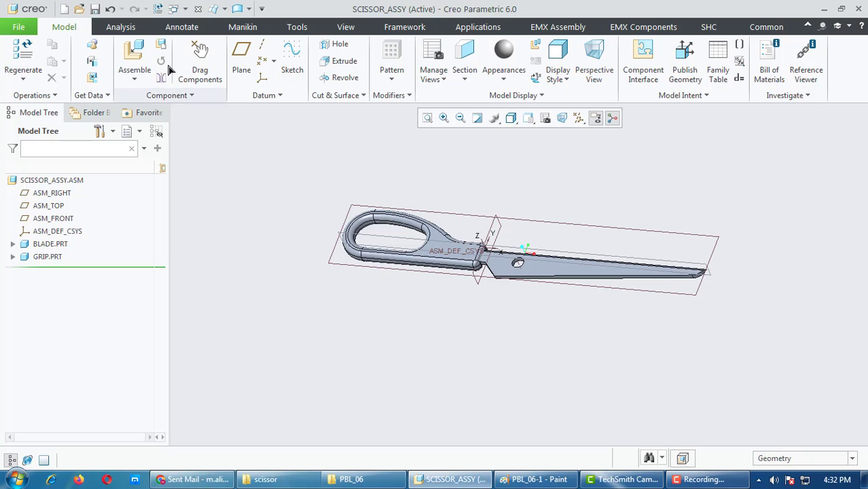
Step: Apply the fifth appearance of the Metal-Steel.dmt library to the blade part
left_click(347, 27)
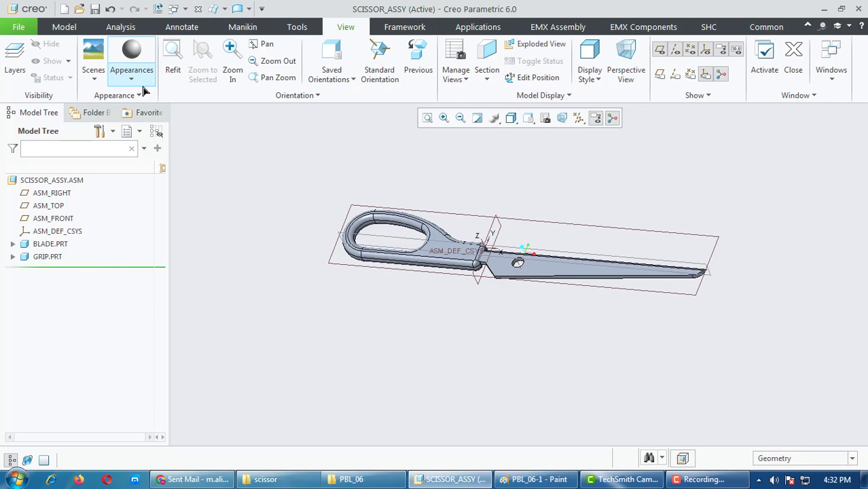
left_click(136, 80)
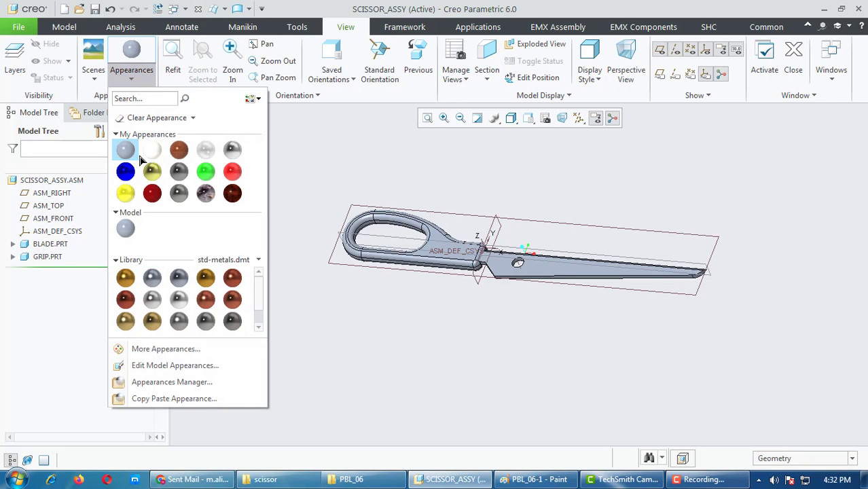
left_click(258, 261)
left_click(242, 306)
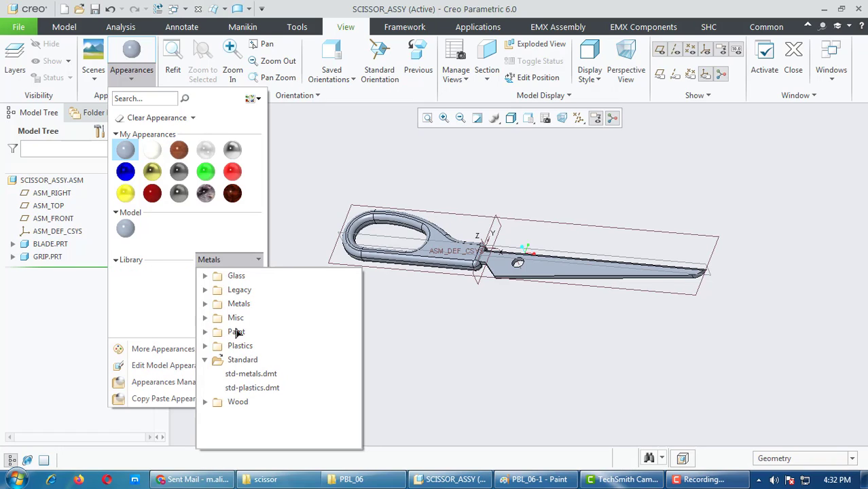
left_click(206, 304)
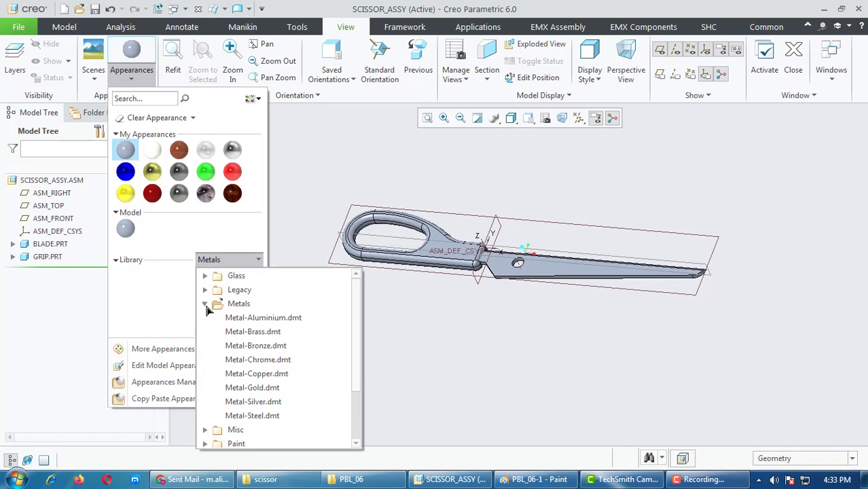
left_click(253, 415)
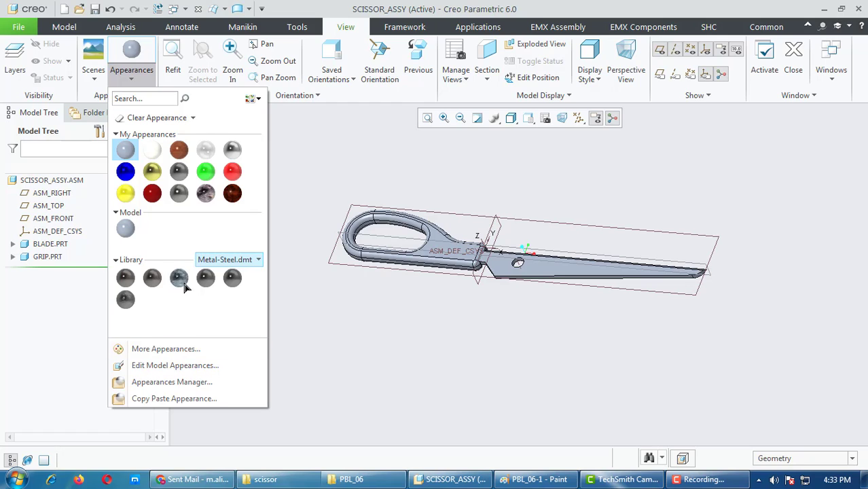
left_click(236, 274)
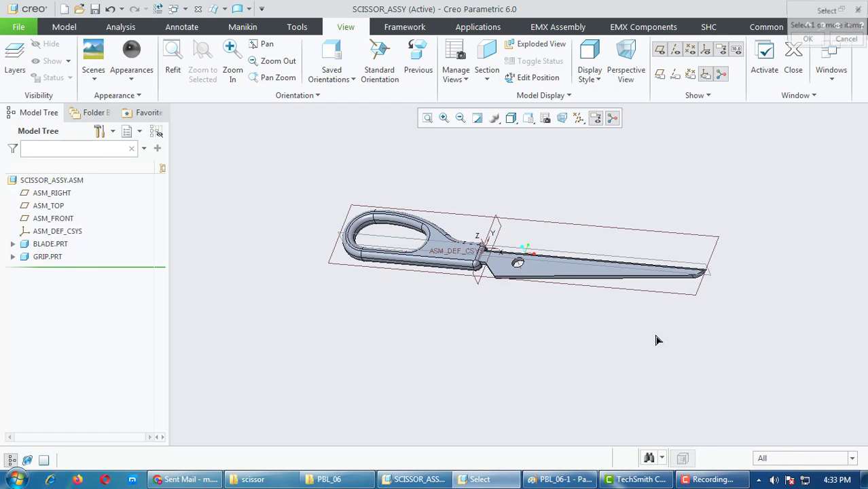
left_click(585, 272)
middle_click(596, 339)
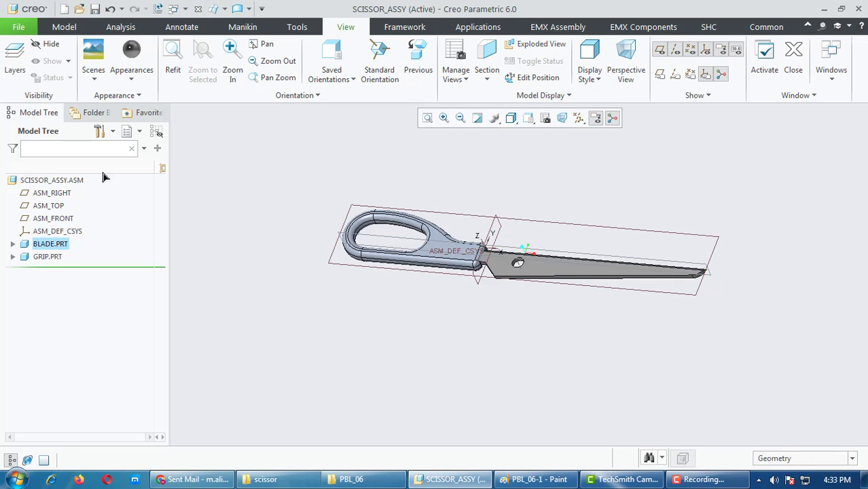
Step: Apply the red appearance of the Plastics-Gloss.dmt library to the grip part
left_click(139, 79)
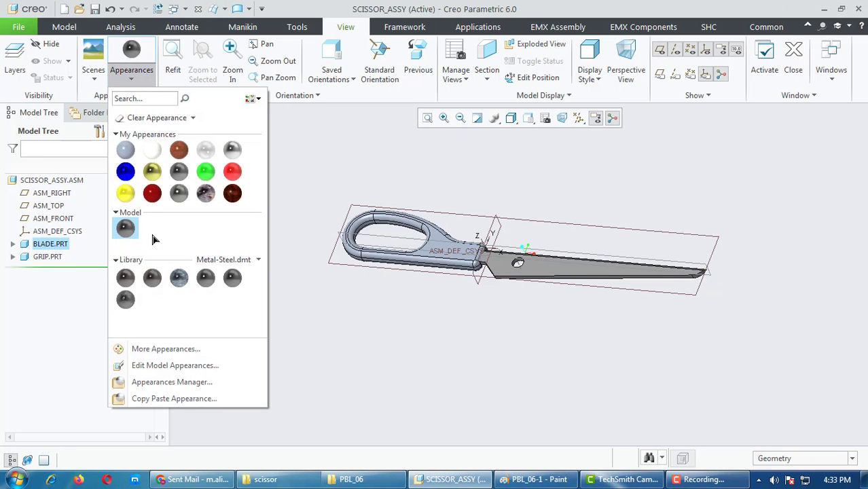
left_click(246, 261)
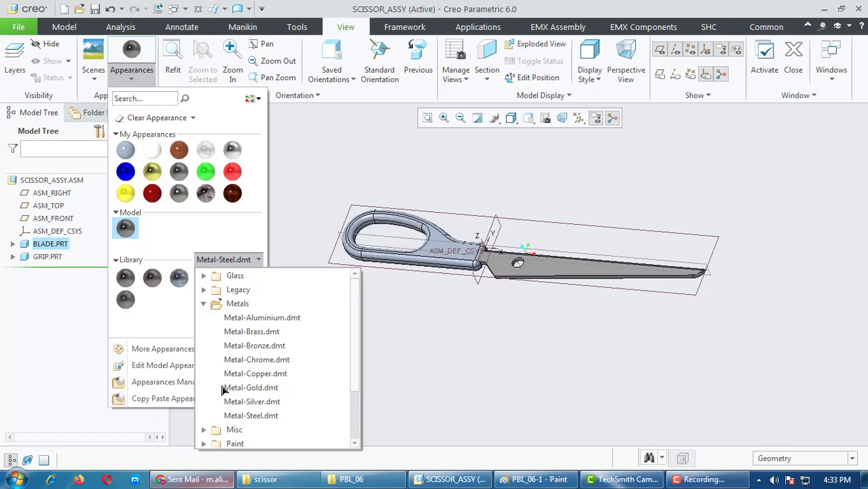
scroll(222, 389, "down", 1)
left_click(206, 430)
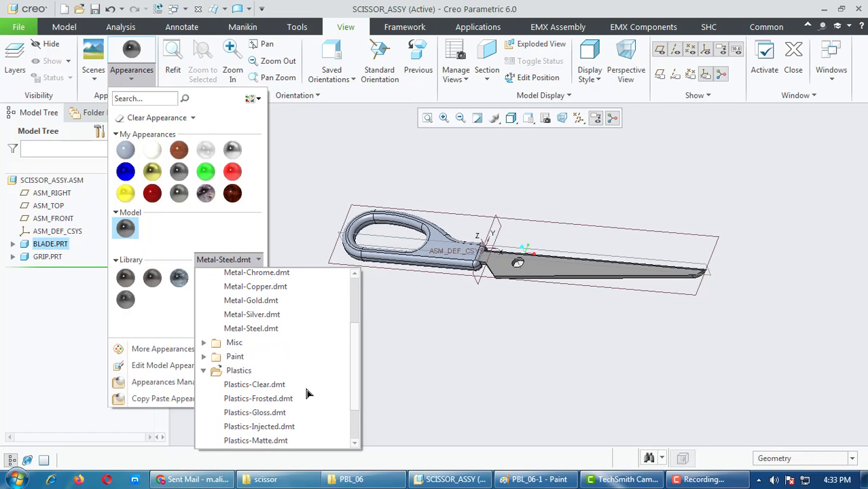
scroll(318, 396, "down", 1)
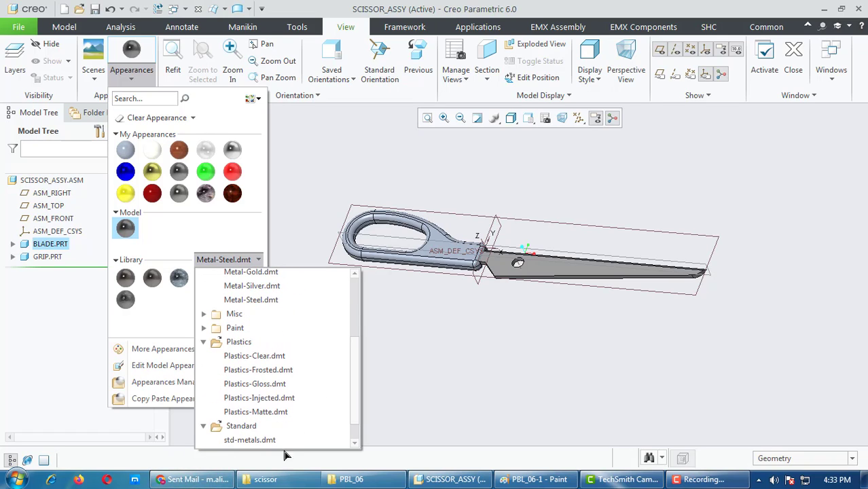
left_click(281, 385)
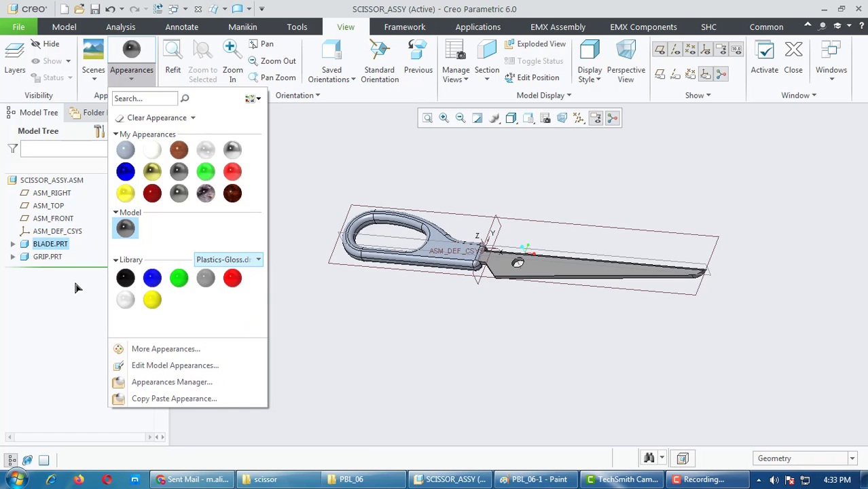
left_click(232, 279)
left_click(416, 223)
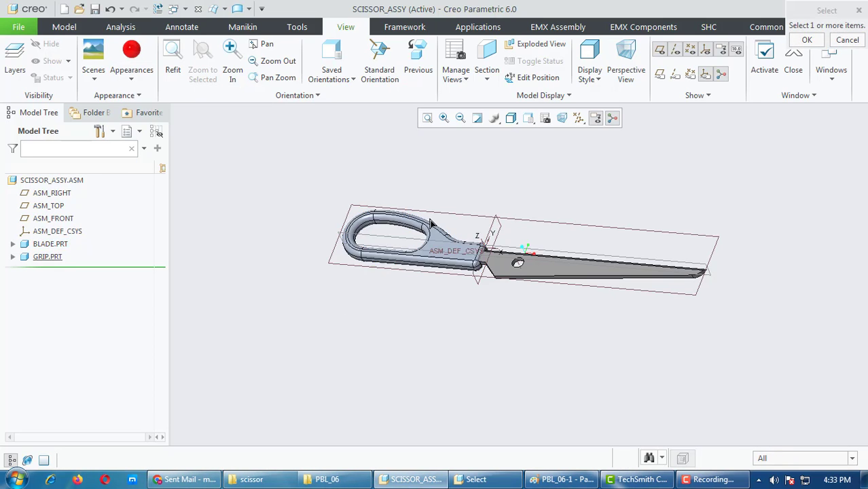
middle_click(473, 151)
middle_click_drag(472, 210, 254, 169)
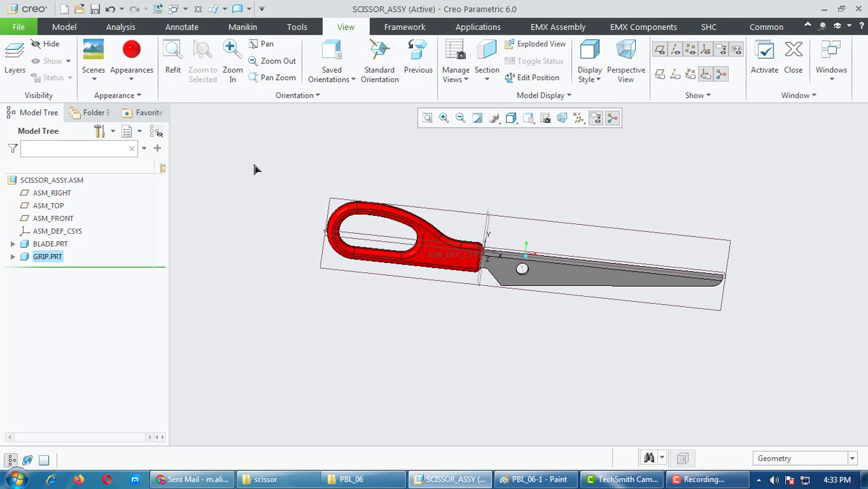
Step: Create a new solid part named blade_mirror in the assembly, using the Create features method
left_click(64, 26)
middle_click_drag(519, 306, 507, 290)
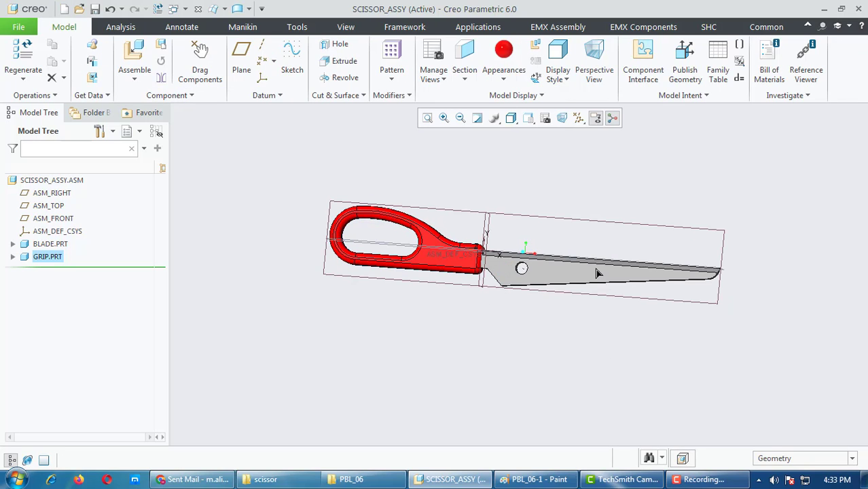
middle_click_drag(597, 273, 612, 260)
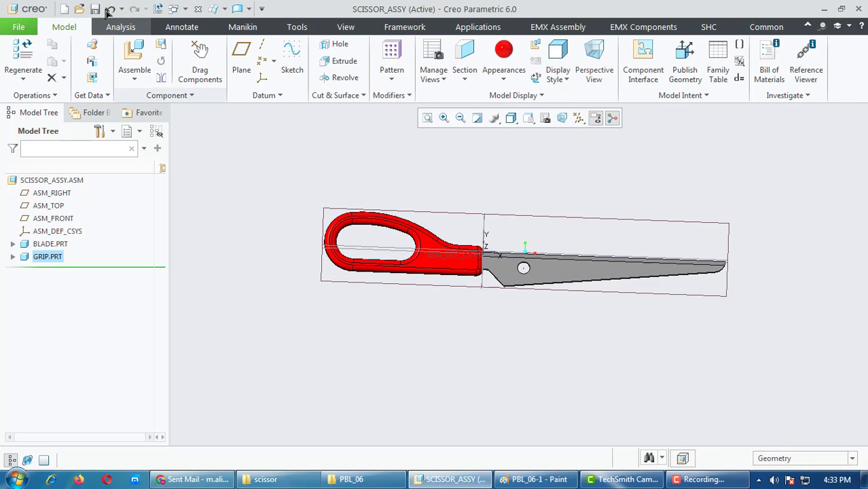
left_click(162, 44)
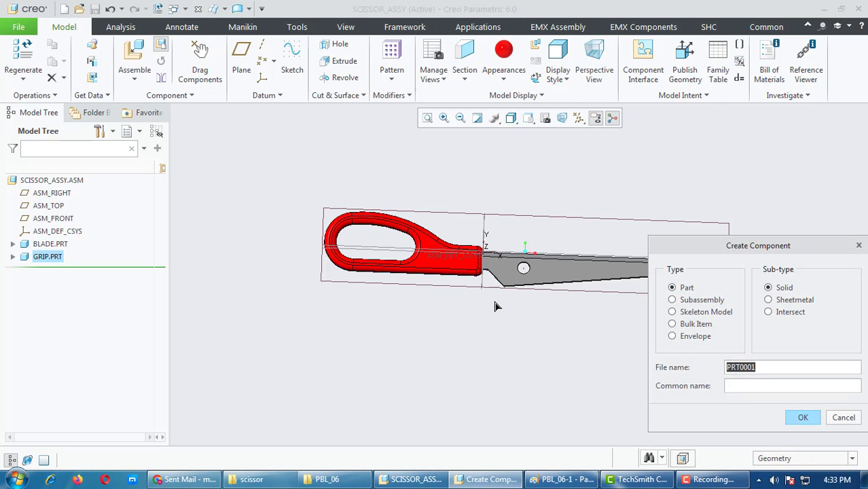
scroll(337, 334, "up", 2)
scroll(510, 285, "down", 2)
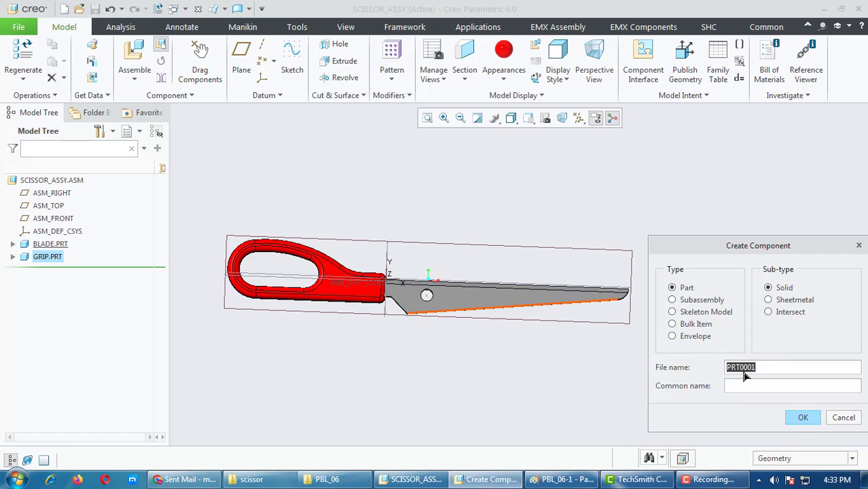
type("blade_mirror")
key("Return")
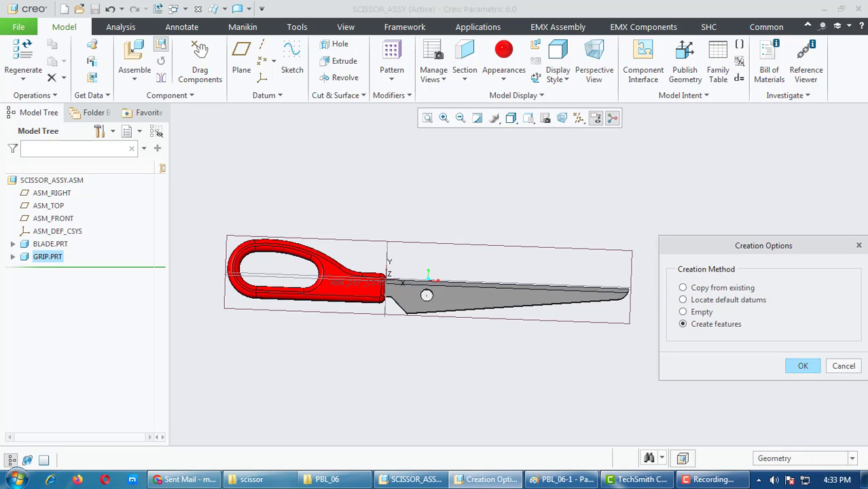
left_click(801, 366)
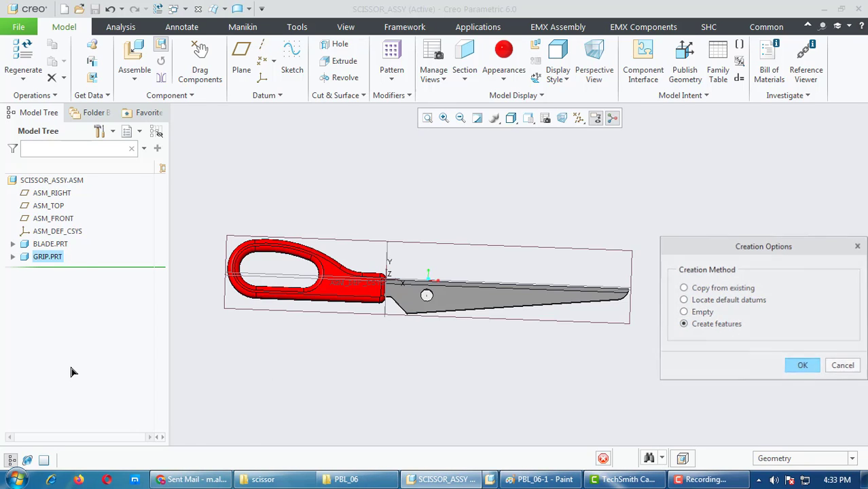
Step: Switch to the PBL_06-1 drawing in Paint, examine the second blade's layout and opening angle, and return to Creo
middle_click_drag(268, 219, 297, 252)
middle_click_drag(438, 284, 434, 293)
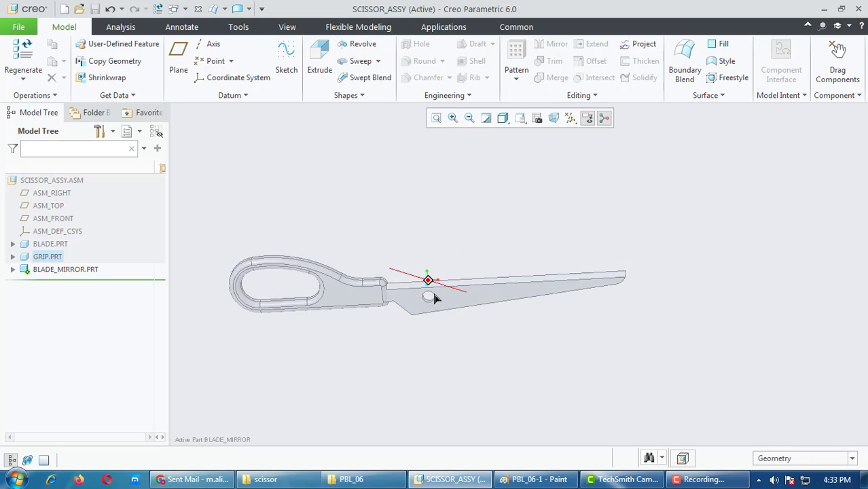
left_click(538, 480)
scroll(439, 360, "up", 5)
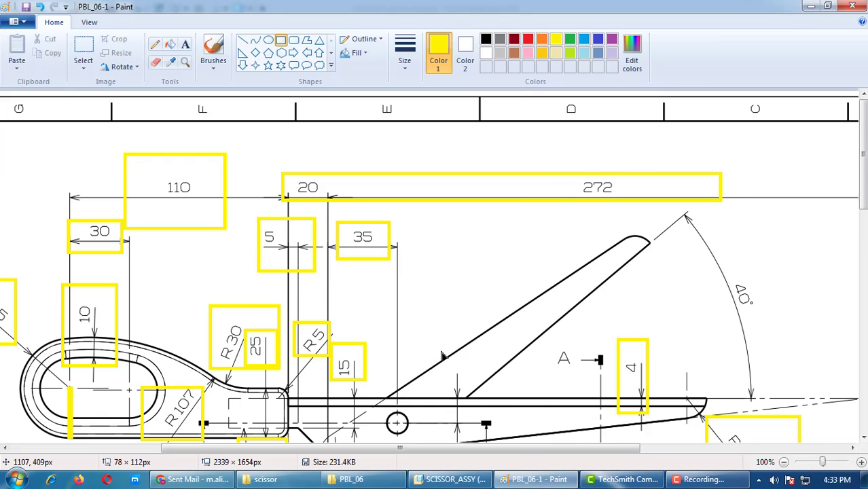
scroll(441, 355, "down", 2)
scroll(441, 352, "down", 1, "ctrl")
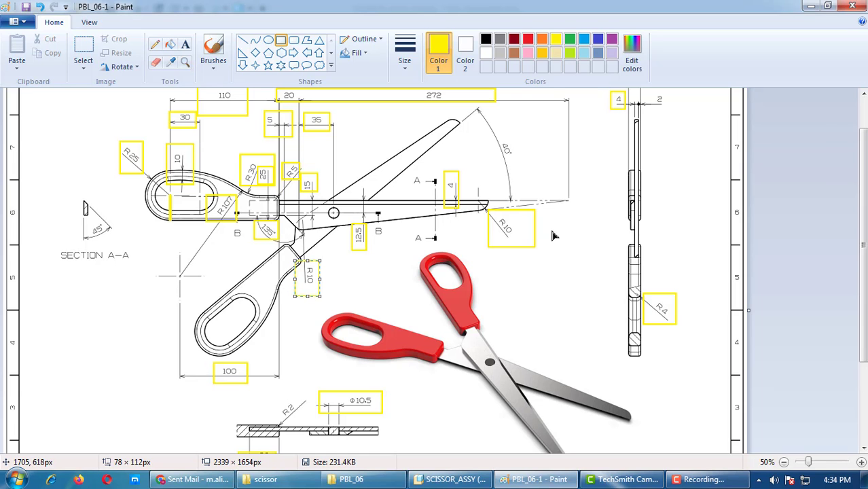
left_click(811, 6)
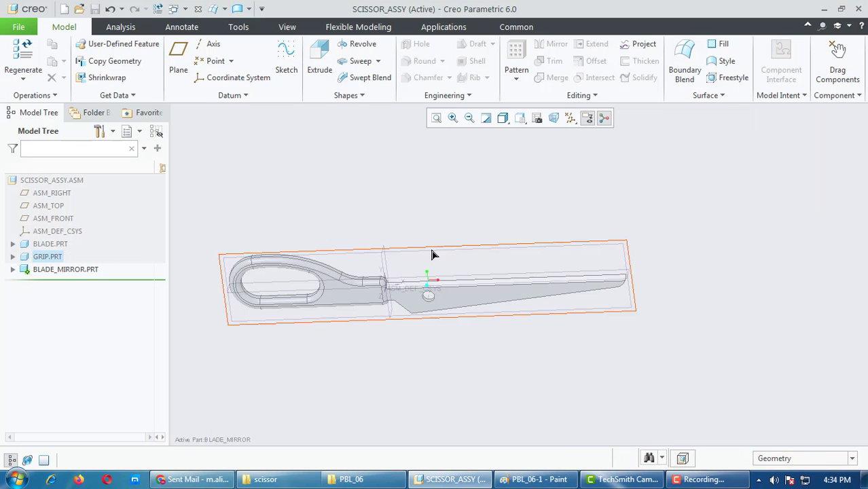
Step: Start a solid extrusion in BLADE_MIRROR on the blade's flat face with the pivot hole, accepting the sketch without references
left_click(423, 275)
middle_click_drag(423, 275, 416, 277)
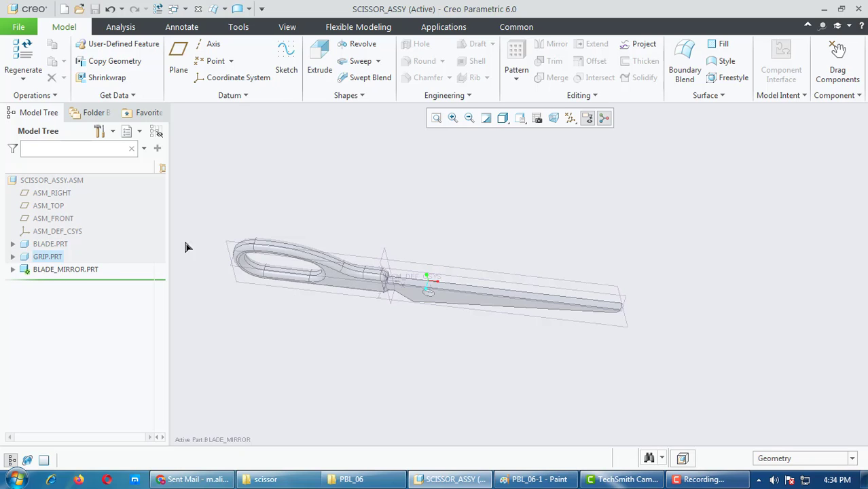
left_click(319, 65)
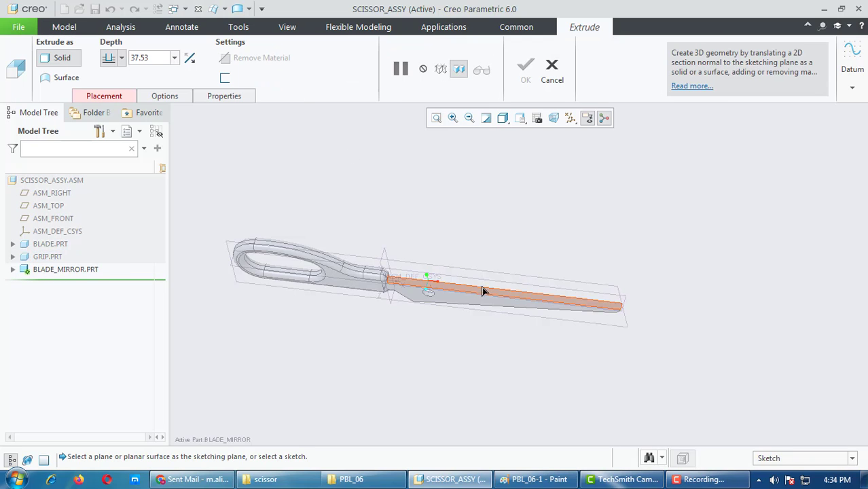
middle_click_drag(483, 291, 490, 322)
scroll(481, 284, "up", 4)
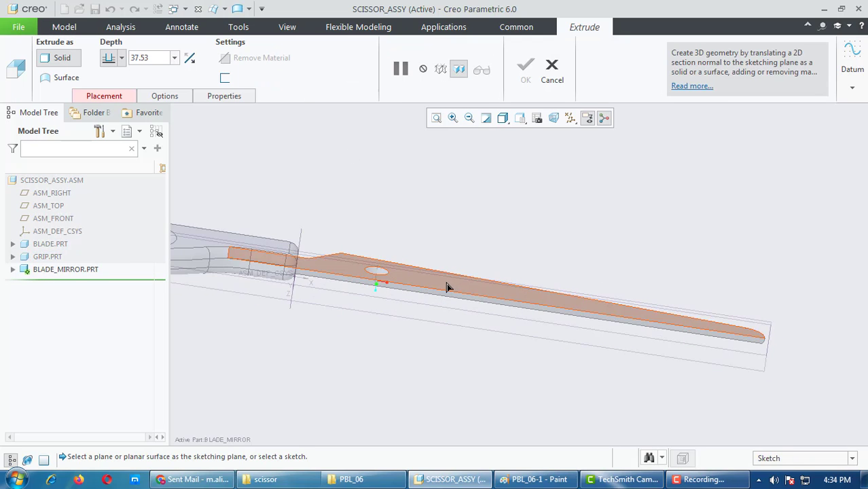
left_click(447, 288)
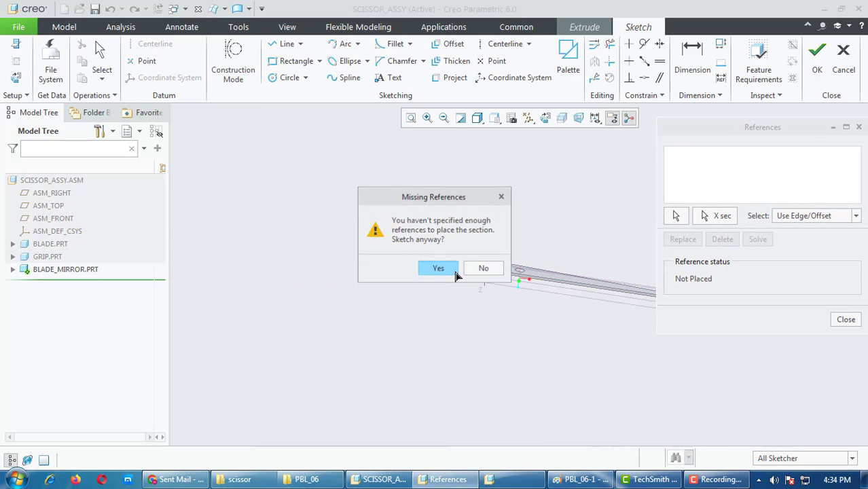
left_click(454, 272)
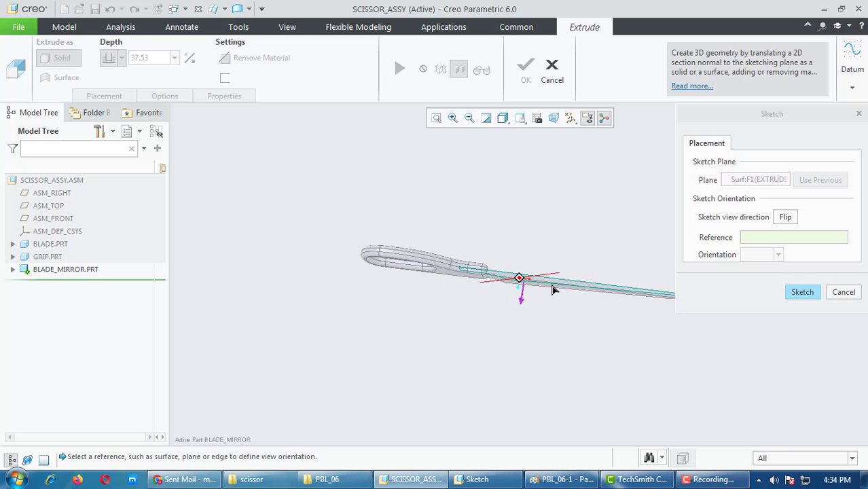
Step: Flip the sketch view direction, set ASM_TOP as the reference with Top orientation, and enter the sketch
left_click(522, 300)
middle_click_drag(637, 265, 504, 280)
middle_click_drag(436, 304, 303, 299)
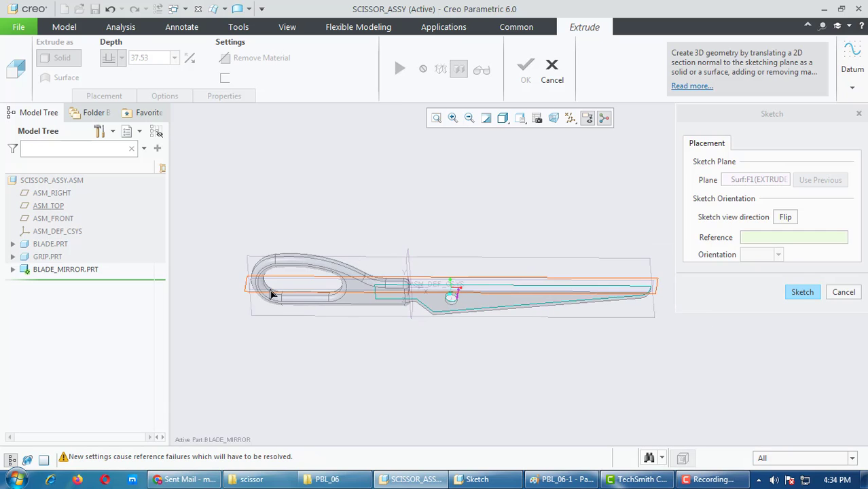
left_click(276, 293)
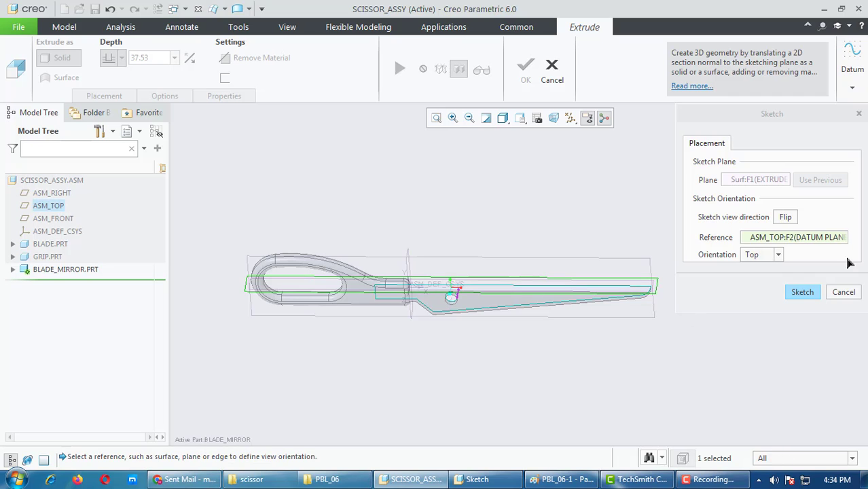
left_click(796, 296)
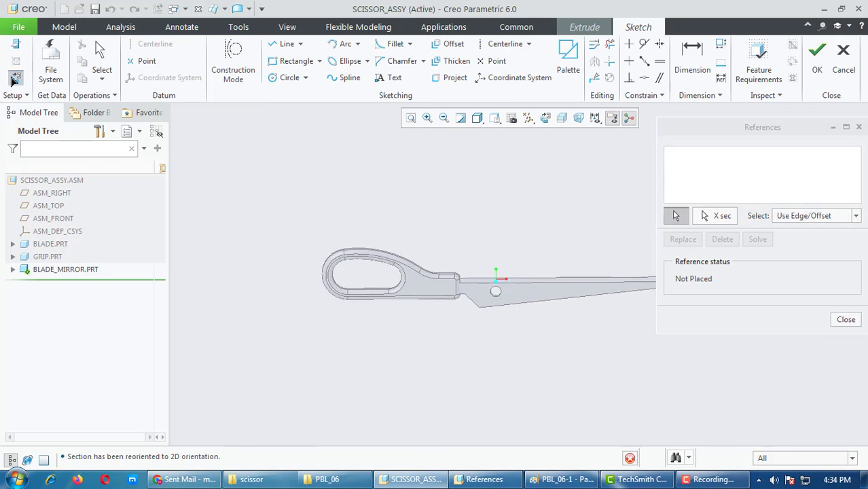
scroll(318, 299, "up", 3)
scroll(459, 280, "down", 6)
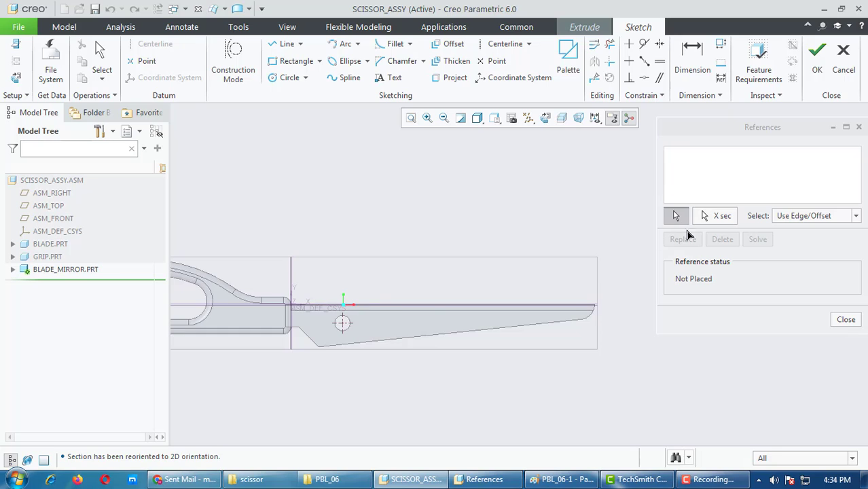
Step: Set ASM_RIGHT, ASM_TOP and the blade's pivot-hole surface as the sketch references
left_click(291, 280)
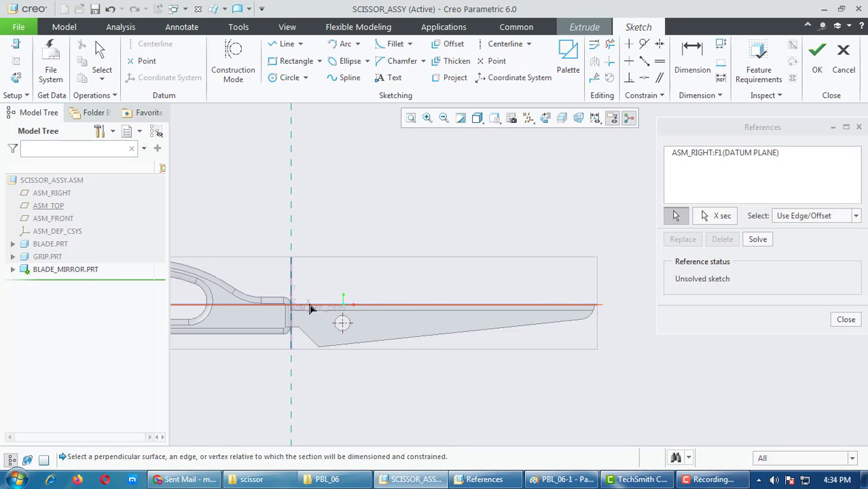
left_click(310, 305)
middle_click(419, 256)
scroll(413, 310, "up", 2)
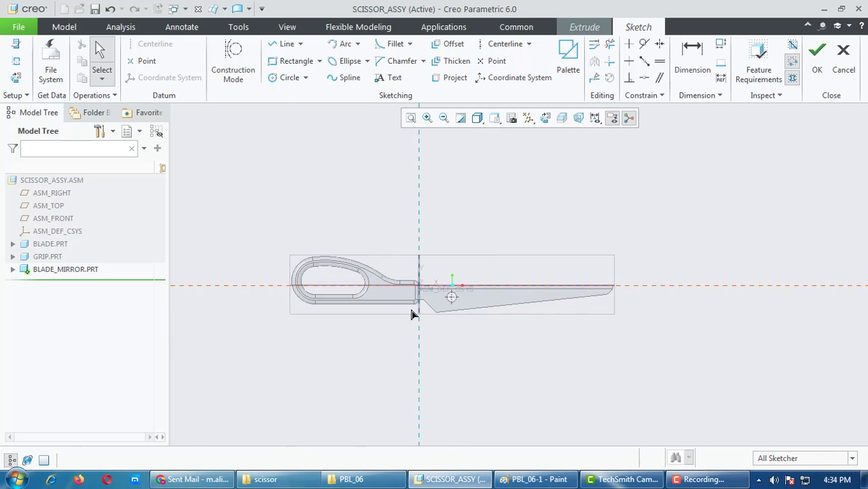
scroll(534, 304, "down", 4)
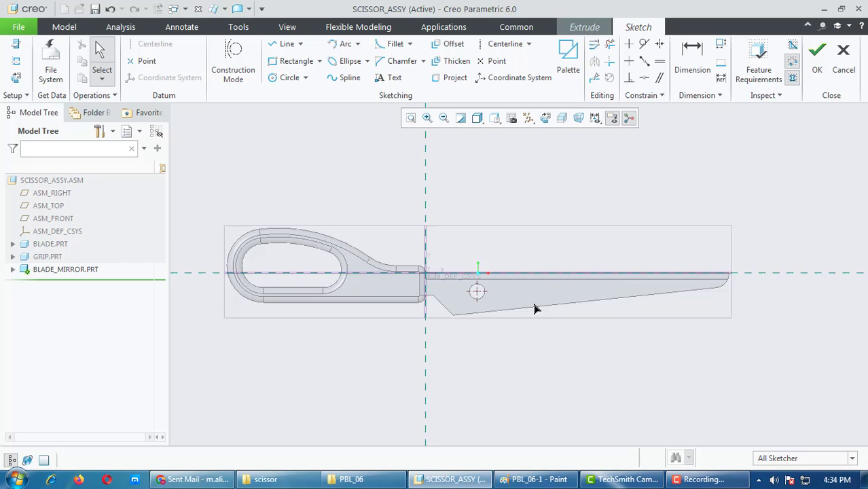
left_click(17, 60)
left_click(429, 307)
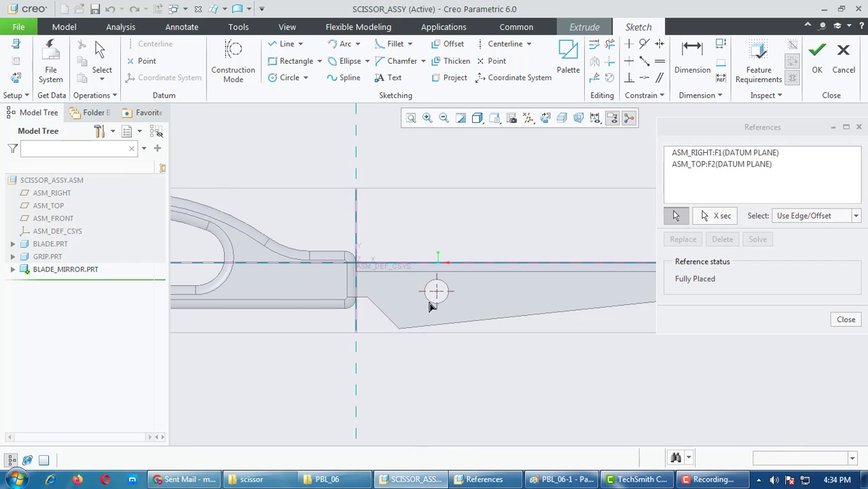
scroll(437, 180, "up", 2)
scroll(435, 360, "up", 2)
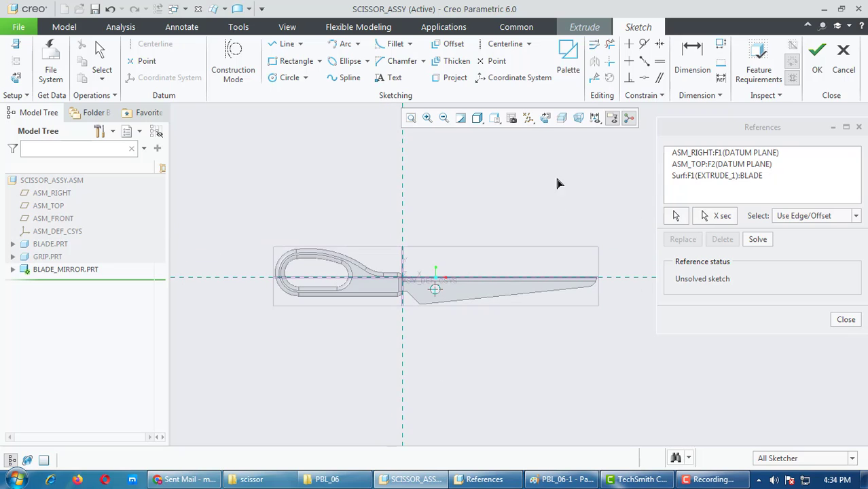
Step: Sketch a centerline through the pivot hole's centre, sloping upward toward the blade's tip end
left_click(506, 45)
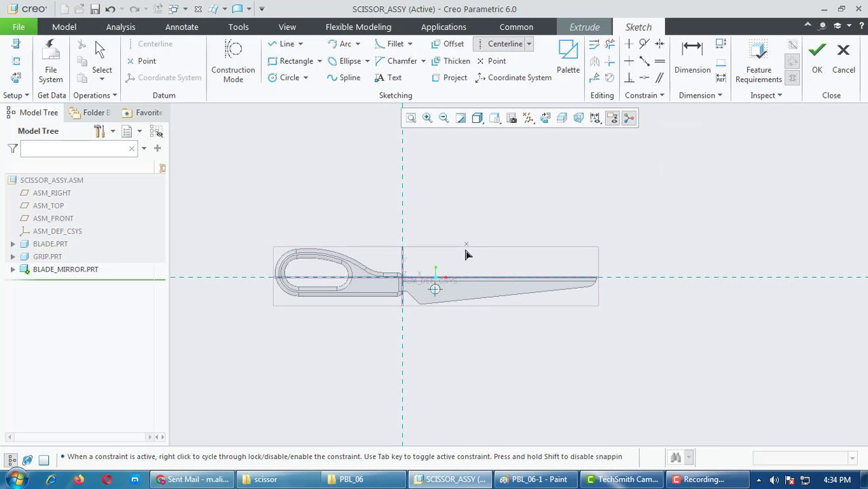
left_click(438, 291)
left_click(518, 253)
scroll(651, 273, "down", 1)
scroll(651, 273, "down", 2)
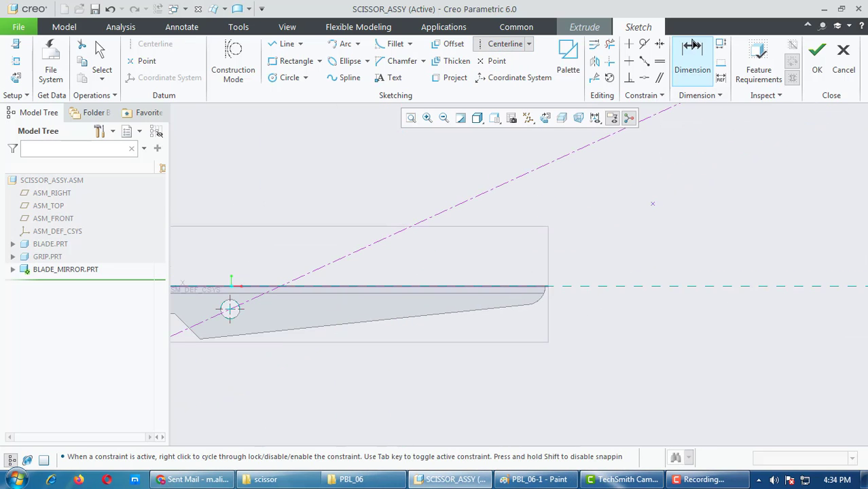
Step: Dimension the angle between the sloped centerline and the horizontal reference, and set it to 20 degrees
left_click(693, 54)
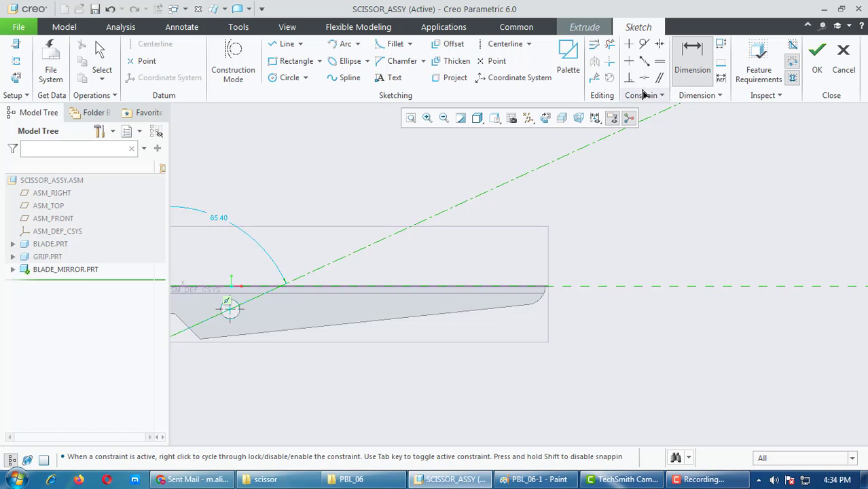
left_click(692, 52)
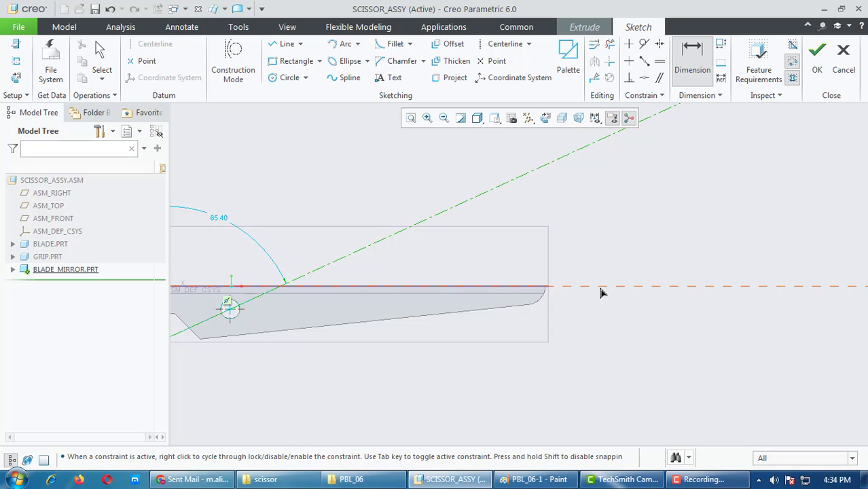
middle_click(564, 274)
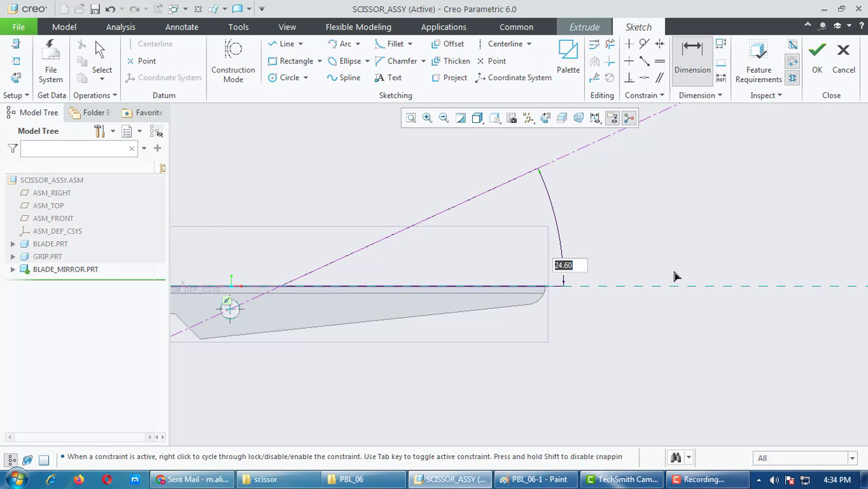
type("20")
key("Return")
scroll(637, 279, "up", 3)
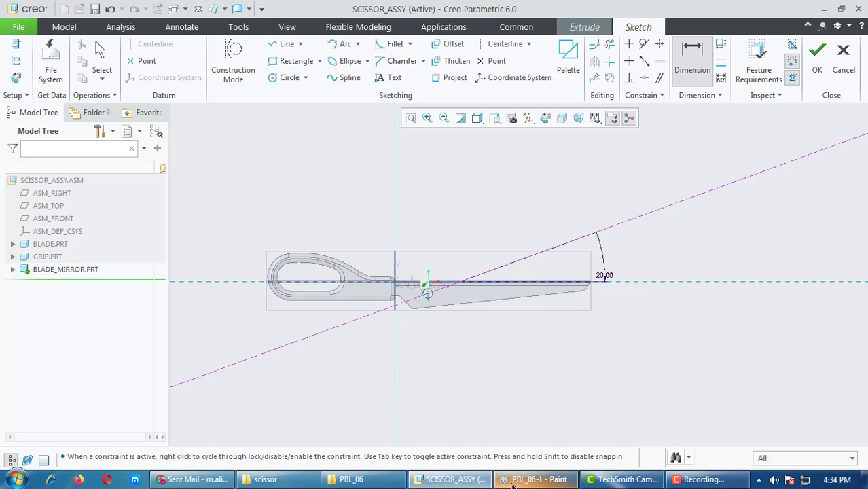
Step: Switch to the PBL_06-1 drawing in Paint, frame the 40° opening-angle dimension with a yellow rectangle, and return to Creo
left_click(624, 367)
left_click_drag(521, 132, 469, 160)
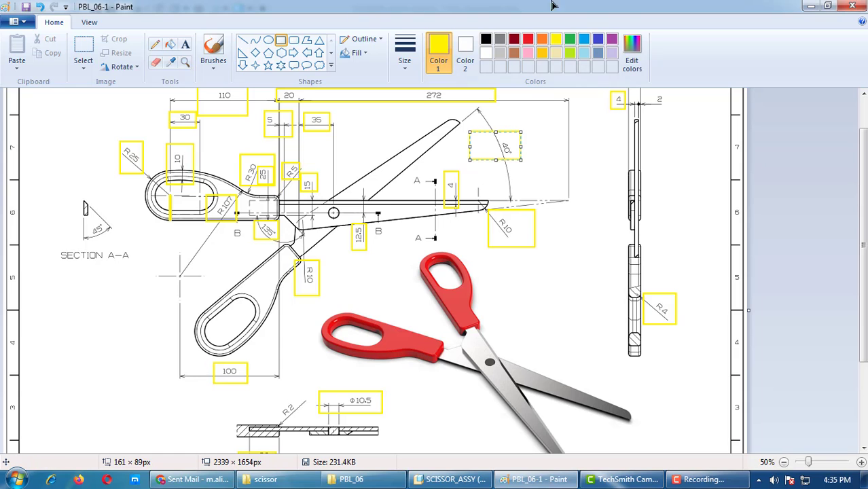
left_click(810, 8)
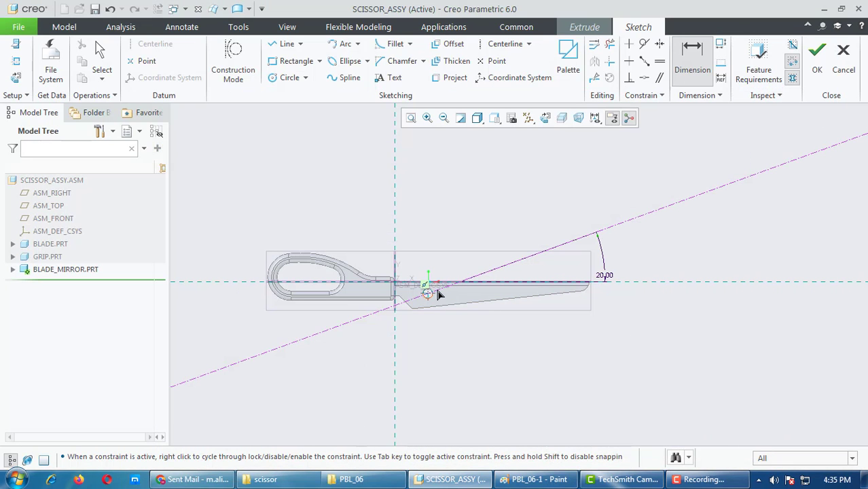
Step: Hide GRIP.PRT in the assembly so that the blade's tang edges are exposed for sketching
scroll(413, 286, "up", 1)
right_click(46, 257)
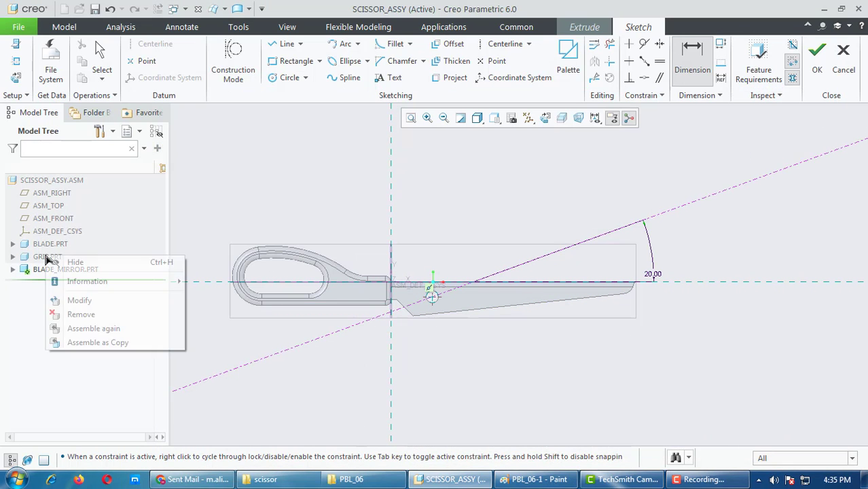
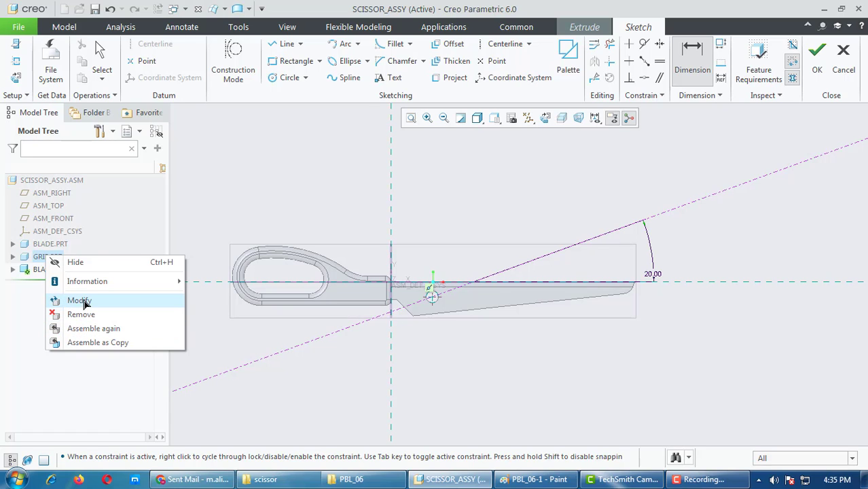
left_click(79, 262)
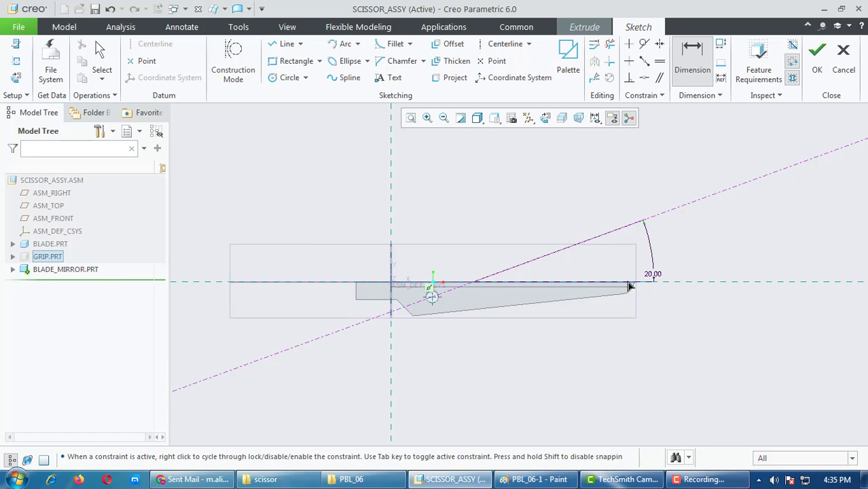
Step: Project the blade's complete outer outline into the sketch as single edges, including the tang, angled shoulder, long edges and rounded tip
scroll(361, 324, "down", 3)
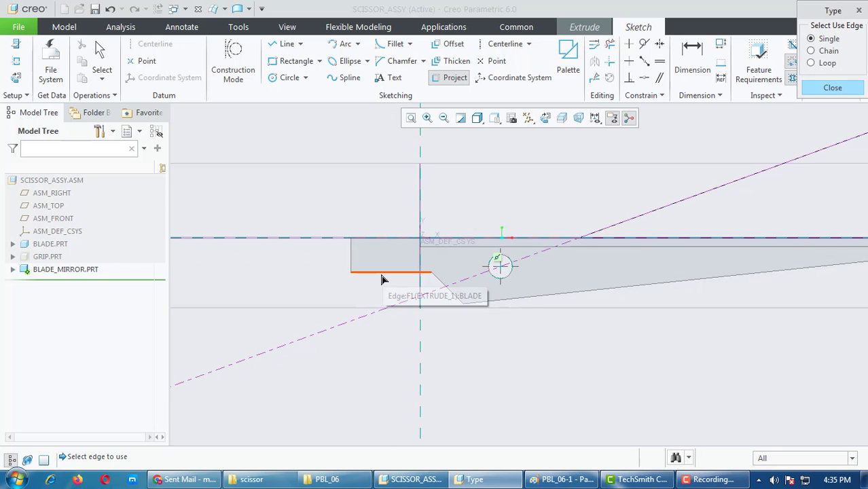
left_click(384, 277)
left_click(438, 284)
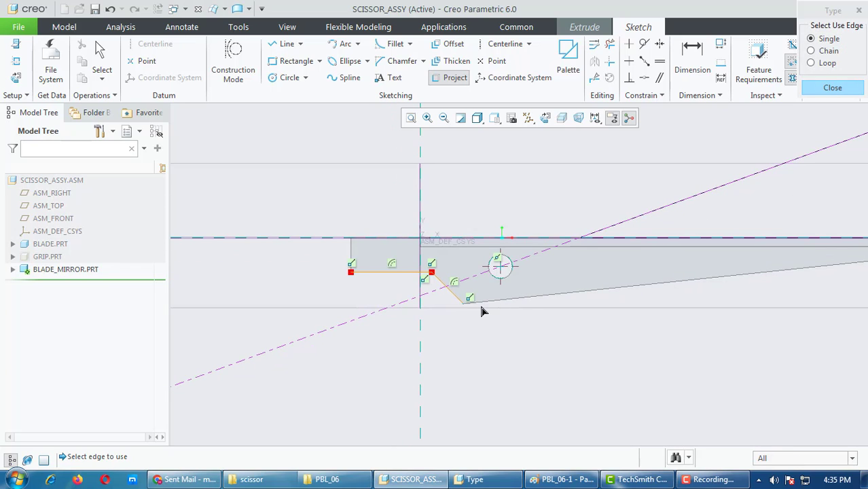
left_click(485, 303)
left_click(348, 248)
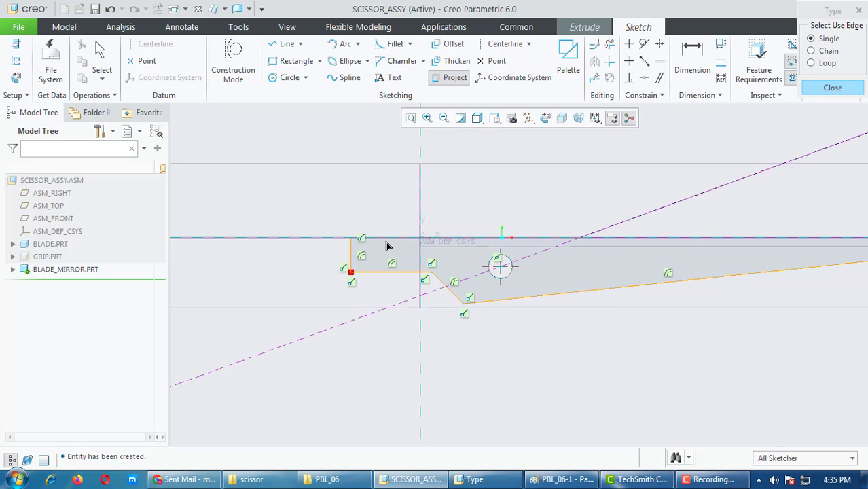
left_click(388, 240)
left_click(452, 239)
scroll(309, 303, "up", 3)
scroll(661, 279, "down", 4)
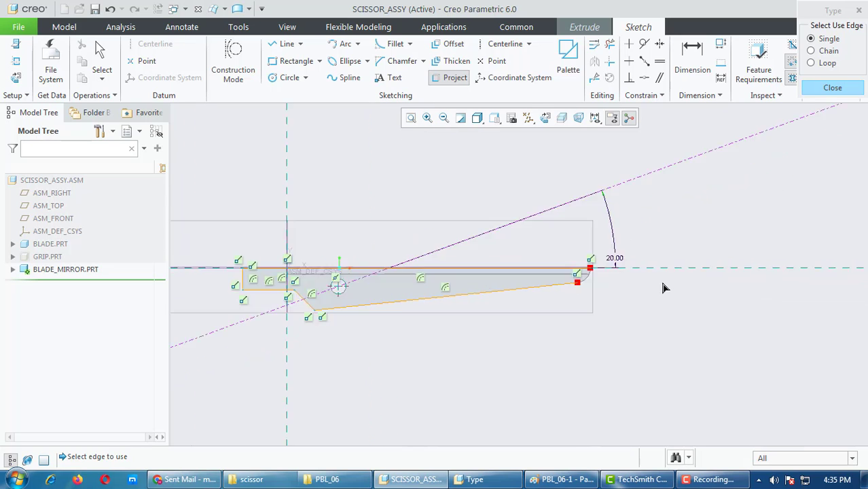
left_click(515, 272)
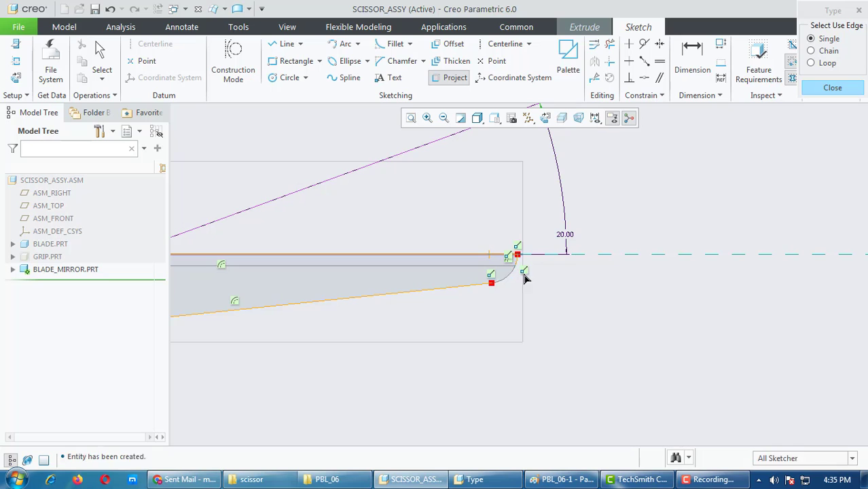
middle_click(618, 322)
scroll(625, 329, "up", 3)
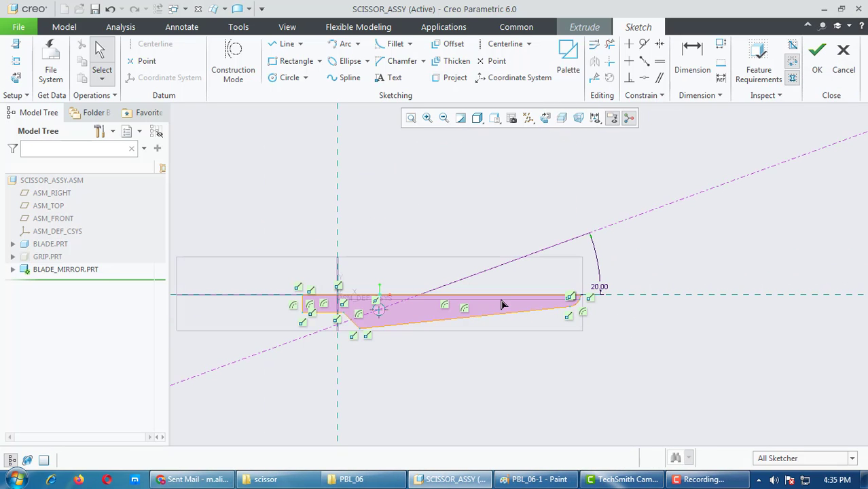
Step: Mirror the projected blade outline about the sloped centerline
scroll(296, 324, "down", 2)
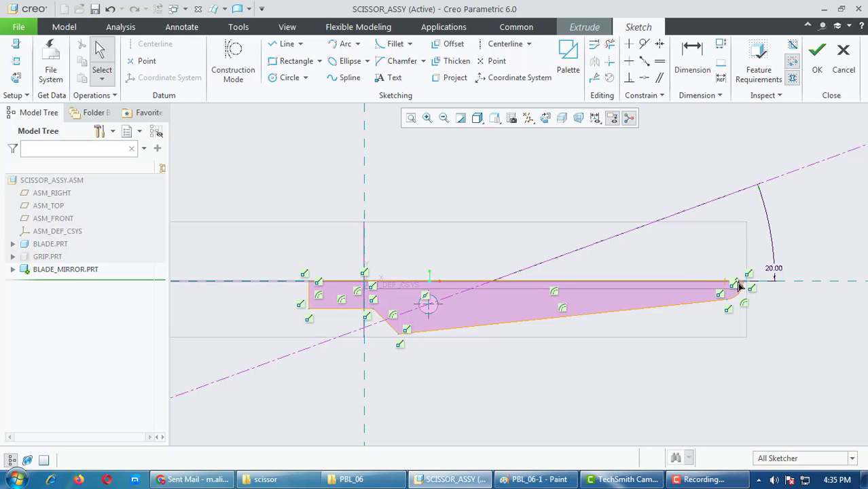
left_click_drag(278, 380, 280, 381)
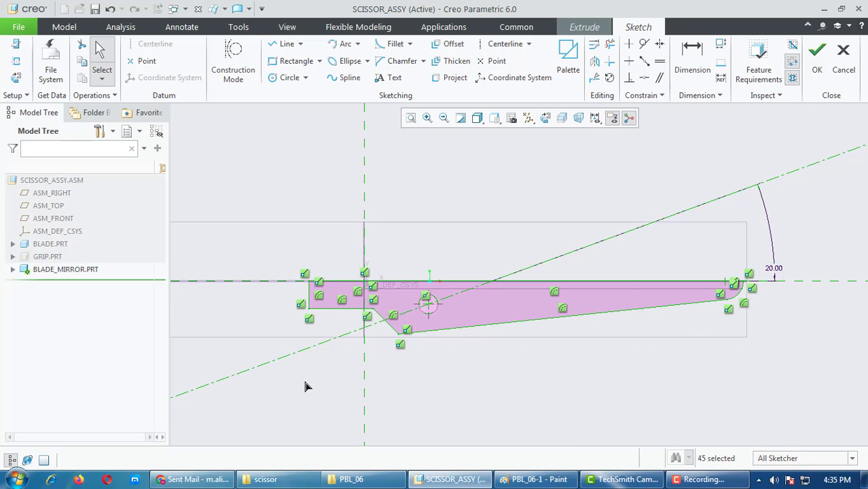
left_click(598, 65)
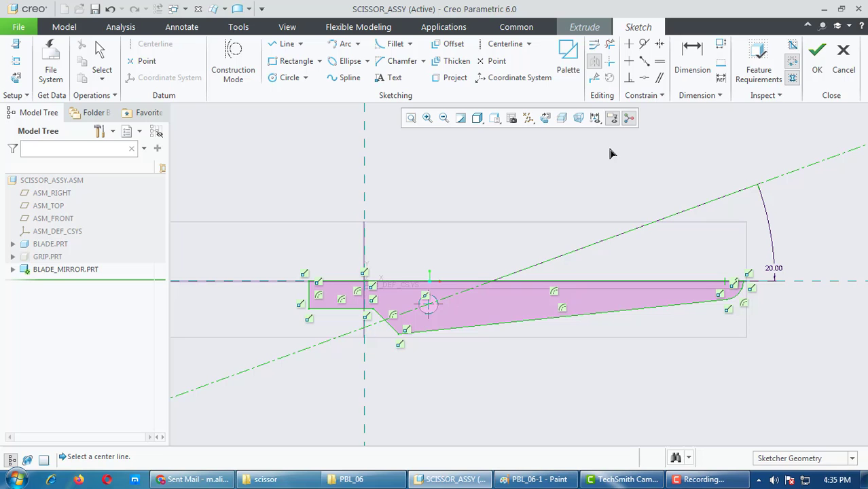
left_click(645, 231)
Step: Delete the original projected blade outline and the sloped centerline, leaving only the mirrored outline in the sketch
left_click(364, 234)
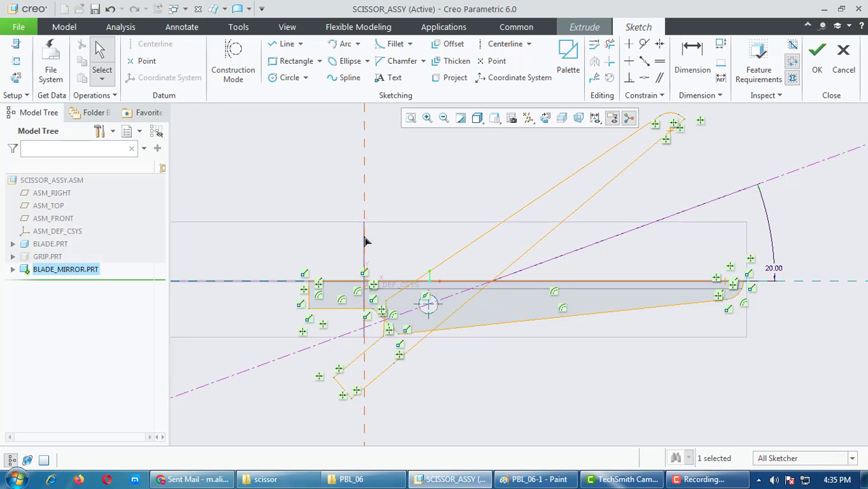
scroll(381, 238, "down", 3)
scroll(421, 225, "up", 3)
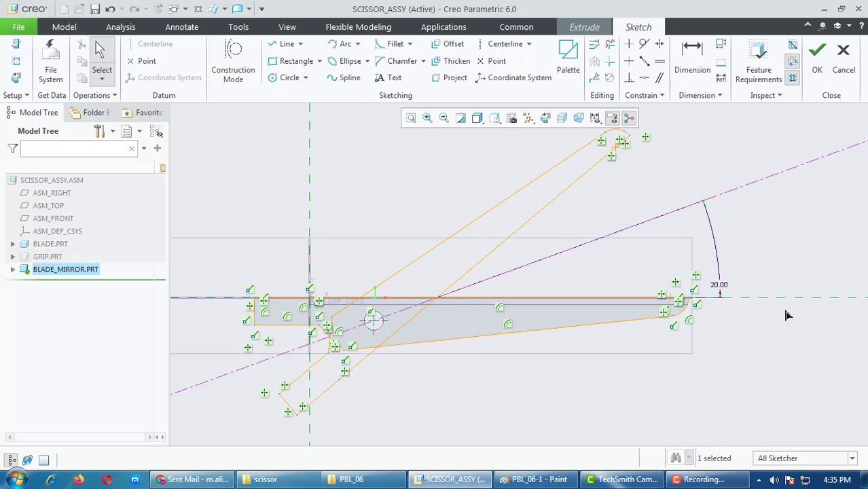
scroll(706, 306, "up", 2)
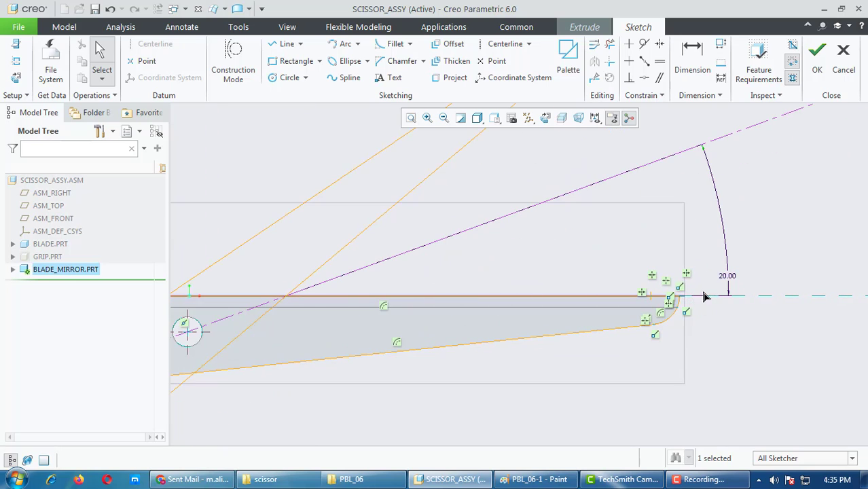
key("ctrl+a")
left_click(405, 401)
scroll(459, 321, "down", 2)
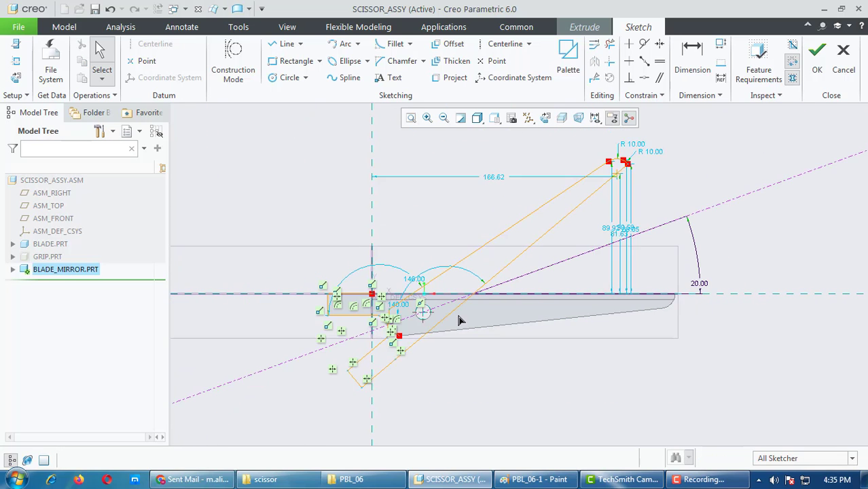
scroll(342, 315, "up", 2)
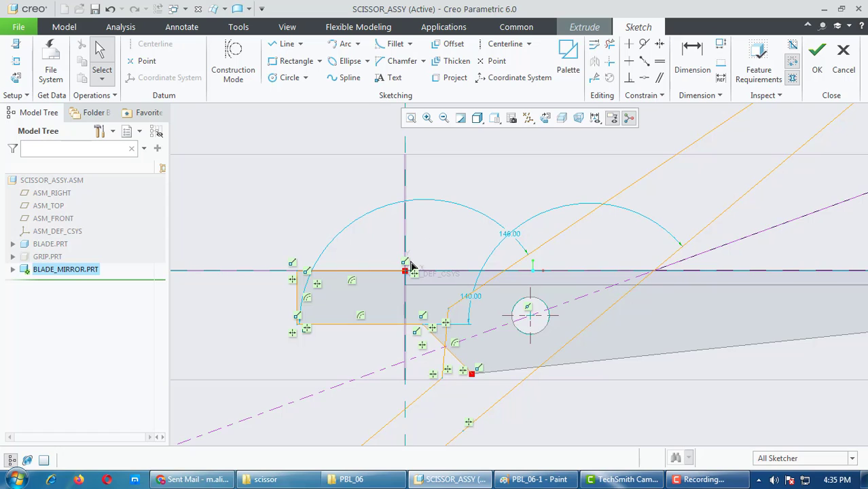
left_click_drag(411, 266, 220, 371)
key("Delete")
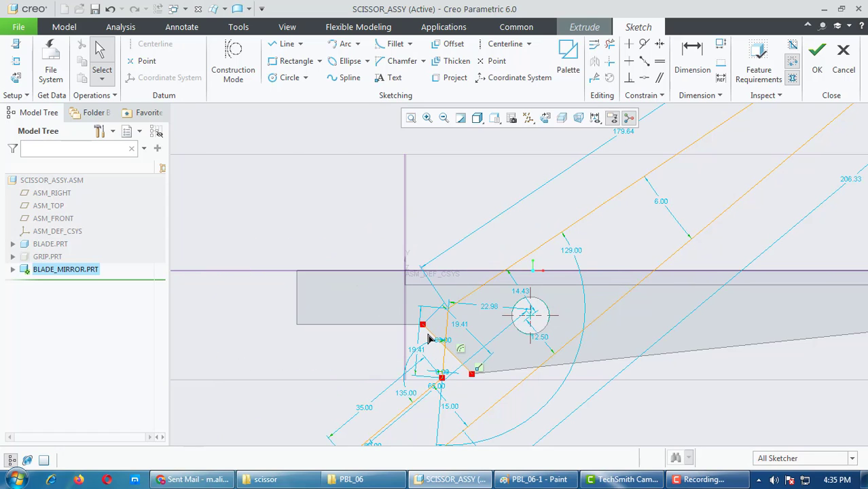
scroll(434, 341, "down", 1)
scroll(403, 403, "down", 1)
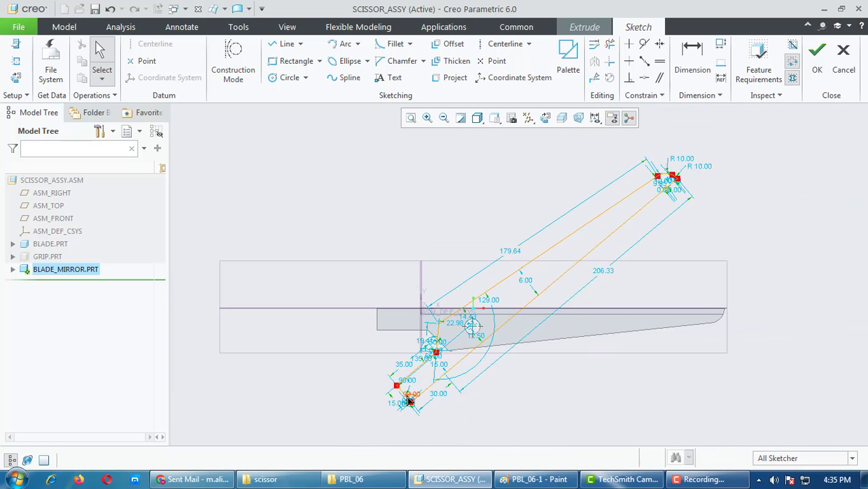
Step: Try to corner-trim the rounded tip's arcs and the adjoining long edge of the mirrored outline into one closed corner
scroll(327, 407, "up", 2)
scroll(303, 370, "down", 2)
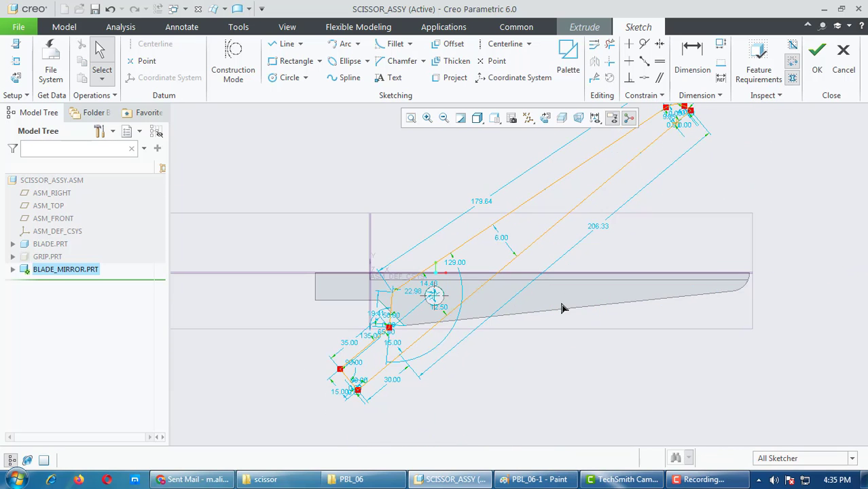
scroll(659, 126, "down", 1)
scroll(675, 188, "up", 3)
scroll(671, 188, "up", 1)
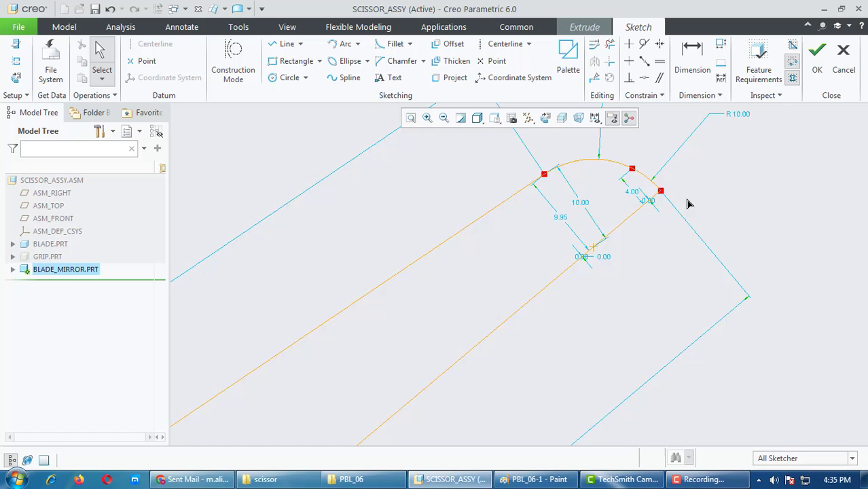
left_click(611, 61)
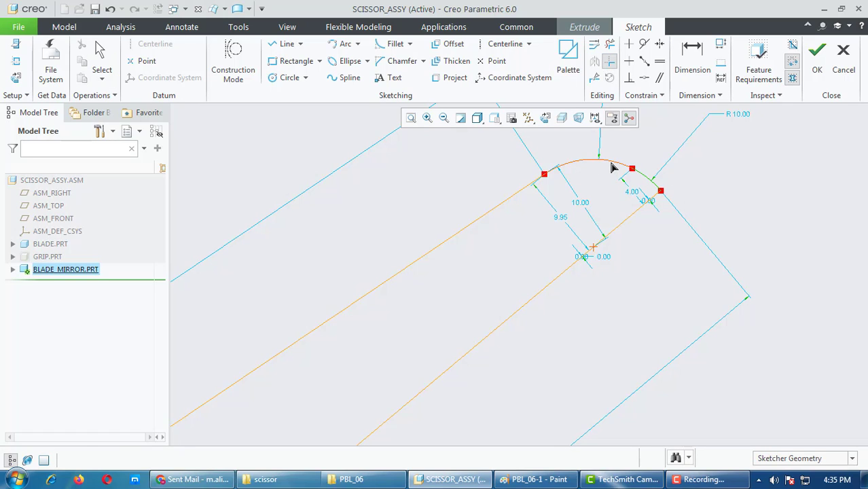
left_click(612, 167)
left_click(660, 189)
left_click(654, 196)
middle_click(620, 222)
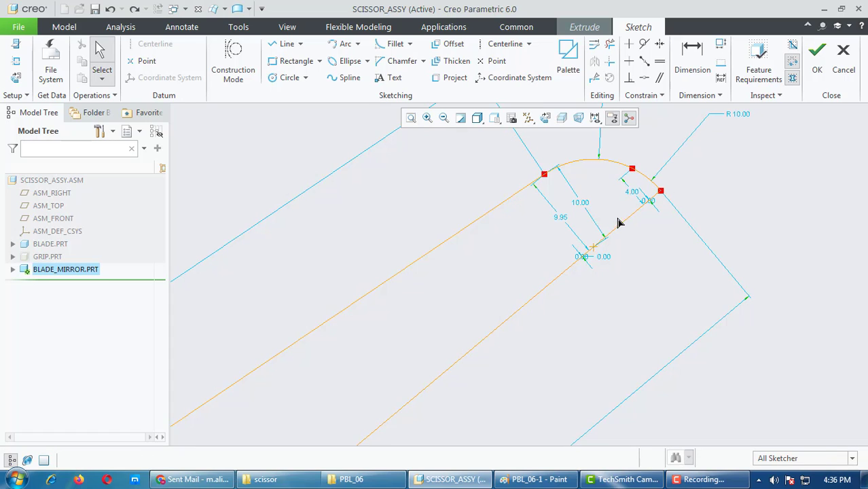
Step: Corner-trim the upper long edge to the tip arc, and the angled shoulder to the adjoining tang edge
left_click(609, 66)
scroll(678, 152, "down", 5)
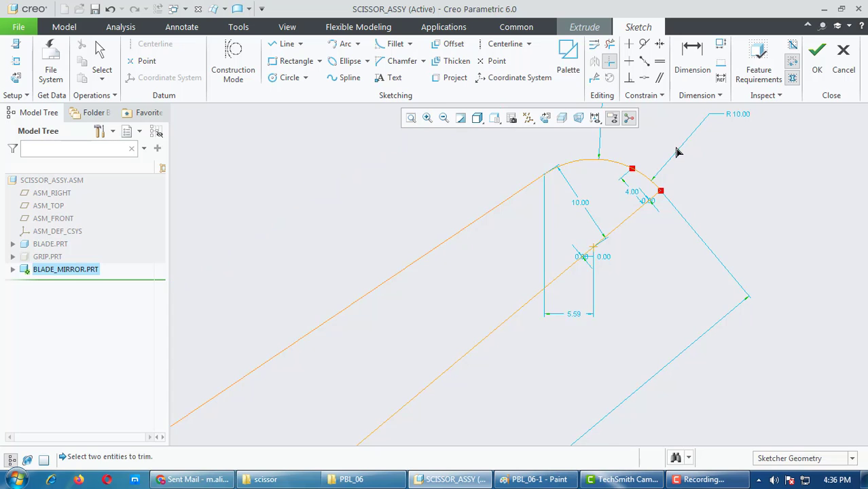
scroll(519, 268, "up", 5)
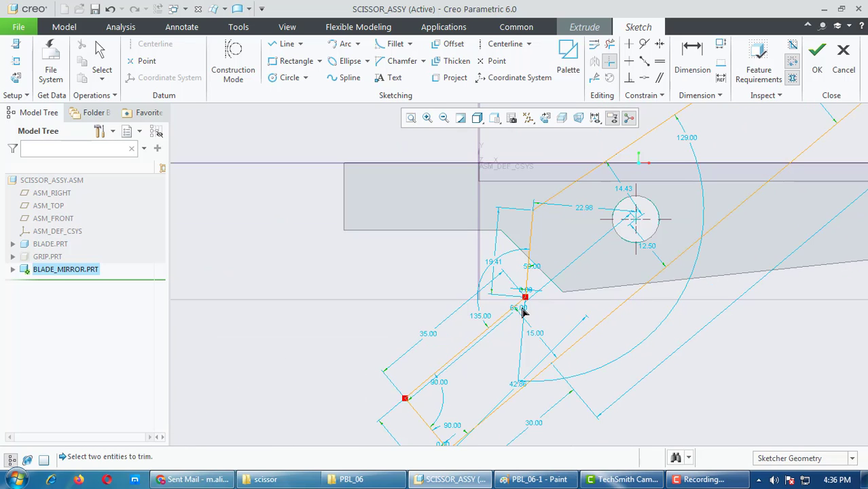
left_click(528, 279)
scroll(545, 266, "down", 3)
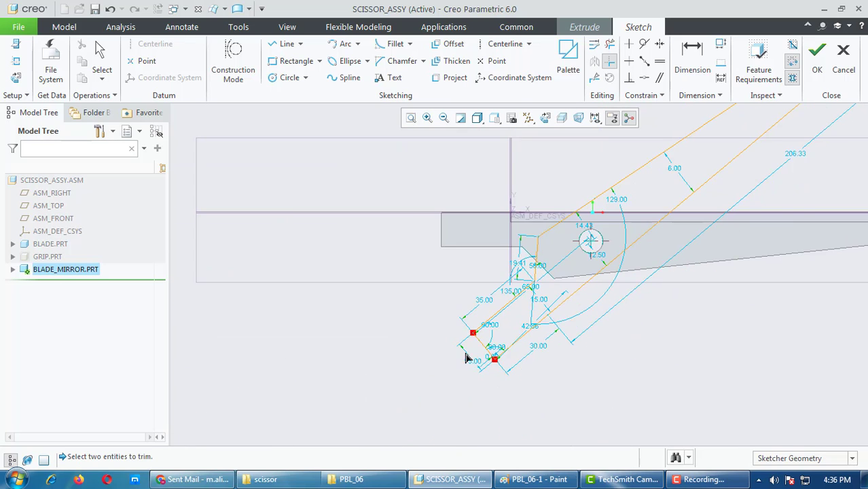
Step: Corner-trim the tang's short end edge to the tang's two long sides to close both end corners
scroll(466, 352, "up", 4)
left_click(491, 318)
left_click(492, 298)
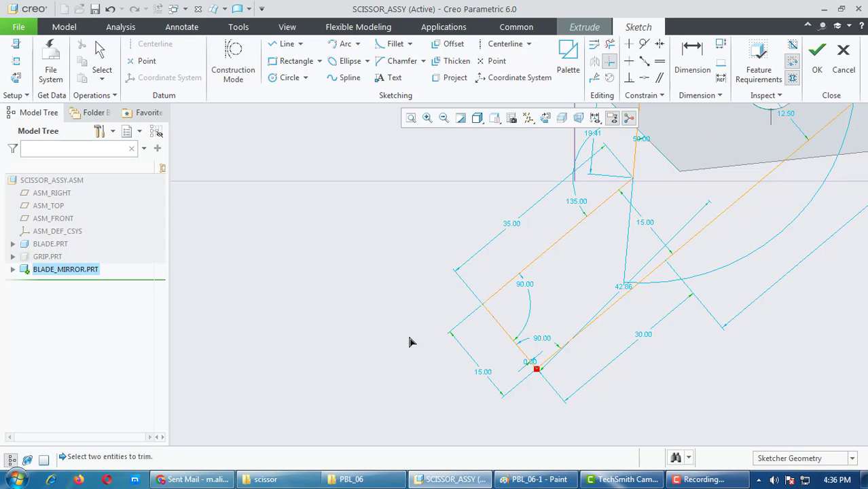
scroll(409, 336, "down", 2)
scroll(566, 341, "up", 4)
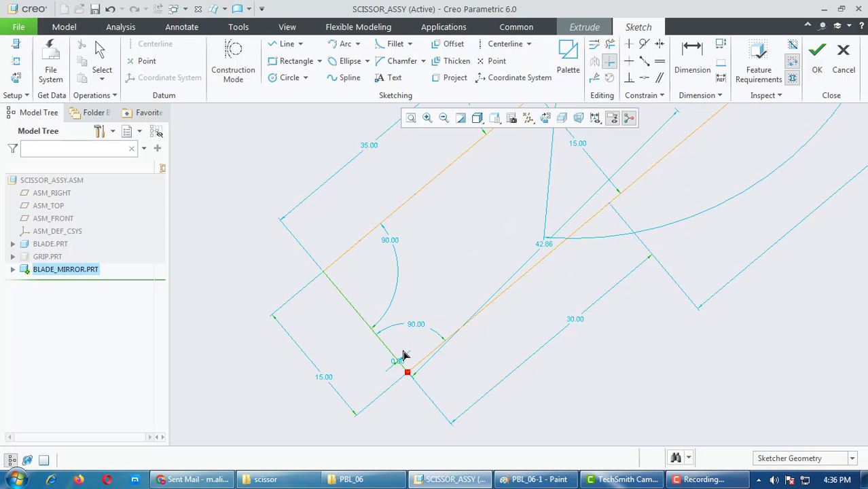
left_click(414, 371)
scroll(502, 259, "down", 5)
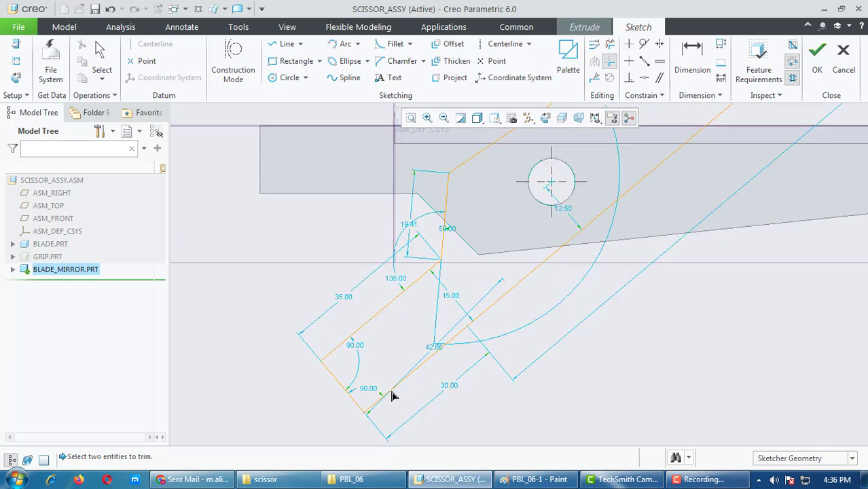
Step: Delete the short arc at the blade tip and corner-trim the remaining tip arc to the lower long edge
scroll(656, 165, "up", 5)
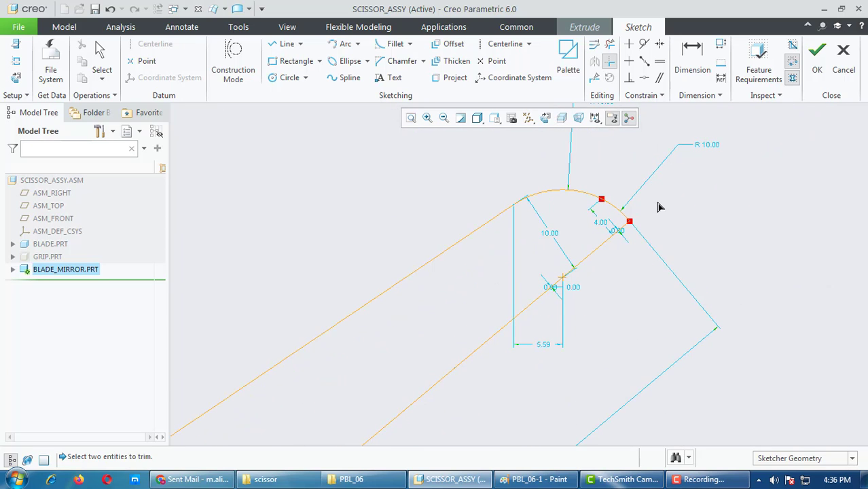
middle_click(618, 216)
left_click(618, 214)
key("Delete")
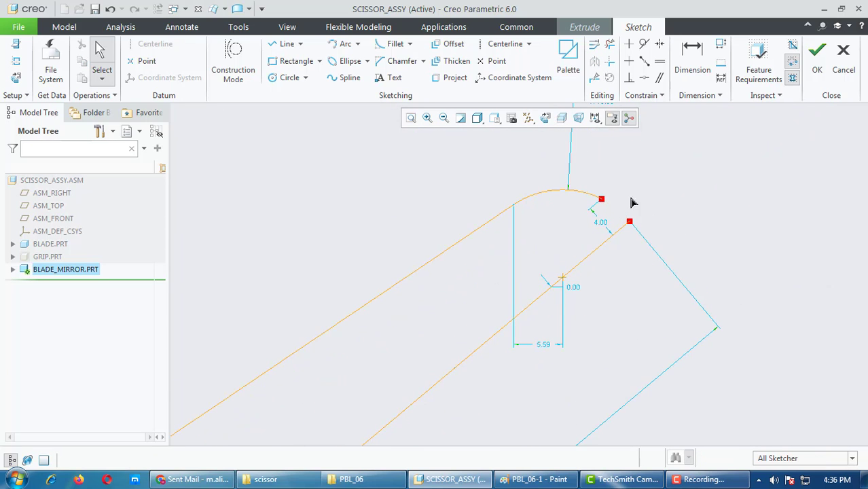
left_click(612, 61)
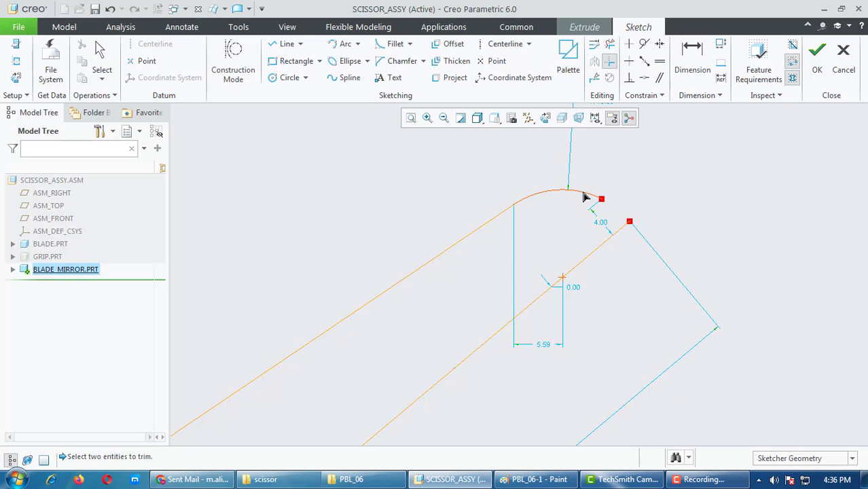
left_click(608, 243)
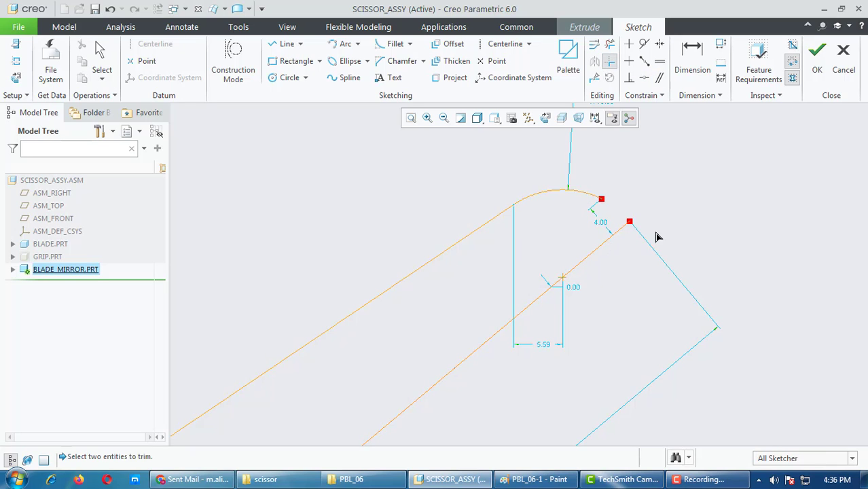
middle_click(672, 226)
Step: Sketch a circle concentric with and equal to the first blade's pivot hole, and accept the mirrored blade sketch
scroll(613, 212, "down", 6)
scroll(612, 216, "down", 2)
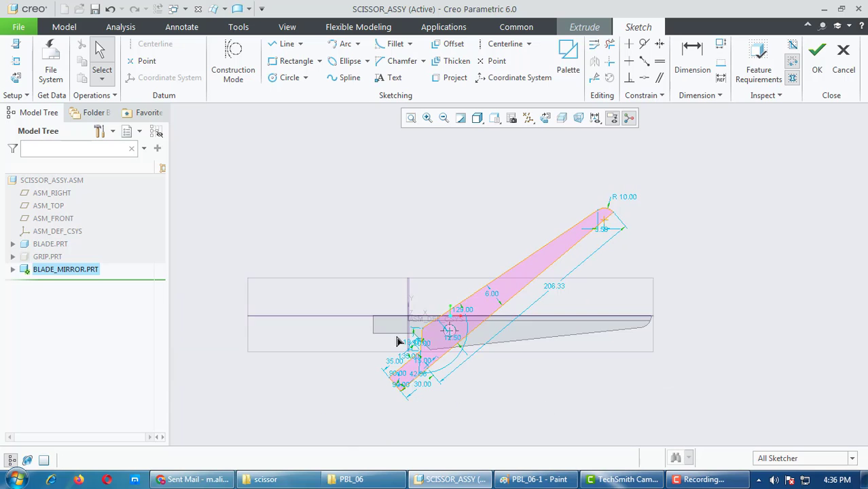
scroll(462, 350, "up", 4)
left_click(299, 78)
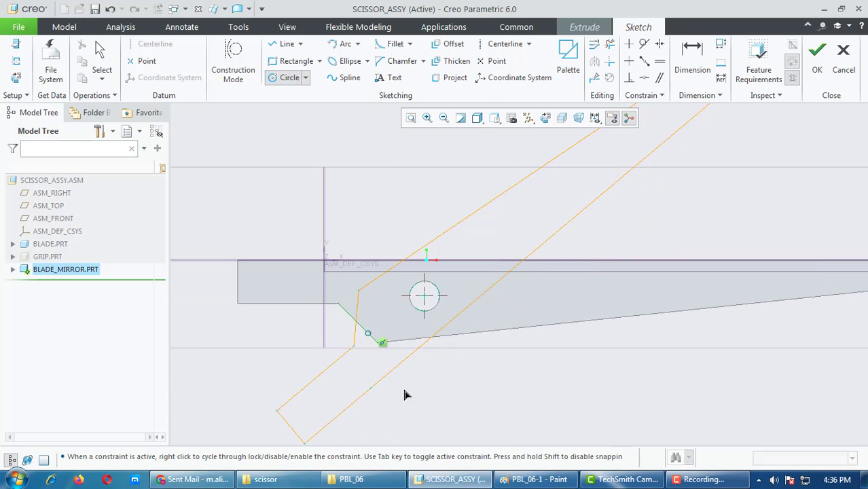
scroll(405, 357, "up", 3)
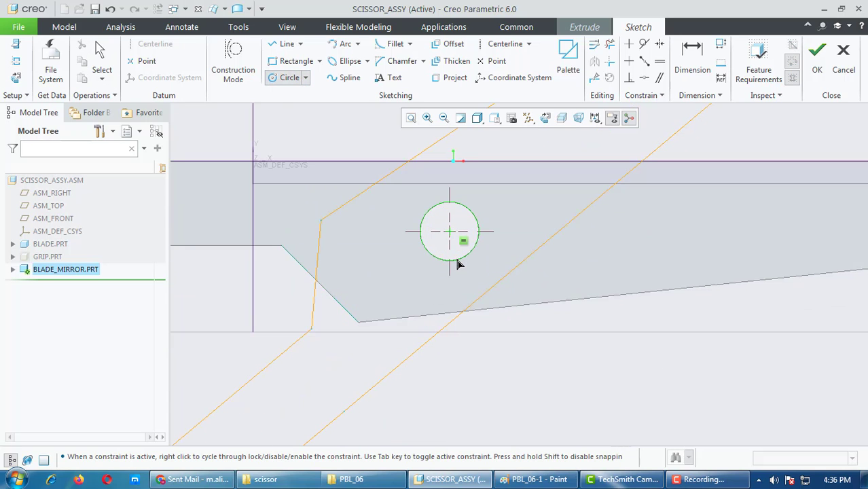
middle_click(569, 257)
scroll(576, 388, "down", 2)
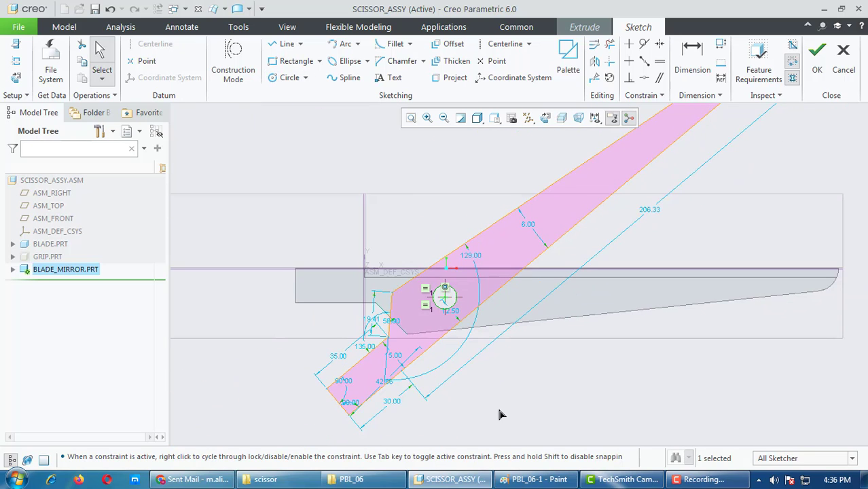
left_click(817, 59)
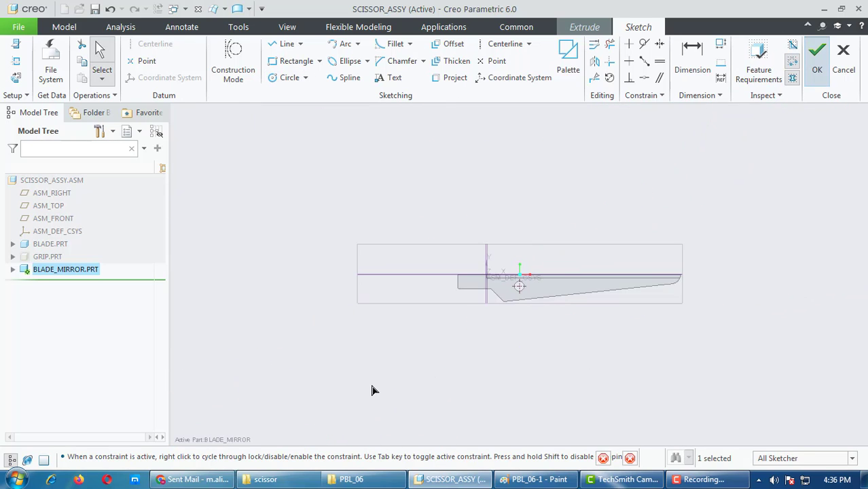
Step: Extrude the mirrored blade profile in the reversed direction to a depth of 4
middle_click_drag(523, 304, 466, 337)
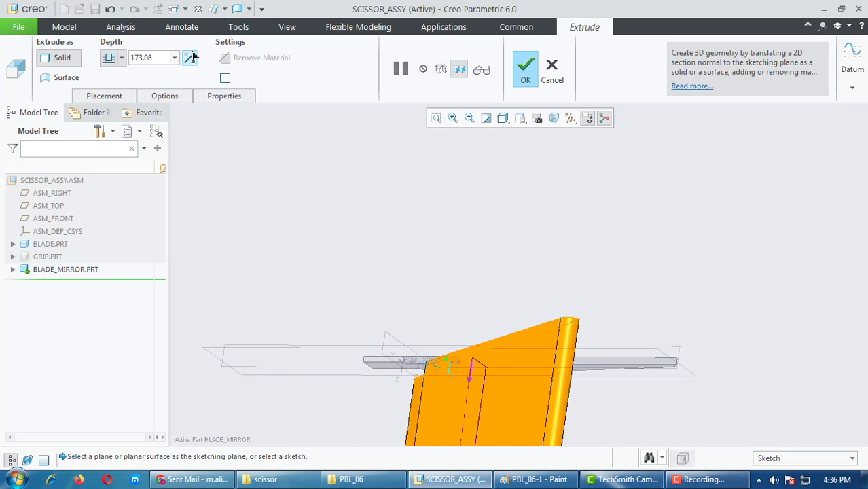
left_click(190, 56)
type("4")
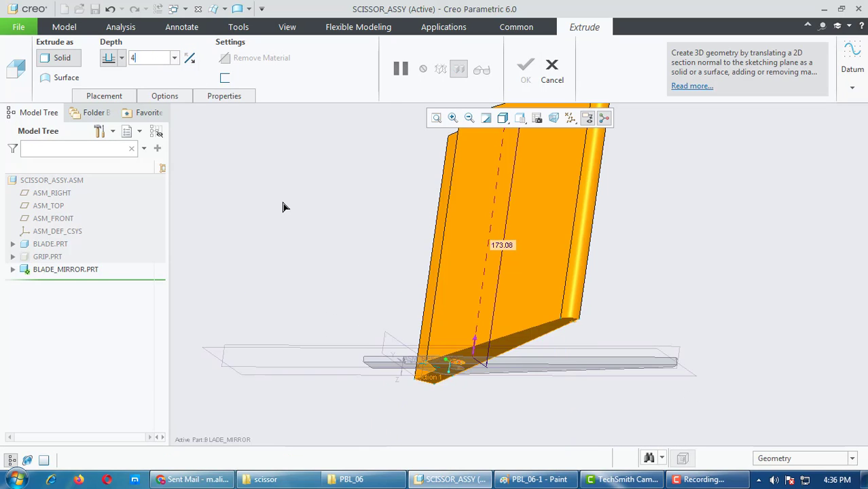
key("Return")
middle_click_drag(651, 385, 650, 313)
left_click(528, 81)
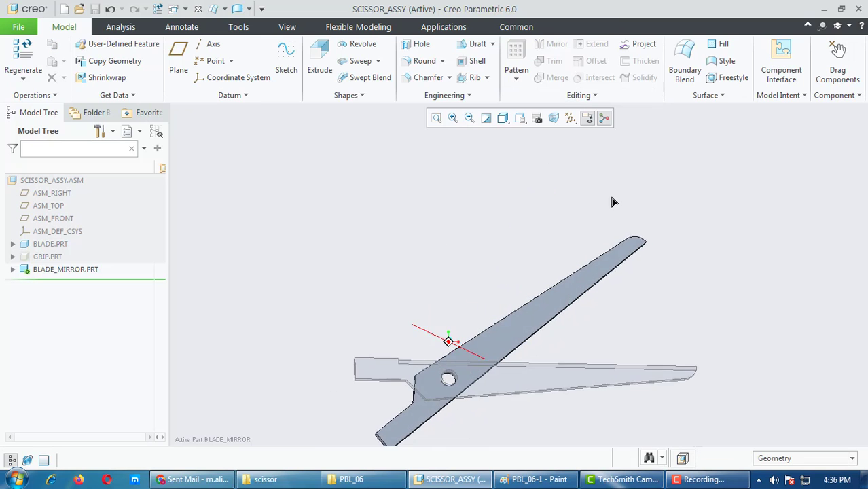
Step: Switch to the PBL_06-1 drawing in Paint, examine the dimensions in Section B-B, and return to the assembly in Creo
middle_click_drag(612, 219, 597, 274)
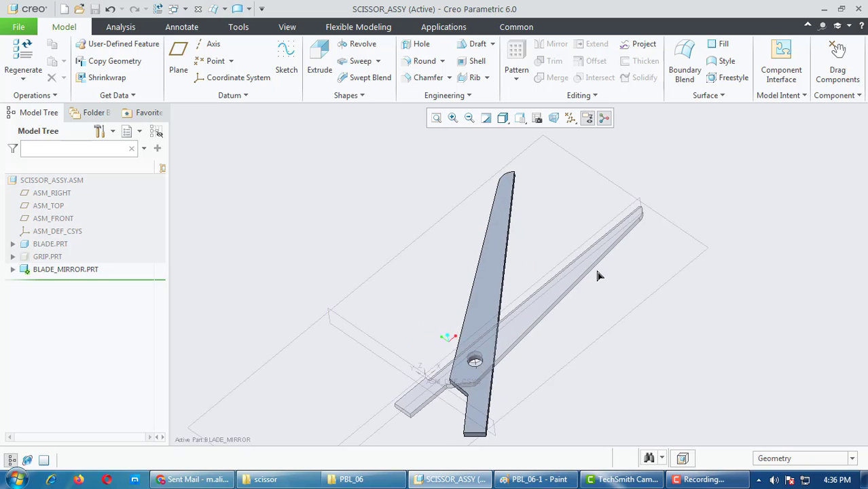
scroll(584, 273, "up", 3)
scroll(521, 389, "down", 5)
left_click(537, 480)
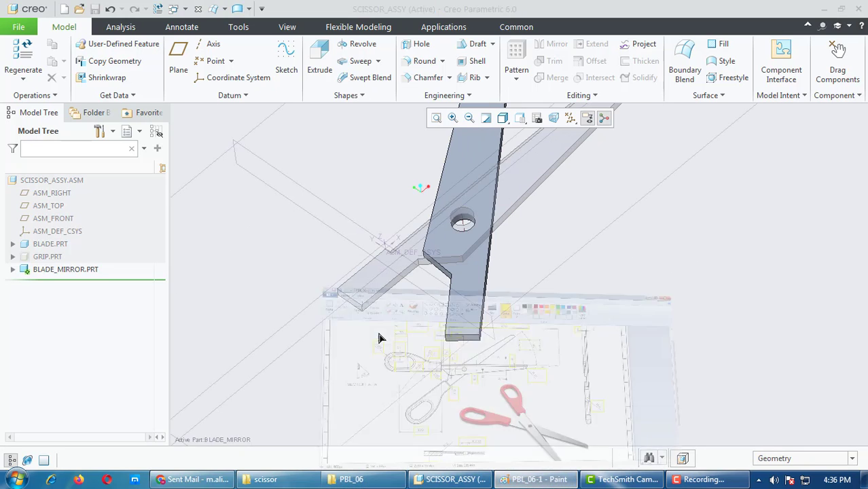
scroll(275, 417, "down", 2)
scroll(275, 418, "down", 1)
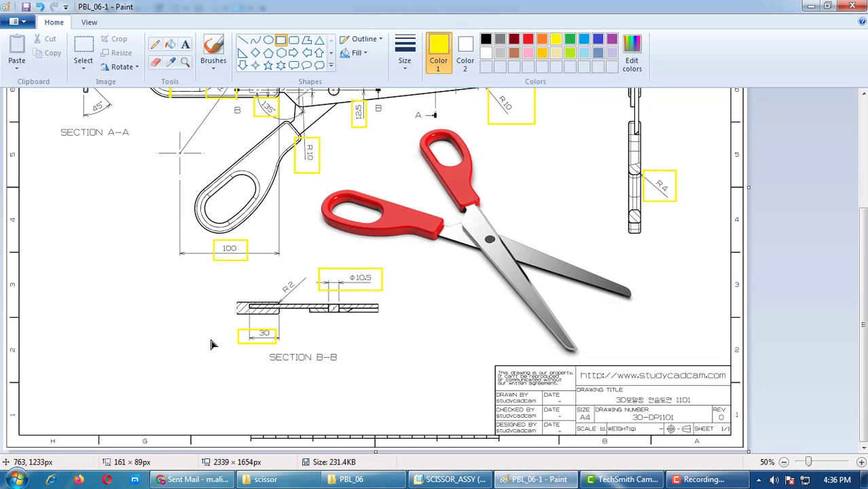
left_click(431, 484)
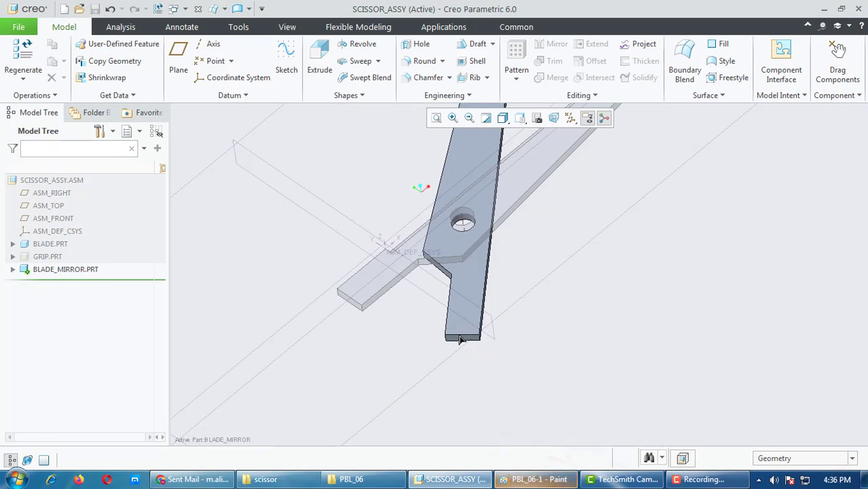
Step: Create a datum plane offset 30 from the end face of BLADE_MIRROR's tang, towards the pivot hole
left_click(179, 59)
scroll(466, 367, "up", 3)
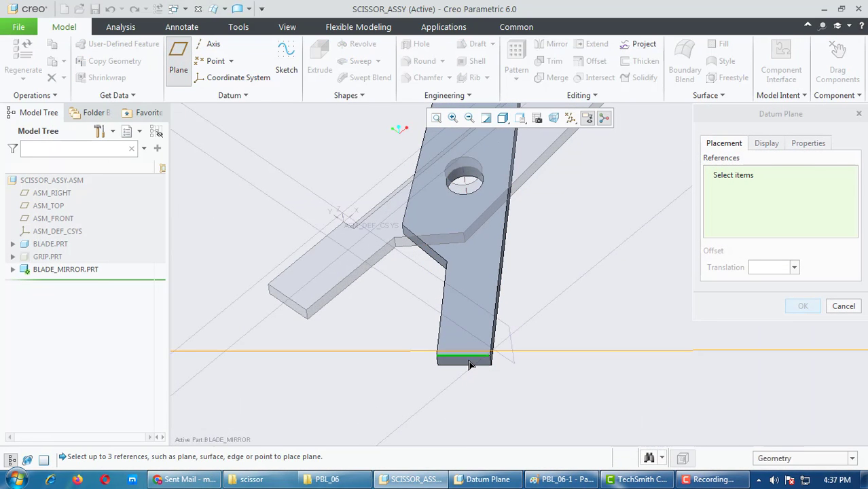
left_click(470, 364)
left_click(474, 361)
scroll(474, 399, "down", 4)
scroll(474, 413, "up", 4)
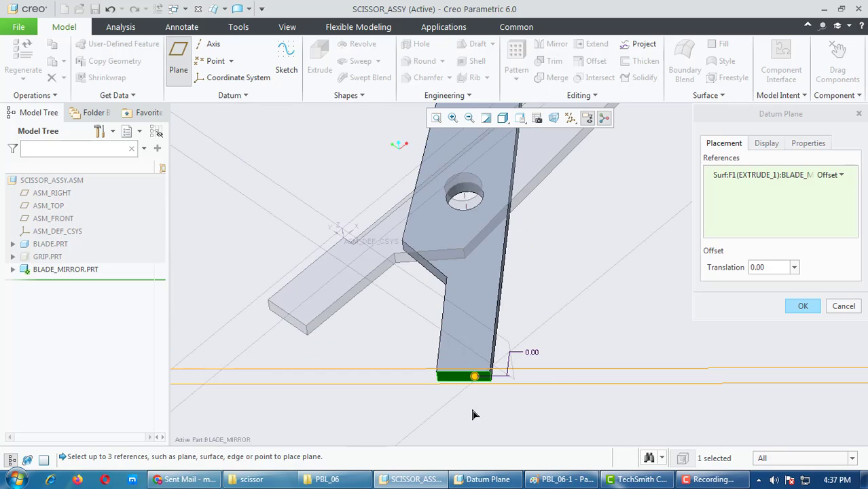
double_click(757, 267)
type("30")
key("Return")
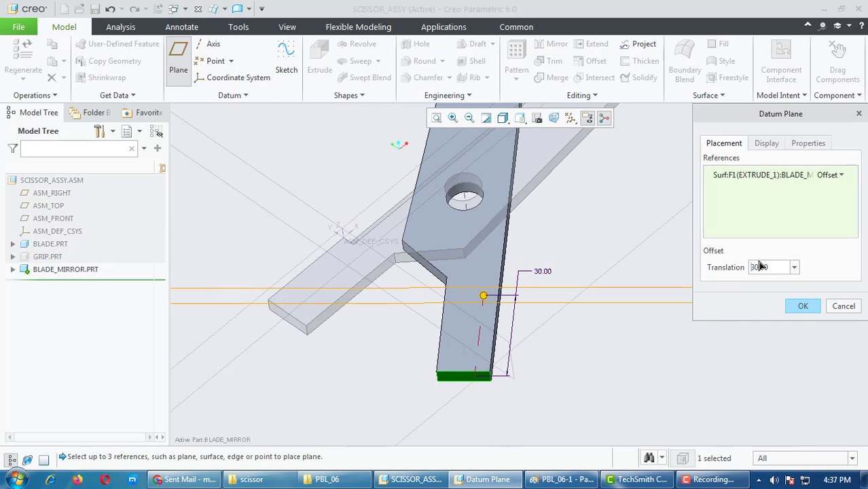
left_click(800, 305)
Step: Start an Extrude sketch on the new datum plane, hide BLADE.PRT, and orient the view parallel to the sketch
scroll(674, 436, "up", 3)
scroll(616, 340, "down", 5)
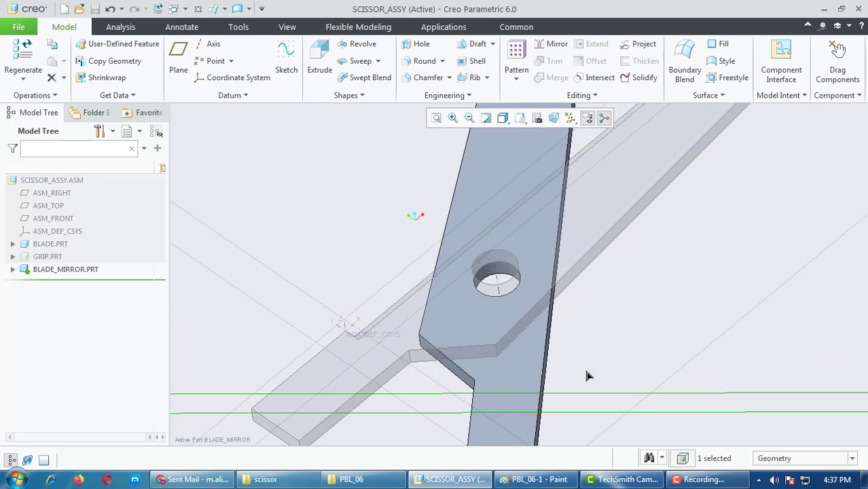
scroll(511, 398, "up", 5)
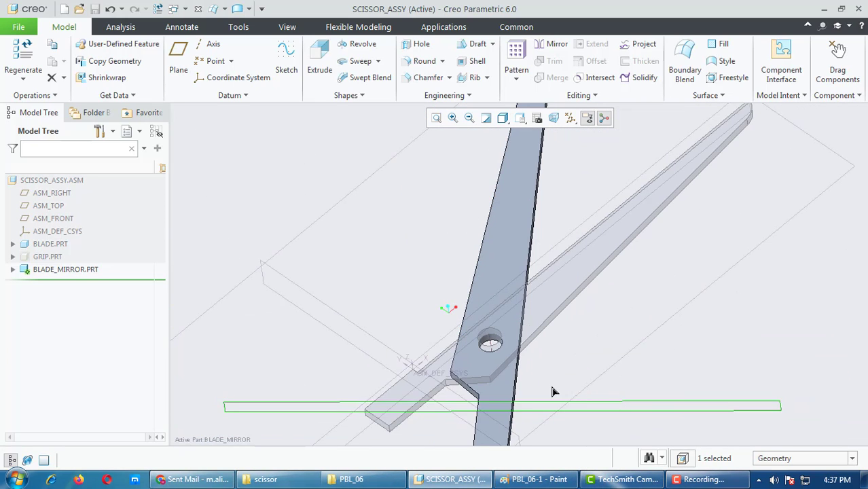
scroll(564, 380, "up", 2)
middle_click_drag(574, 365, 555, 391)
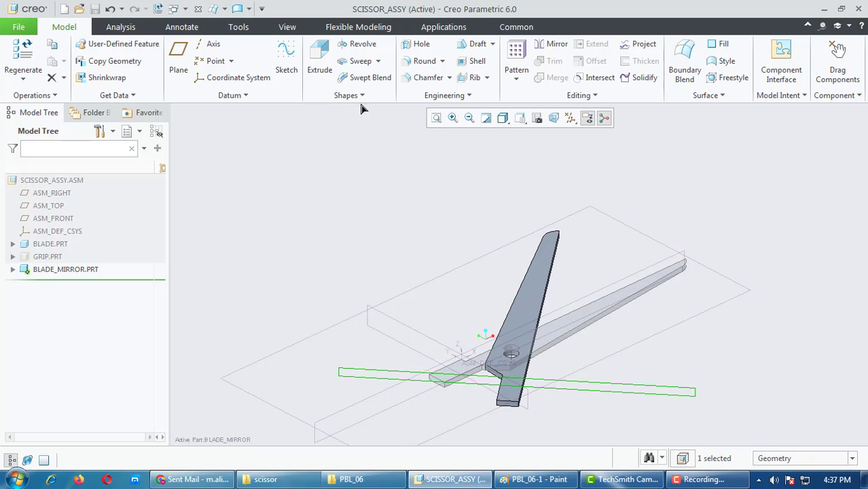
left_click(318, 61)
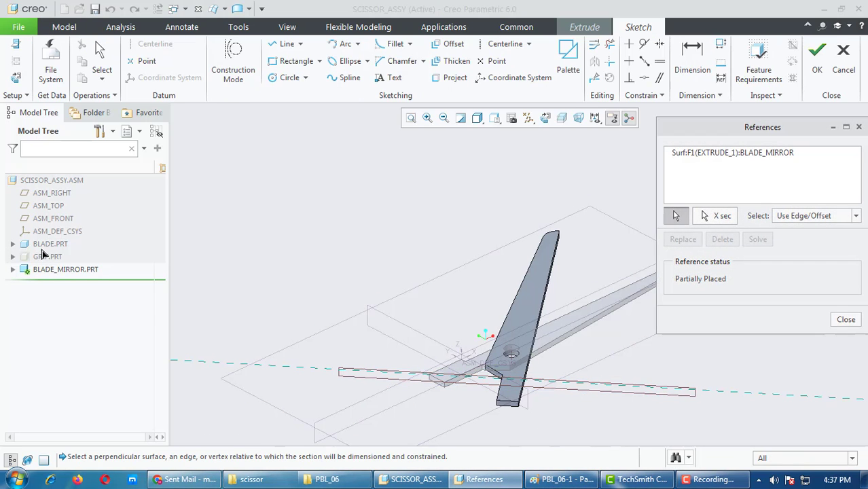
right_click(45, 246)
left_click(68, 253)
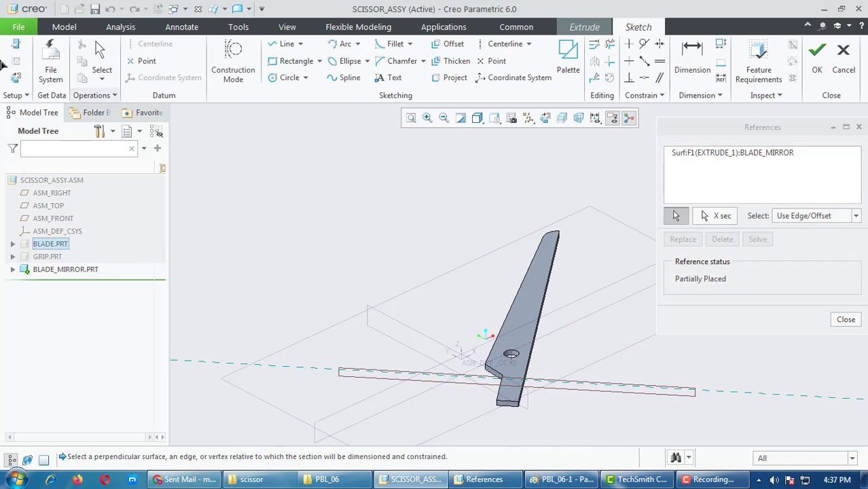
left_click(18, 79)
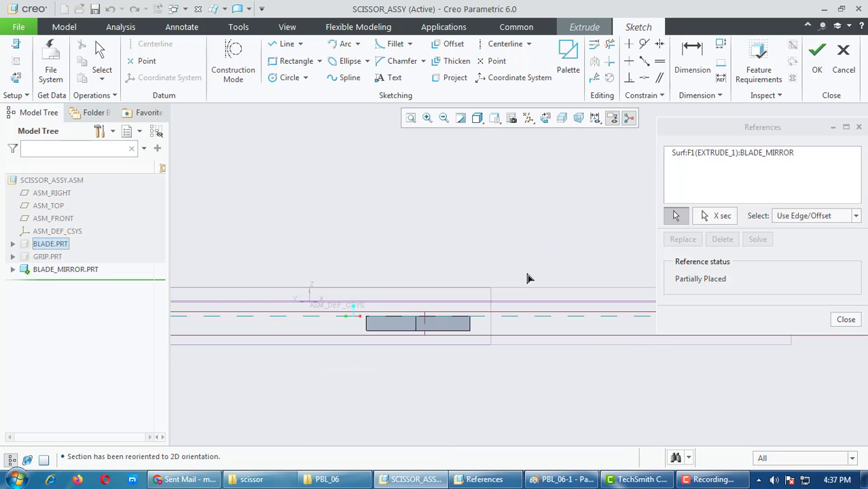
Step: Show BLADE.PRT again, inspect both blades together, and orient the view parallel to the sketch
scroll(457, 377, "down", 2)
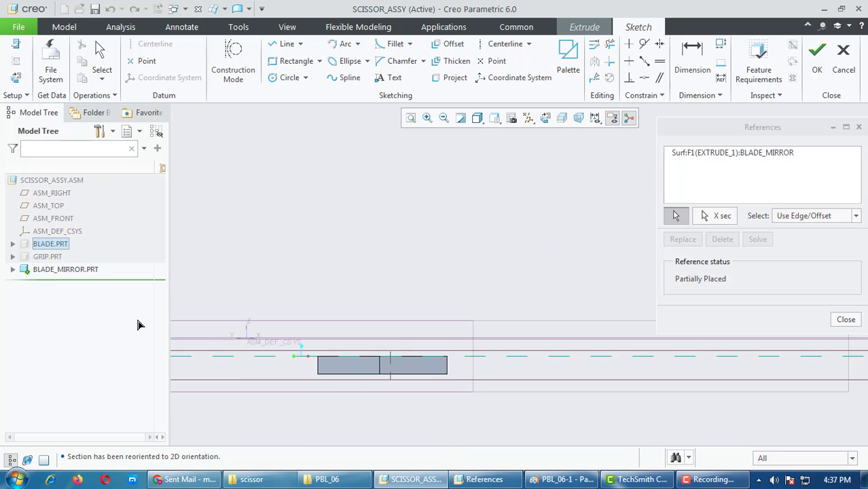
right_click(45, 248)
left_click(65, 251)
scroll(389, 369, "down", 2)
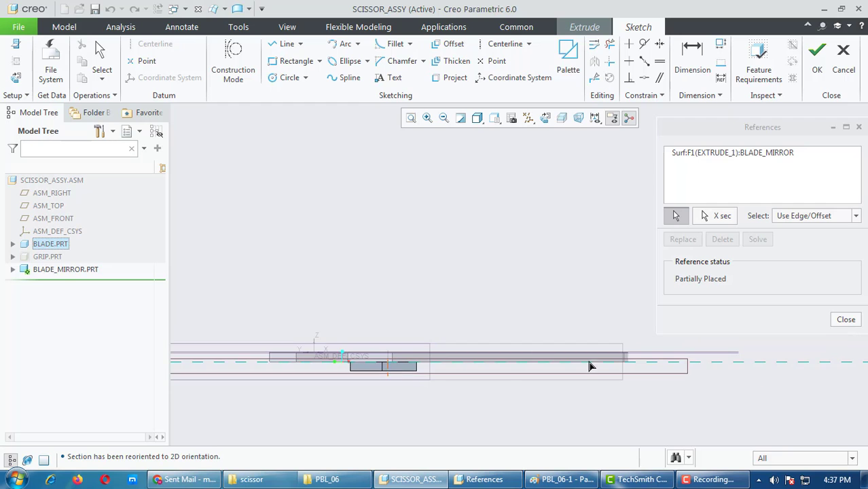
mouse_move(590, 367)
middle_mouse_down()
mouse_move(595, 378)
mouse_move(584, 389)
mouse_move(549, 295)
mouse_move(537, 360)
mouse_move(535, 488)
mouse_move(603, 333)
mouse_move(601, 350)
middle_mouse_up()
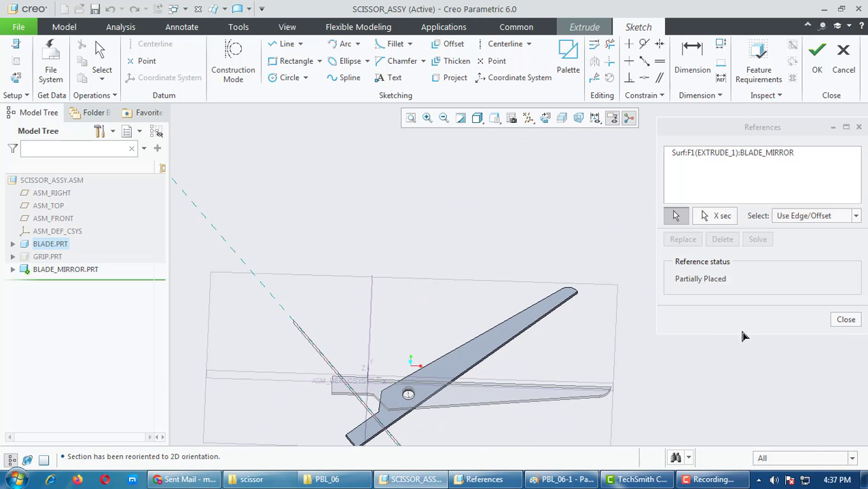
left_click(16, 78)
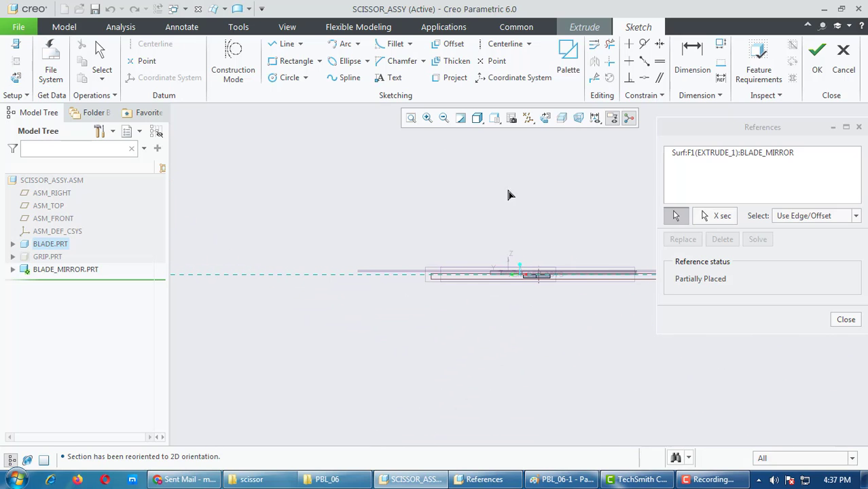
Step: Turn off the display of all datum features, inspect BLADE_MIRROR's section, and orient the view parallel to the sketch
left_click(528, 118)
left_click(529, 134)
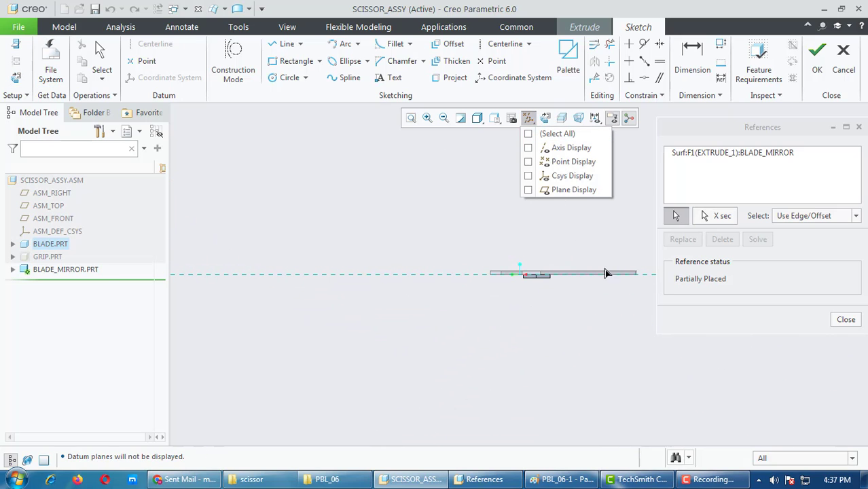
scroll(567, 265, "down", 5)
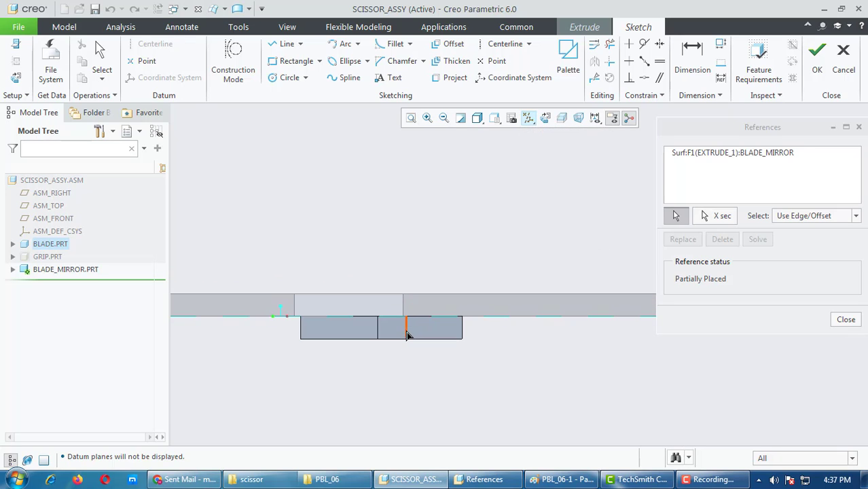
mouse_move(371, 344)
middle_mouse_down()
mouse_move(368, 361)
mouse_move(365, 340)
mouse_move(372, 348)
middle_mouse_up()
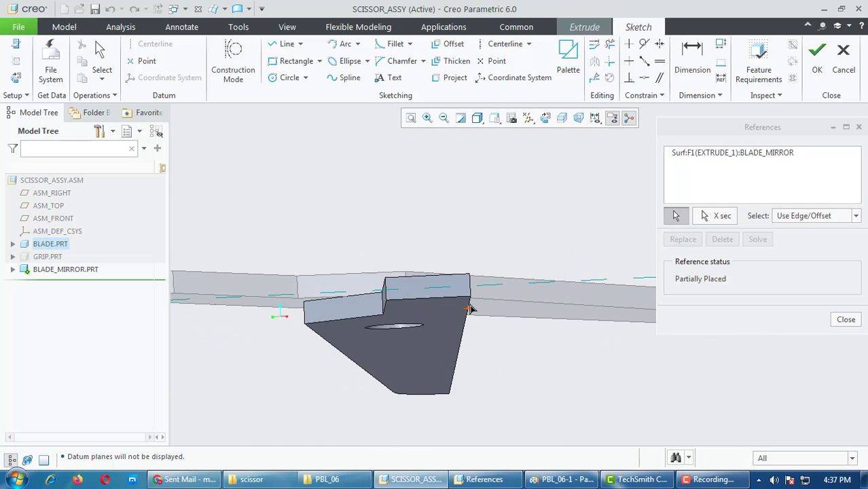
mouse_move(471, 309)
middle_mouse_down()
mouse_move(480, 303)
mouse_move(480, 341)
mouse_move(465, 320)
mouse_move(396, 334)
middle_mouse_up()
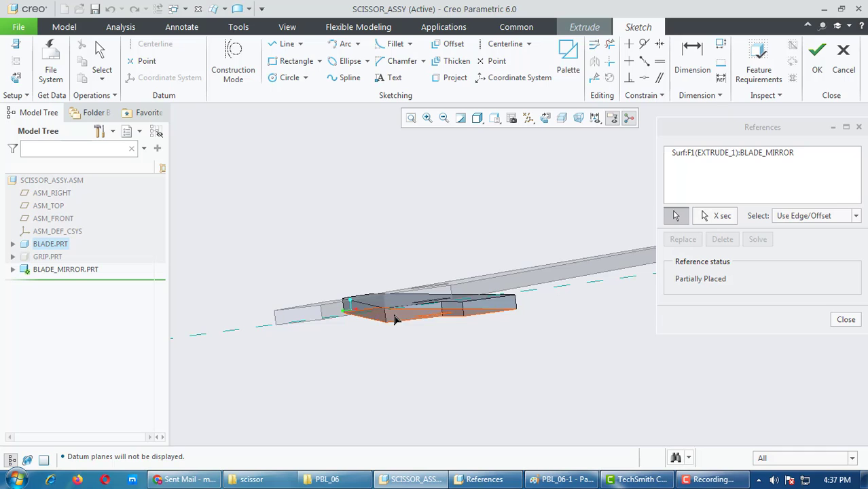
left_click(17, 78)
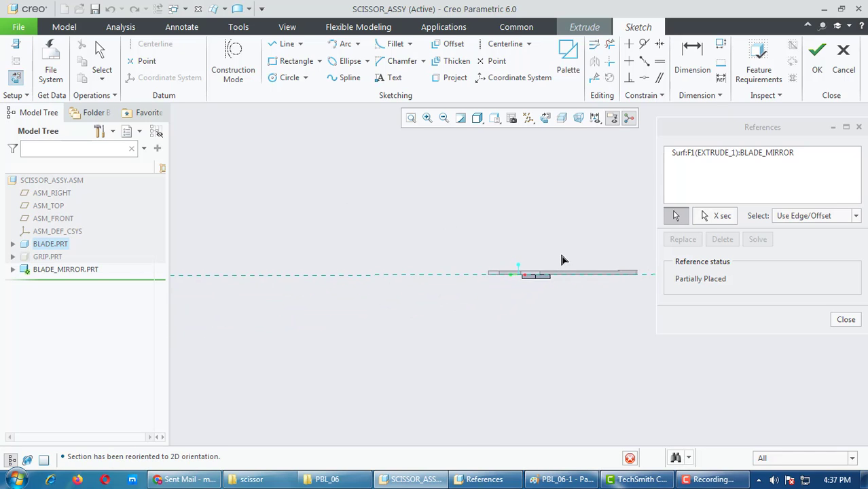
scroll(428, 267, "down", 3)
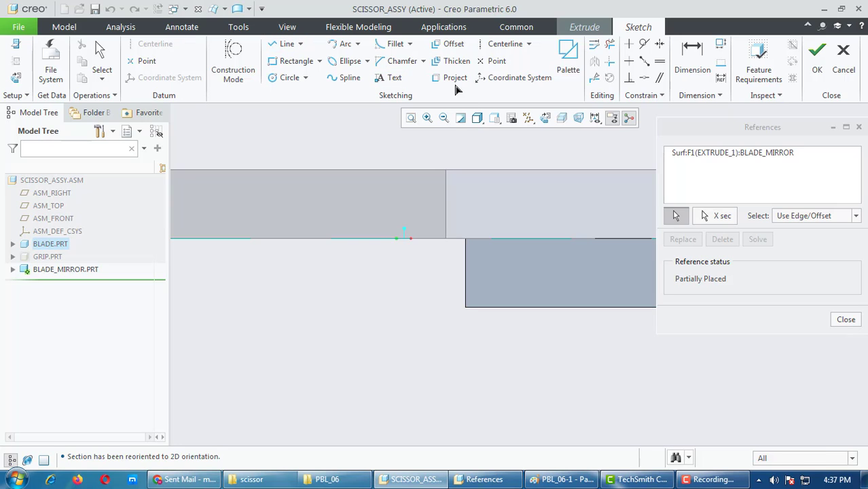
Step: Add the left end edge of BLADE_MIRROR's section as a sketch reference and project it into the sketch
left_click(485, 266)
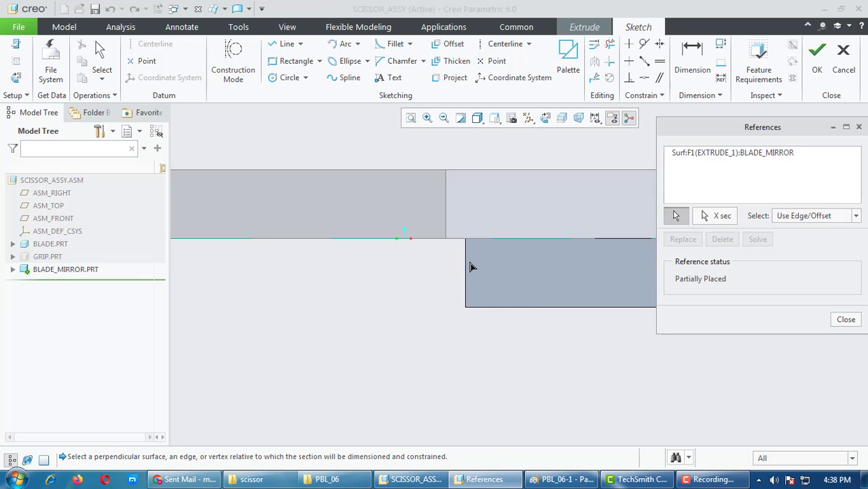
left_click(466, 266)
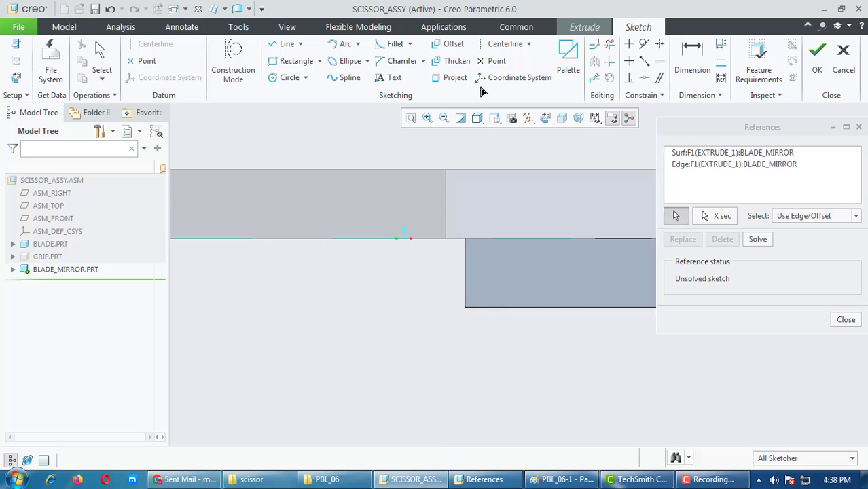
left_click(451, 77)
left_click(467, 259)
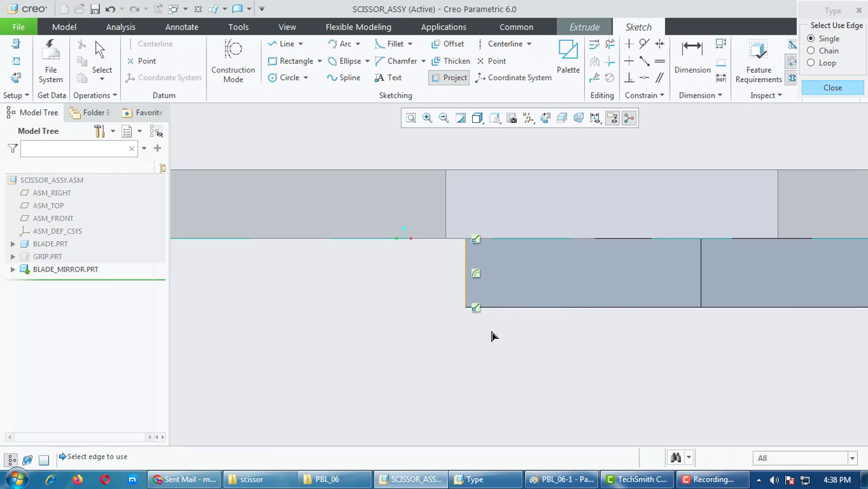
Step: Draw an equal-length horizontal line along the section's lower edge from the projected edge, and close the triangle with a diagonal line
key("l")
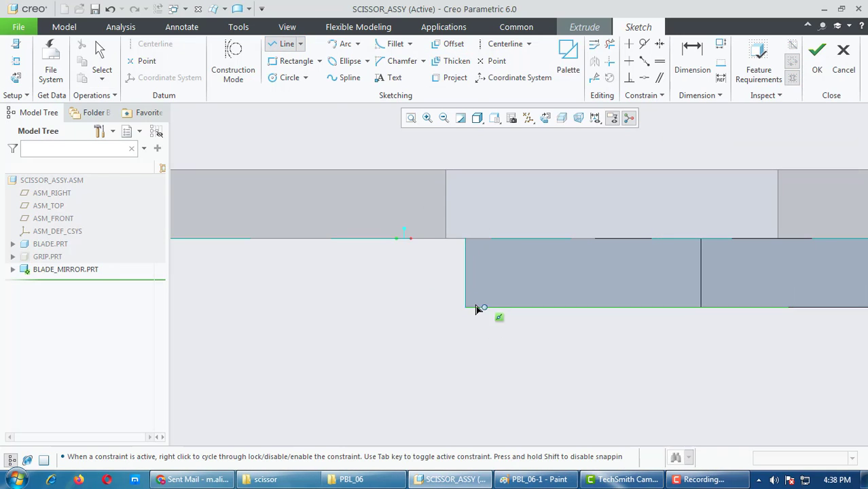
left_click(468, 307)
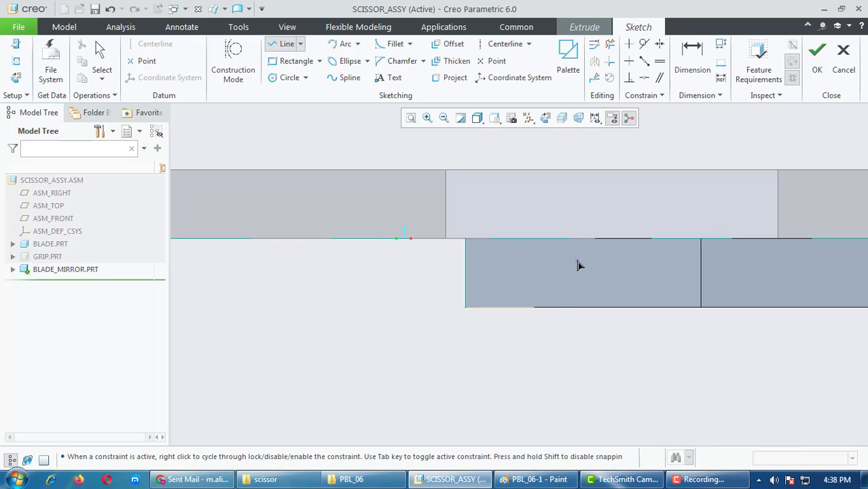
left_click(534, 307)
middle_click(517, 301)
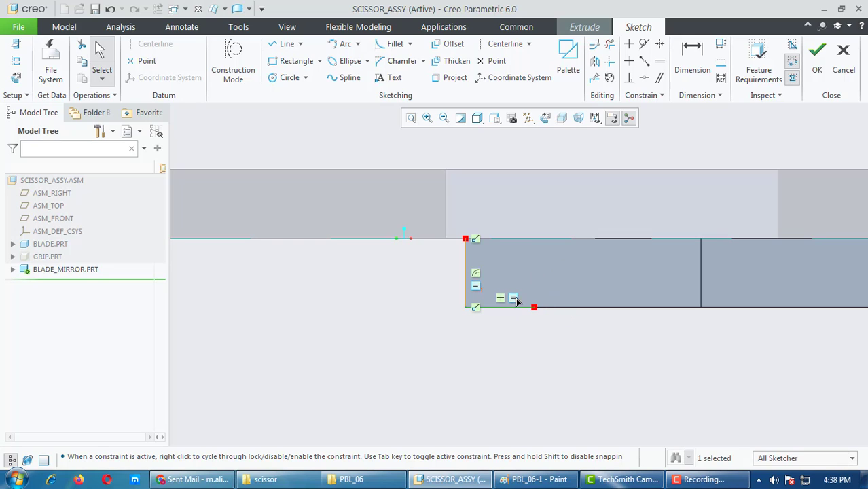
left_click(285, 44)
left_click(468, 241)
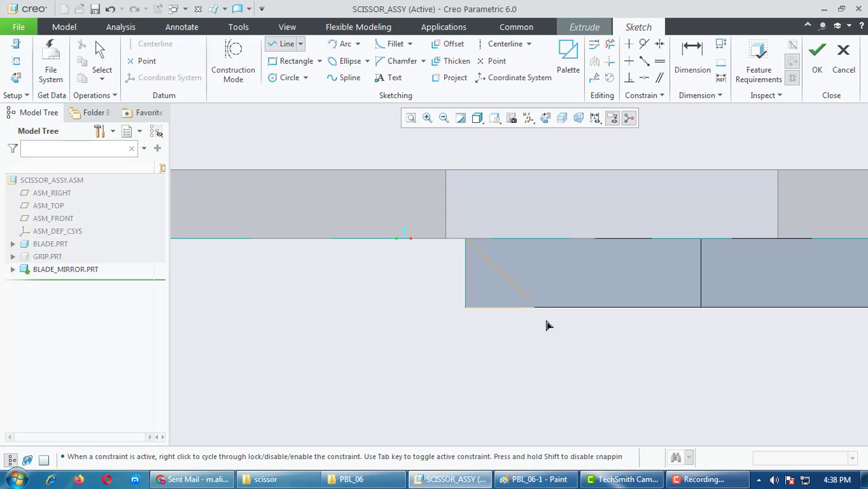
middle_click(648, 327)
scroll(547, 306, "down", 4)
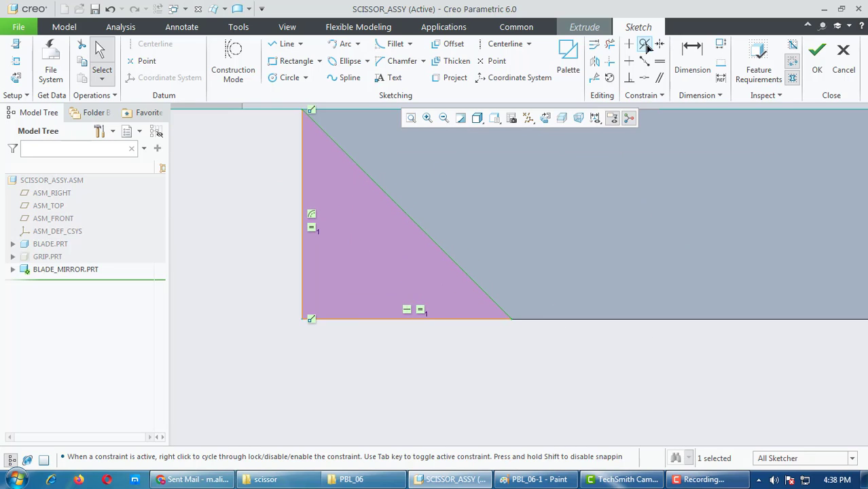
Step: Try to dimension the angle between the triangle's horizontal and diagonal lines
left_click(692, 58)
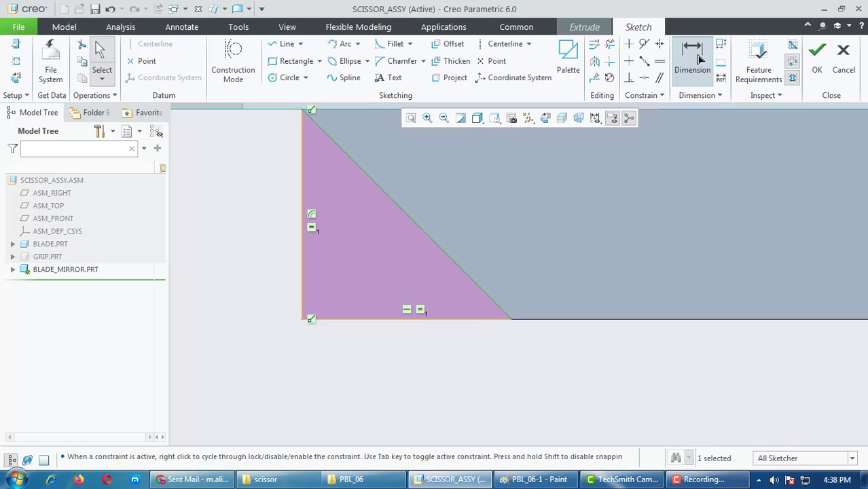
left_click(384, 320)
middle_click(388, 285)
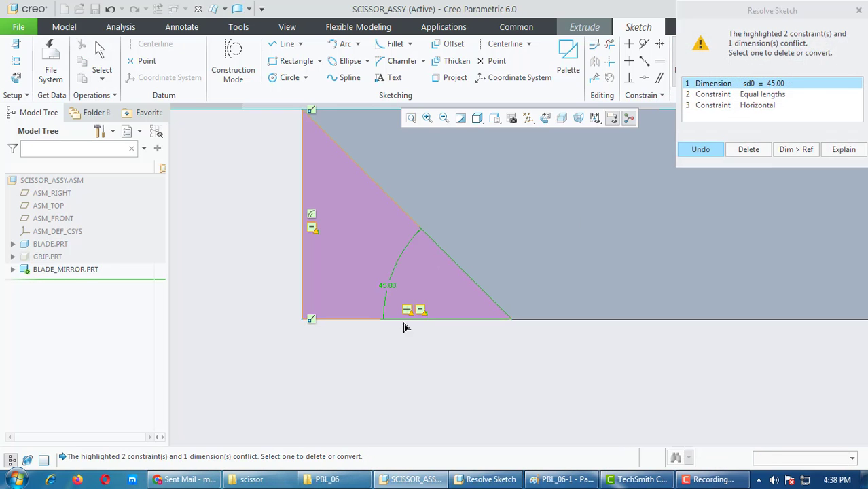
key("Return")
scroll(384, 316, "up", 2)
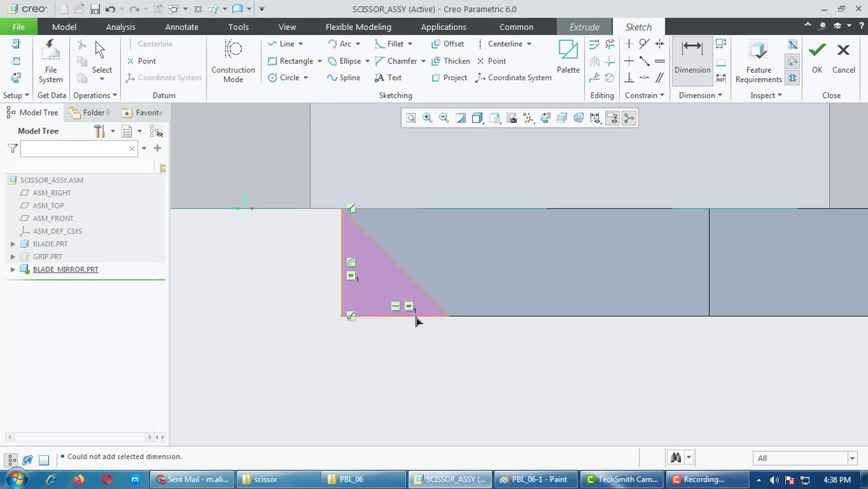
Step: Accept the sketch, reopen the extrusion's section for editing, and delete the triangle from the section's left end
left_click(818, 62)
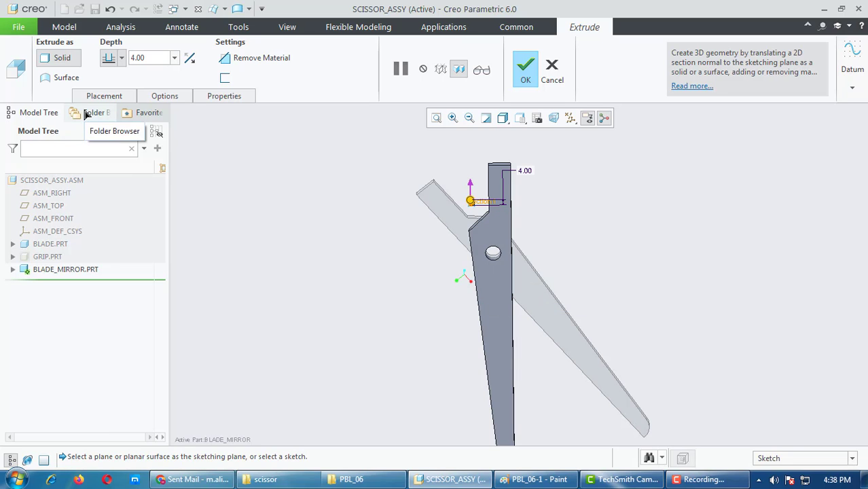
left_click(104, 96)
left_click(206, 140)
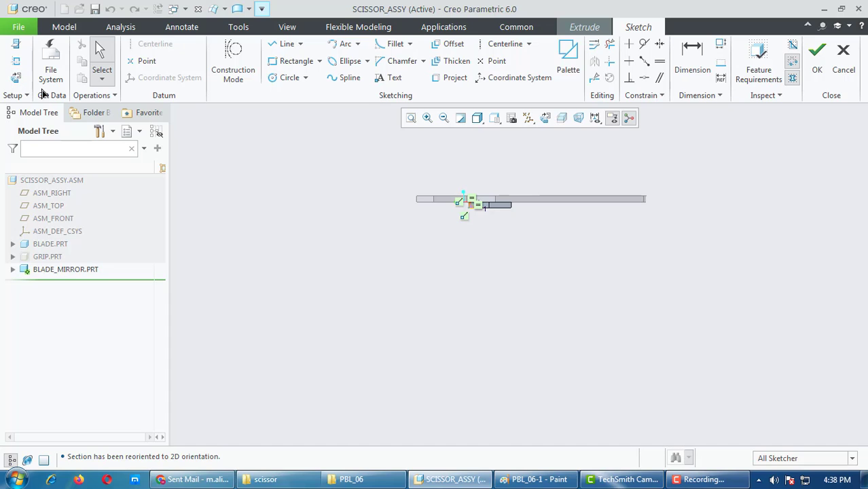
scroll(520, 190, "down", 3)
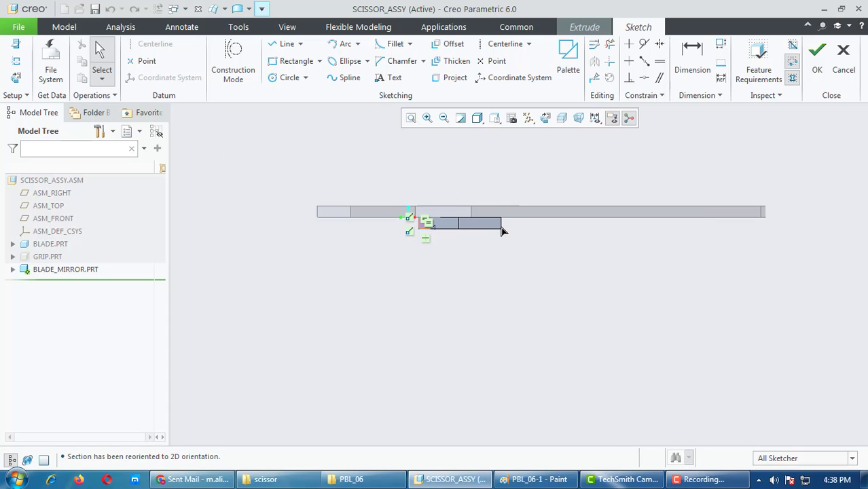
scroll(537, 222, "down", 3)
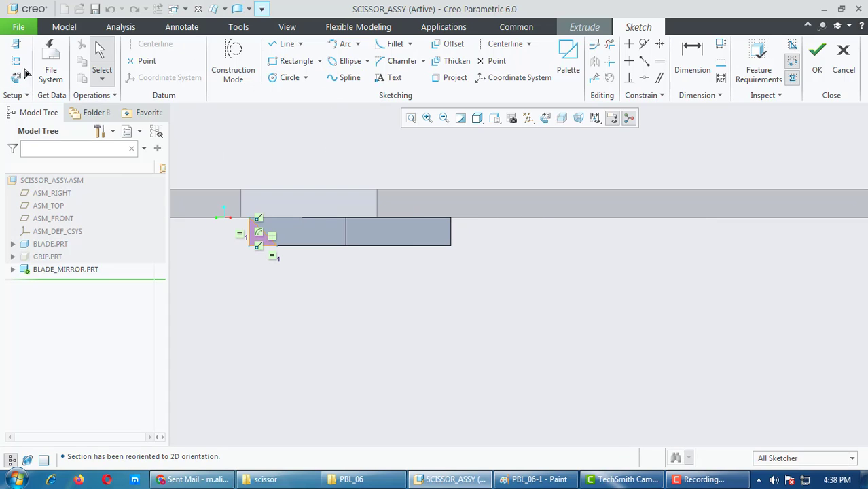
left_click_drag(287, 212, 208, 289)
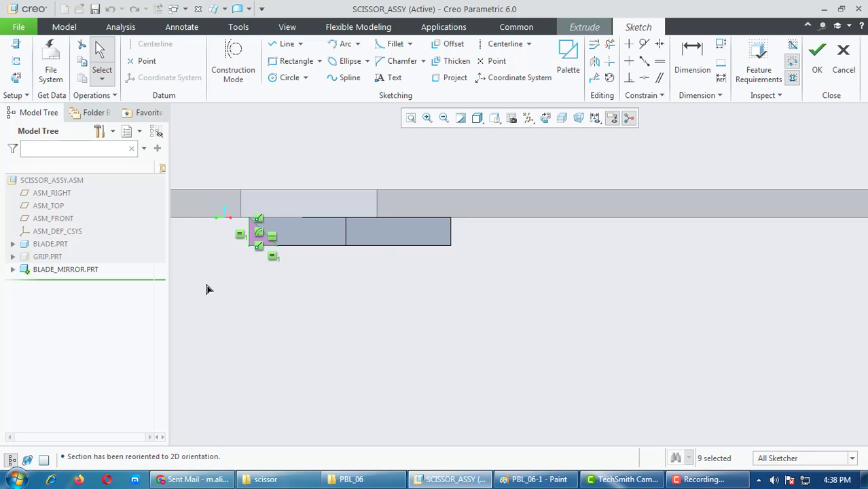
key("Delete")
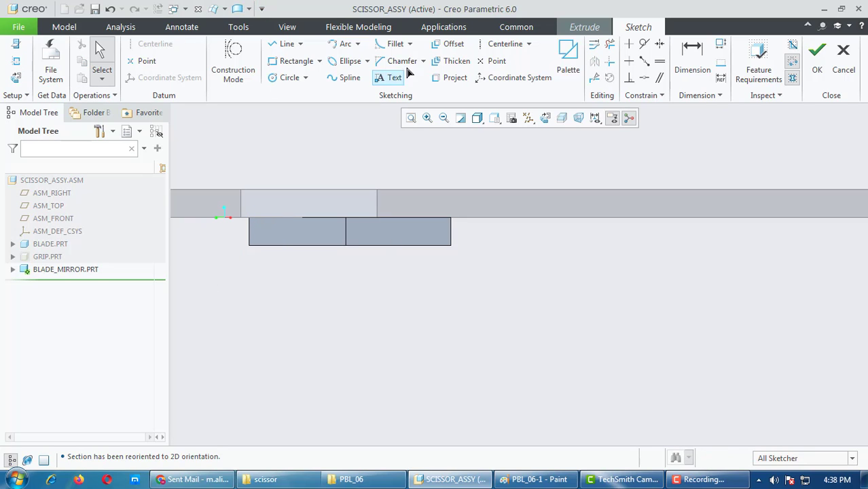
Step: Sketch a triangle at the section's right end from the projected end edge, an equal-length lower line and a closing diagonal
left_click(455, 78)
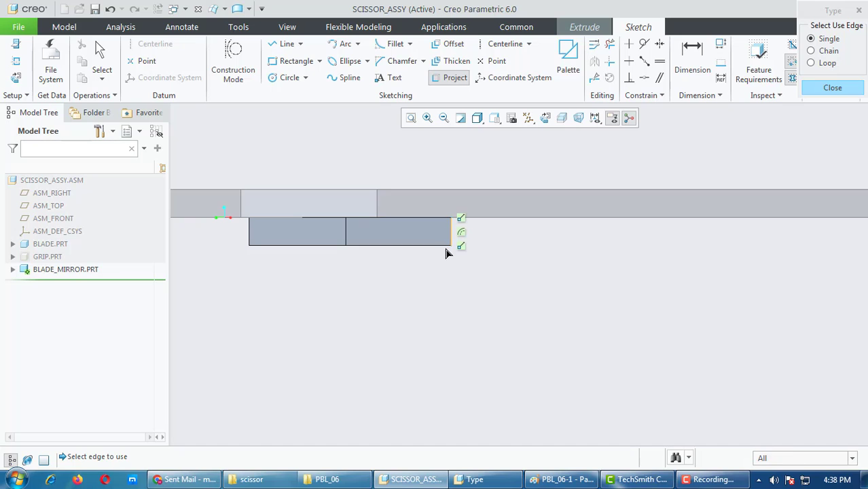
middle_click(499, 248)
left_click(285, 44)
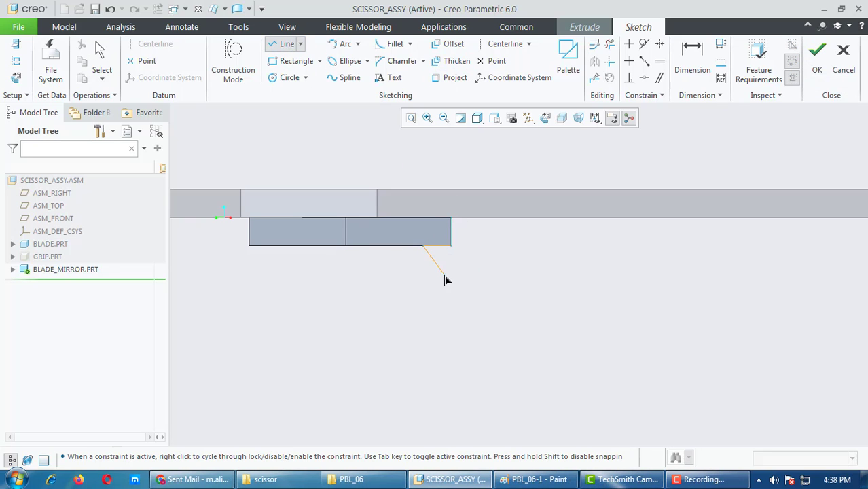
middle_click(478, 277)
left_click(436, 245)
scroll(437, 244, "down", 4)
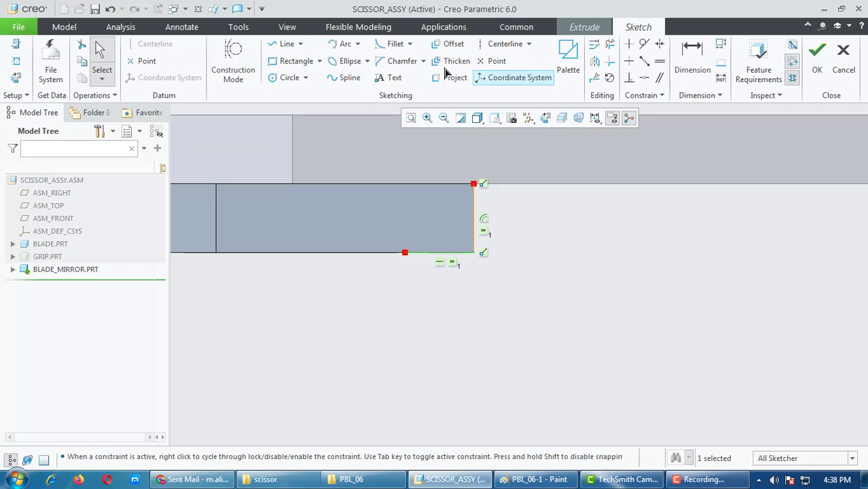
left_click(281, 46)
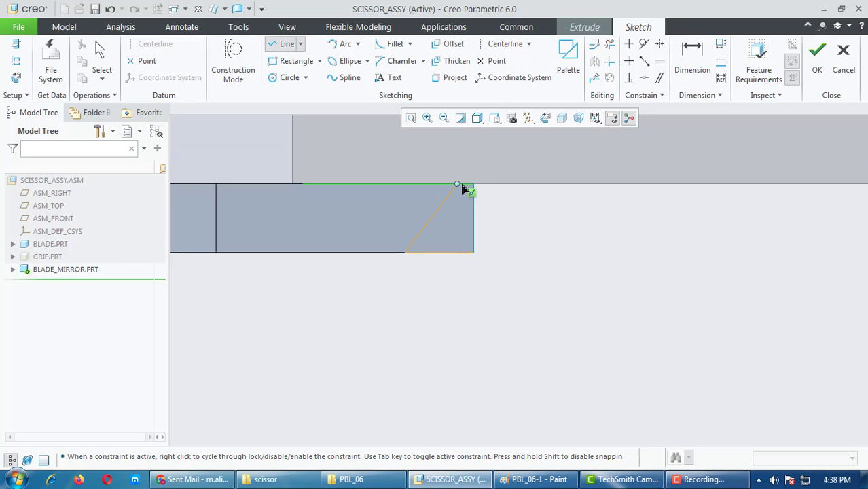
middle_click(442, 313)
Step: Accept the sketch and cut the triangular section out of BLADE_MIRROR with Remove Material, extending the depth past the blade's tip
left_click(817, 61)
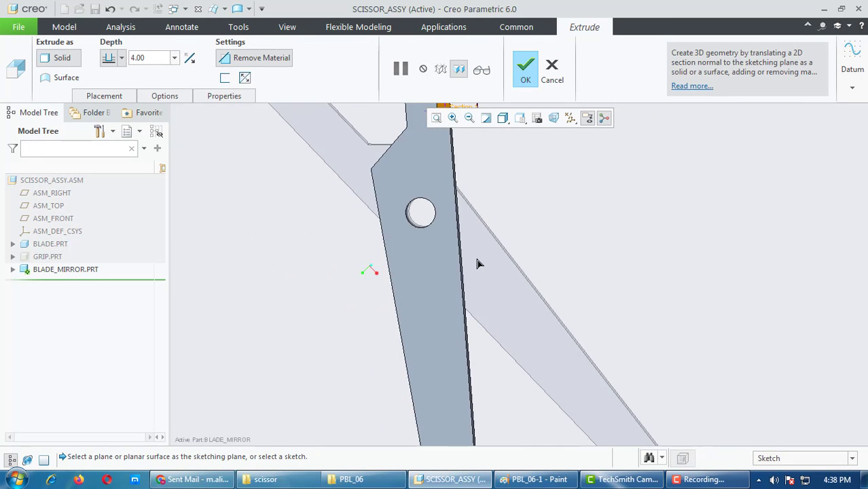
left_click_drag(461, 182, 432, 293)
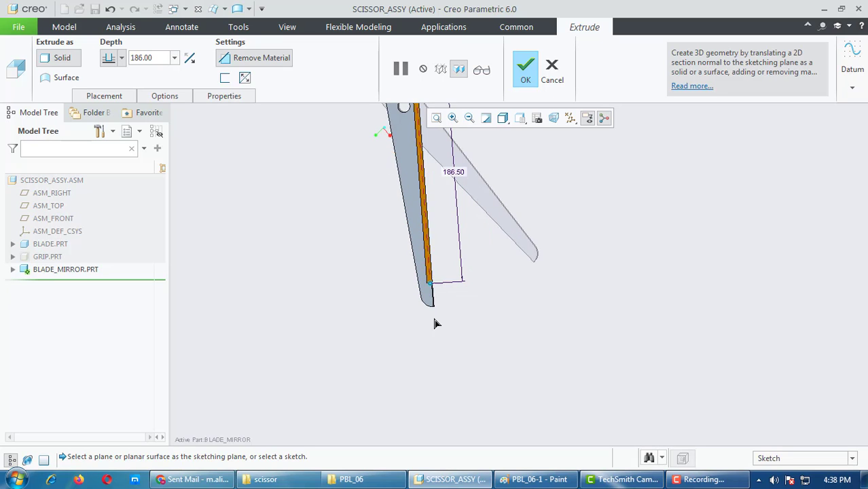
left_click_drag(434, 324, 425, 372)
scroll(453, 255, "down", 3)
left_click(527, 65)
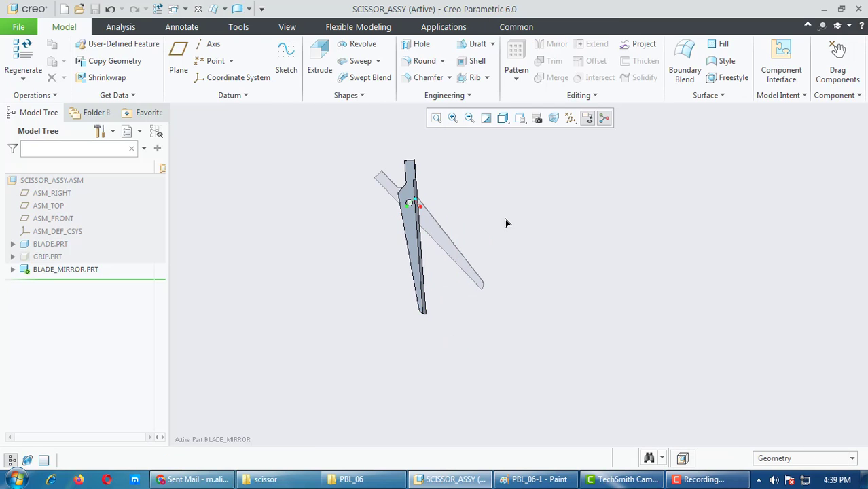
left_click(521, 121)
left_click(549, 155)
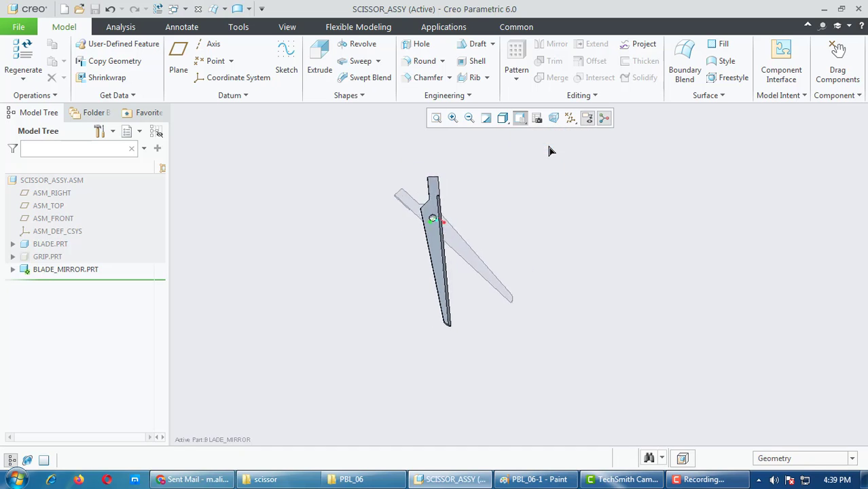
Step: Activate the top-level assembly SCISSOR_ASSY in place of the BLADE_MIRROR part
middle_click_drag(543, 294, 533, 233)
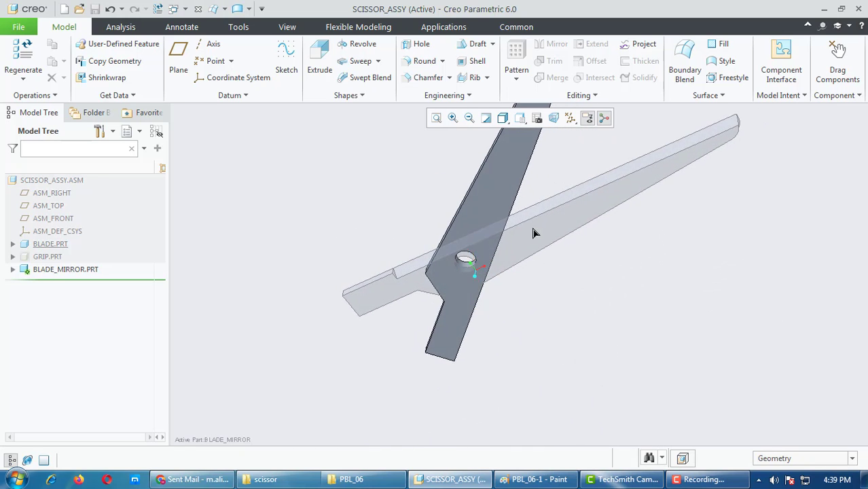
scroll(262, 315, "up", 2)
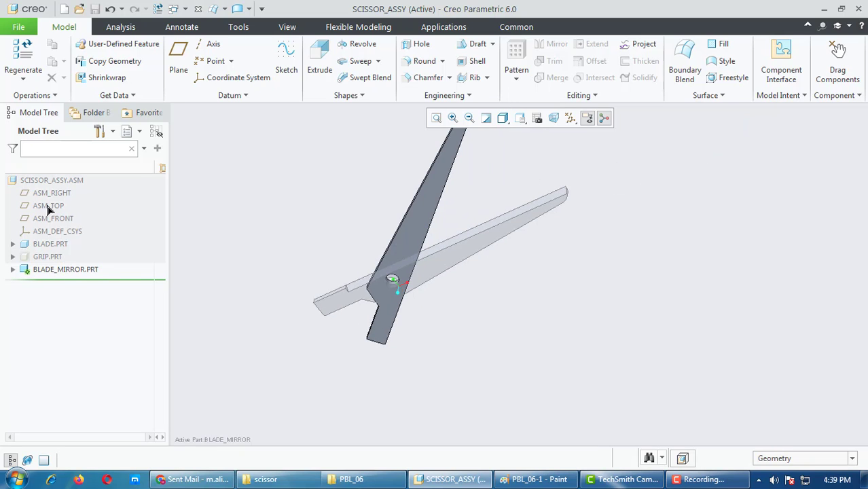
right_click(58, 182)
left_click(64, 139)
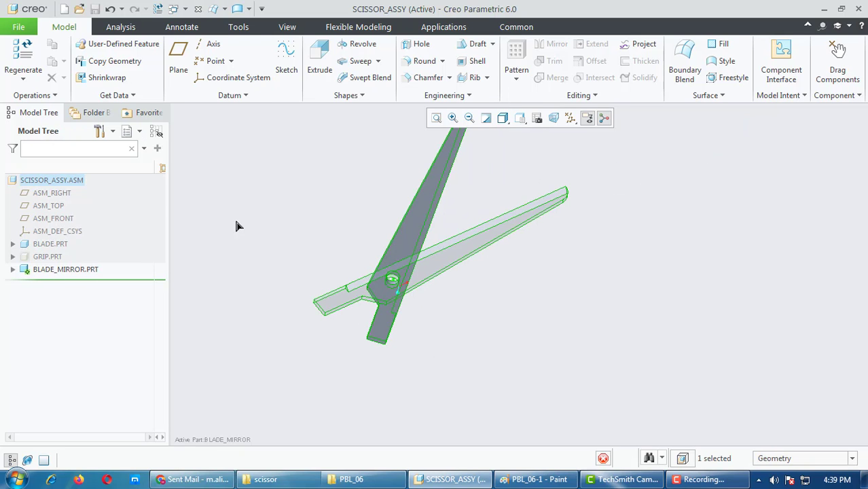
Step: Show the hidden GRIP.PRT component in the assembly
middle_click_drag(320, 299, 354, 239)
scroll(390, 353, "up", 3)
right_click(60, 259)
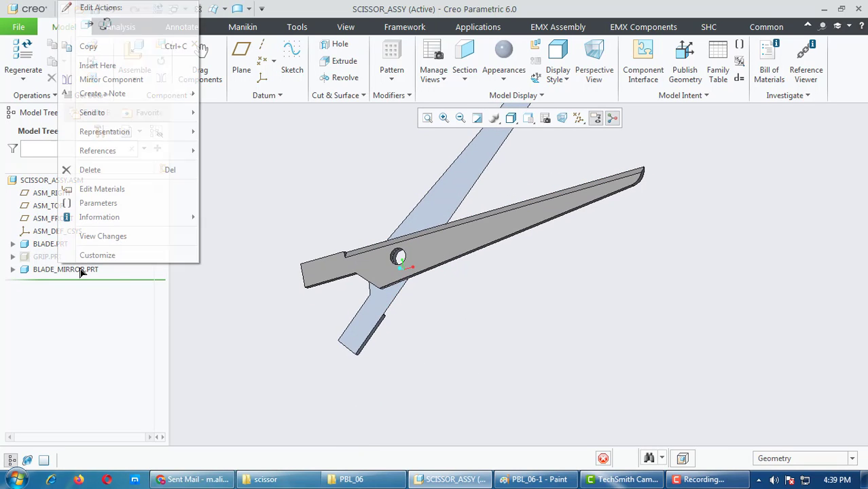
left_click(81, 299)
left_click(498, 339)
scroll(505, 333, "up", 3)
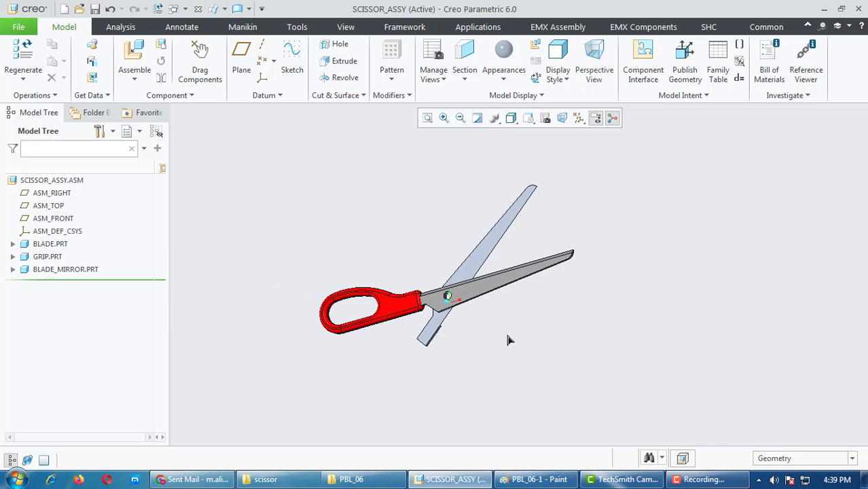
Step: Save the SCISSOR_ASSY assembly to the scissor_assy folder
middle_click_drag(507, 336, 509, 298)
scroll(435, 324, "down", 4)
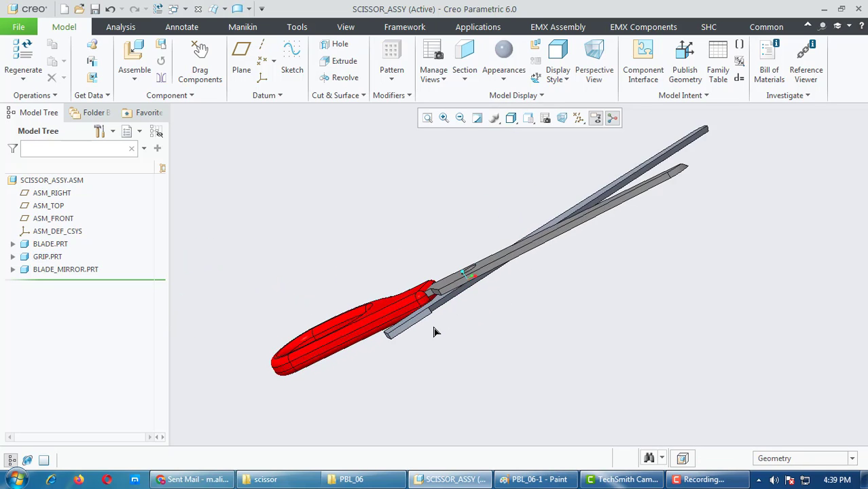
middle_click_drag(432, 326, 451, 360)
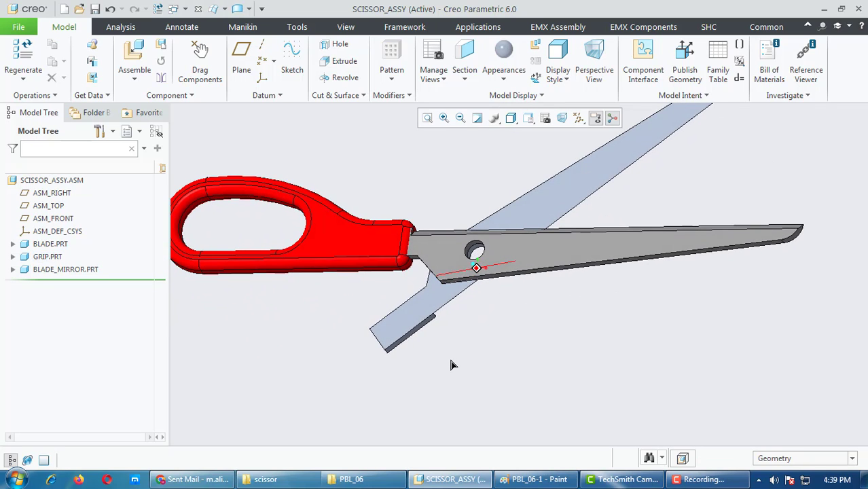
left_click(138, 52)
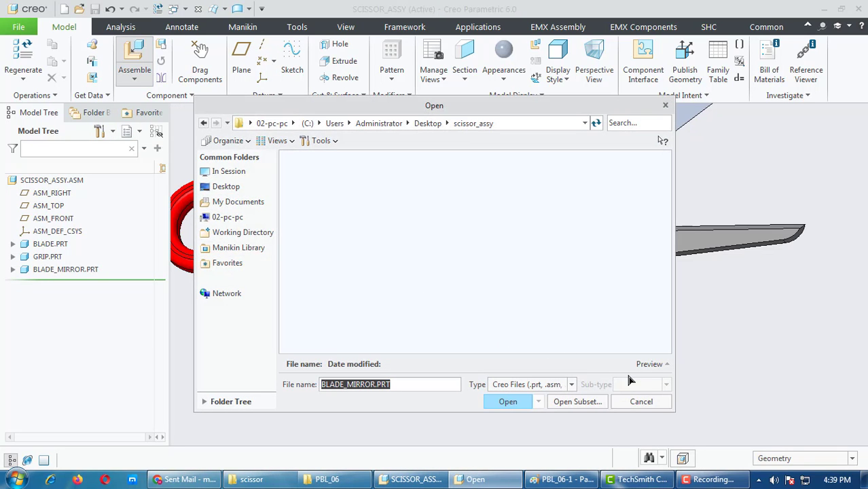
left_click(643, 402)
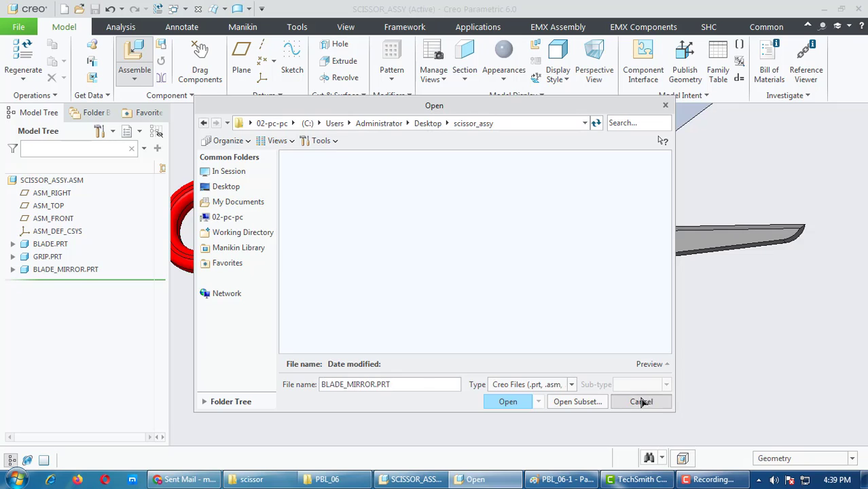
left_click(95, 9)
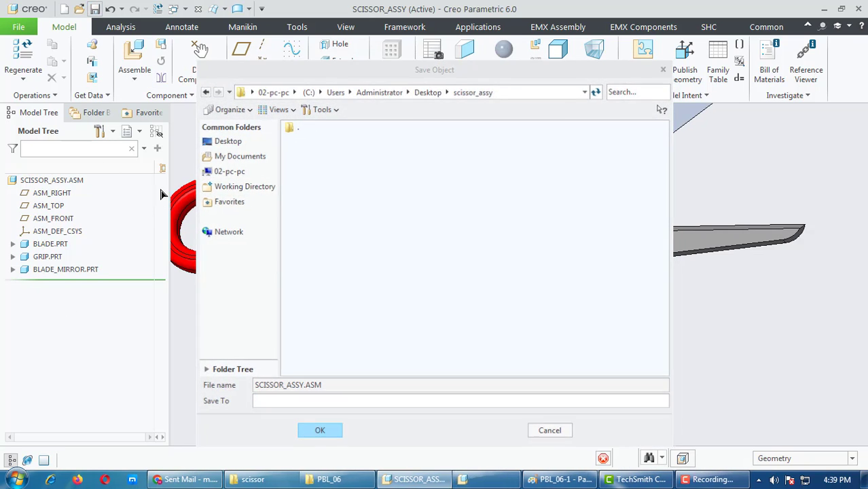
key("Return")
Step: Insert a second grip.prt into the assembly and flip it over about its long axis, beside the blades
left_click(136, 54)
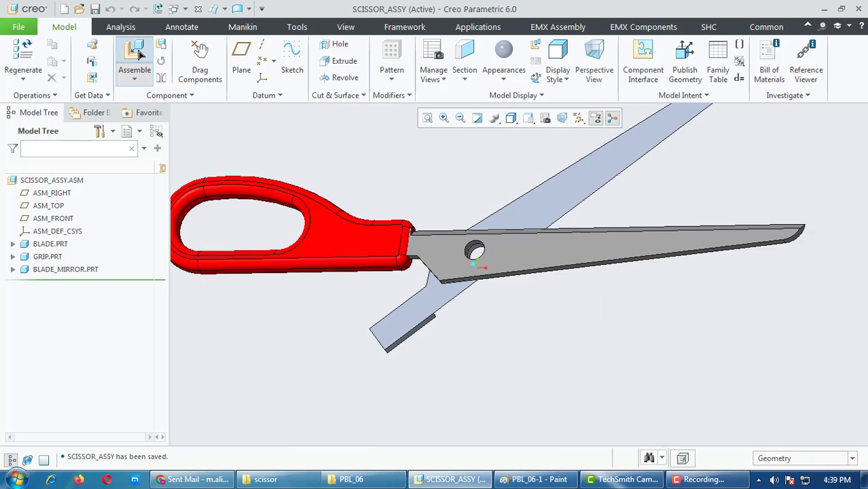
left_click(309, 183)
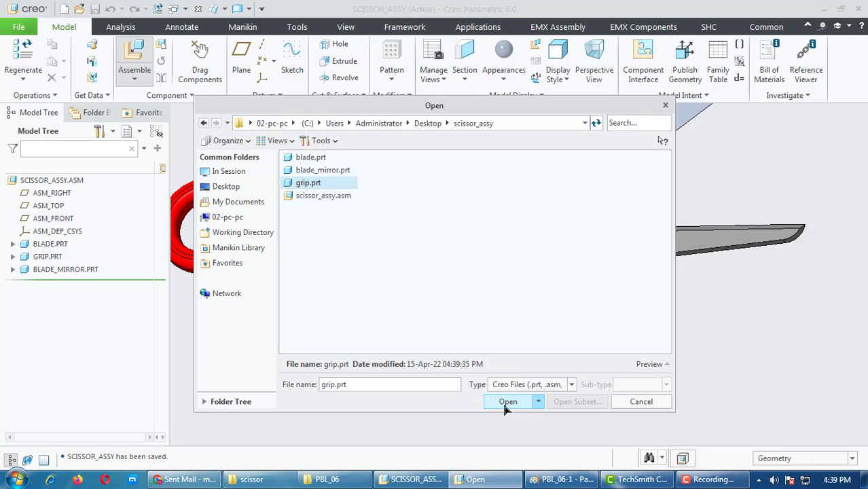
left_click(508, 402)
scroll(696, 305, "down", 3)
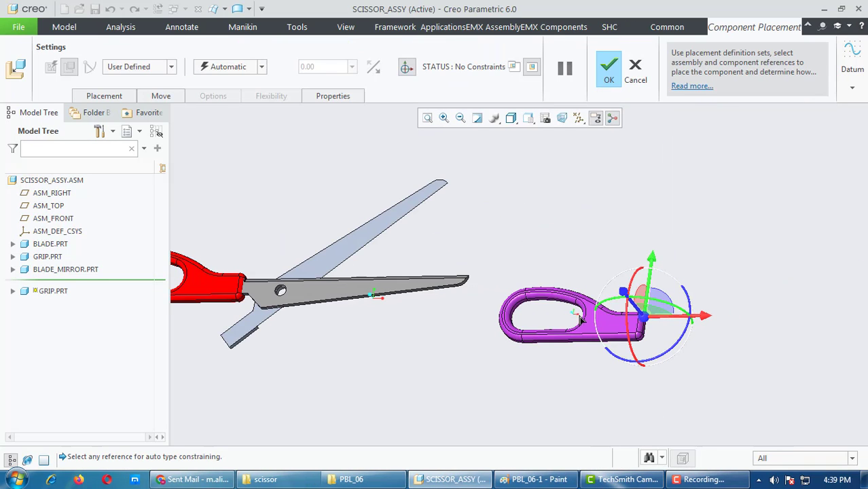
left_click_drag(626, 323, 653, 445)
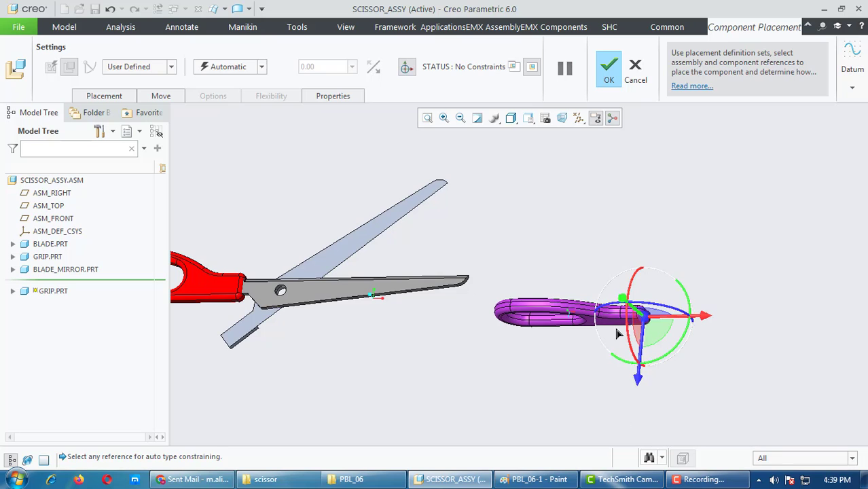
left_click_drag(627, 323, 646, 382)
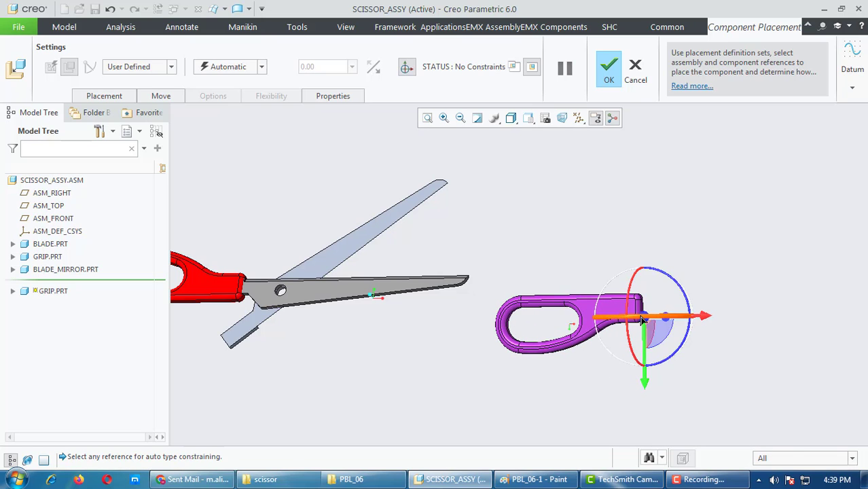
left_click_drag(637, 317, 723, 319)
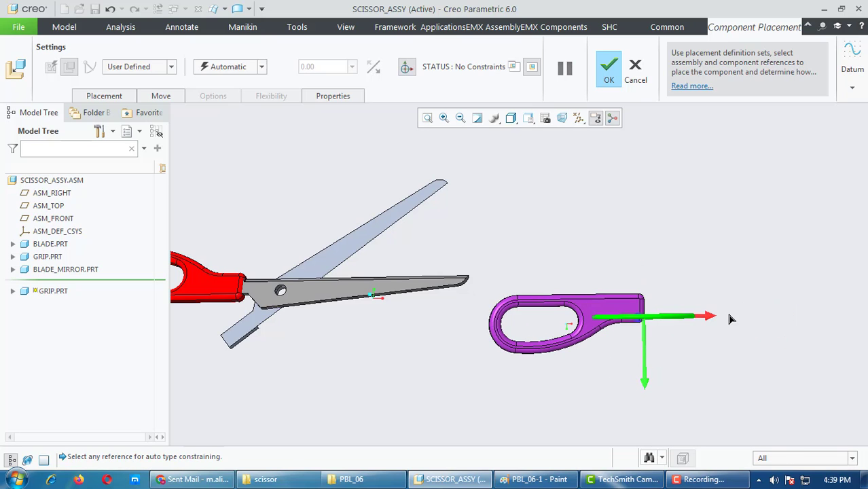
Step: Open the new grip's placement constraints, examine the grip-to-blade joint on the PBL_06-1 drawing in Paint, and return to Creo
mouse_move(600, 339)
middle_mouse_down()
mouse_move(616, 295)
mouse_move(656, 307)
mouse_move(614, 329)
mouse_move(623, 343)
mouse_move(611, 327)
middle_mouse_up()
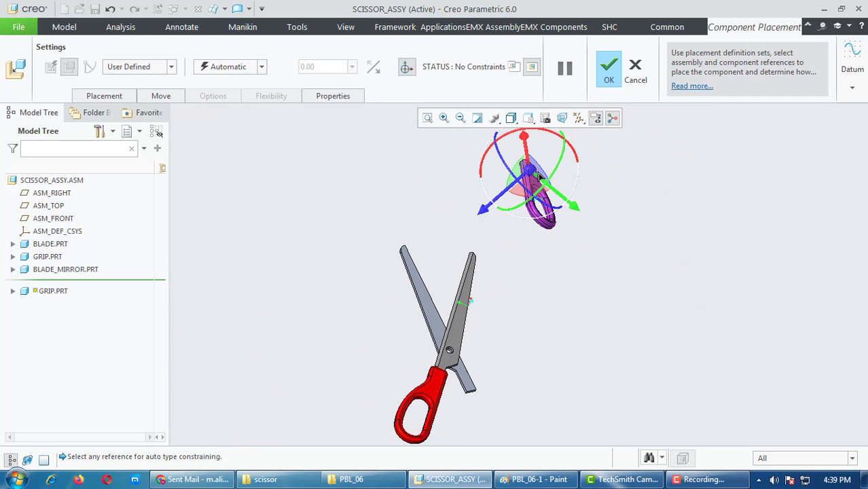
scroll(537, 178, "down", 3)
scroll(509, 192, "down", 3)
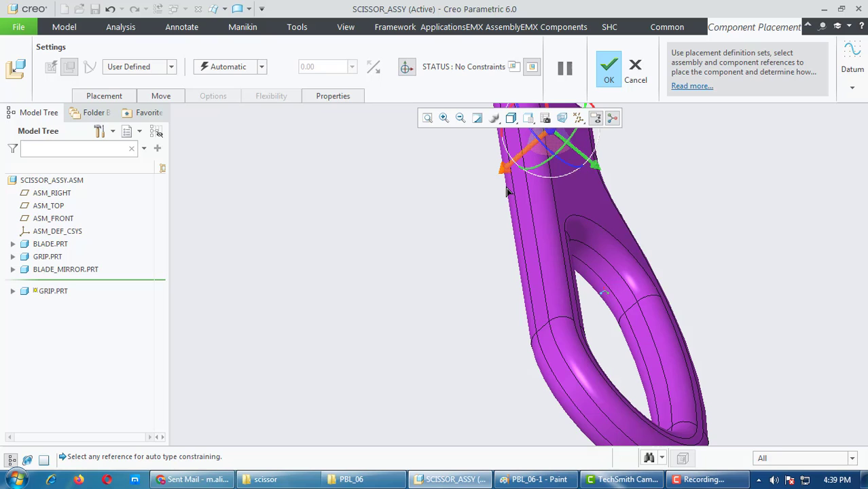
left_click(105, 99)
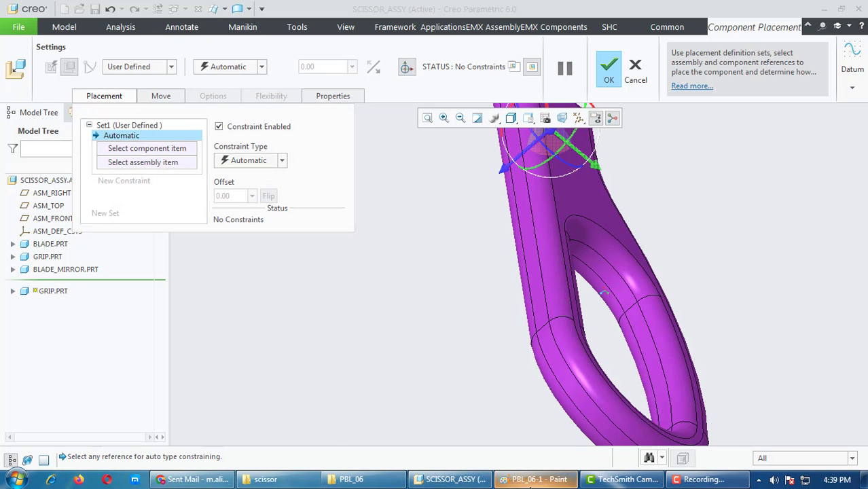
left_click(533, 480)
scroll(296, 227, "up", 5)
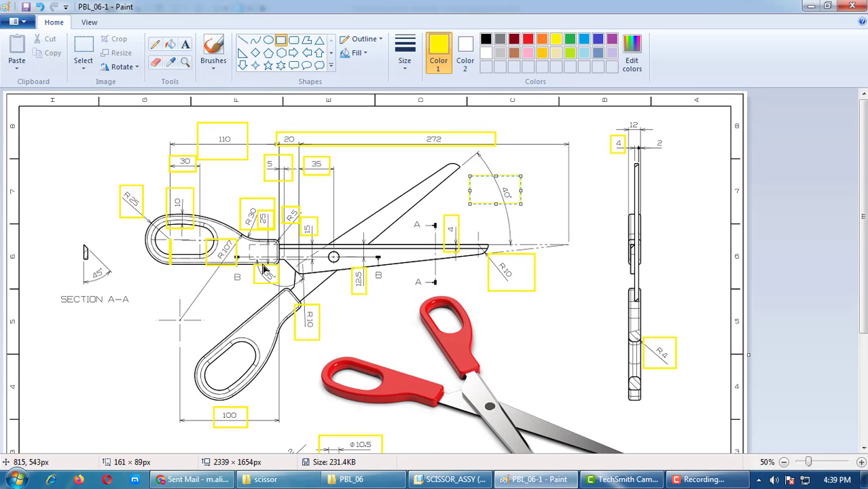
scroll(263, 265, "up", 2, "ctrl")
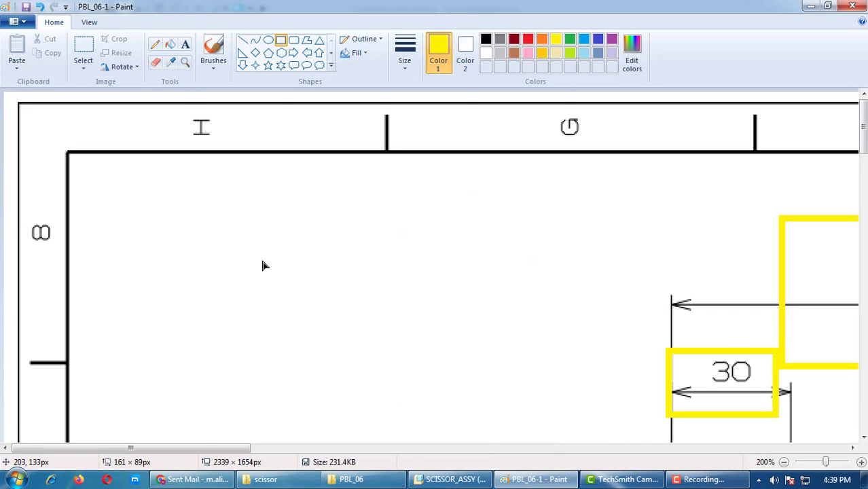
scroll(264, 265, "down", 1, "ctrl")
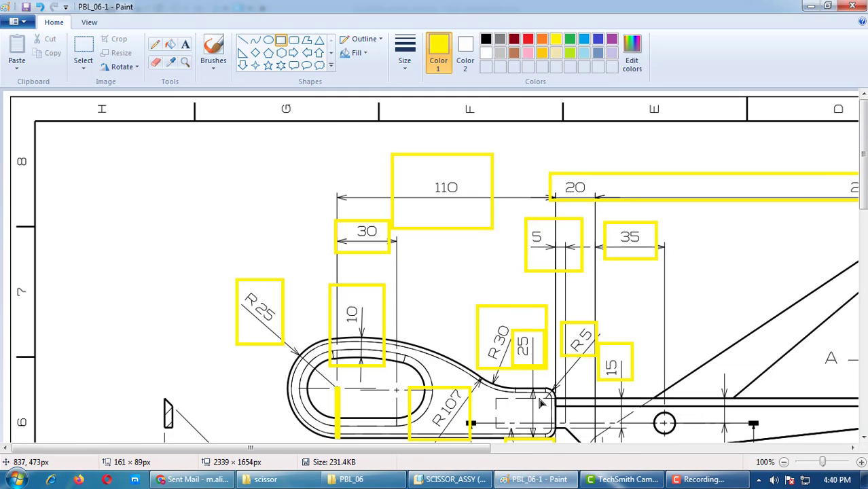
scroll(539, 380, "down", 5)
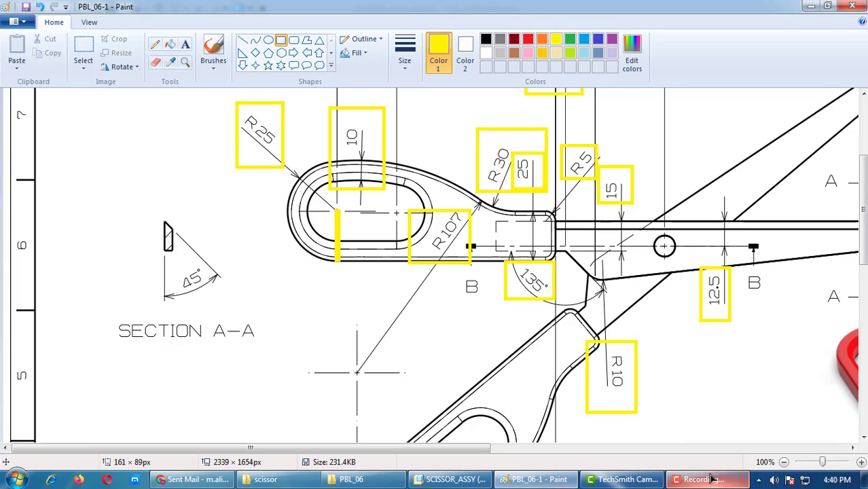
left_click(473, 483)
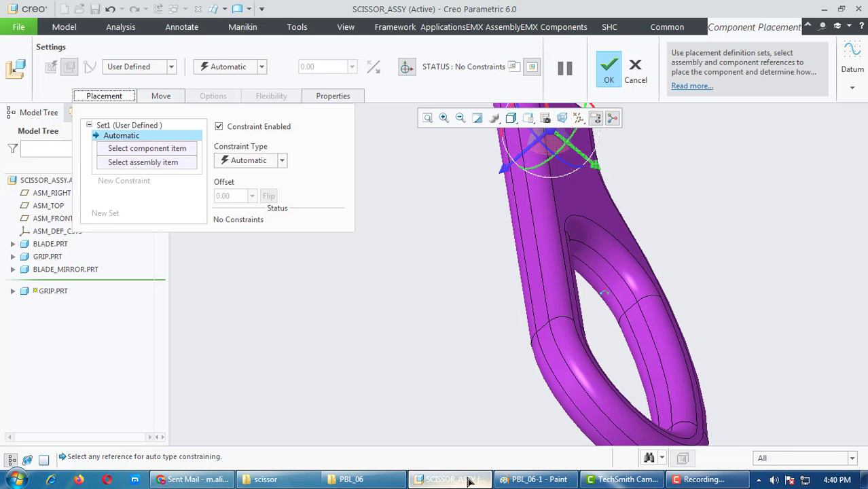
left_click(527, 263)
scroll(527, 263, "up", 5)
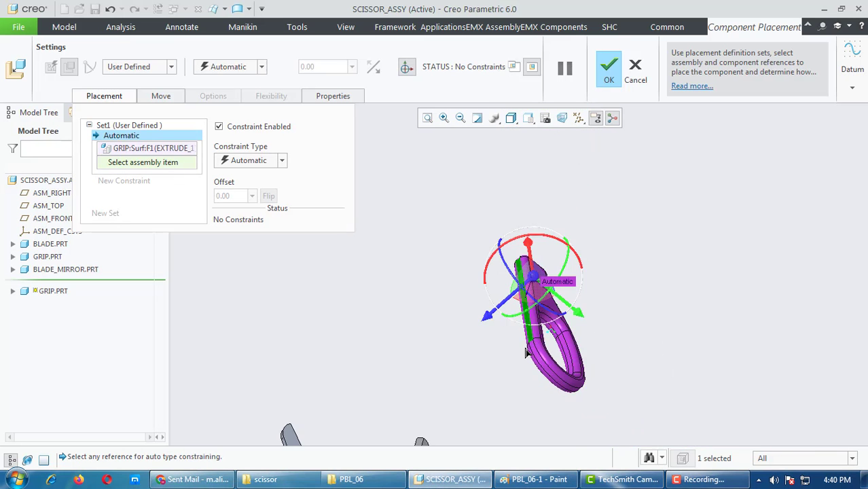
scroll(521, 400, "up", 3)
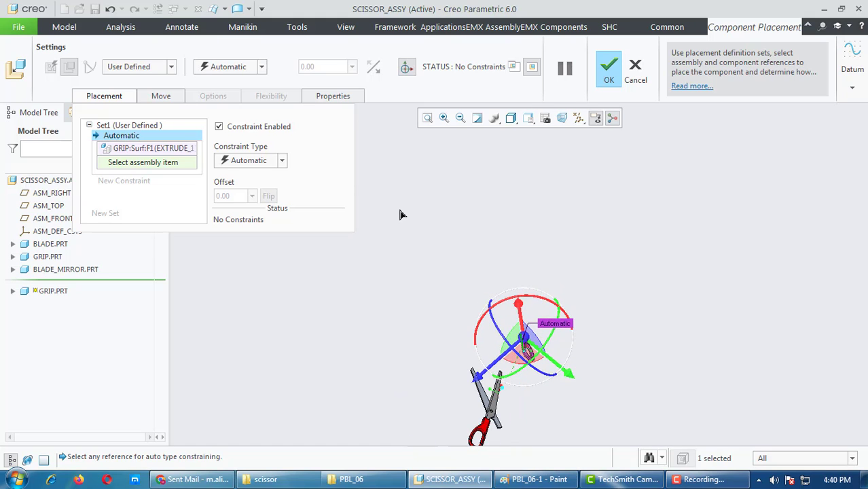
right_click(117, 147)
left_click(148, 151)
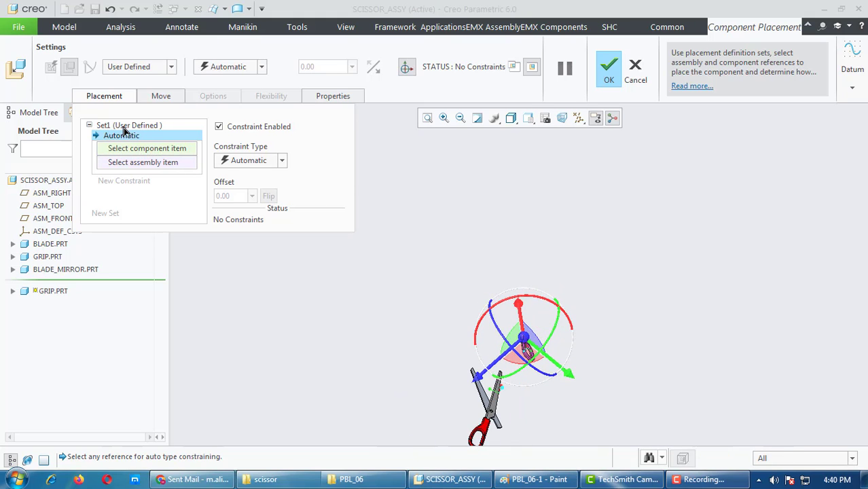
left_click(92, 128)
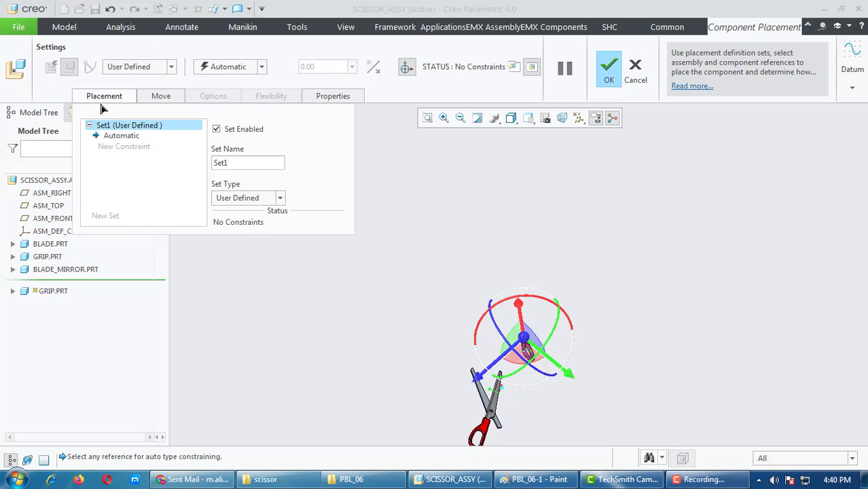
left_click(105, 97)
left_click(105, 97)
left_click(118, 136)
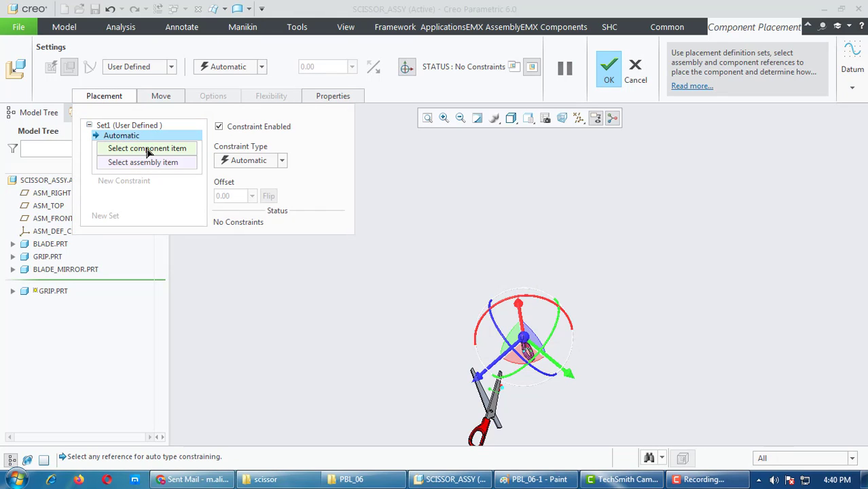
Step: Constrain the new grip's narrow end face coincident with the handle-end face of BLADE_MIRROR
middle_click_drag(543, 297, 487, 290)
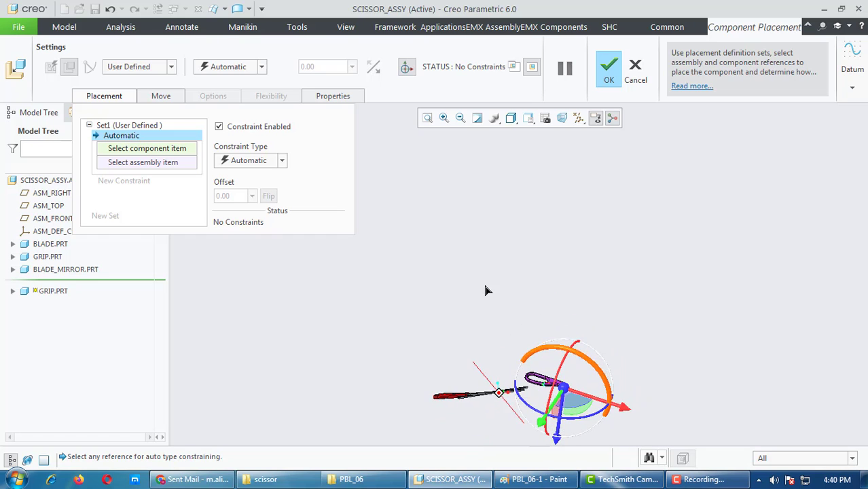
scroll(577, 403, "down", 2)
scroll(576, 404, "down", 5)
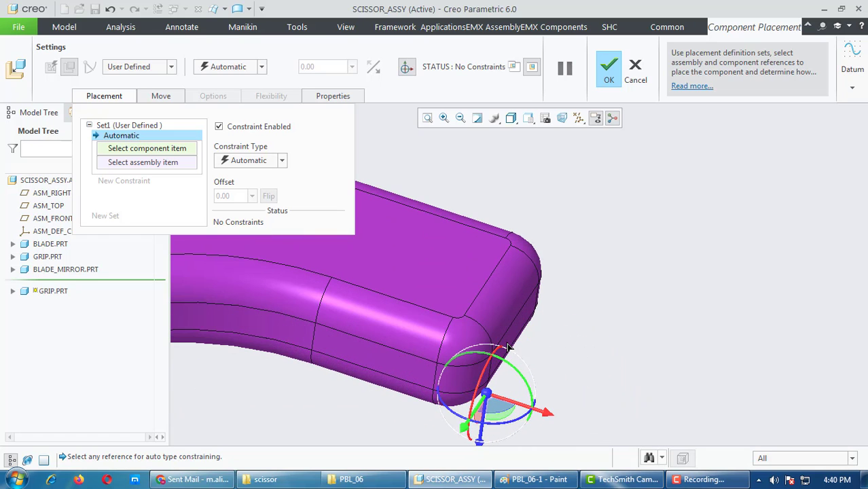
left_click(513, 345)
scroll(643, 306, "up", 4)
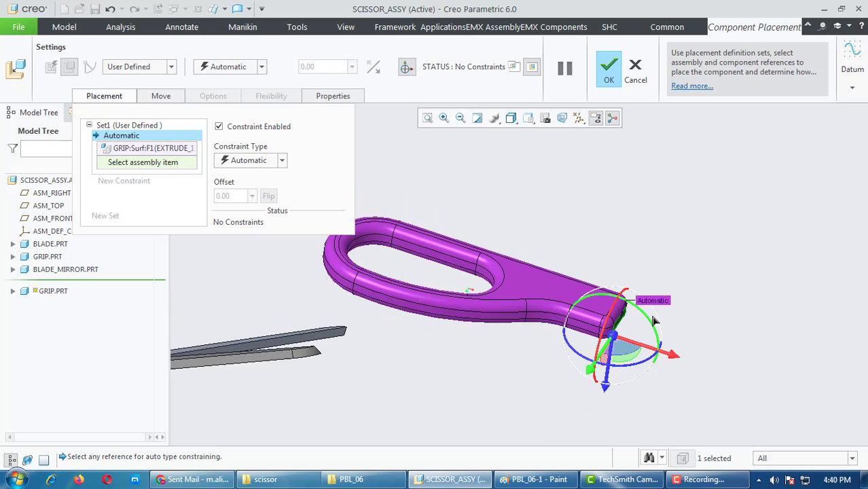
scroll(475, 340, "up", 4)
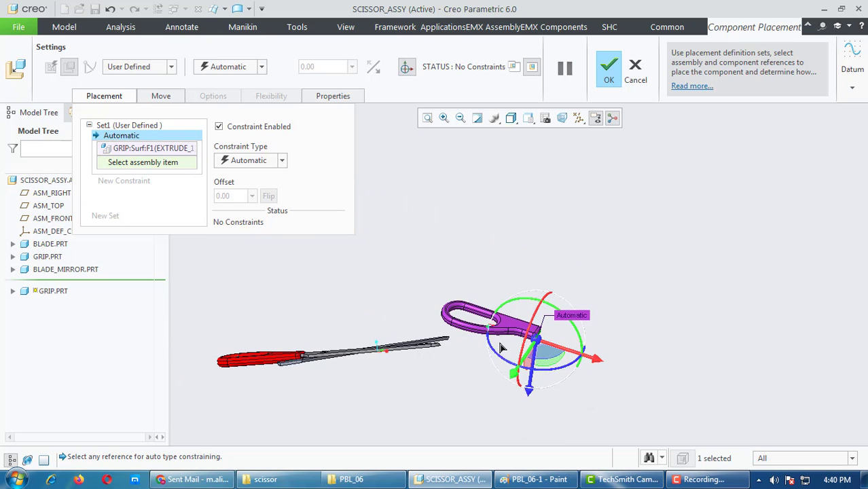
scroll(414, 378, "down", 2)
scroll(284, 376, "down", 2)
scroll(284, 375, "down", 2)
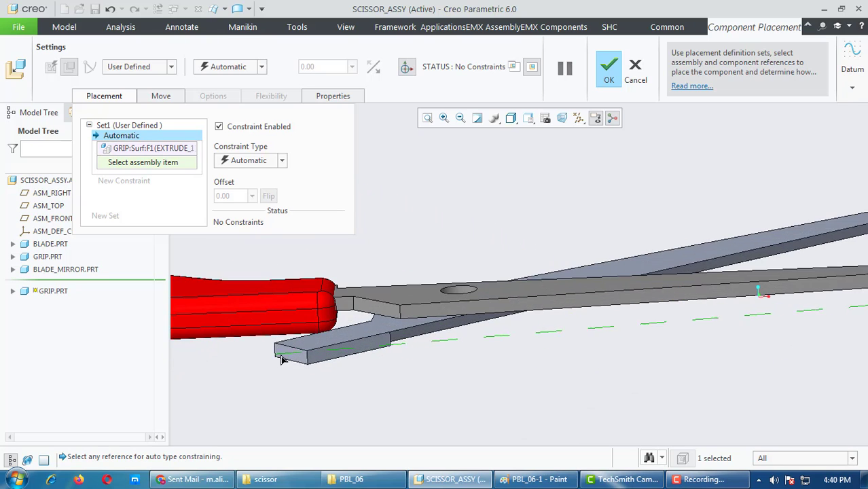
left_click(289, 358)
left_click(258, 161)
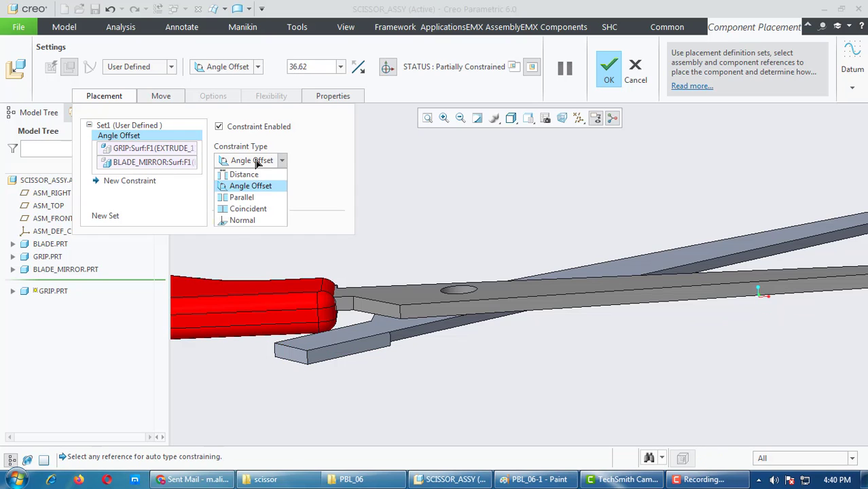
left_click(257, 209)
scroll(448, 357, "up", 2)
middle_click_drag(448, 357, 488, 343)
scroll(488, 343, "up", 3)
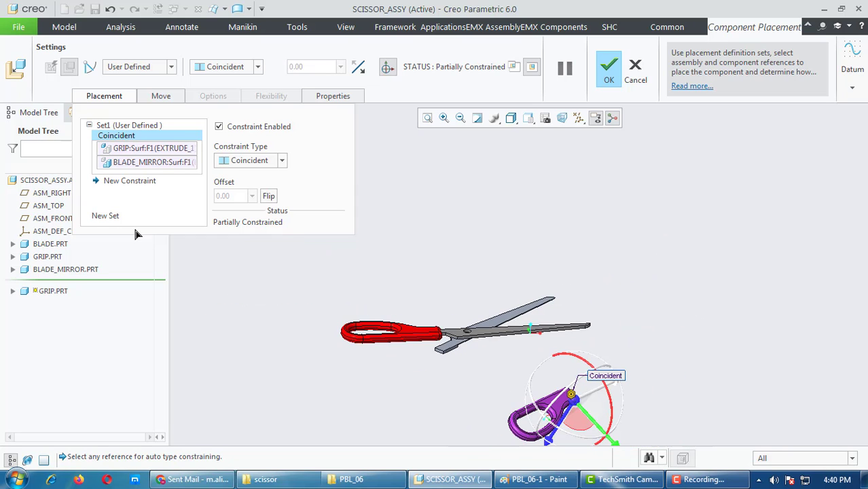
Step: Add a Distance constraint with a 5 offset between the new grip's long side face and the matching side face of BLADE_MIRROR
left_click(140, 183)
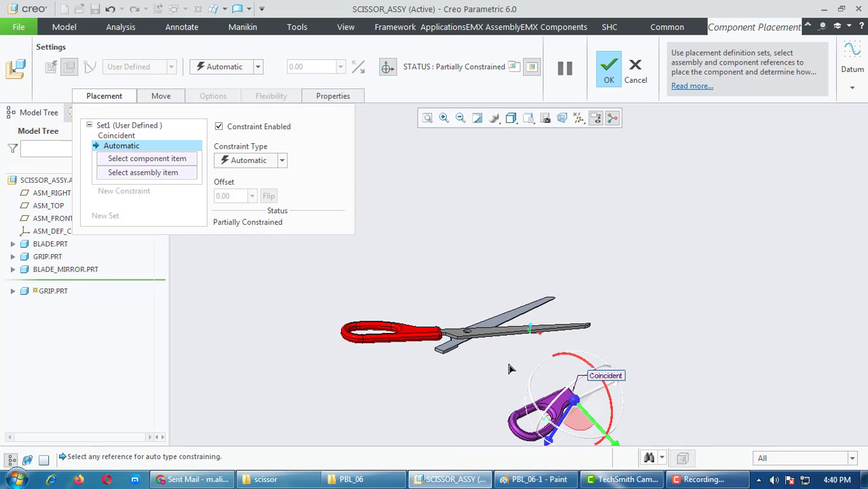
middle_click_drag(511, 368, 669, 417)
scroll(670, 416, "down", 4)
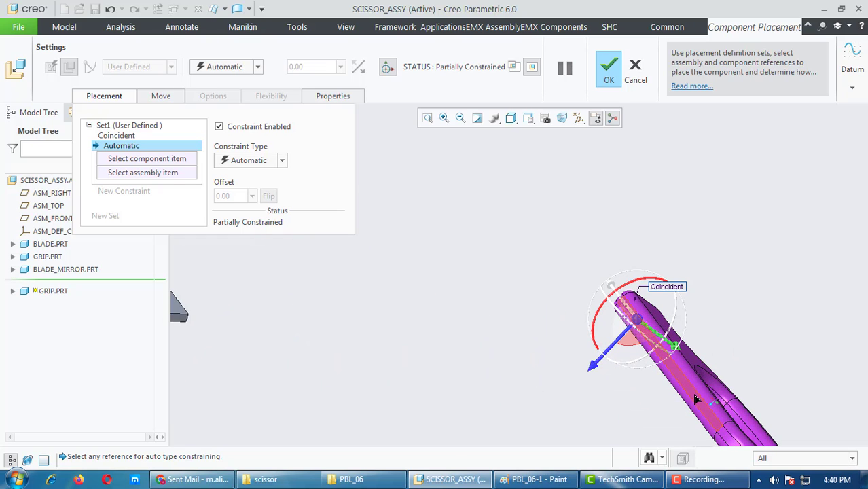
left_click(633, 382)
scroll(610, 375, "up", 2)
scroll(609, 376, "up", 1)
middle_click_drag(359, 355, 385, 354)
scroll(386, 355, "down", 2)
left_click(417, 364)
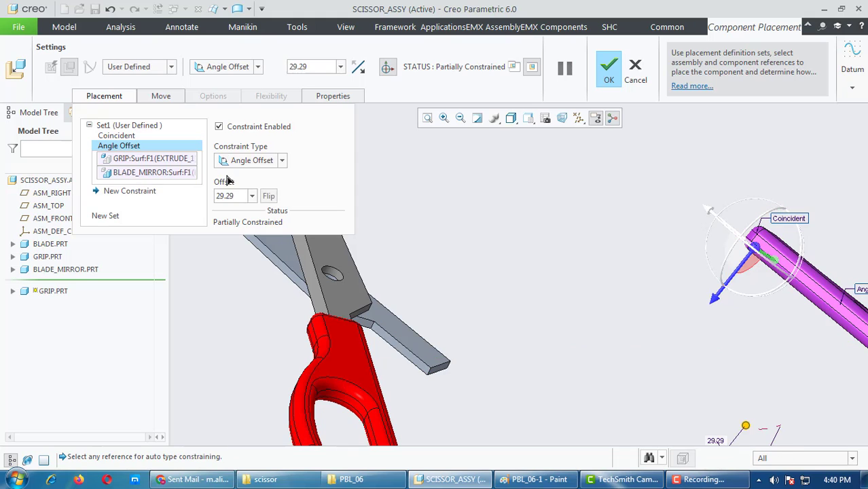
left_click(238, 161)
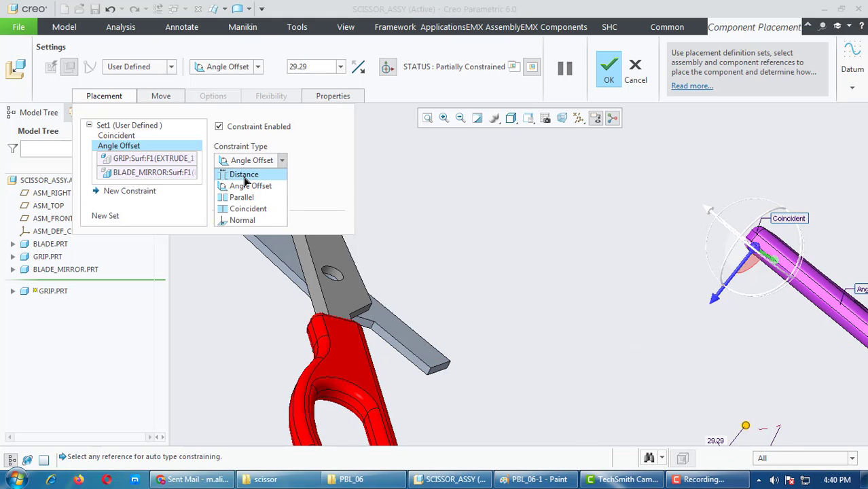
left_click(248, 173)
type("5")
key("Return")
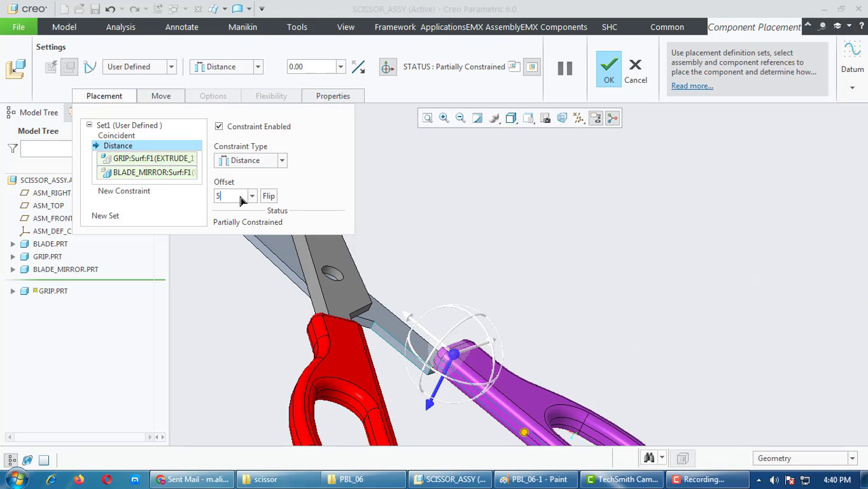
scroll(439, 285, "up", 3)
mouse_move(438, 285)
middle_mouse_down()
mouse_move(420, 321)
mouse_move(483, 369)
mouse_move(449, 354)
mouse_move(386, 378)
mouse_move(435, 398)
mouse_move(401, 321)
mouse_move(435, 381)
middle_mouse_up()
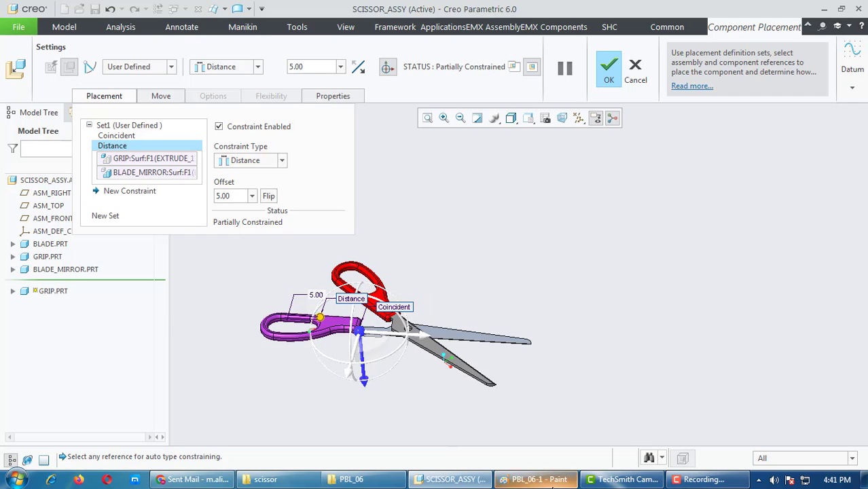
Step: Switch to the PBL_06-1 drawing in Paint, examine the thickness dimensions in the scissor's edge view, and return to Creo
left_click(536, 480)
scroll(476, 332, "down", 4)
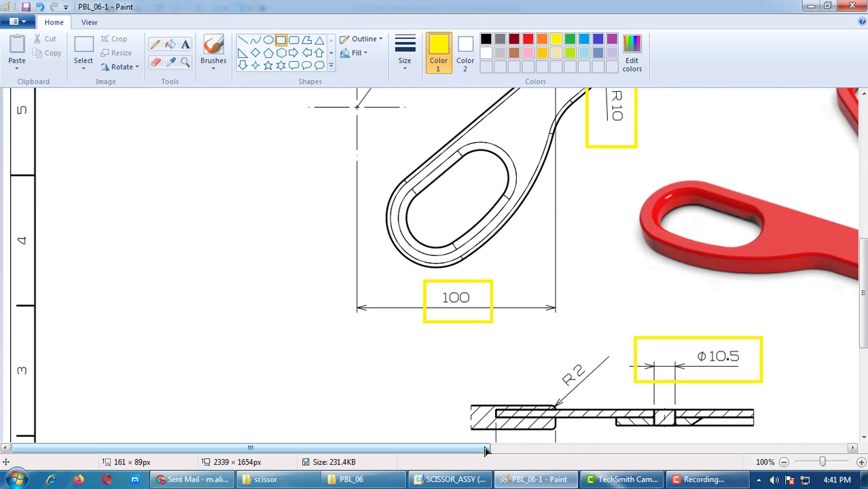
left_click_drag(485, 450, 828, 451)
scroll(710, 328, "up", 3)
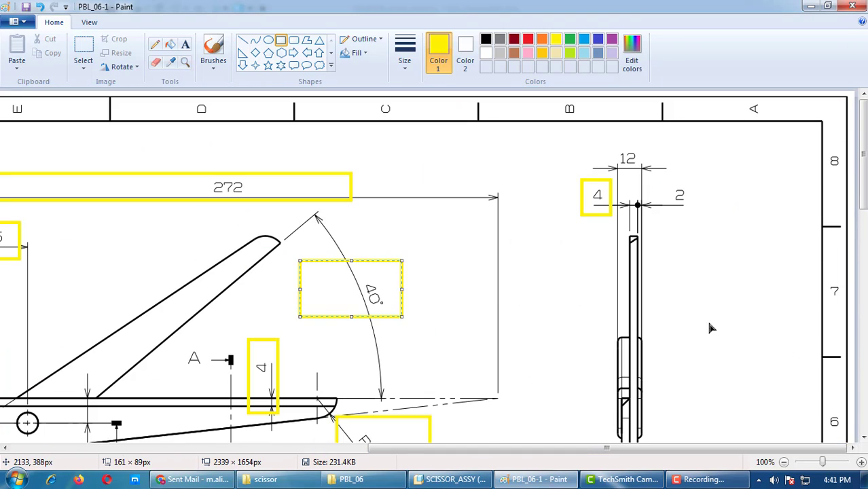
left_click(819, 5)
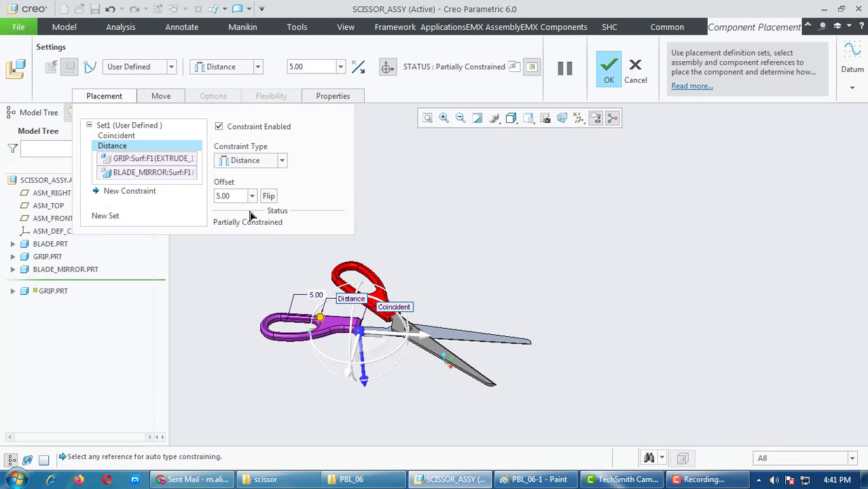
Step: Add a Distance constraint with a 2 offset between the new grip's broad flat face and the flat face of BLADE_MIRROR
left_click(137, 192)
scroll(365, 348, "down", 3)
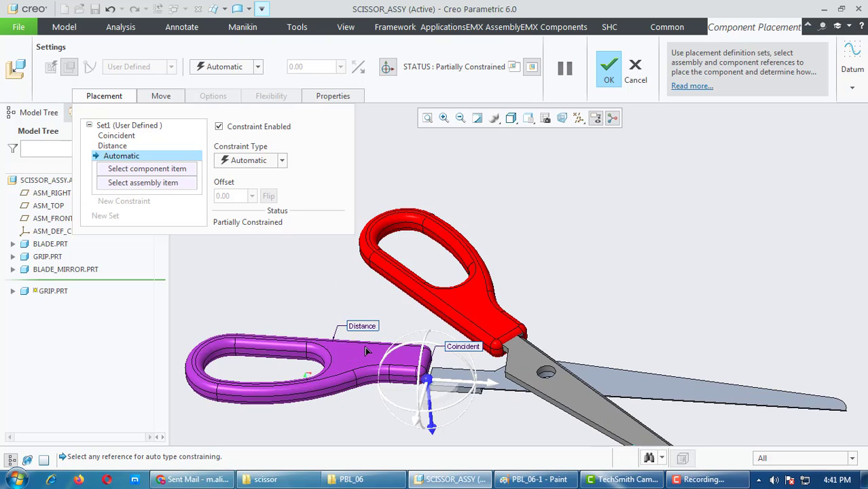
left_click(372, 358)
scroll(460, 379, "down", 5)
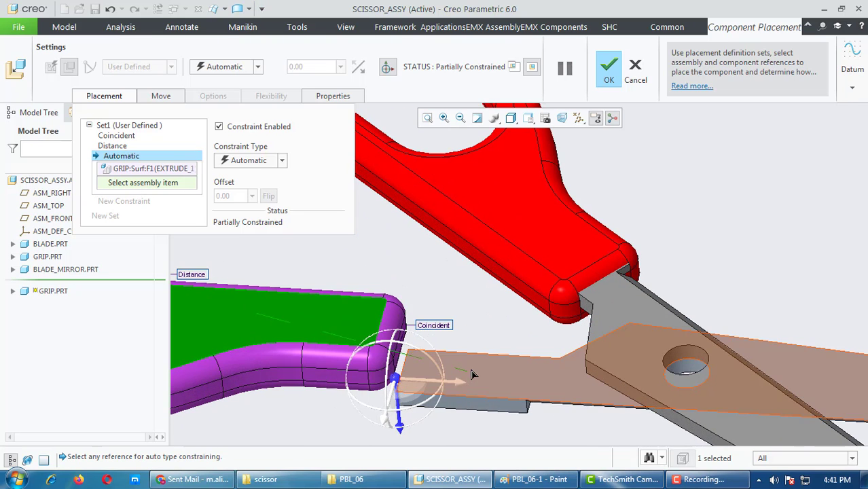
left_click(474, 373)
left_click(258, 167)
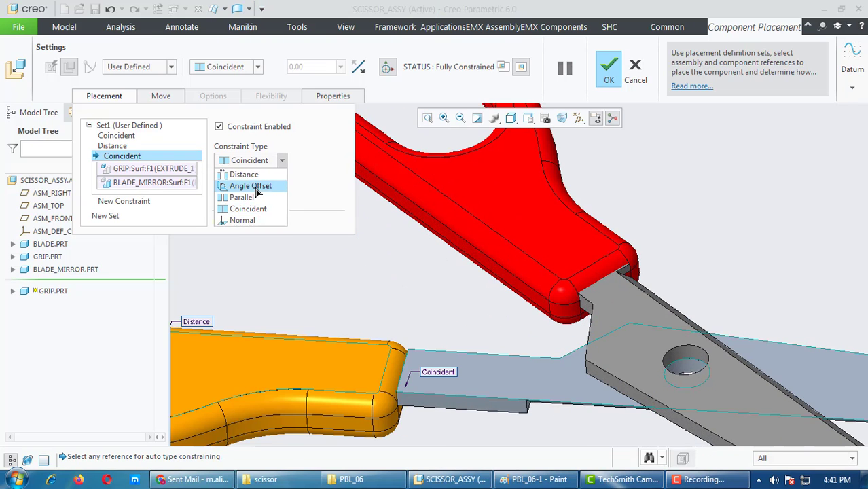
left_click(253, 175)
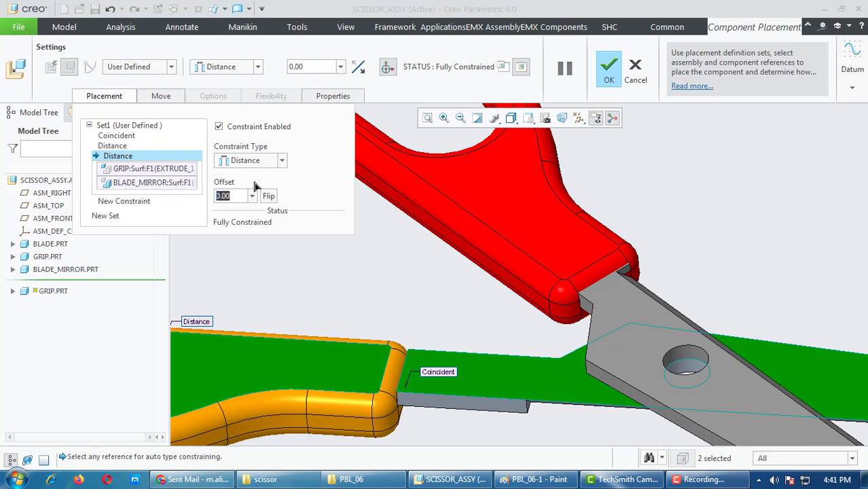
type("2")
key("Return")
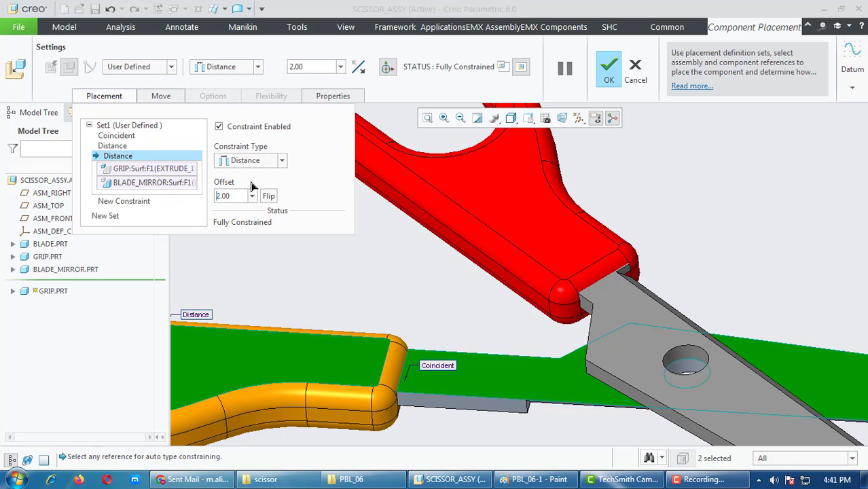
Step: Change the end-face Coincident constraint to Distance with a 30 offset and accept the new grip's placement
left_click(124, 149)
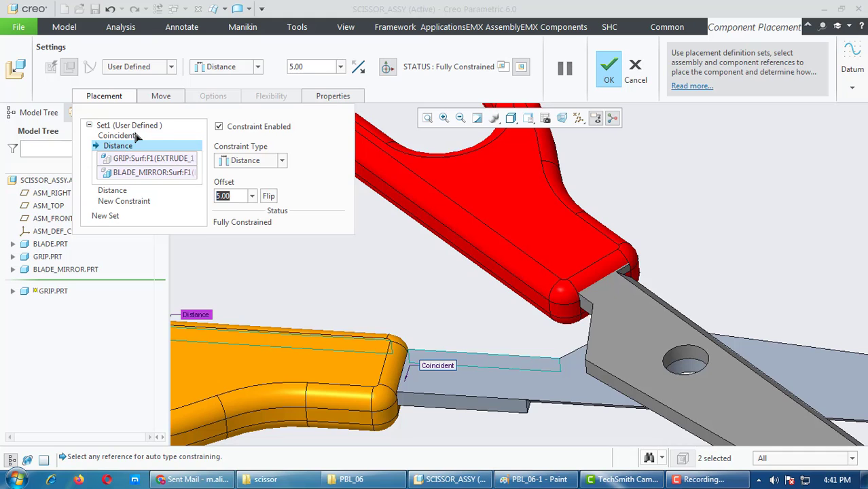
left_click(135, 137)
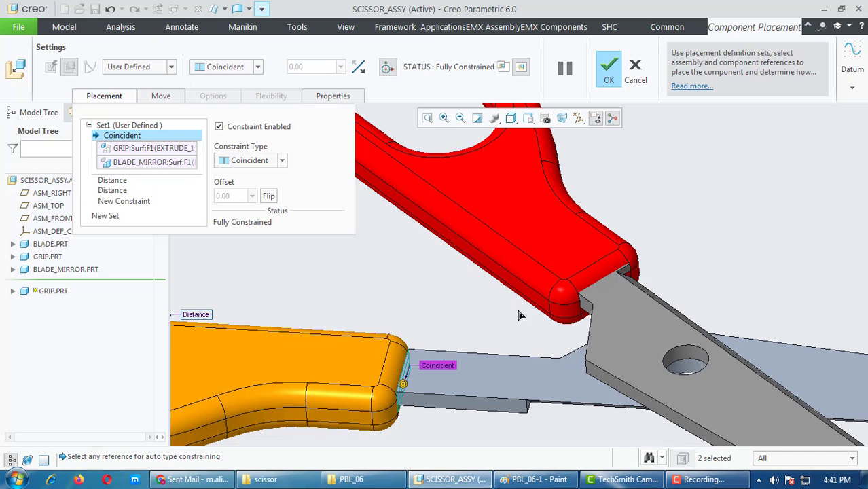
scroll(465, 324, "down", 2)
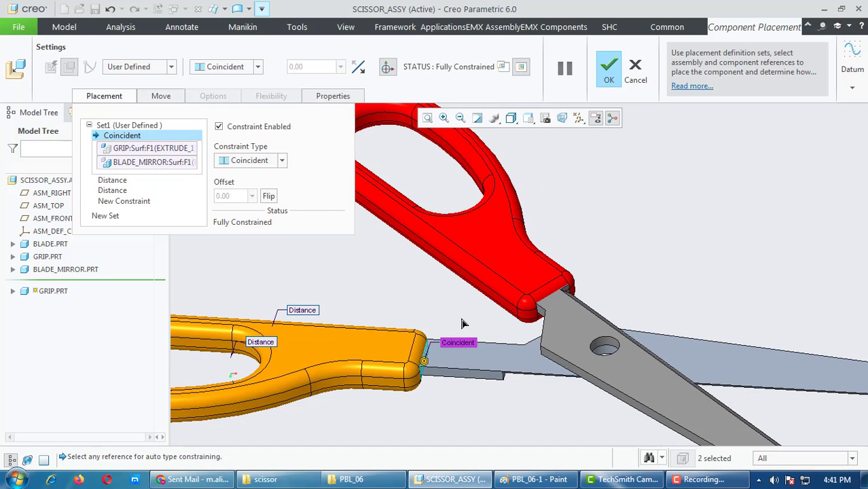
left_click(264, 166)
left_click(257, 168)
left_click(241, 198)
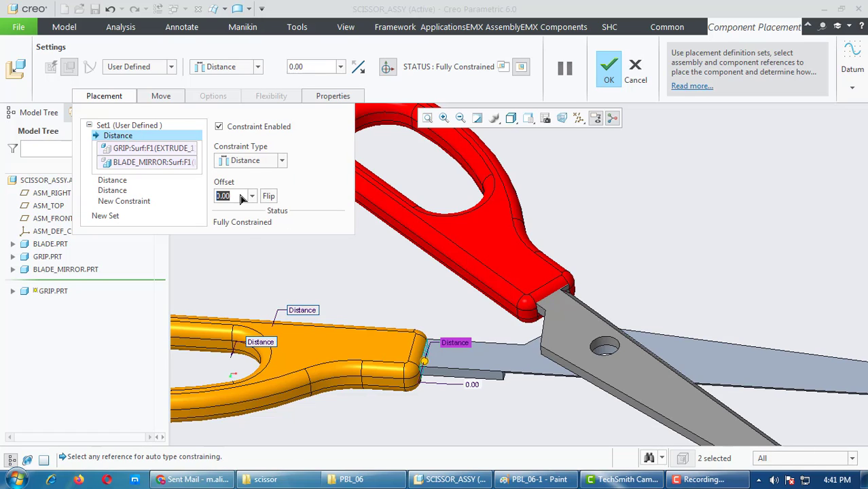
type("30")
key("Return")
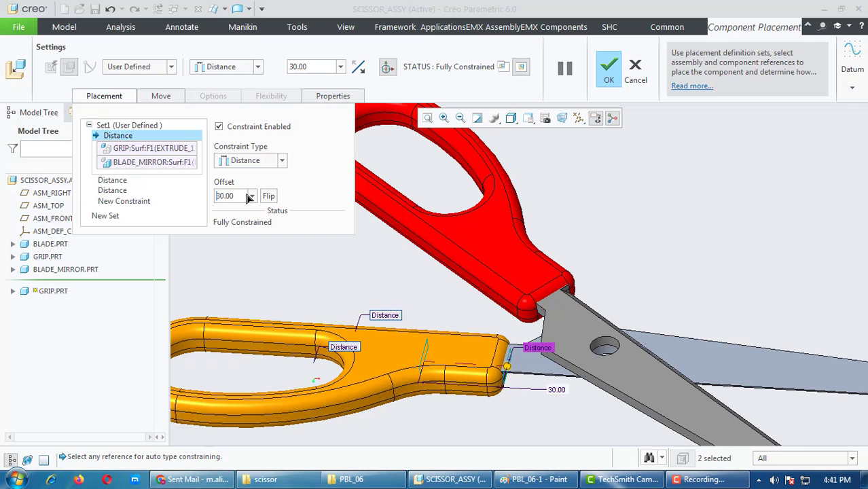
middle_click(559, 340)
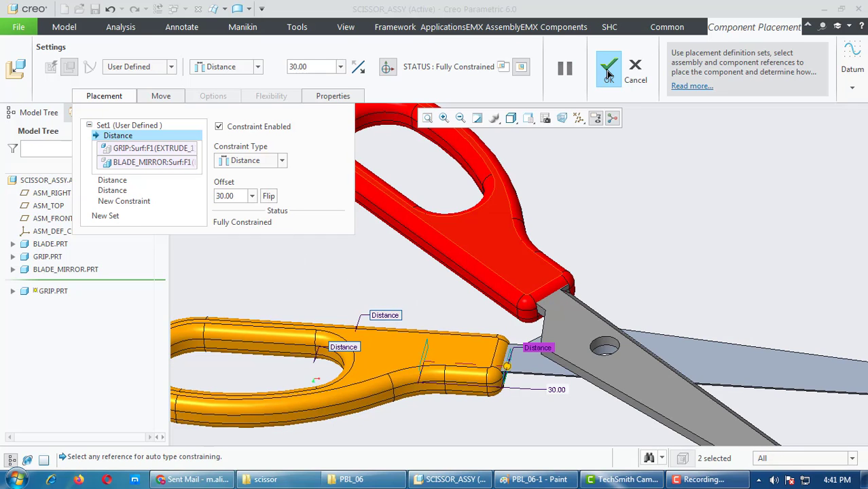
Step: Apply the dark gray appearance to the BLADE_MIRROR component
middle_click_drag(547, 309, 538, 347)
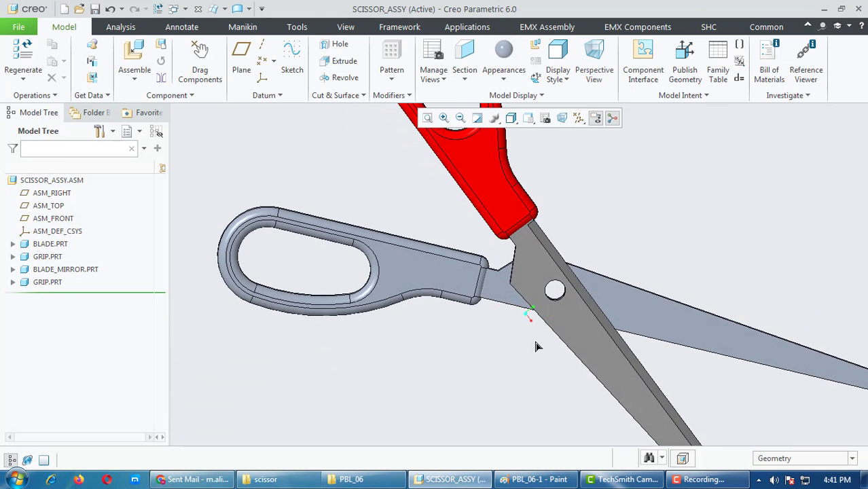
scroll(538, 347, "up", 3)
left_click(346, 27)
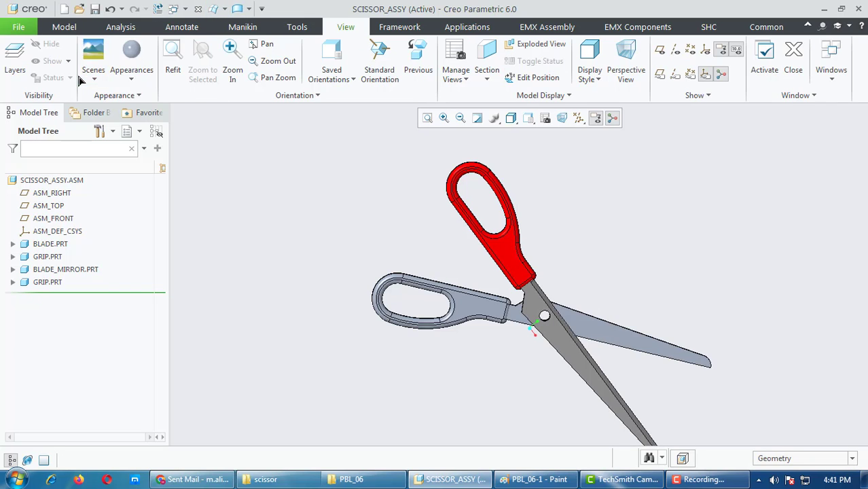
left_click(132, 61)
left_click(127, 228)
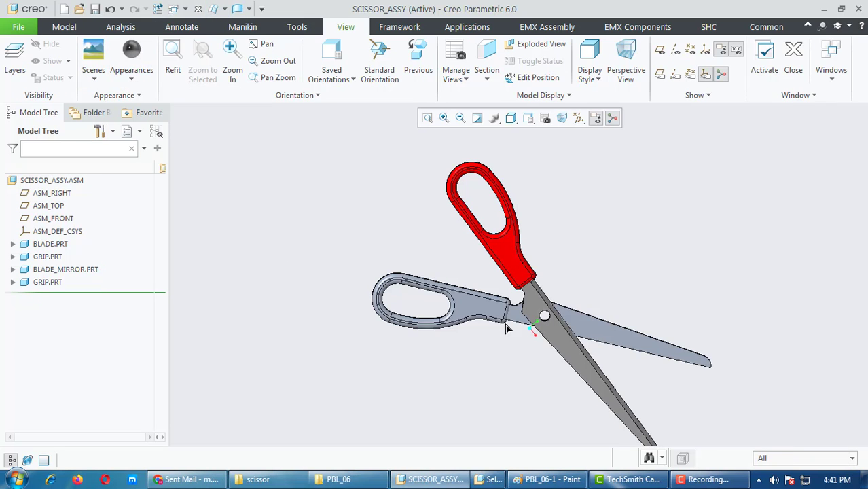
left_click(665, 352)
middle_click(741, 275)
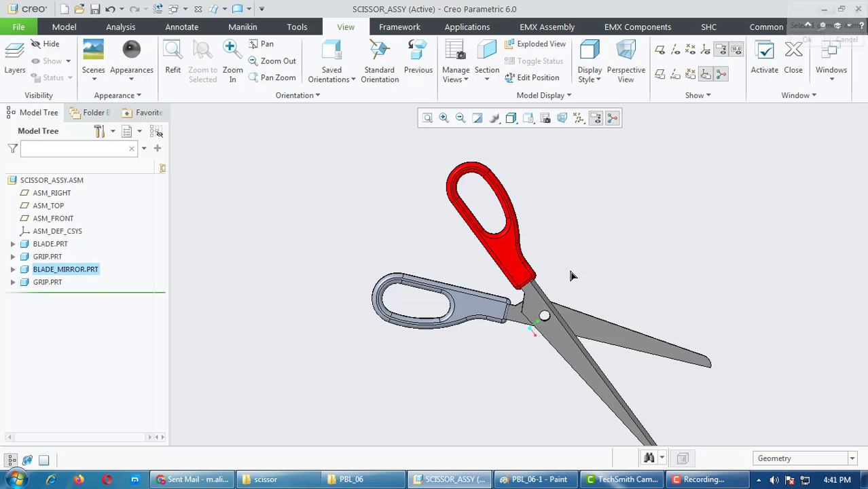
Step: Apply the red appearance to the second grip
left_click(132, 80)
left_click(154, 229)
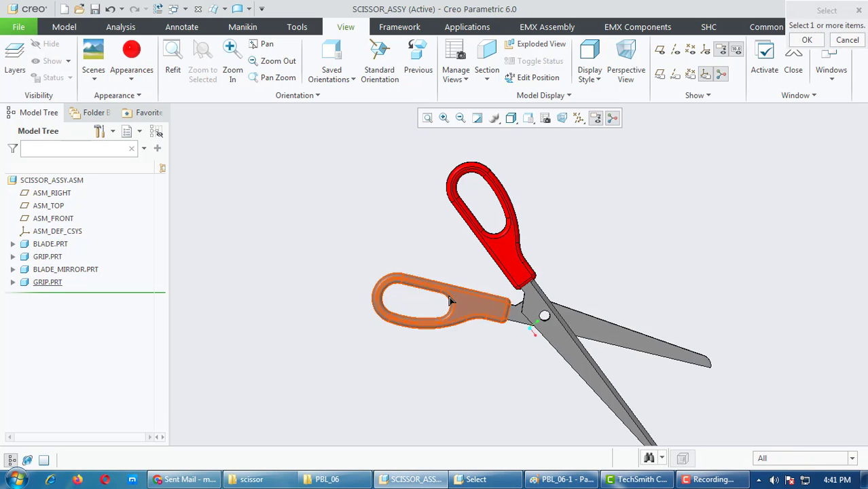
left_click(434, 306)
middle_click(371, 266)
middle_click_drag(370, 265, 326, 138)
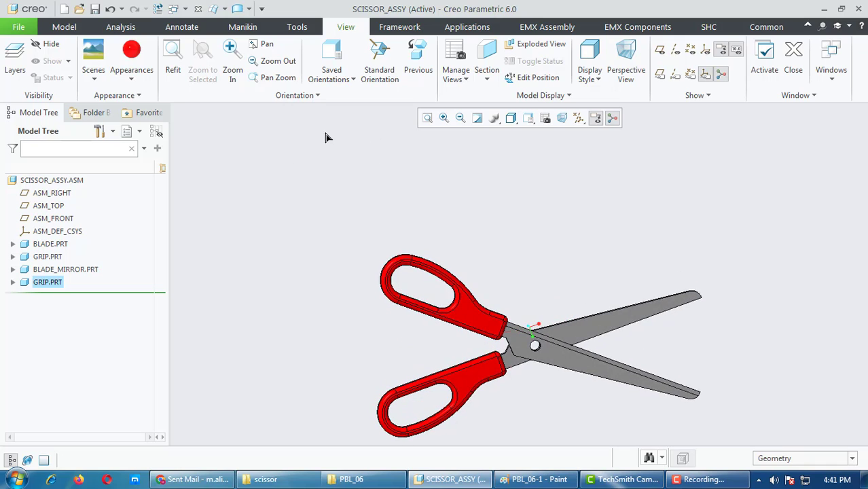
Step: Create a solid part component named pin in the assembly, using the Create features method
left_click(64, 27)
left_click(161, 45)
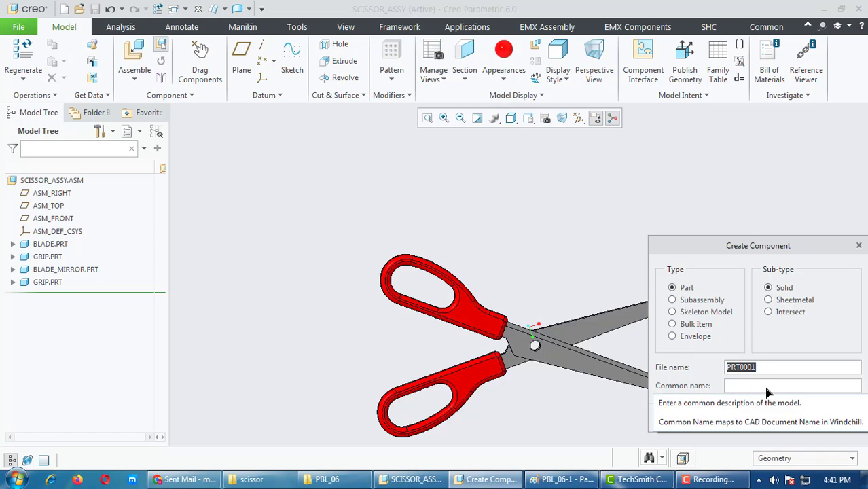
type("pin")
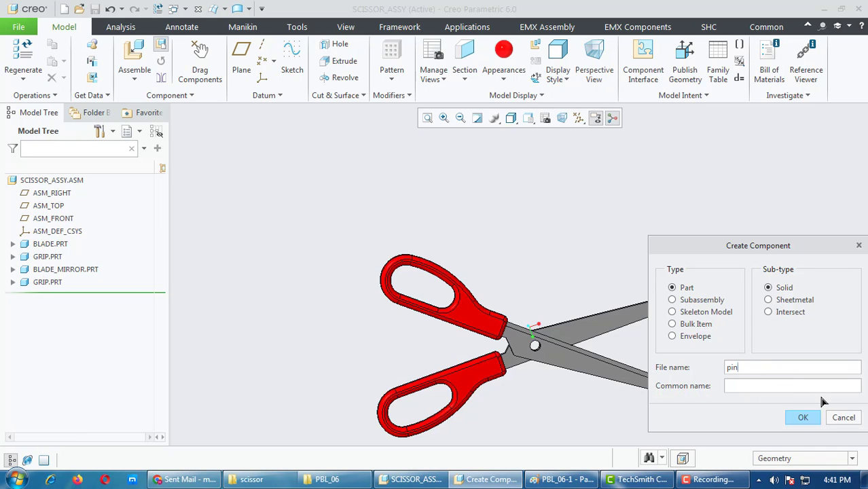
left_click(803, 420)
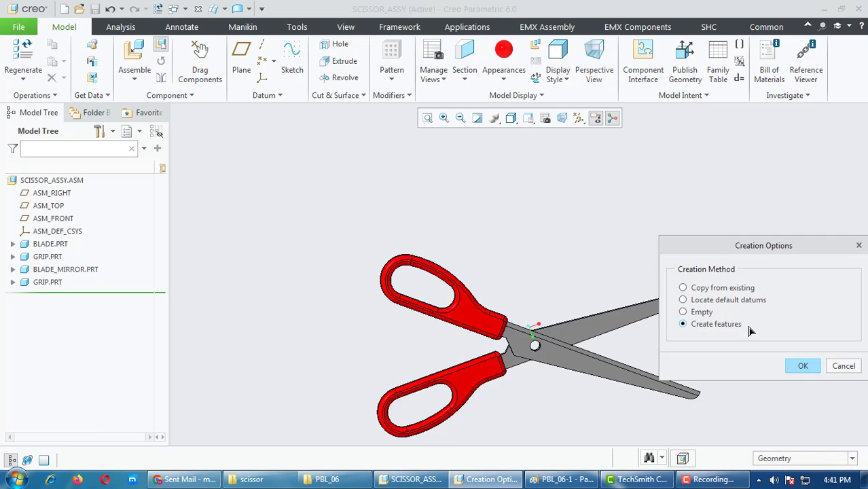
left_click(801, 366)
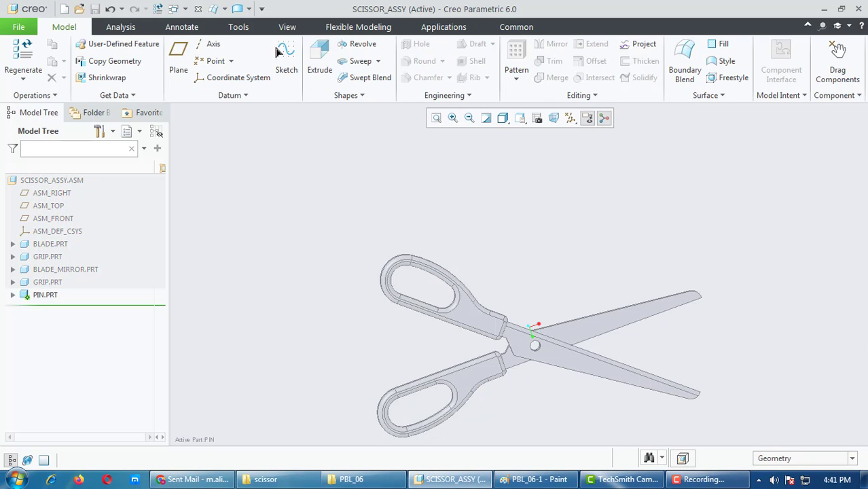
Step: Start an Extrude sketch on the outer flat face of BLADE_MIRROR, viewed flat, with the pivot hole as the sketch reference
left_click(322, 54)
scroll(263, 175, "up", 2)
scroll(401, 265, "down", 4)
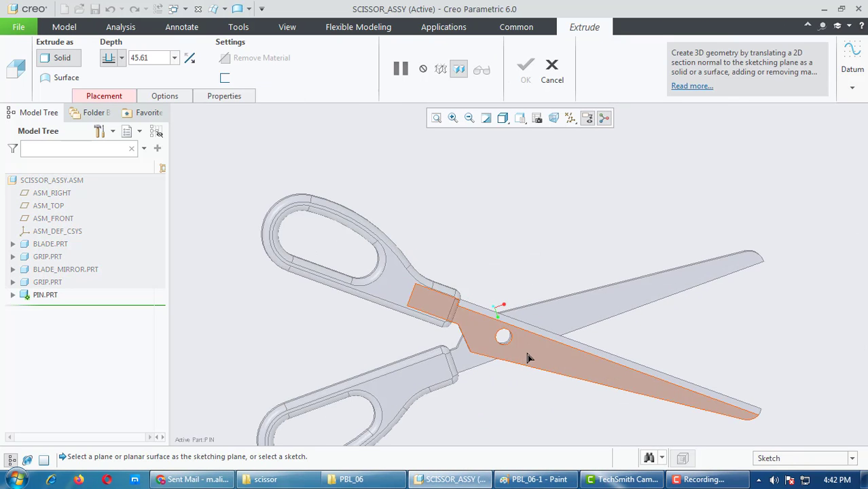
left_click(527, 356)
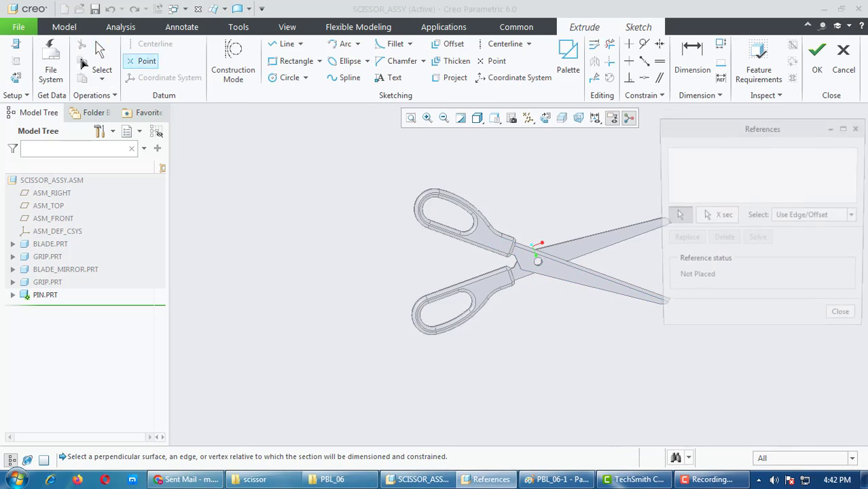
left_click(17, 77)
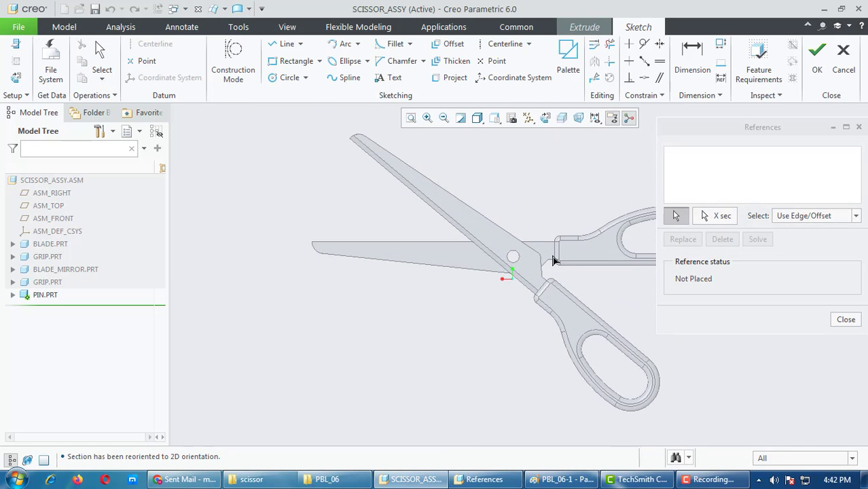
scroll(519, 262, "down", 5)
scroll(518, 259, "down", 4)
left_click(456, 237)
middle_click(478, 271)
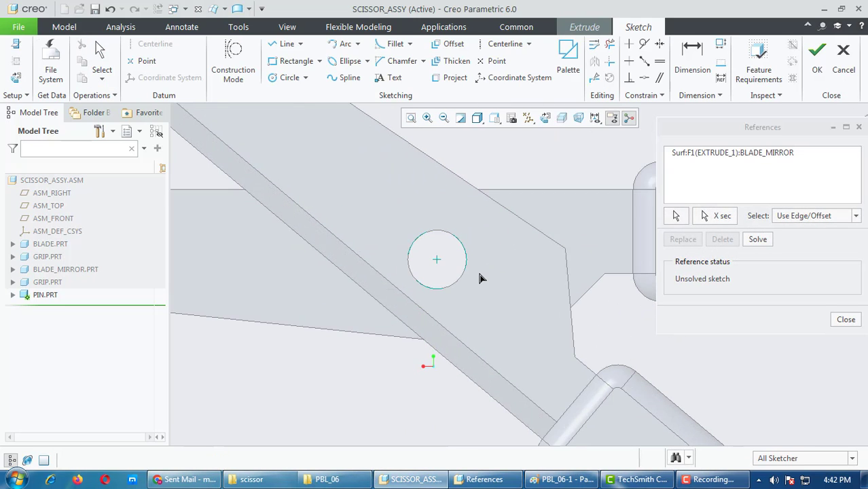
middle_click(478, 271)
Step: Sketch a circle centred on the pivot hole with the same radius as the hole and accept the sketch
left_click(289, 78)
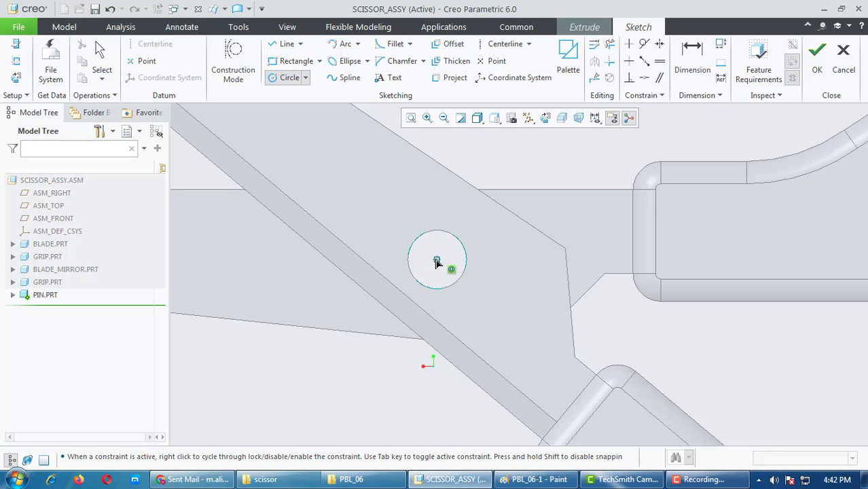
middle_click(491, 284)
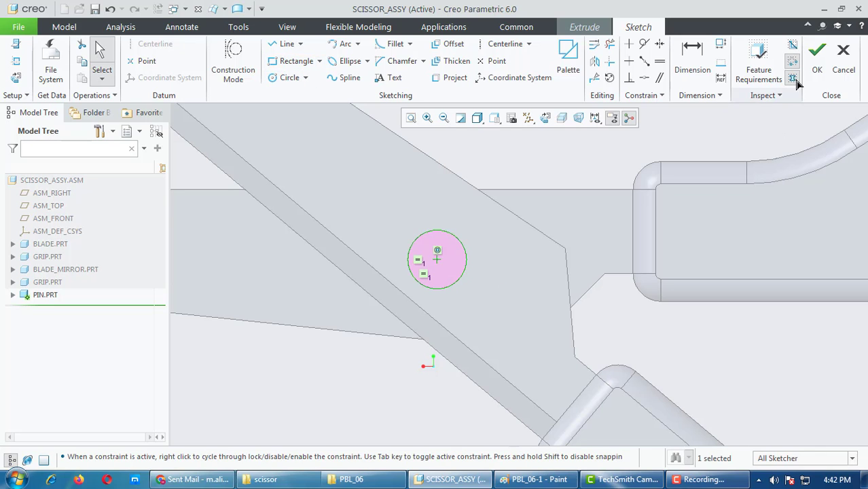
left_click(818, 55)
Step: Extrude the pin circle through both blades up to the outer flat face of BLADE and accept the feature
scroll(552, 235, "down", 3)
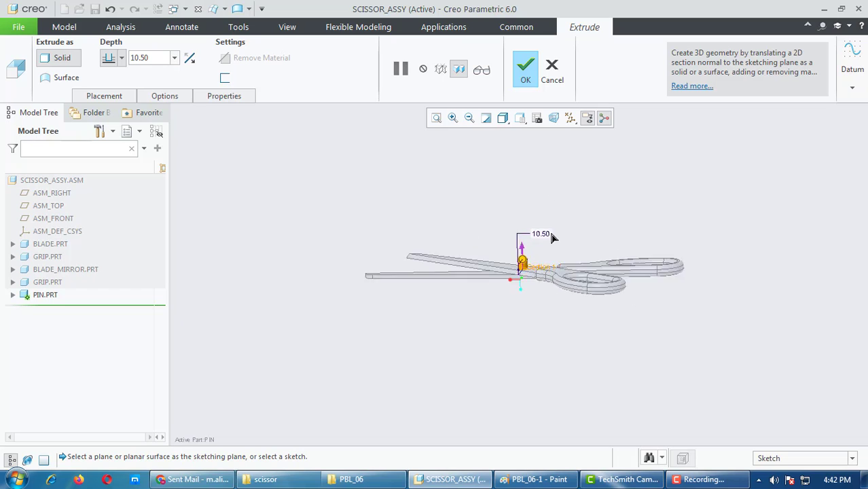
middle_click_drag(501, 236, 523, 330)
scroll(532, 356, "down", 3)
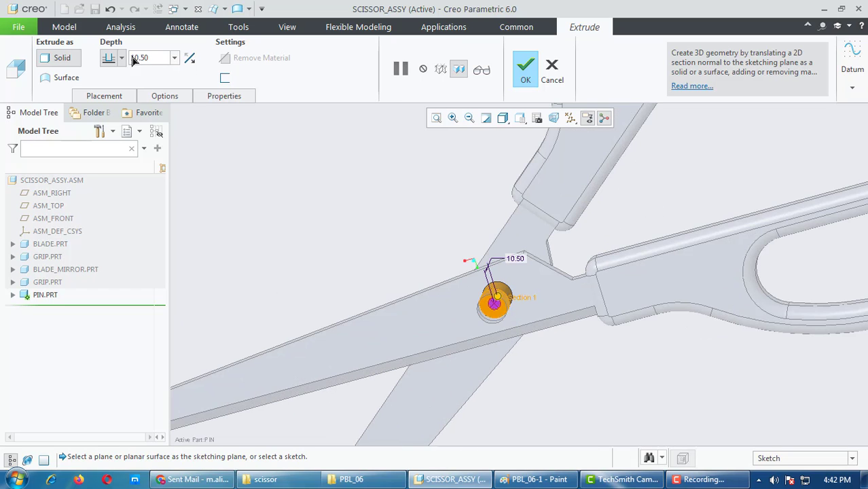
middle_click_drag(367, 274, 352, 299)
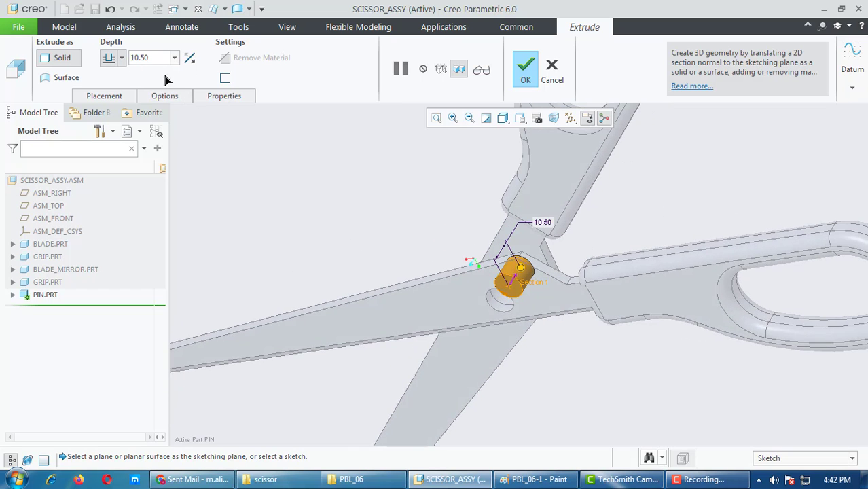
left_click(122, 59)
left_click(112, 112)
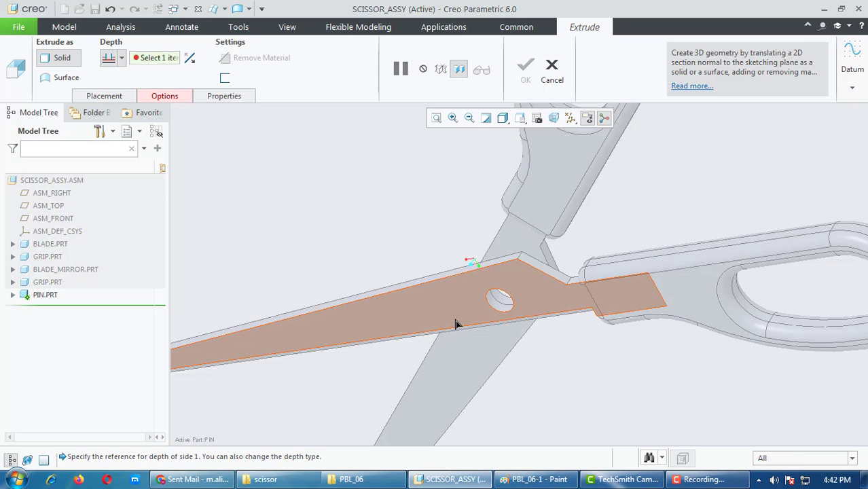
left_click(455, 322)
left_click(525, 68)
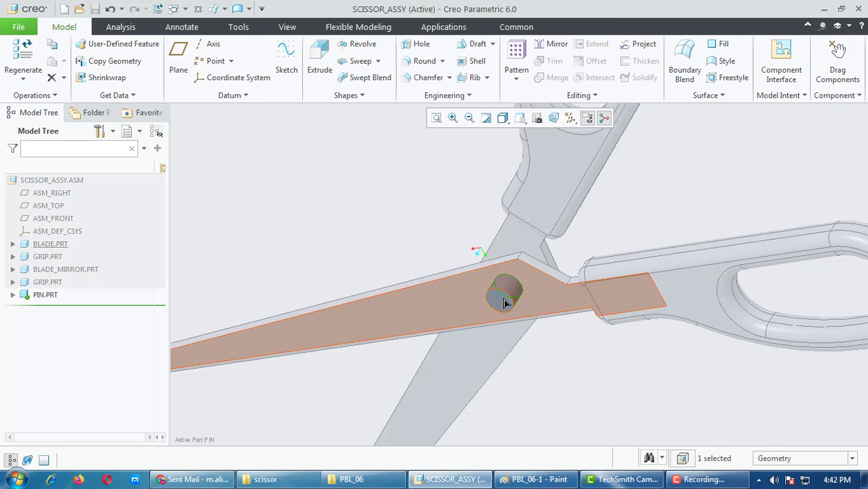
Step: Activate the top-level SCISSOR_ASSY assembly and restore its default orientation
right_click(54, 182)
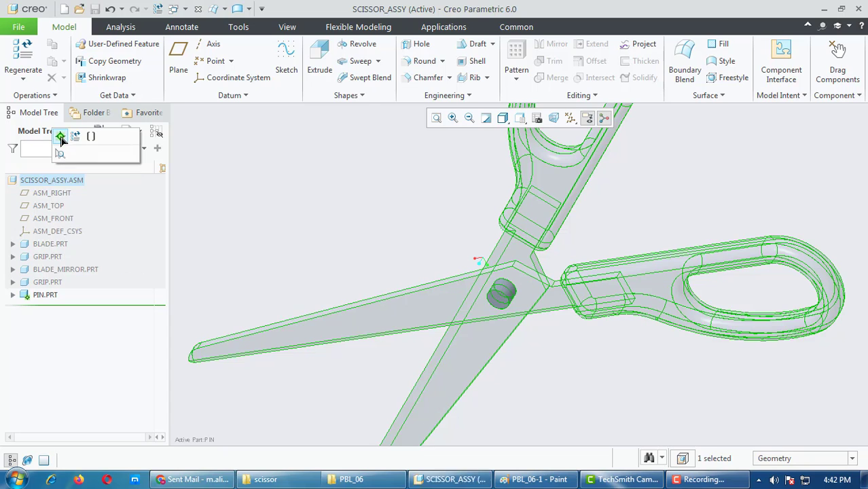
left_click(61, 136)
left_click(528, 119)
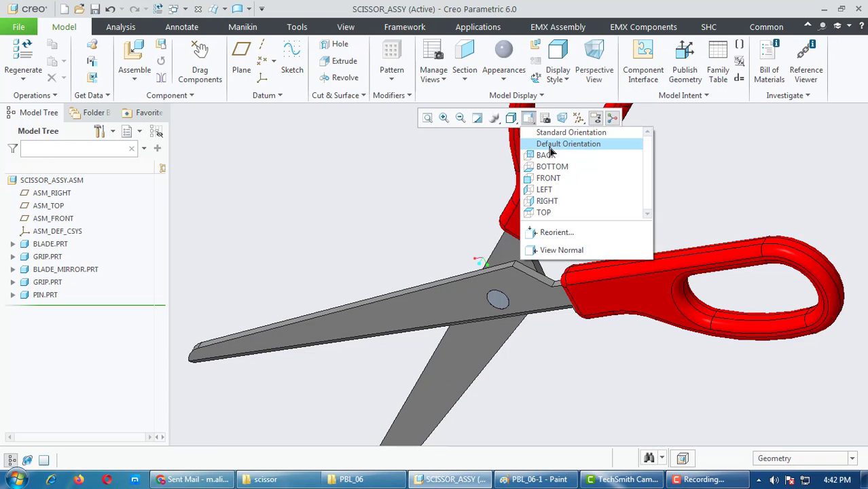
left_click(547, 146)
Step: Frame the whole scissor assembly in an angled view showing both grips and blades, with the spin center hidden
scroll(594, 197, "down", 2)
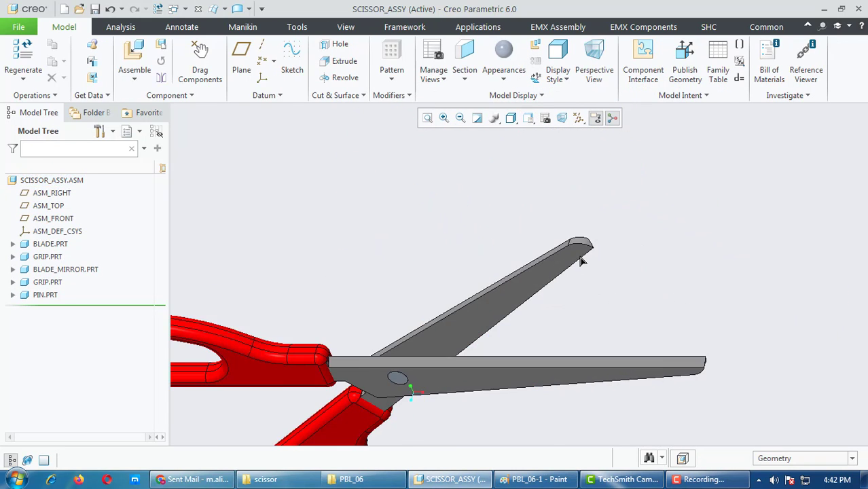
scroll(579, 259, "up", 1)
mouse_move(568, 268)
middle_mouse_down()
mouse_move(595, 407)
mouse_move(537, 375)
mouse_move(554, 394)
middle_mouse_up()
scroll(631, 236, "up", 2)
mouse_move(618, 283)
middle_mouse_down()
mouse_move(625, 292)
mouse_move(624, 284)
middle_mouse_up()
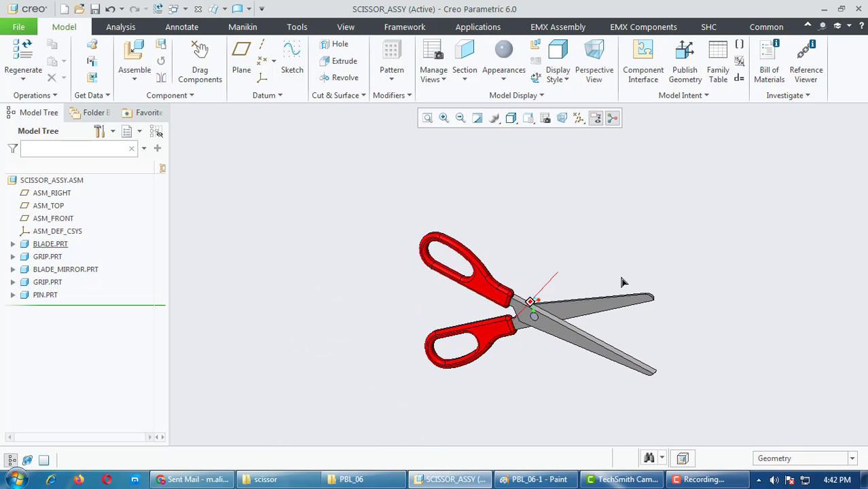
scroll(690, 369, "down", 2)
scroll(242, 241, "down", 1)
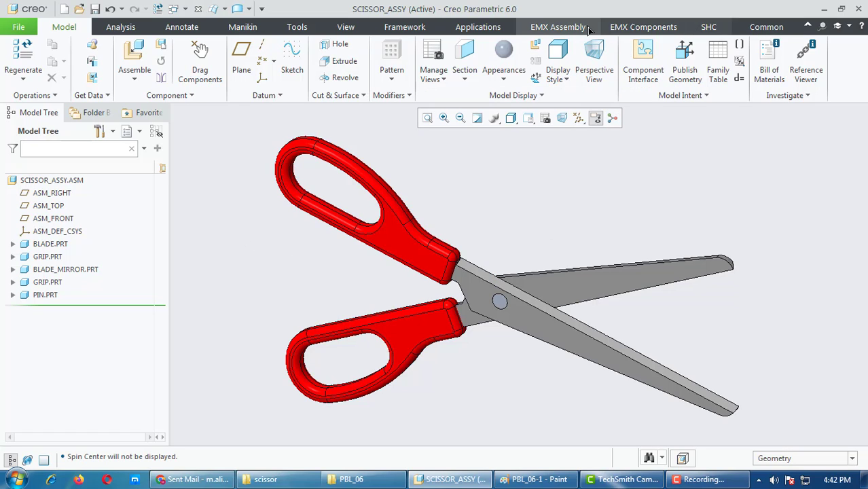
Step: Open Render Studio for the scissor assembly
left_click(462, 27)
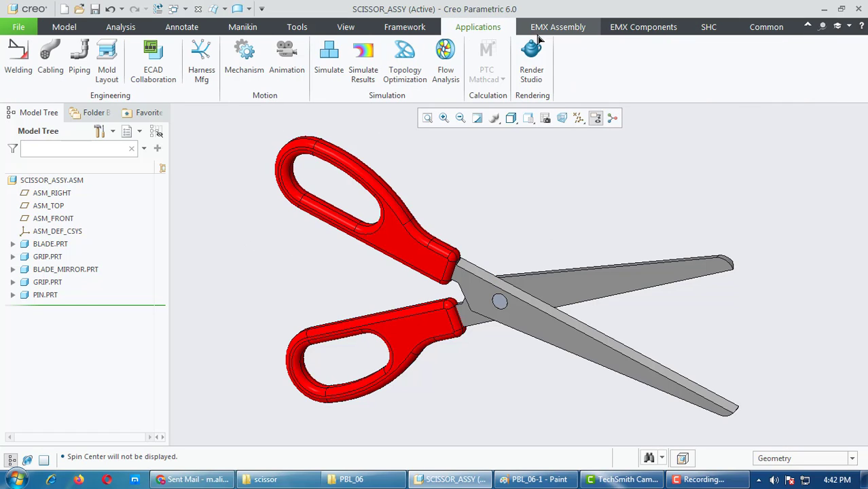